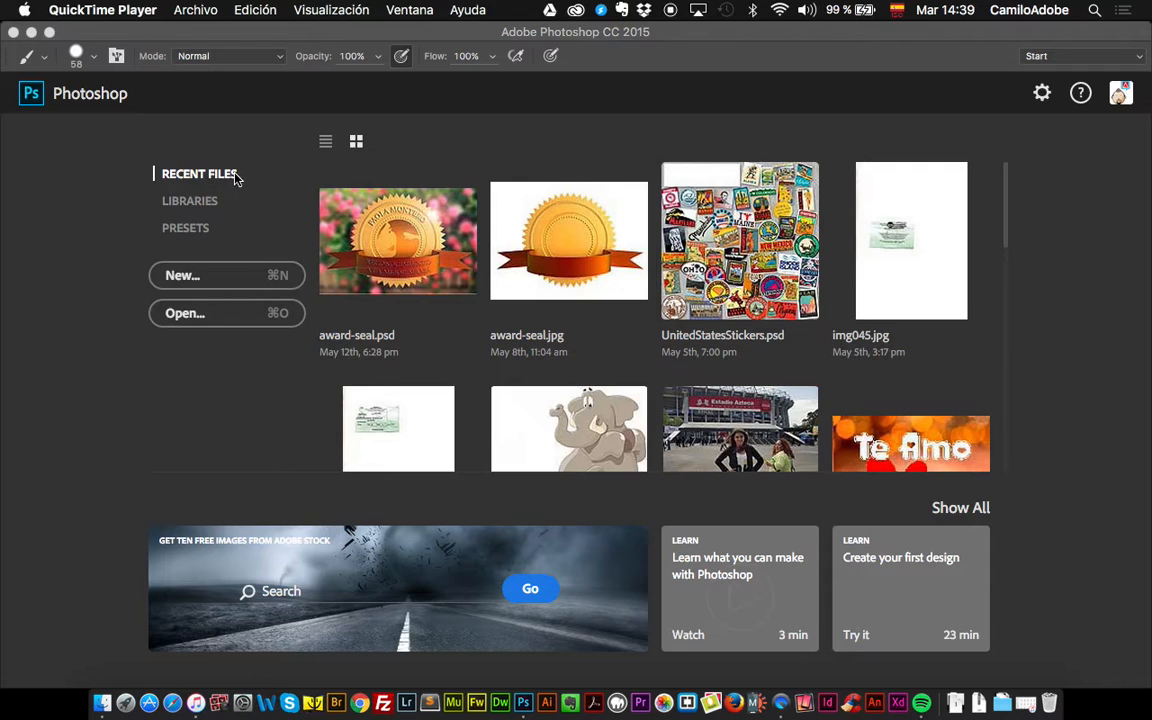
Look through the recent files, the libraries and the document presets on the start screen.
scroll(570, 371, "down", 10)
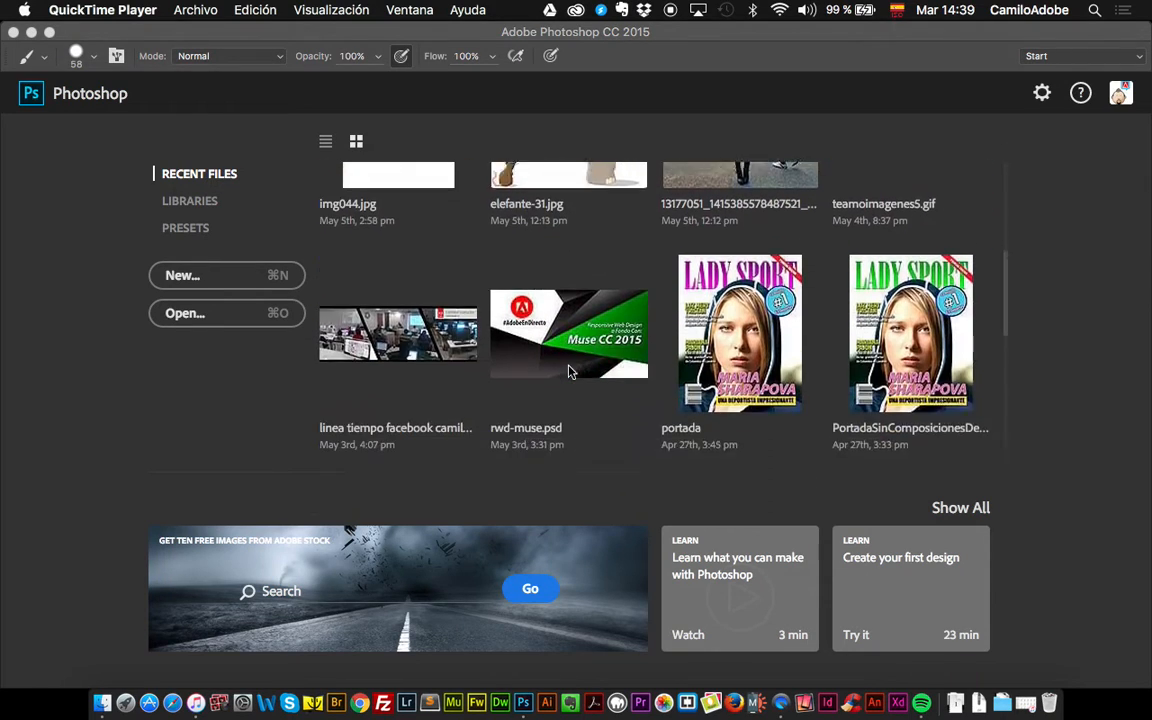
scroll(570, 371, "down", 10)
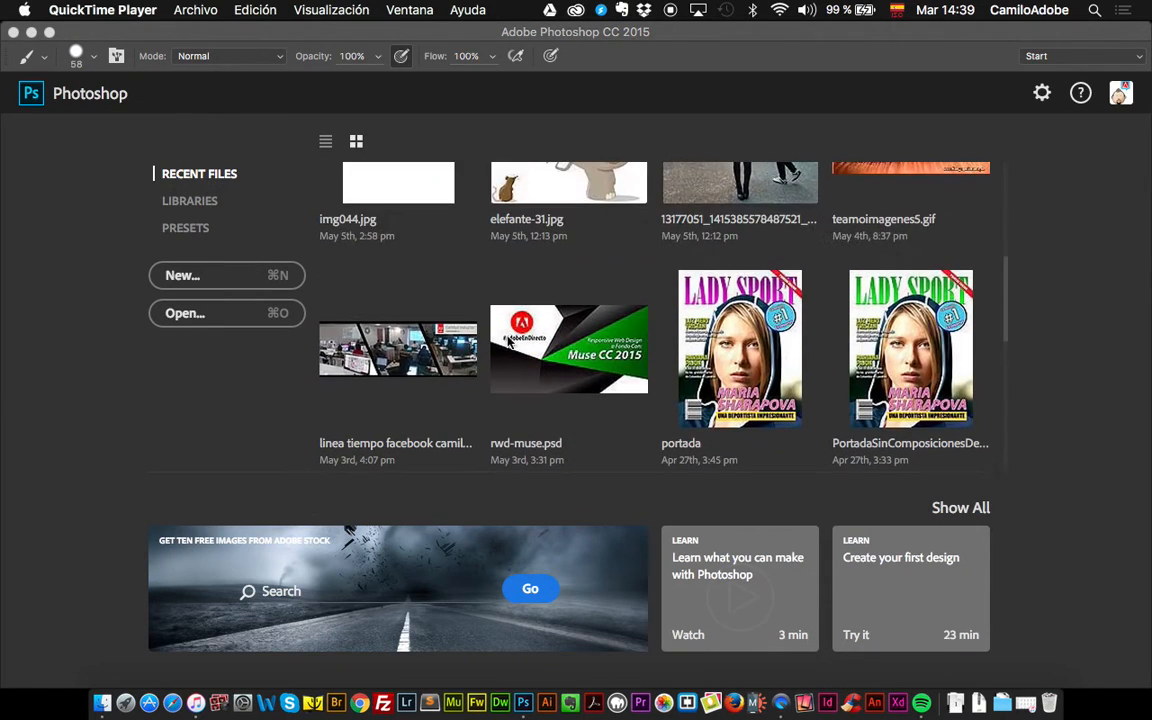
left_click(184, 203)
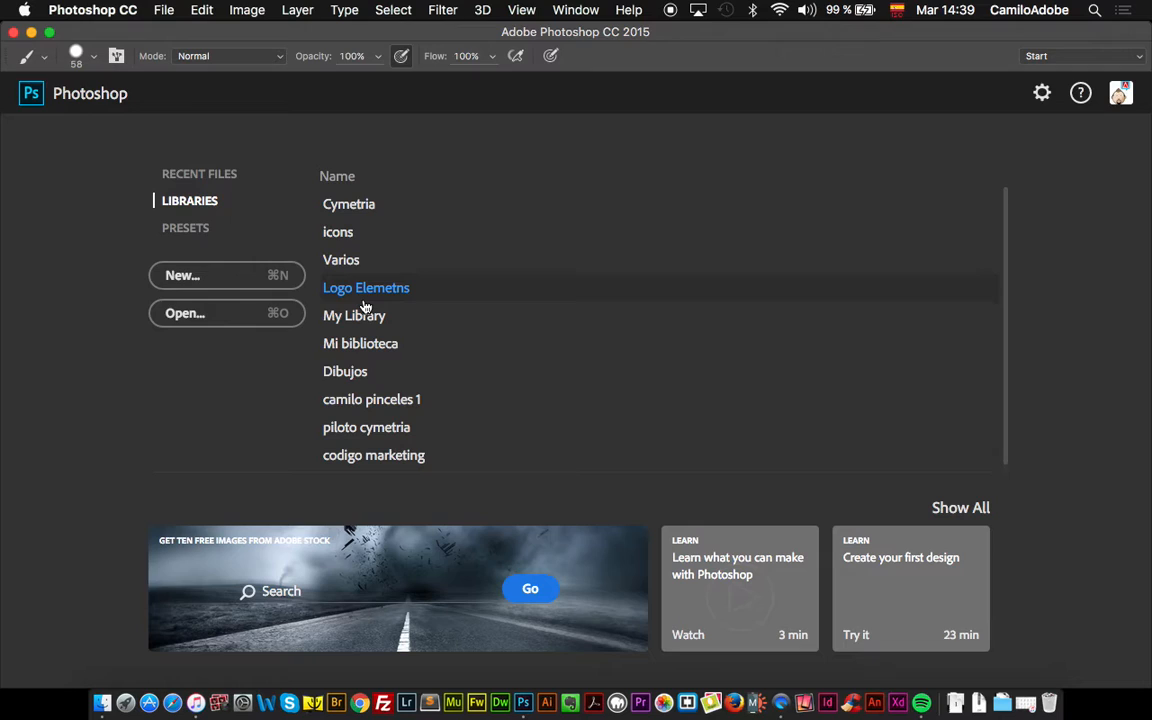
left_click(180, 230)
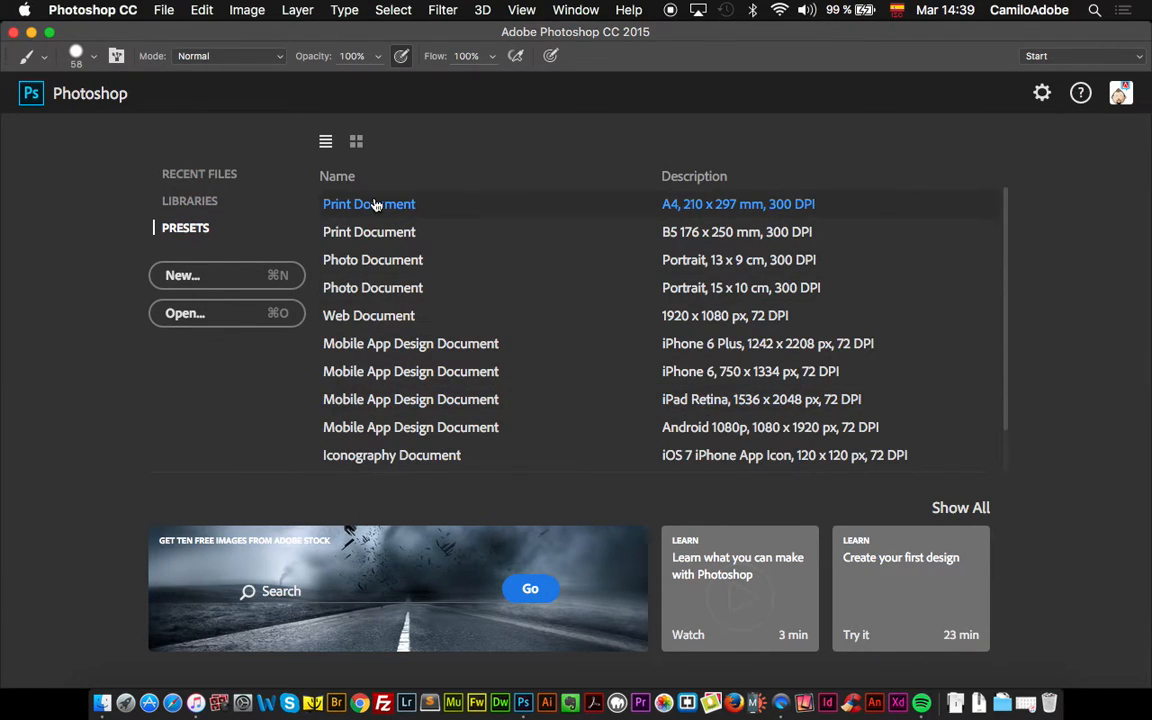
Open the sunset photo 1285757_53812594.jpg from the Varias folder within FOTOS_ejercicios.
left_click(186, 314)
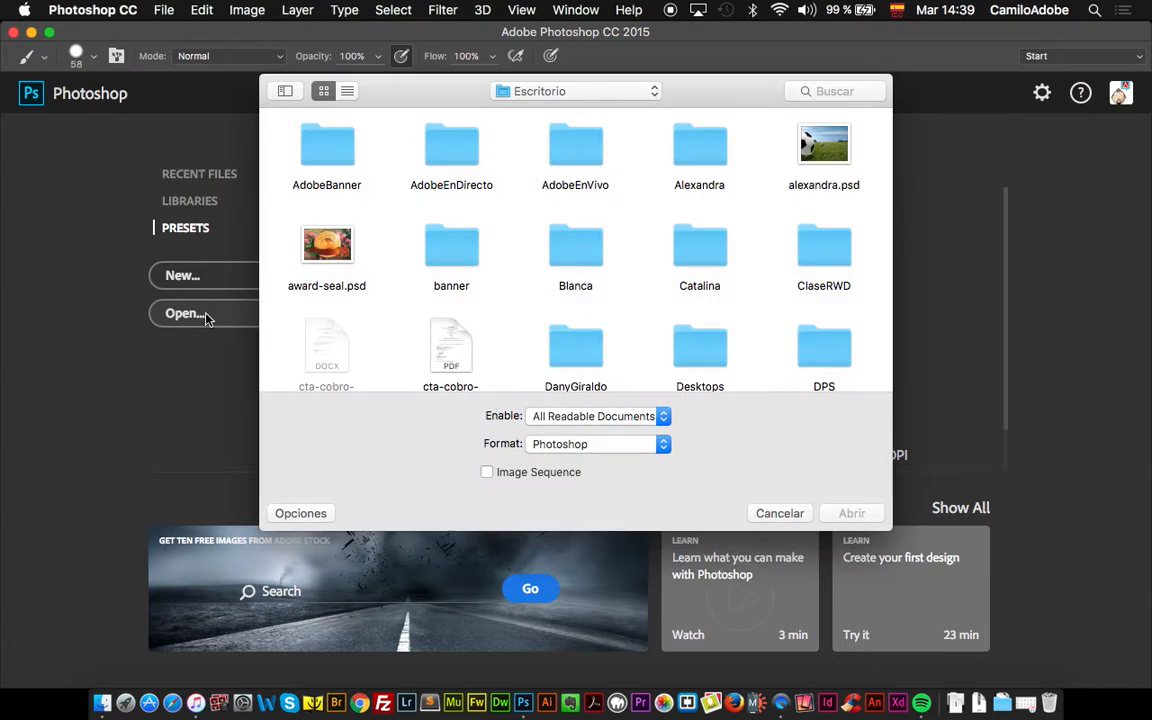
left_click(561, 91)
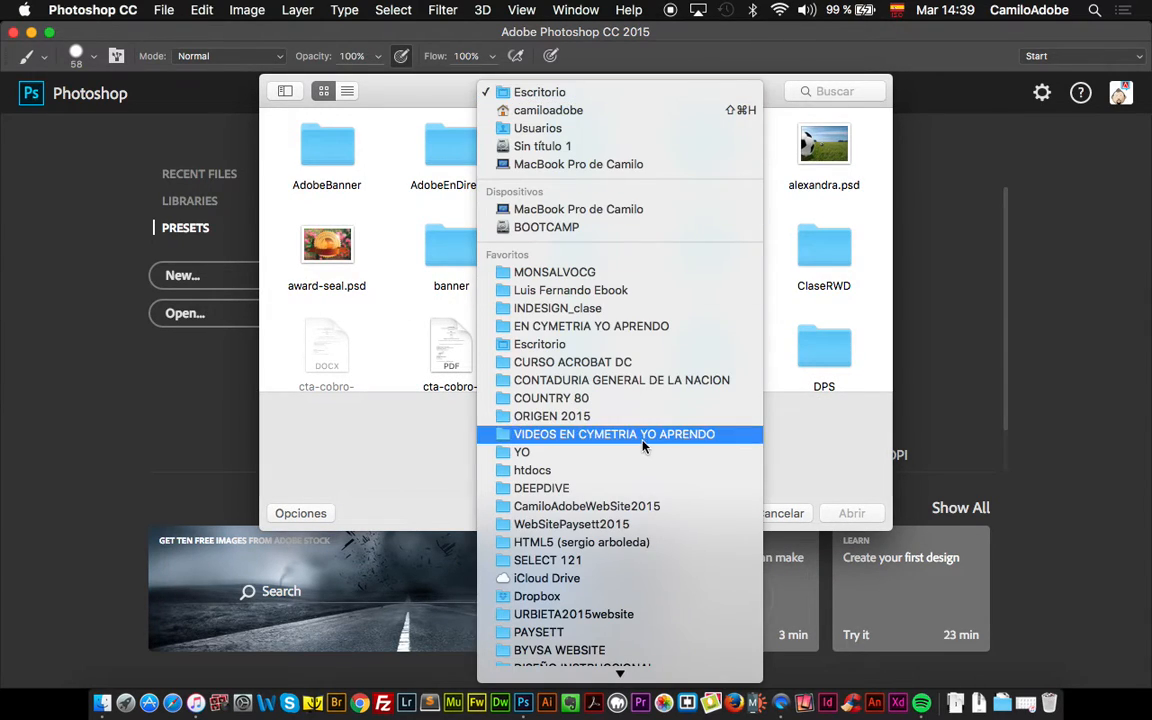
scroll(643, 446, "down", 10)
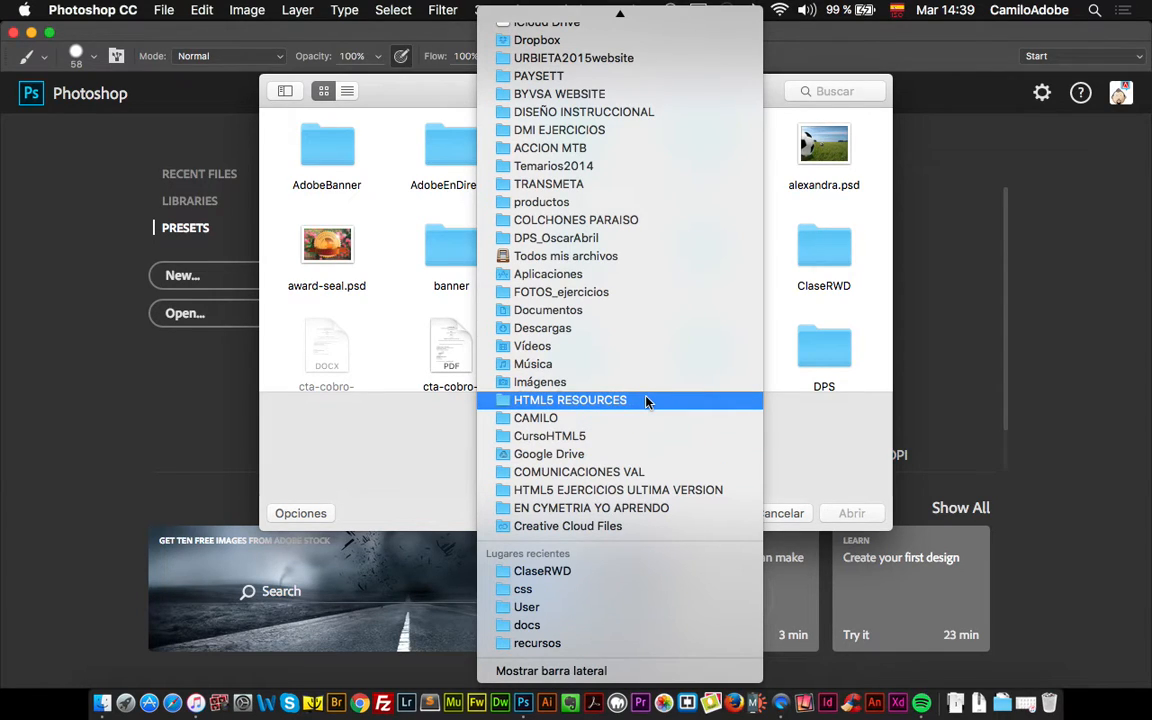
left_click(612, 294)
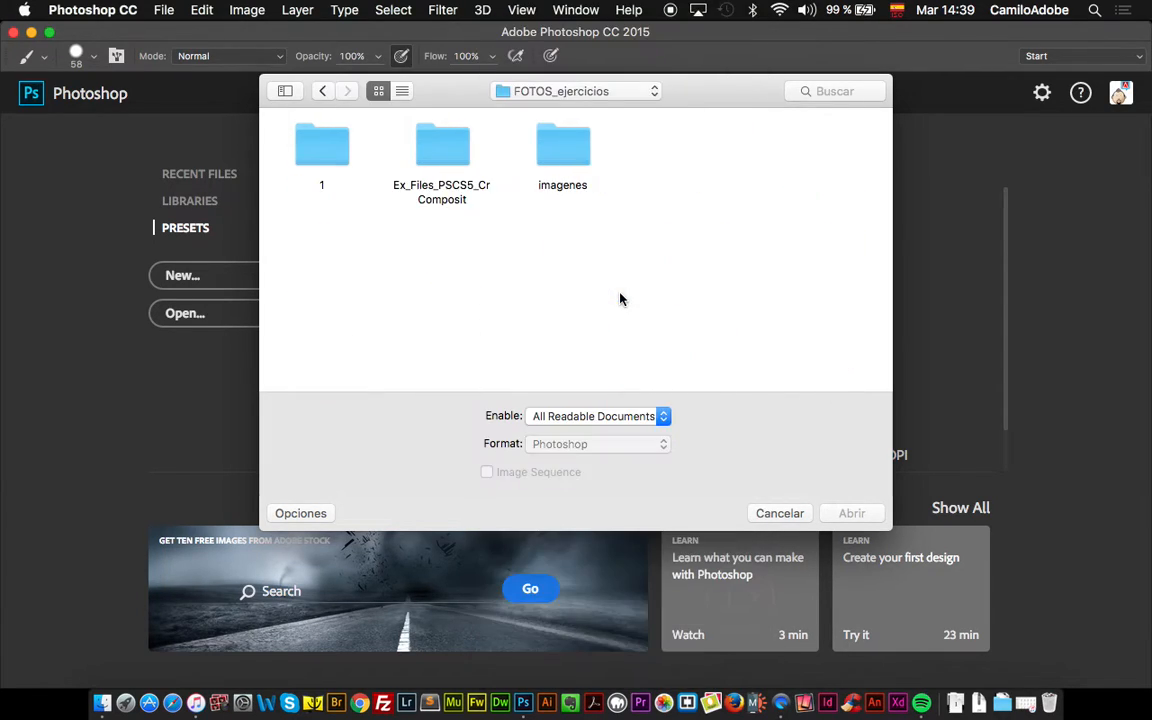
double_click(565, 142)
double_click(563, 148)
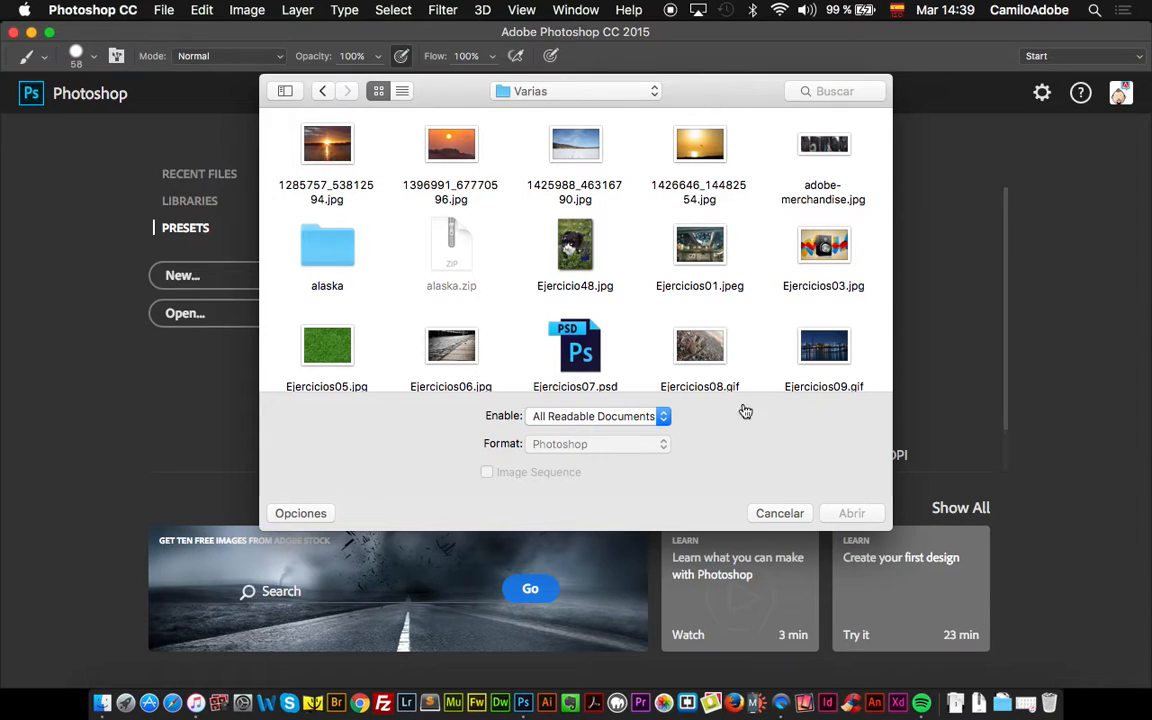
left_click(340, 151)
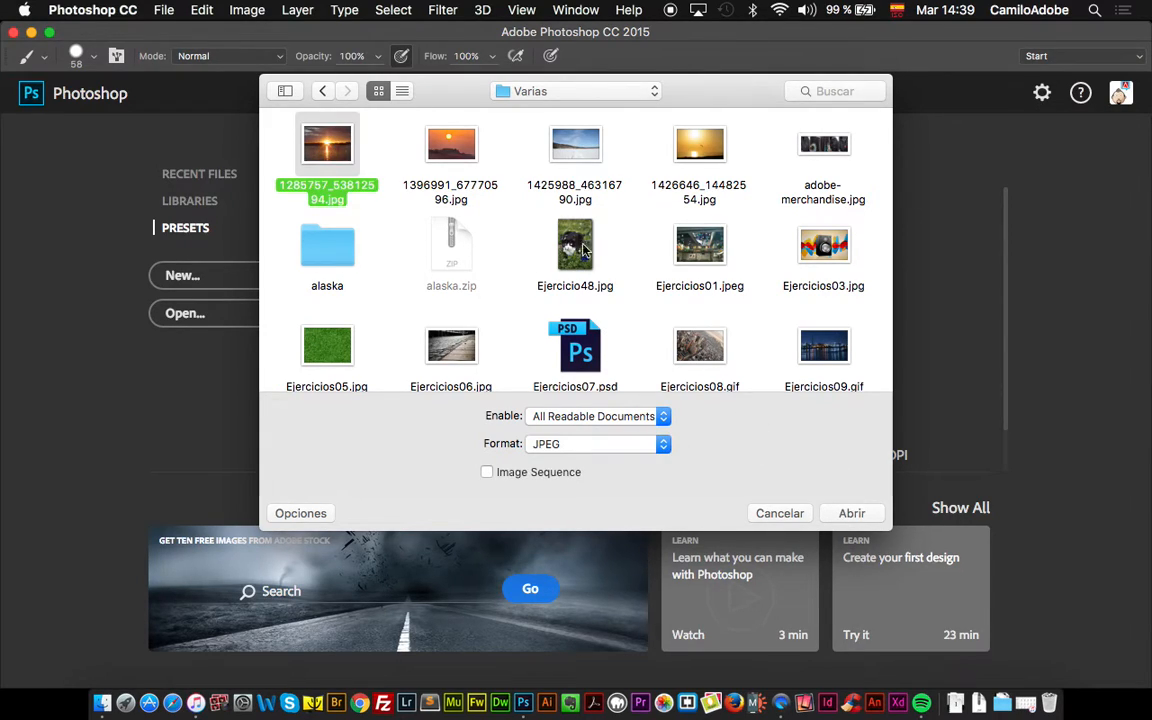
left_click(845, 513)
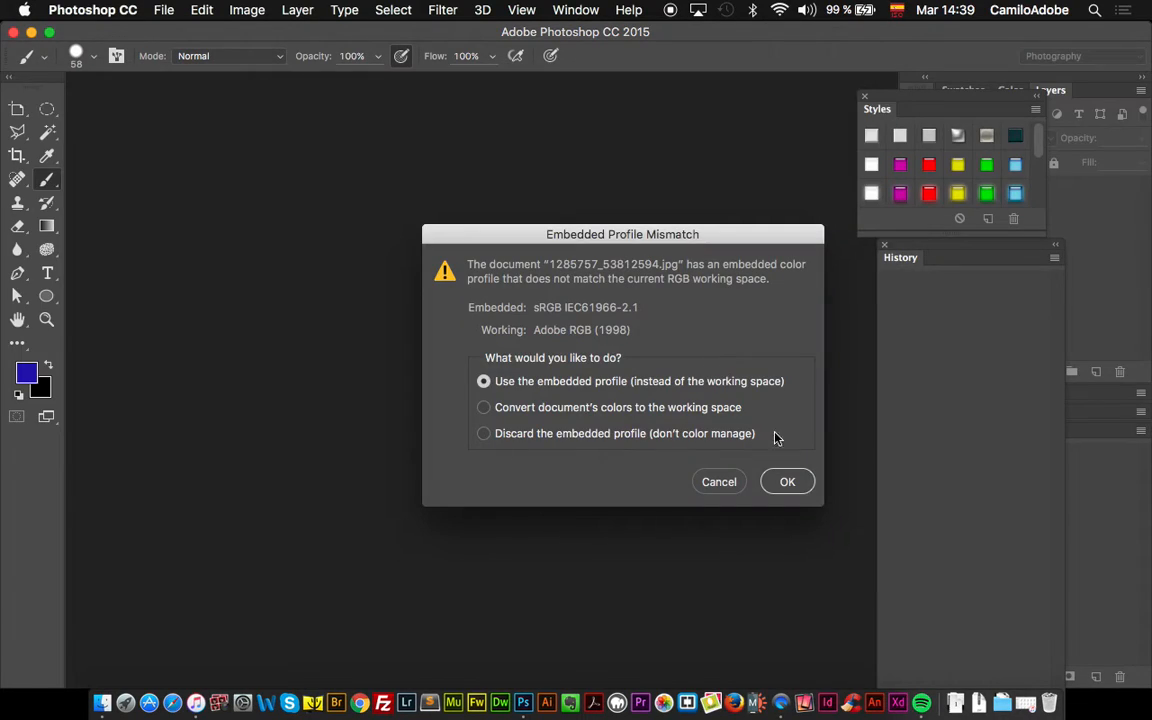
Resolve the embedded profile mismatch by converting the document's colors to the working space.
left_click_drag(653, 234, 528, 178)
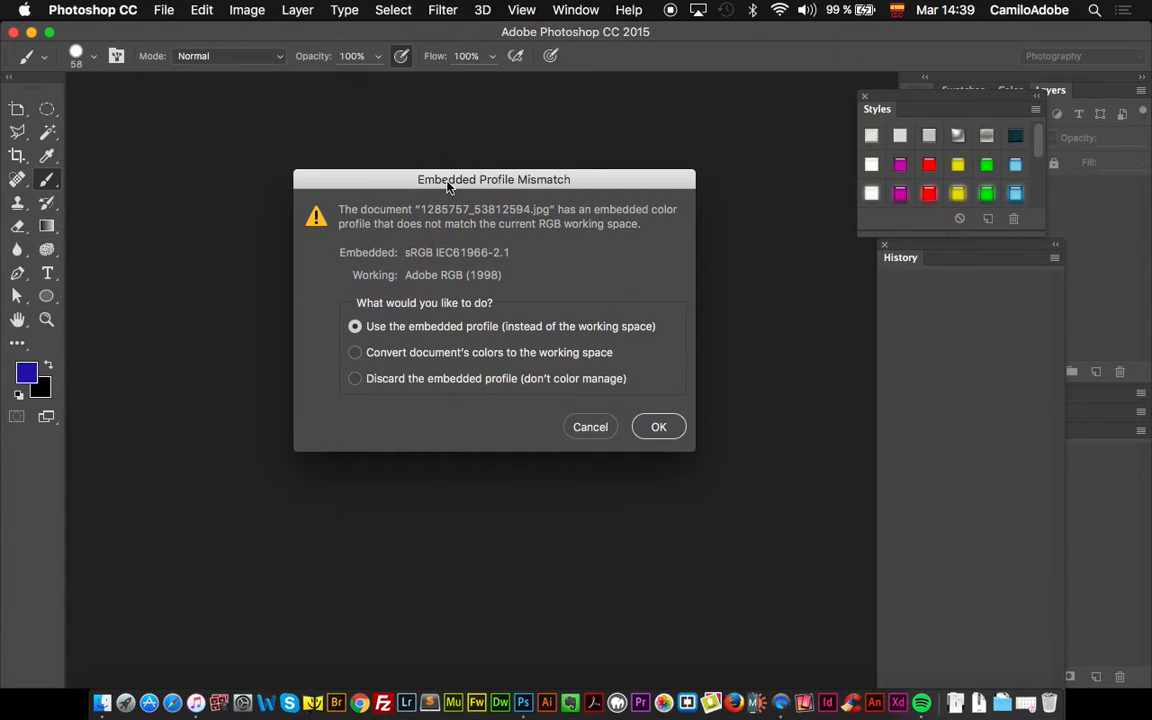
left_click_drag(449, 185, 469, 177)
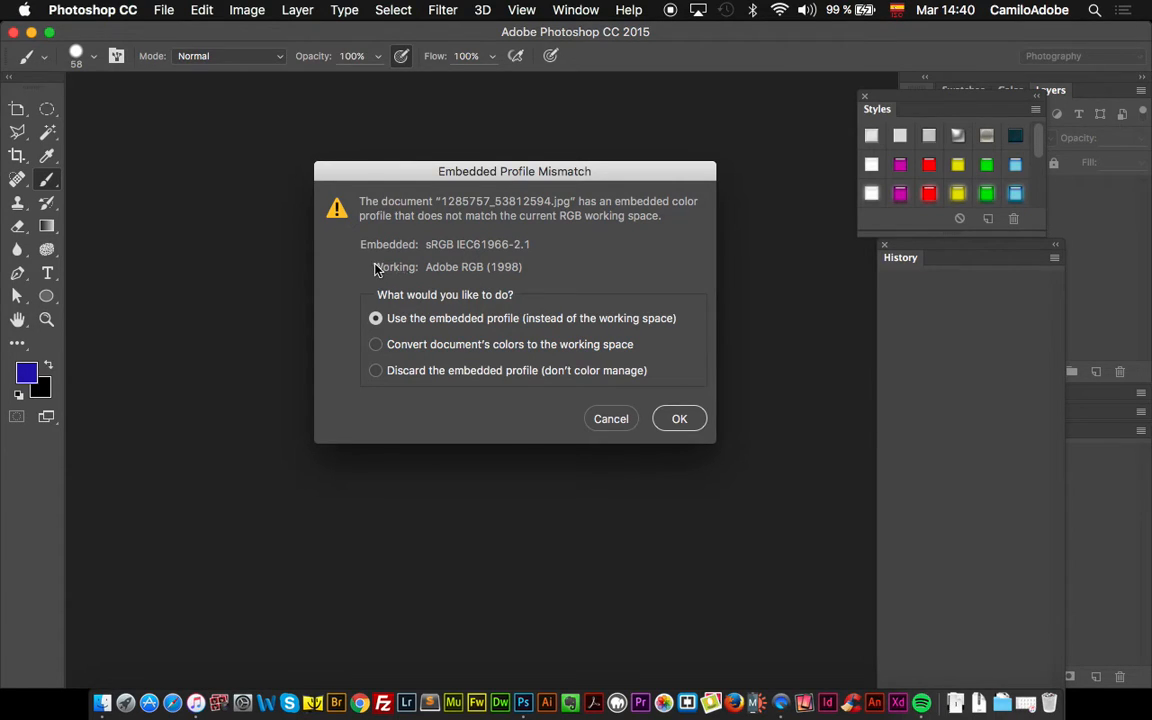
left_click(377, 344)
left_click(676, 420)
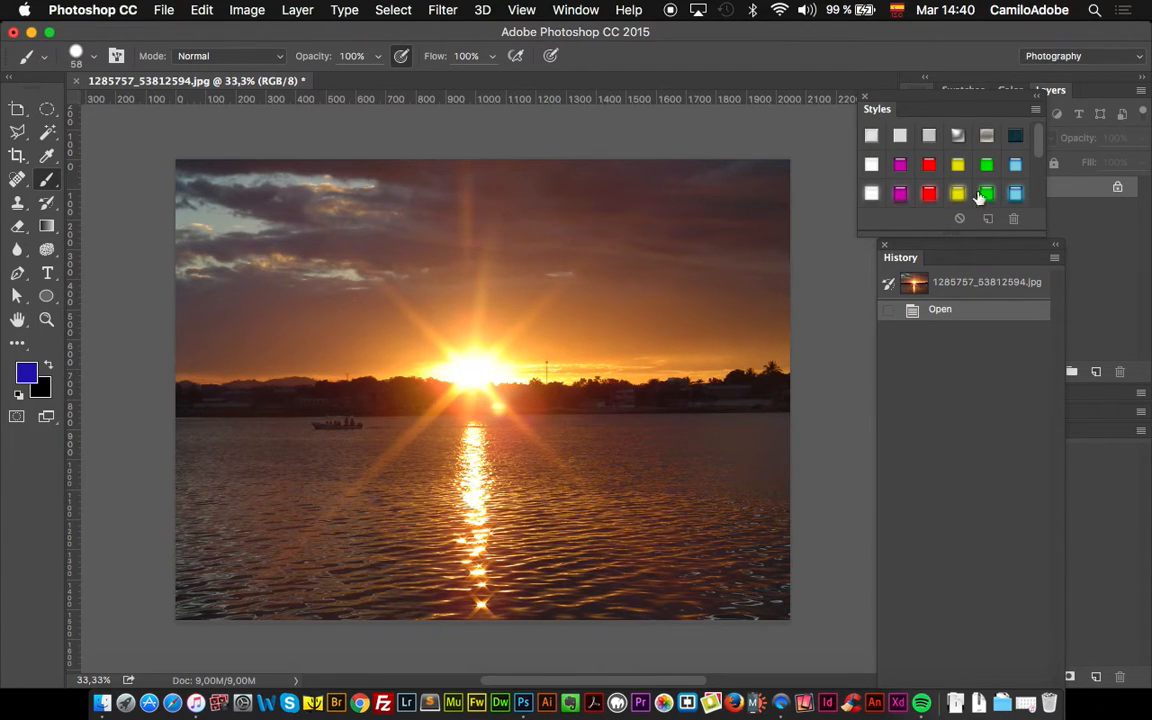
Collapse the floating Styles panel to an icon and close the History panel.
left_click(1036, 98)
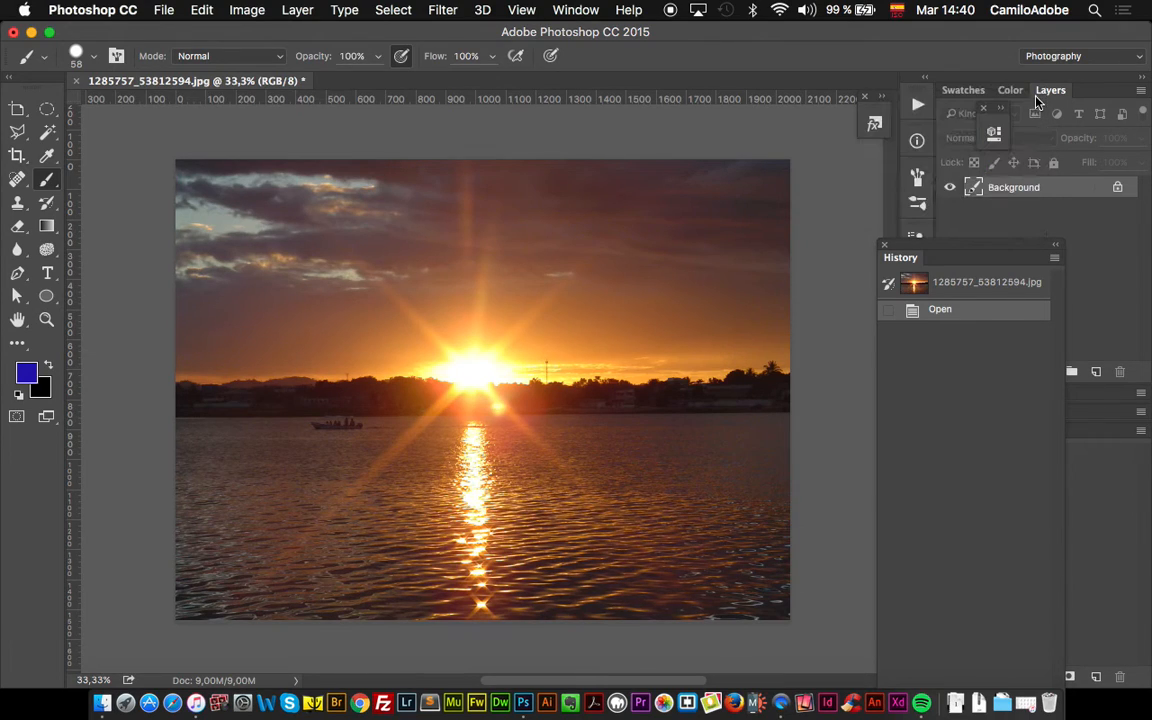
left_click(884, 245)
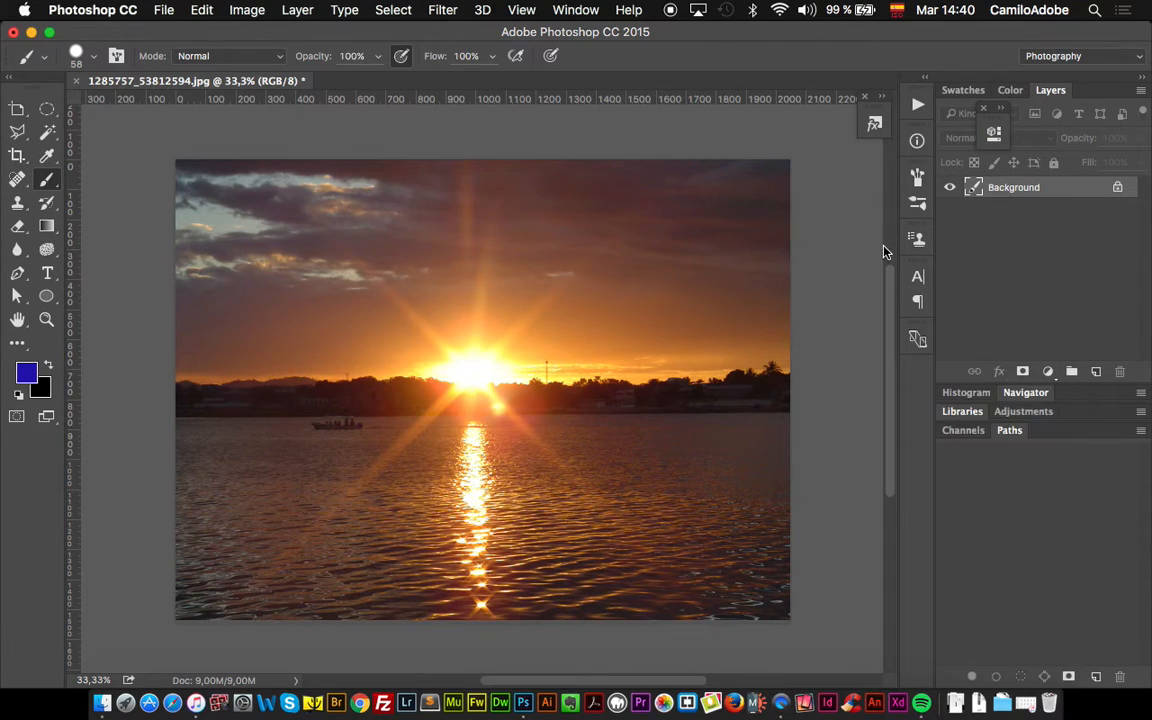
Close the small floating panel covering the Layers panel and undock Layers as a floating panel beside the image.
left_click(567, 12)
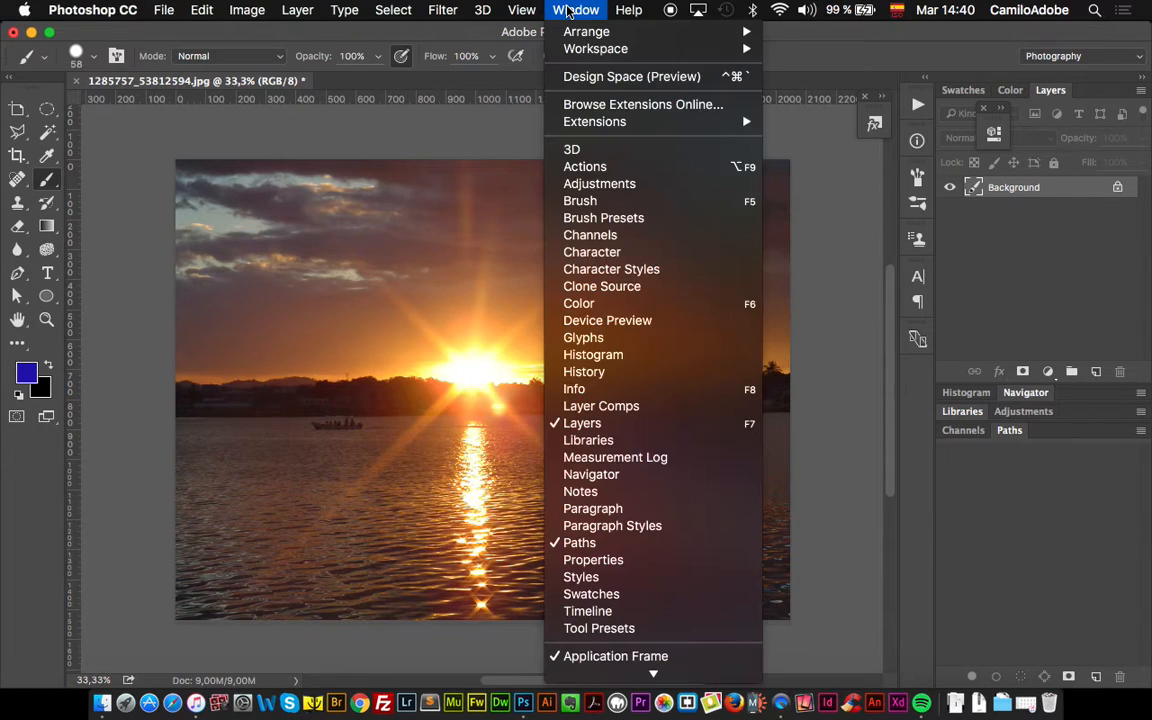
left_click(634, 427)
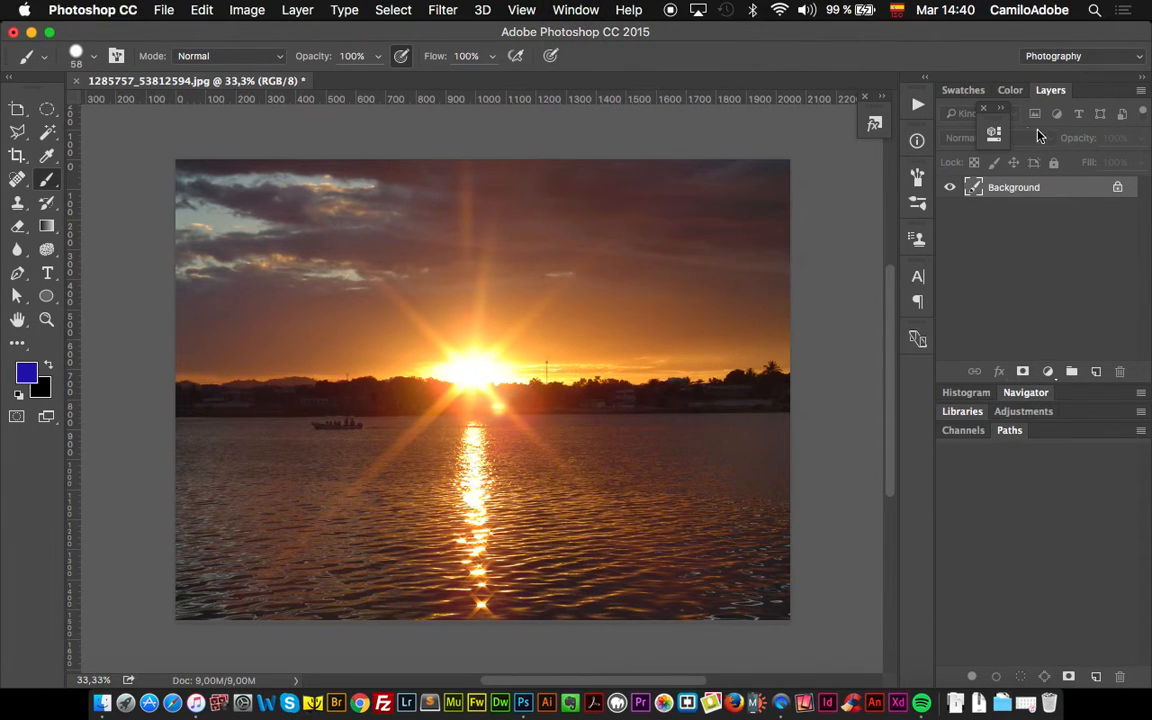
left_click(984, 108)
left_click_drag(1041, 86, 947, 70)
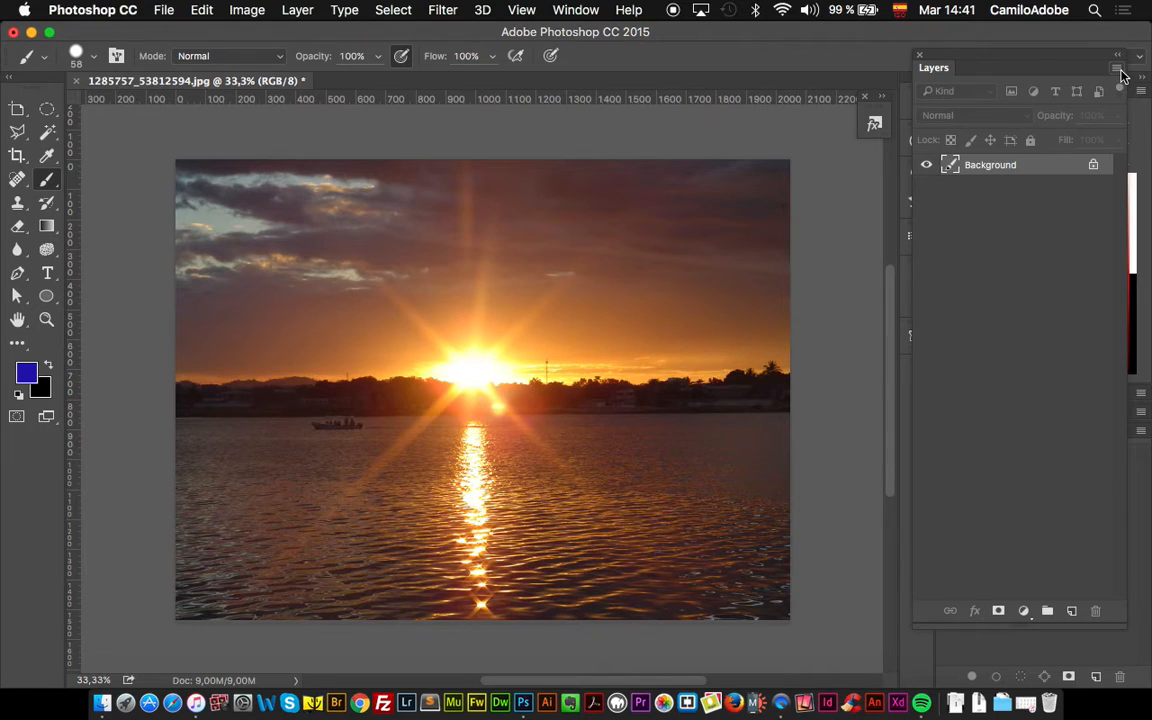
left_click_drag(1077, 63, 976, 37)
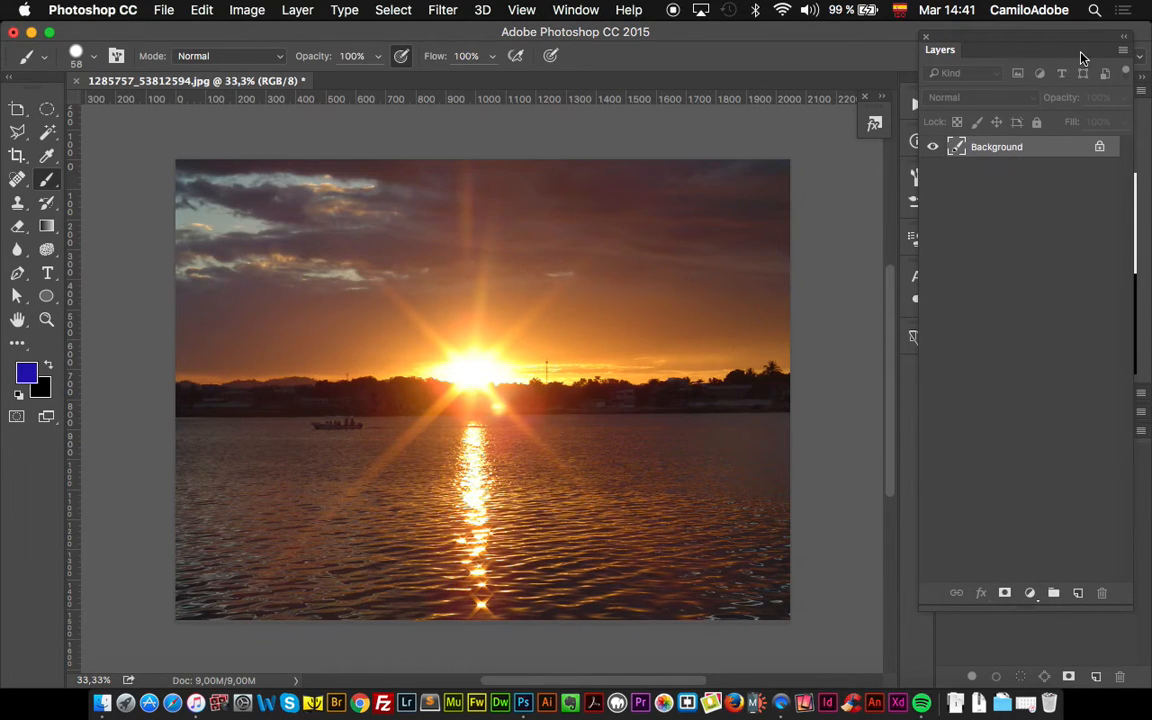
Set the Layers panel's thumbnail size to the smallest image preview.
left_click(1123, 50)
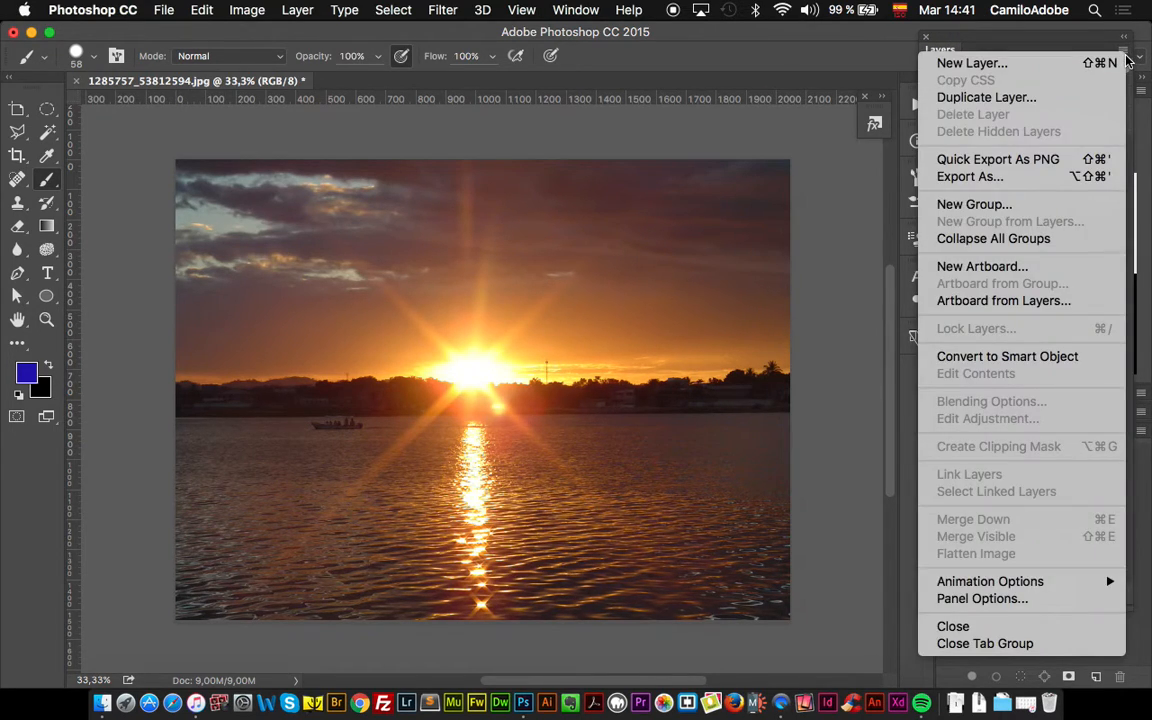
left_click(1008, 599)
left_click(521, 240)
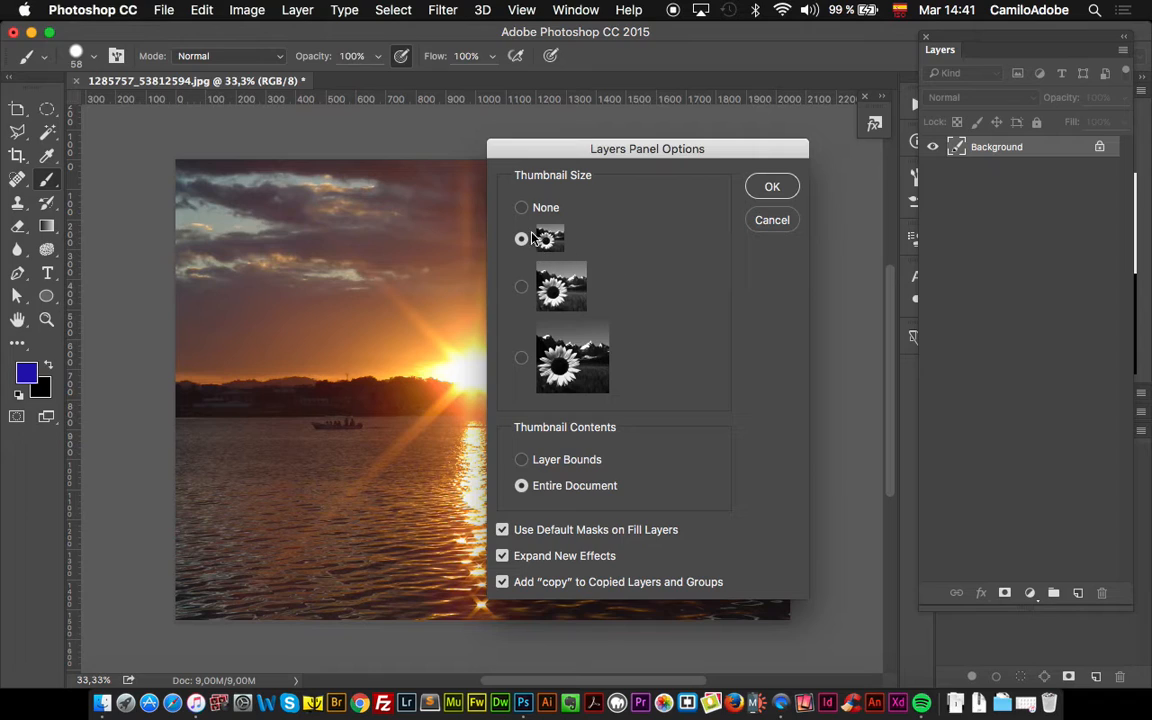
left_click(762, 194)
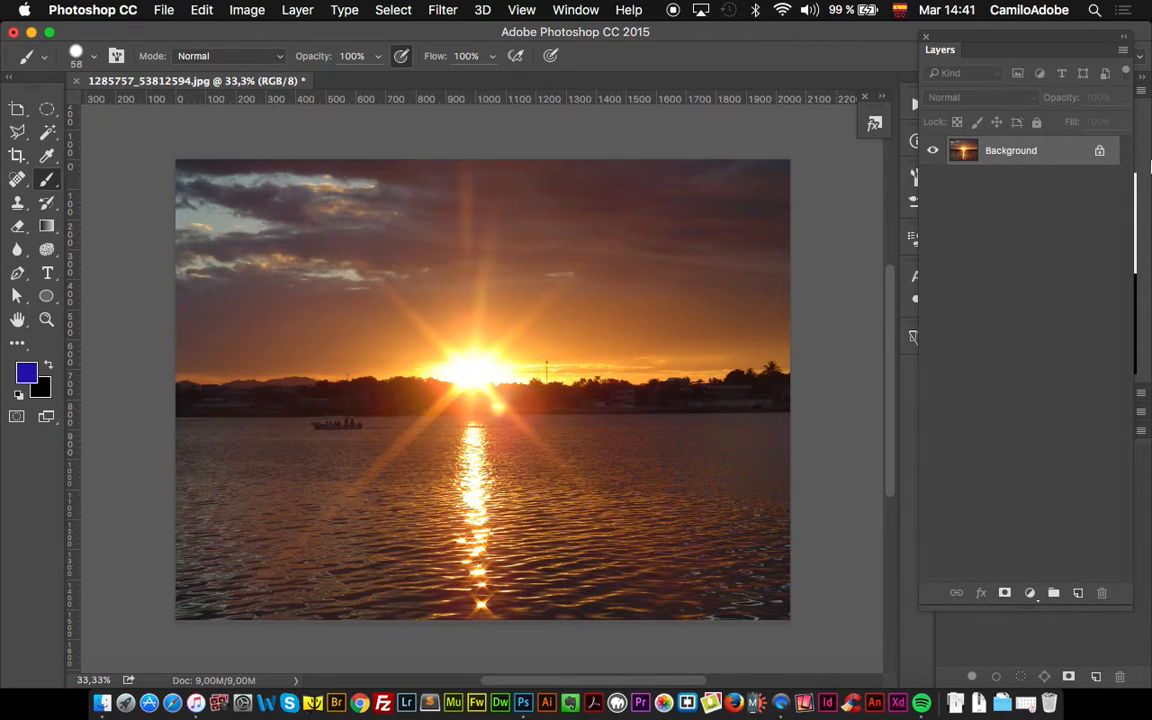
Review the thumbnail size choices in the Layers panel options.
left_click(1124, 55)
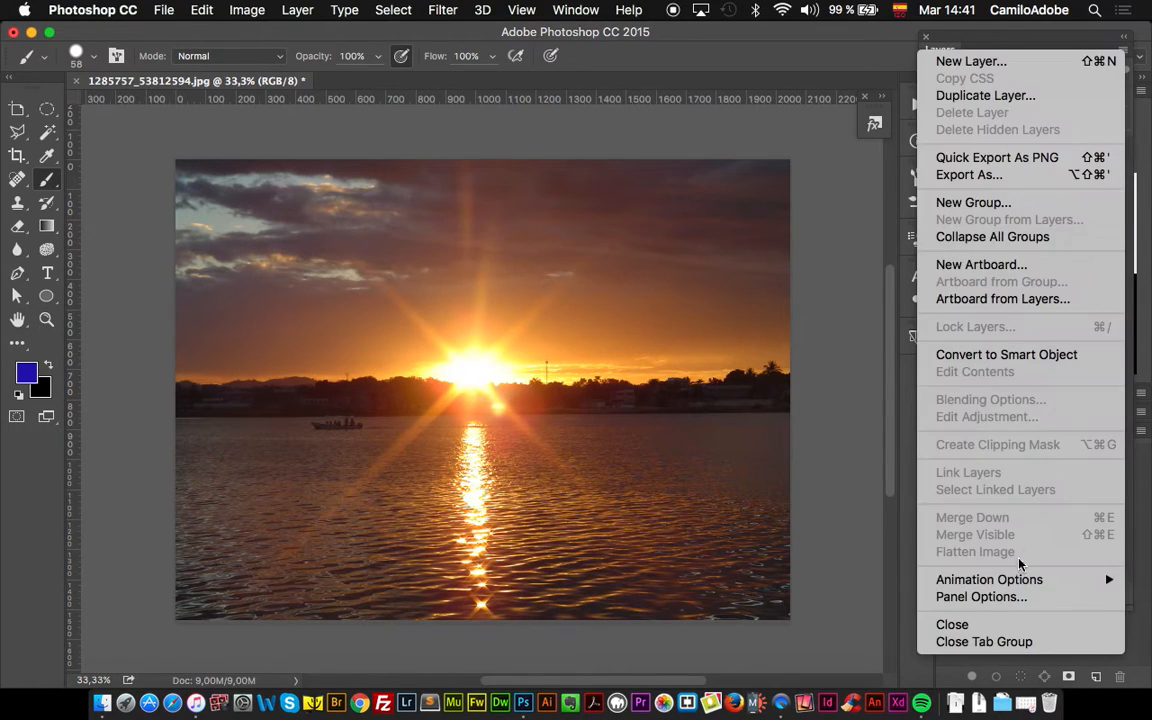
left_click(1005, 595)
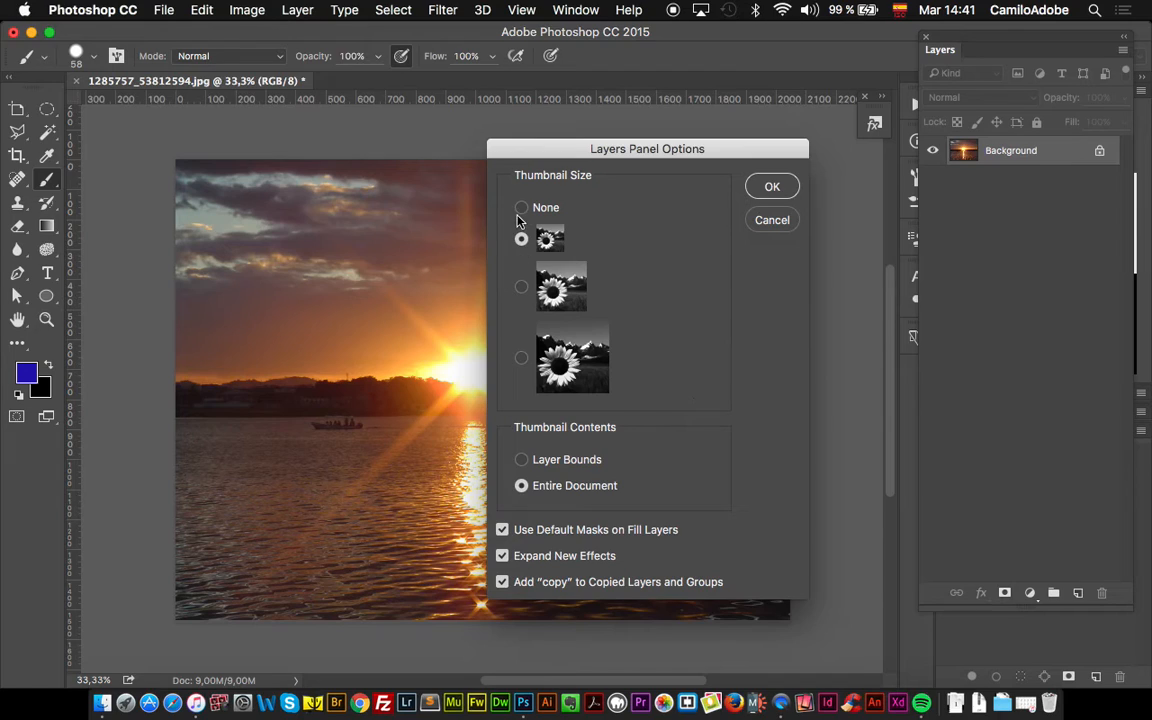
left_click(772, 188)
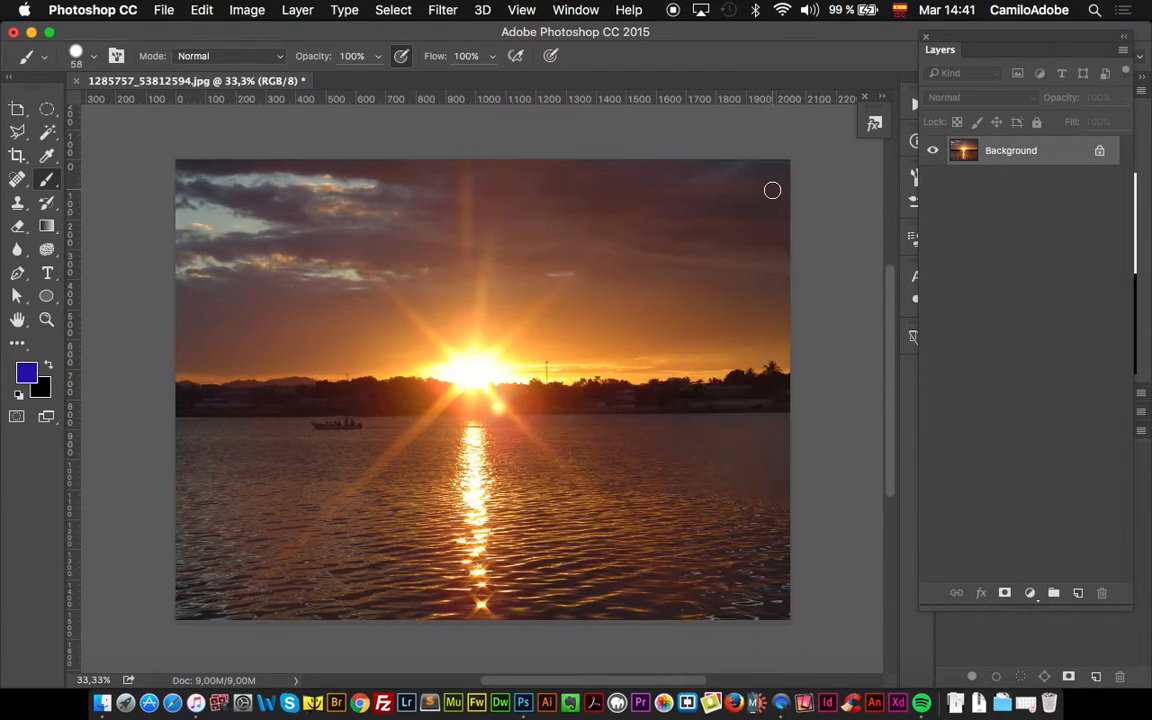
Activate the Move tool and try to move the locked Background layer.
right_click(1049, 158)
left_click(1073, 180)
left_click(15, 113)
left_click_drag(15, 113, 62, 110)
left_click_drag(333, 225, 540, 393)
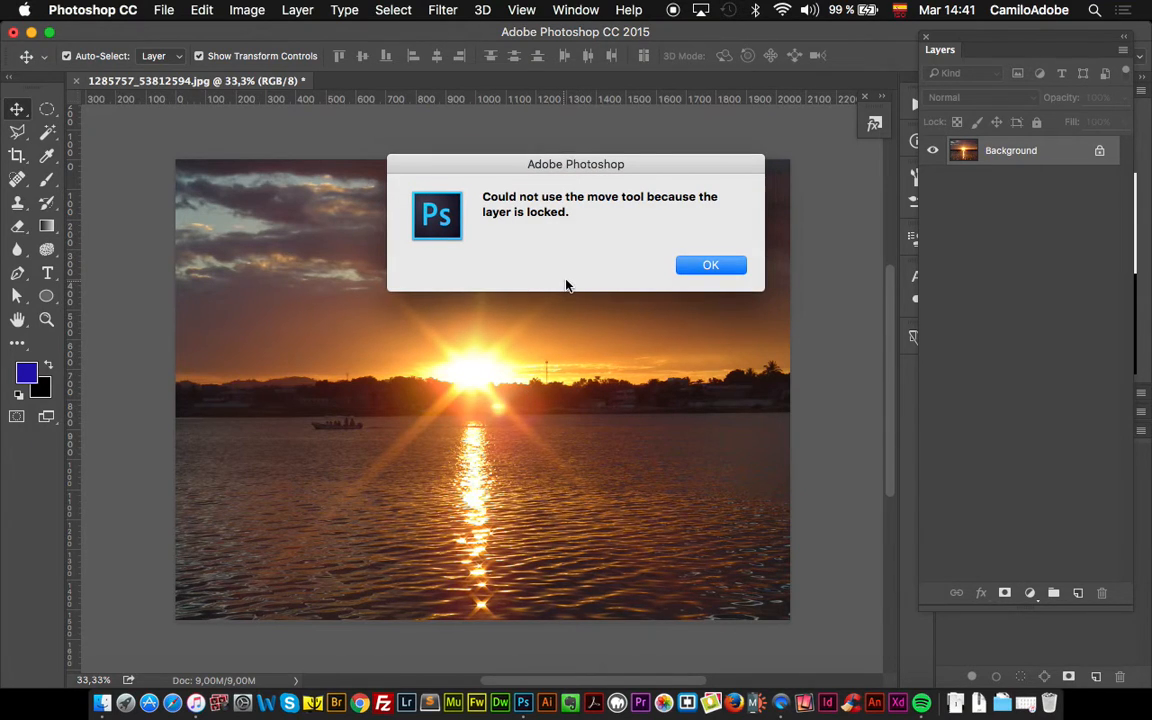
left_click(708, 265)
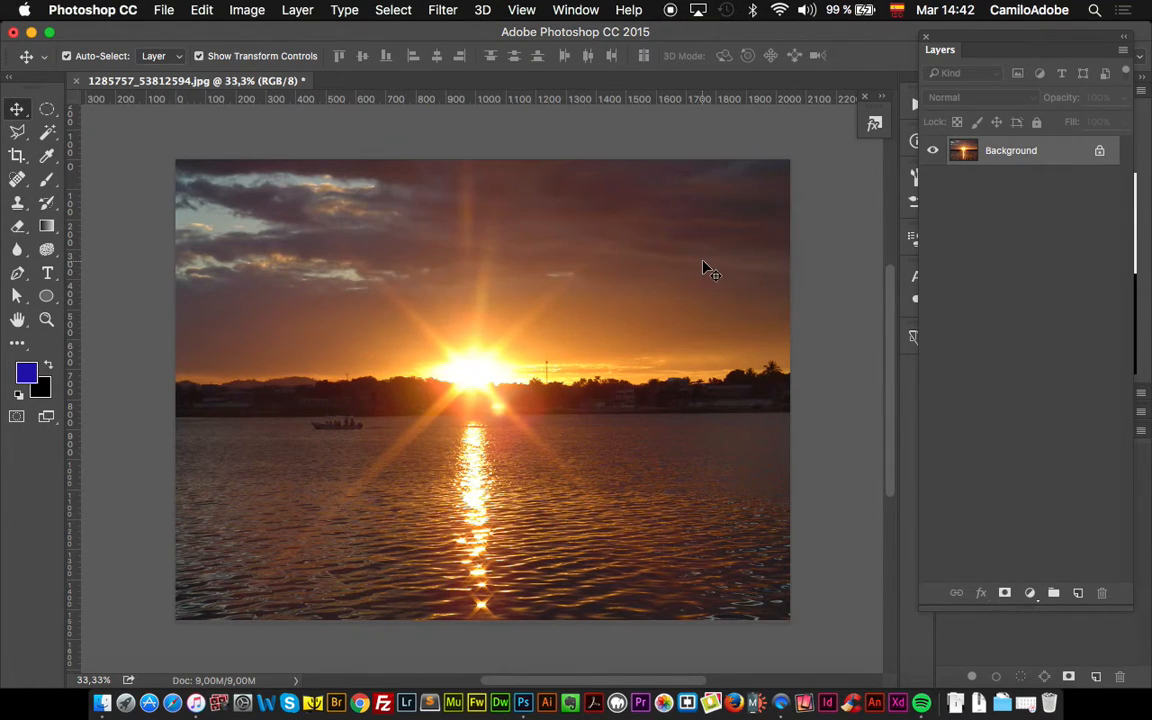
Unlock the Background layer and try moving it on the canvas.
left_click(1100, 153)
left_click_drag(375, 272, 300, 211)
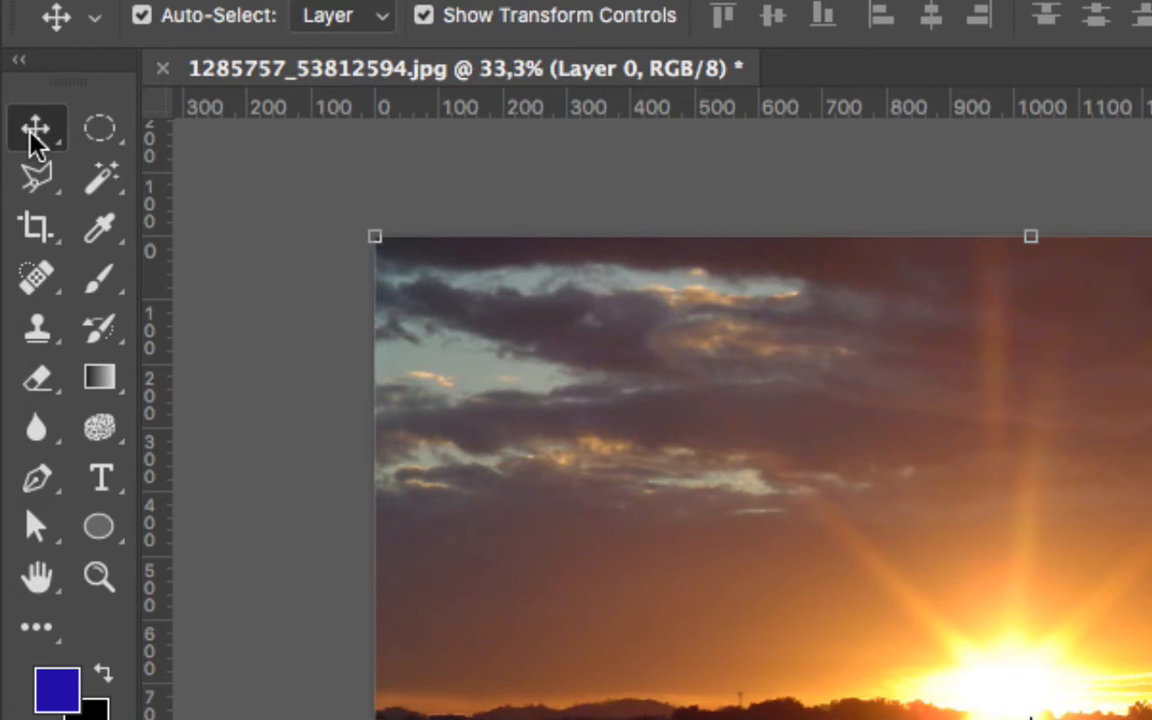
Examine the tools grouped with the Move tool.
right_click(35, 140)
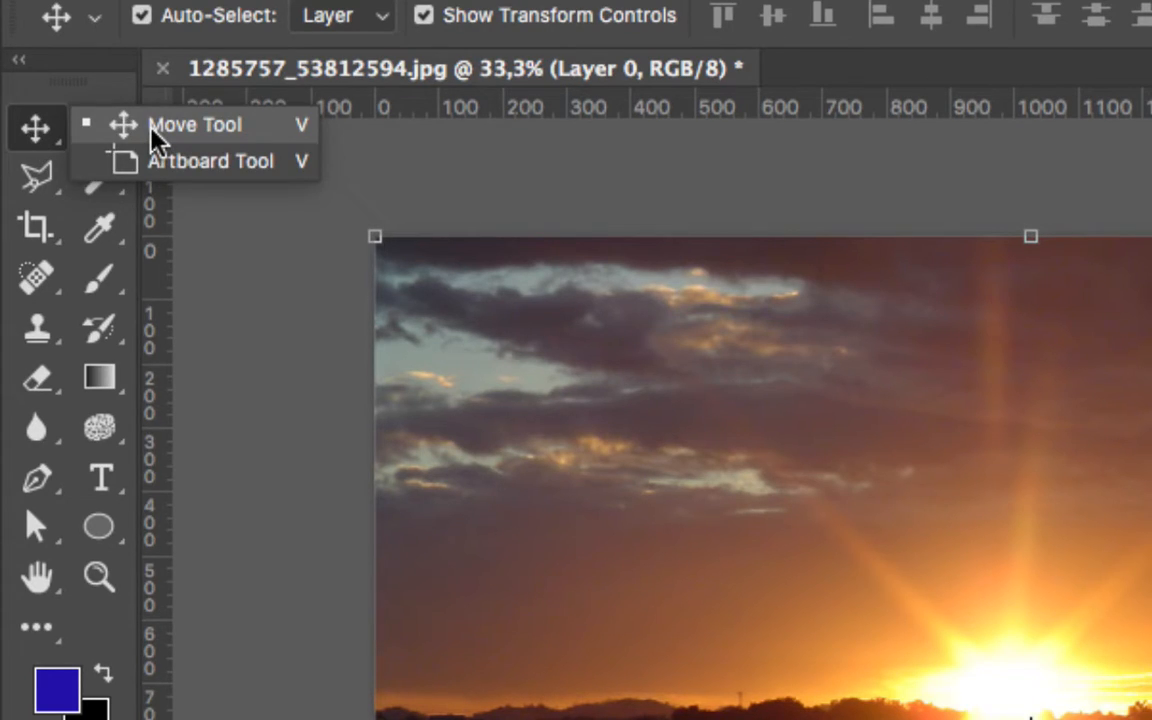
left_click(40, 116)
left_click(41, 118, "ctrl")
left_click(33, 134)
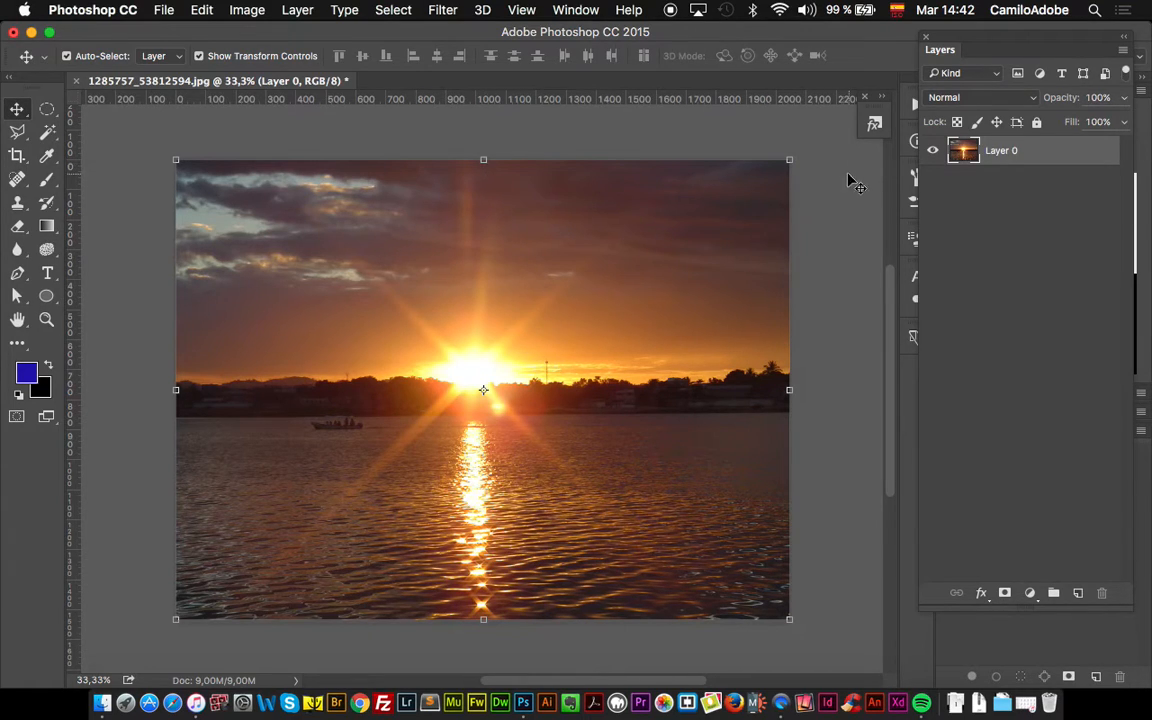
Try moving Layer 0 with Show Transform Controls turned off, and restore both its position and the setting.
left_click(199, 58)
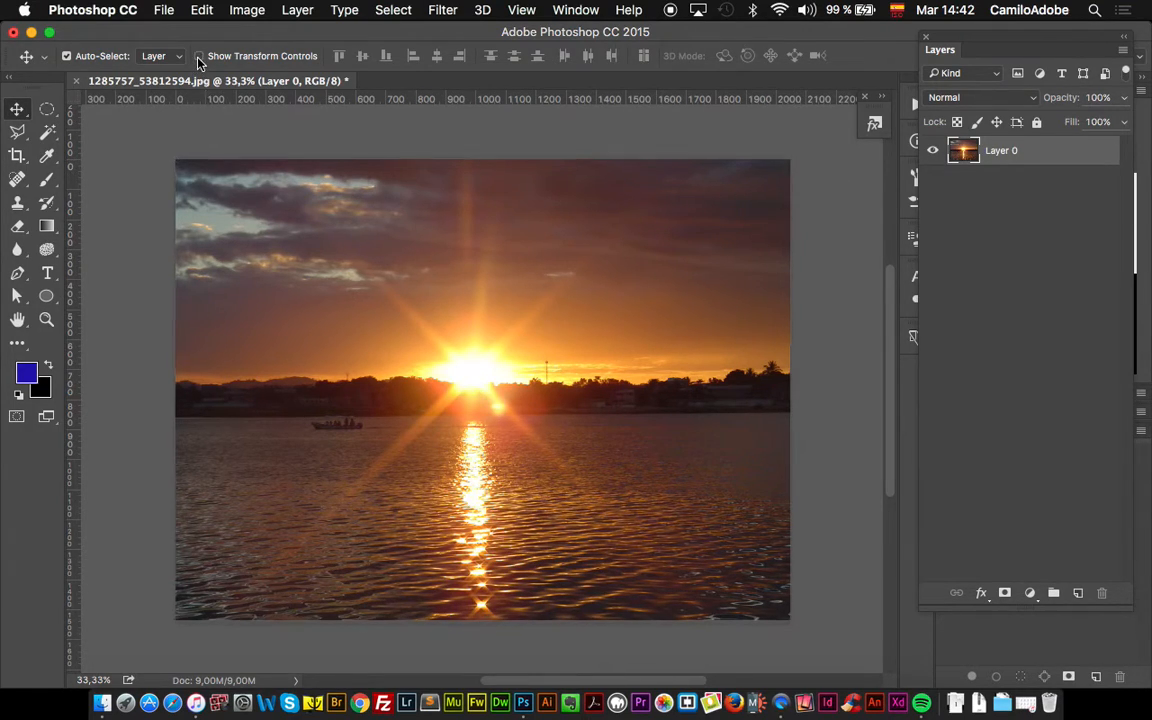
left_click_drag(293, 221, 394, 337)
key("super+alt+z")
key("super+alt+z")
left_click(205, 56)
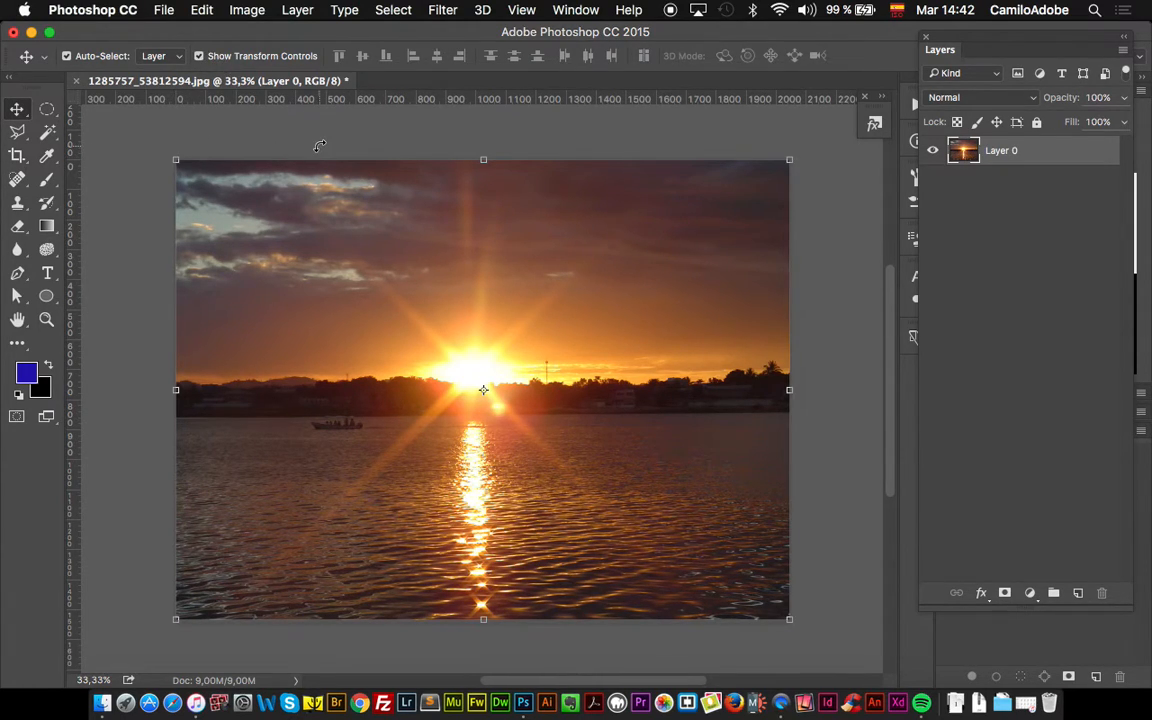
Try warping Layer 0 with Free Transform, first by reshaping its upper edge freely and then with the Bulge preset, and cancel the transformation.
key("super")
key("super+t")
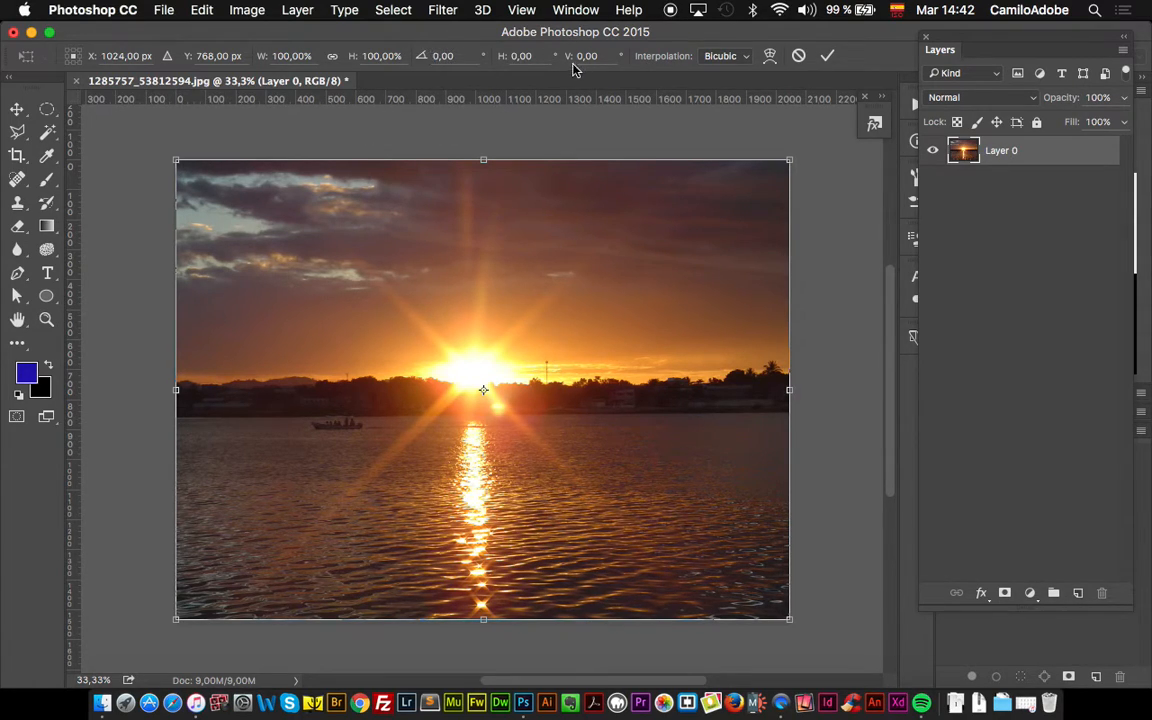
left_click(771, 58)
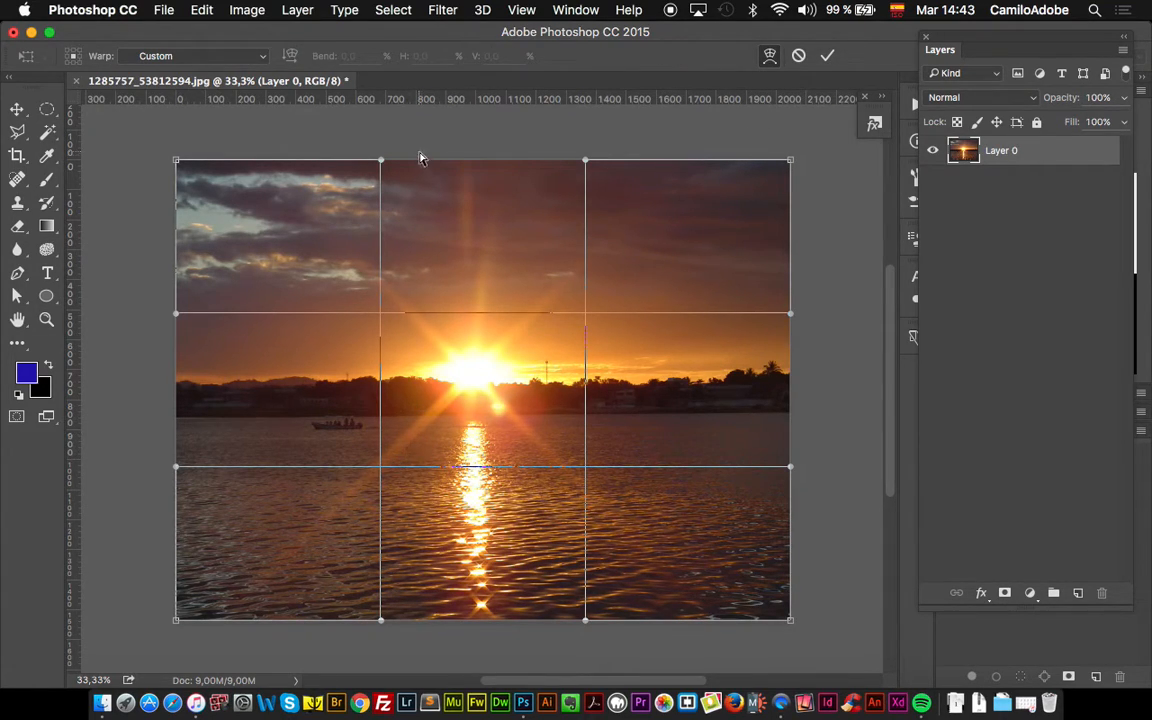
left_click_drag(383, 162, 301, 238)
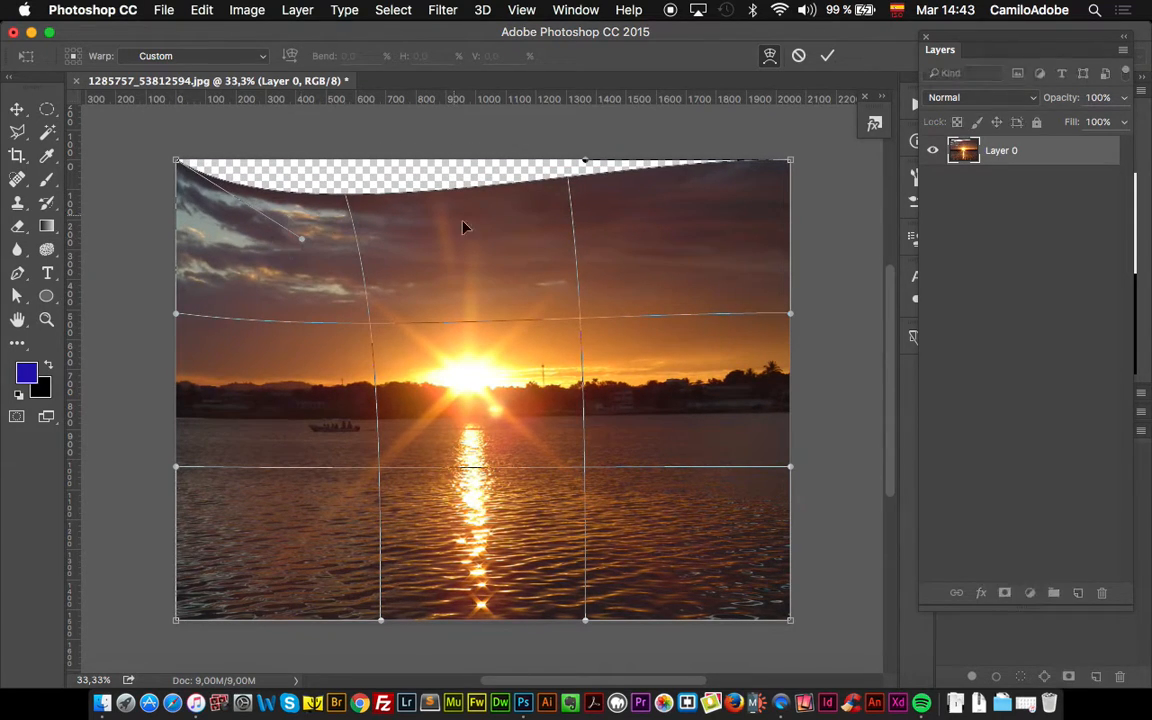
left_click(250, 57)
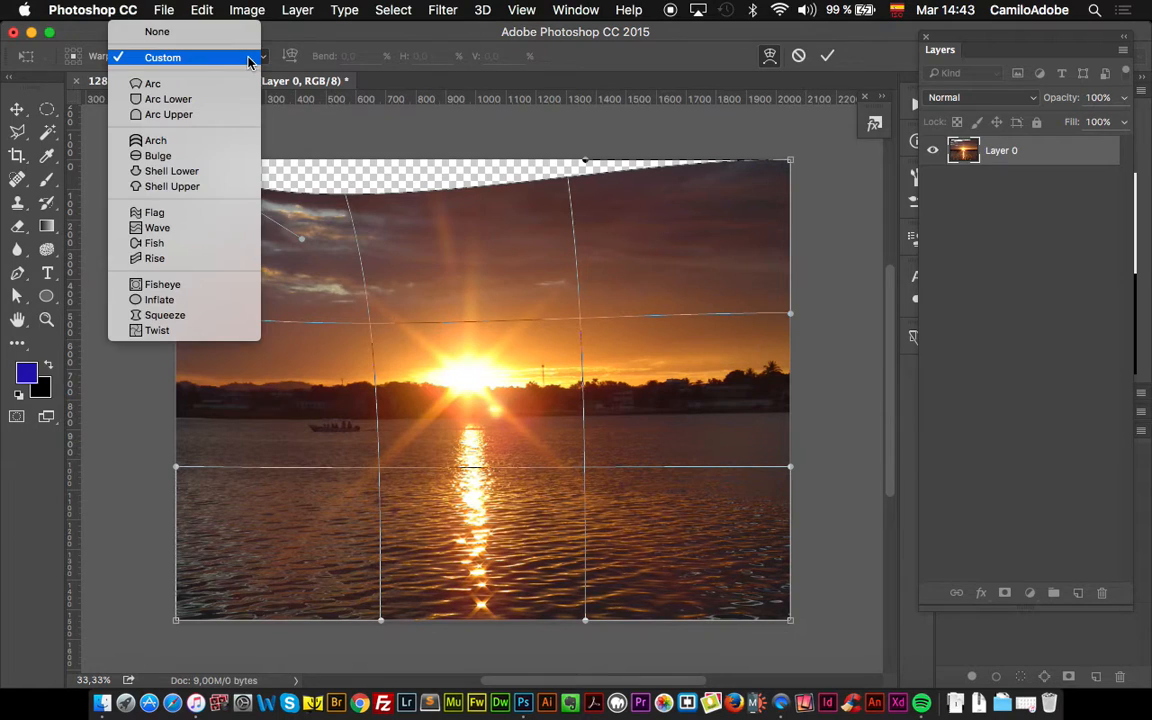
left_click(217, 156)
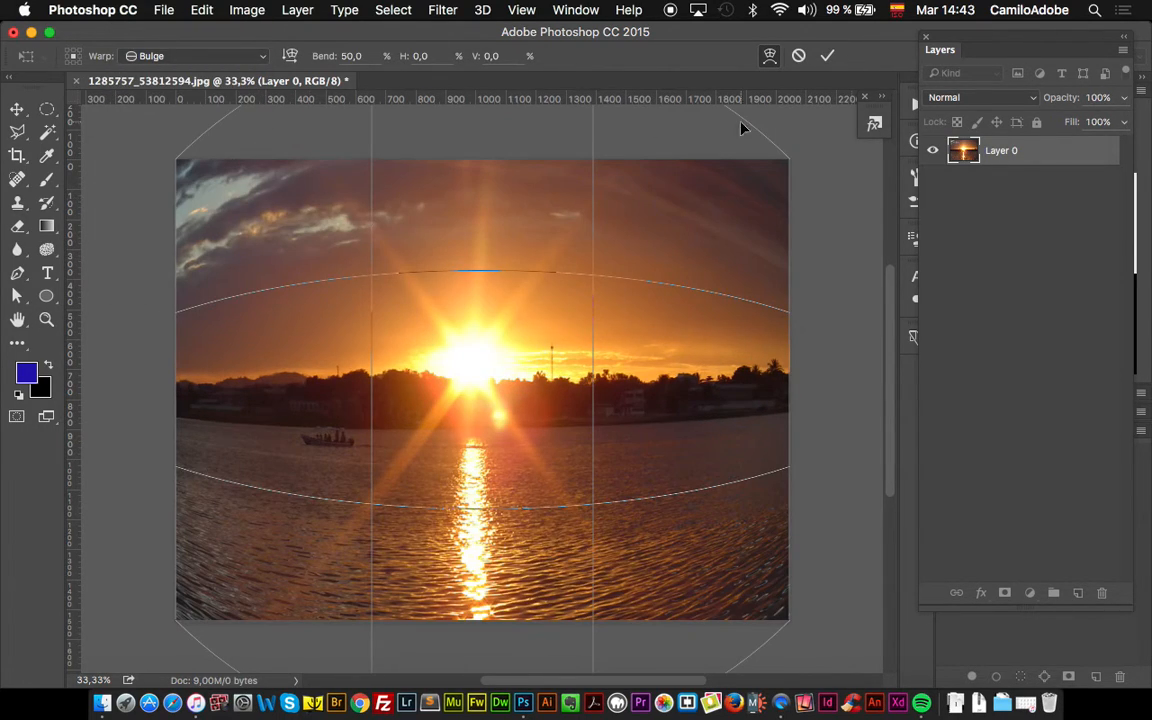
left_click(798, 56)
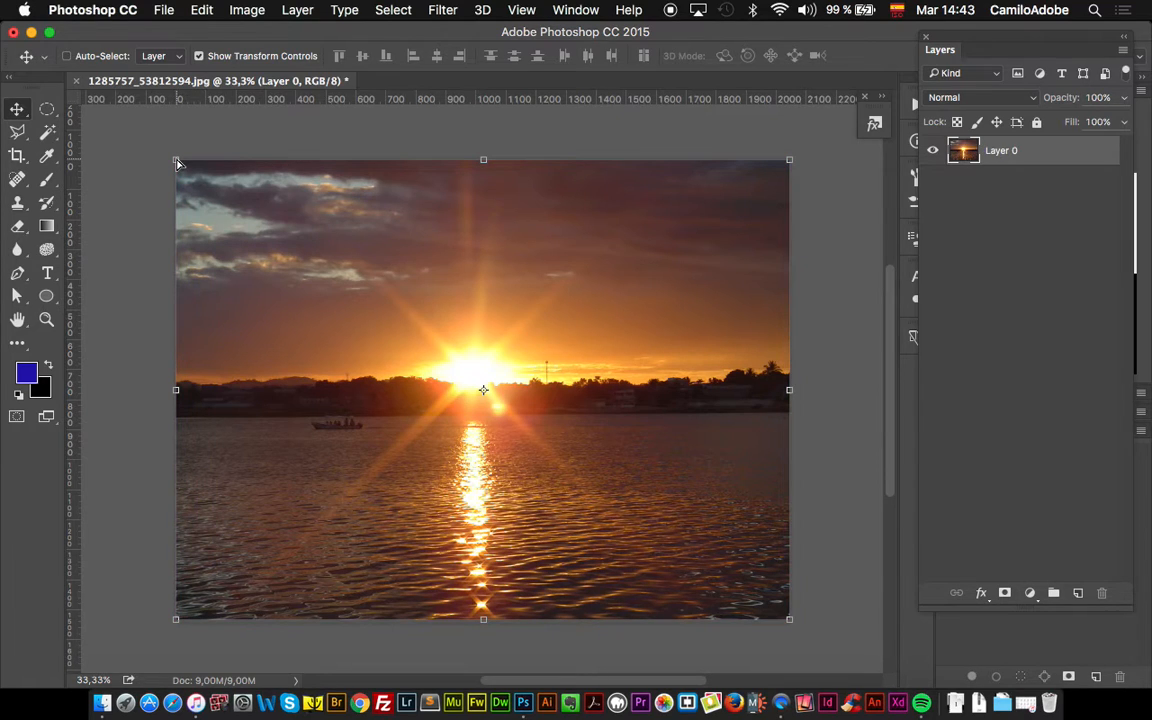
Try distorting Layer 0 from its upper-left corner and skewing it by its top edge, cancelling each transformation.
left_click_drag(176, 163, 410, 220)
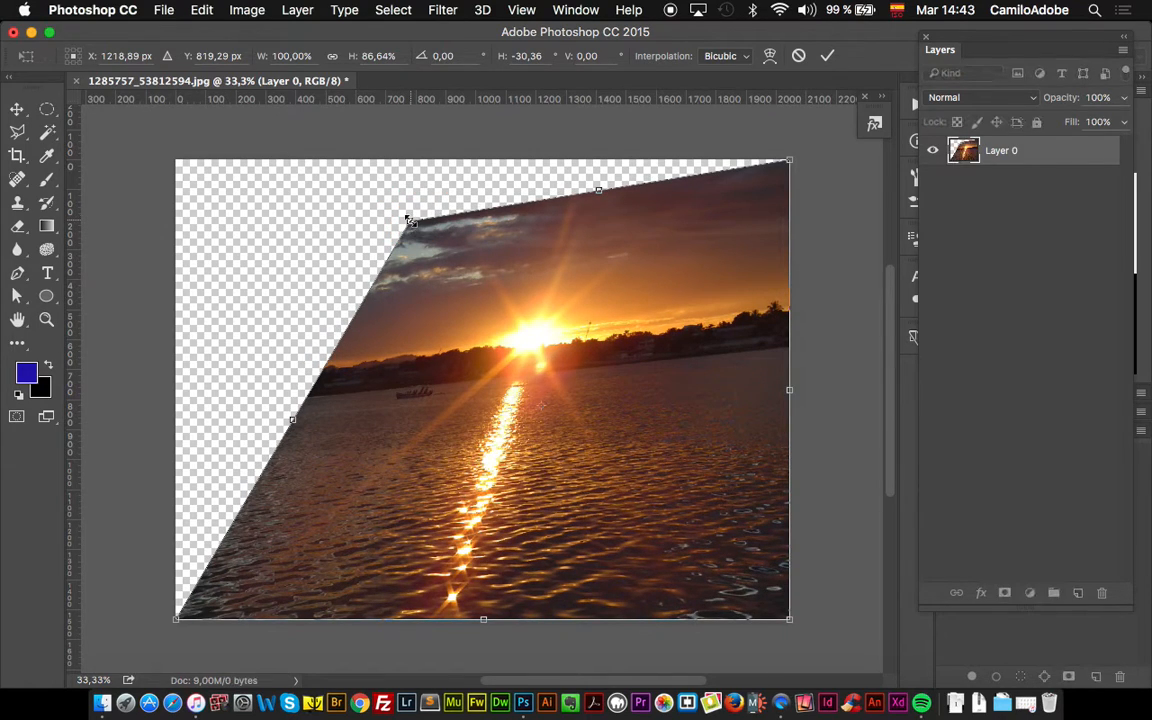
left_click(801, 56)
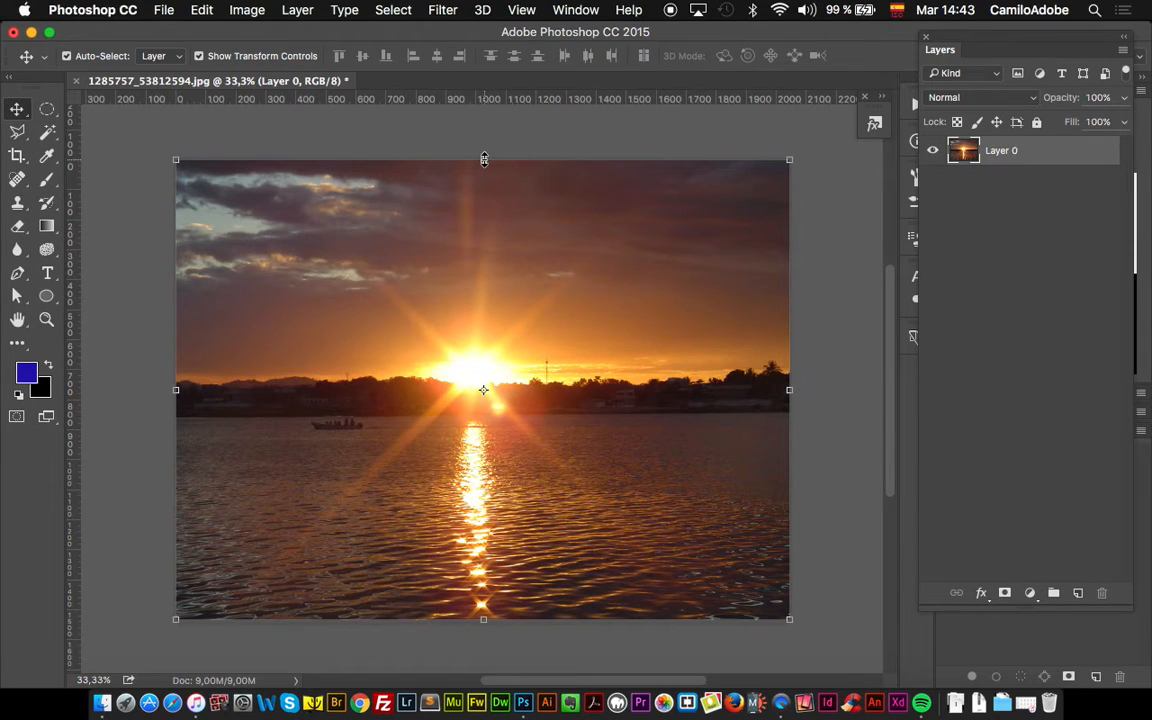
left_click_drag(484, 160, 575, 196)
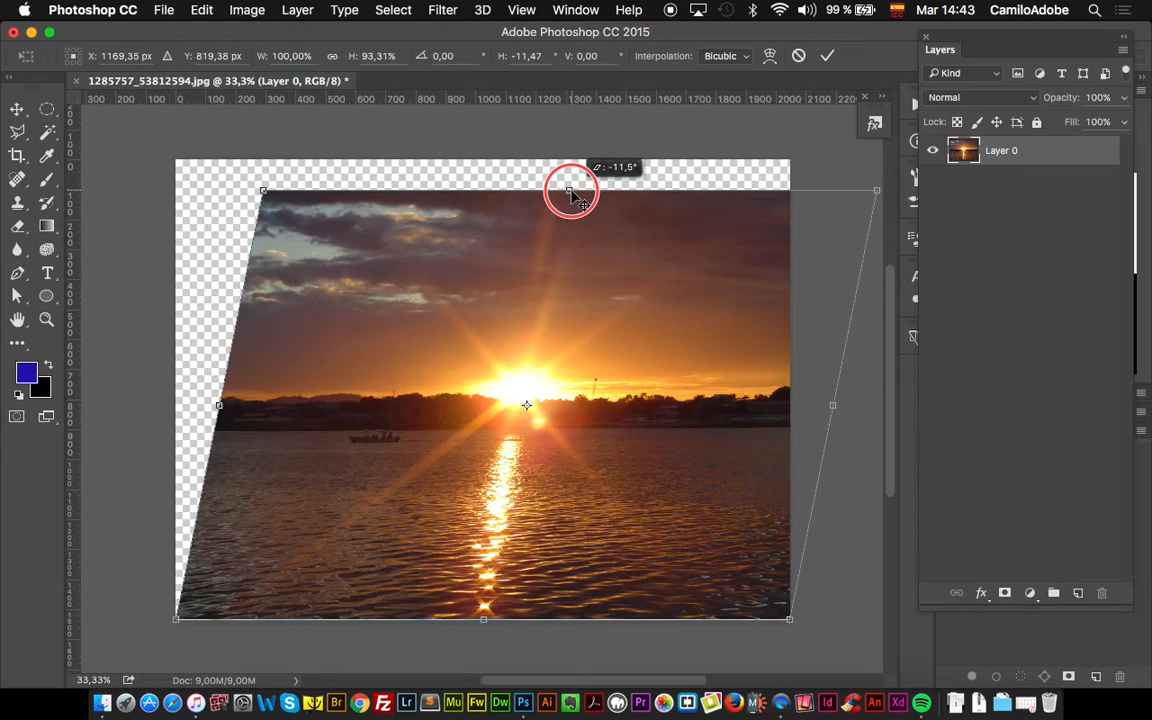
left_click(798, 55)
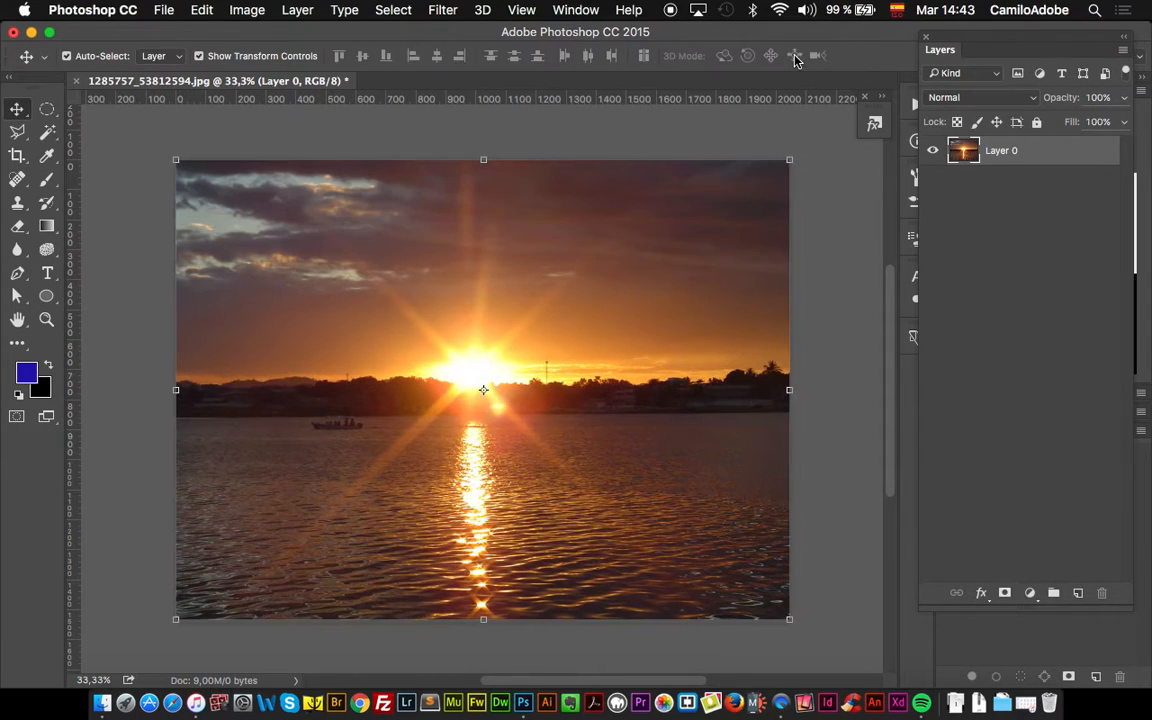
left_click_drag(483, 157, 519, 216)
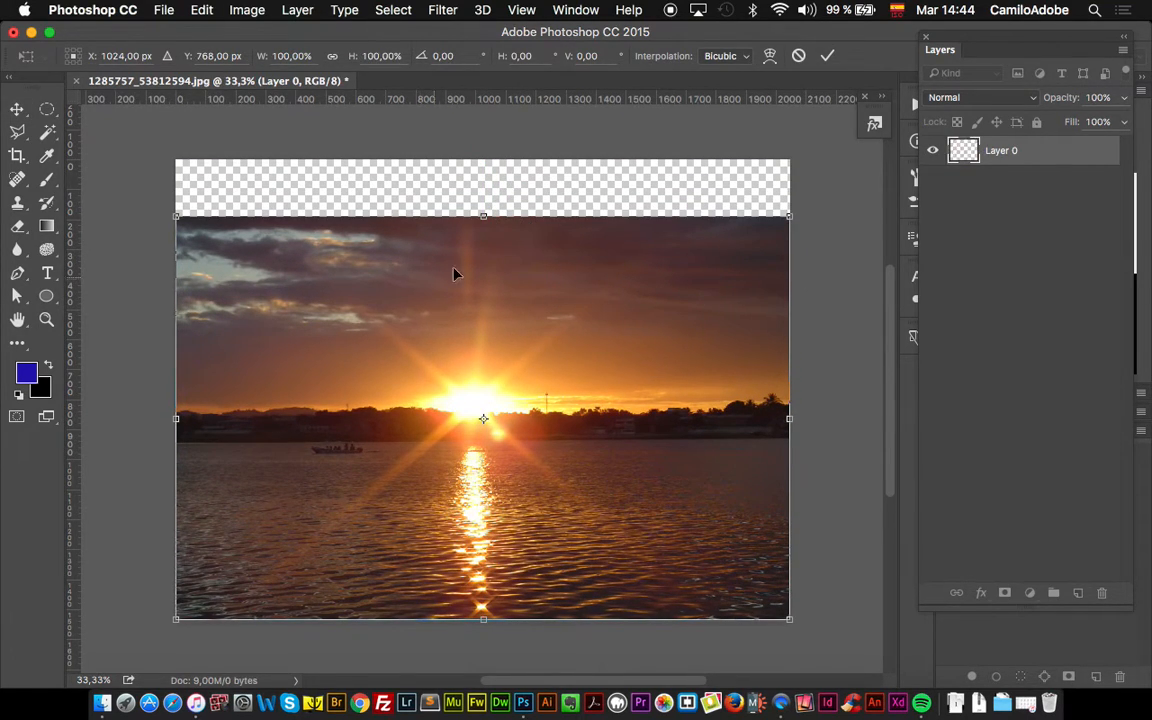
key("super+z")
left_click_drag(483, 163, 607, 180)
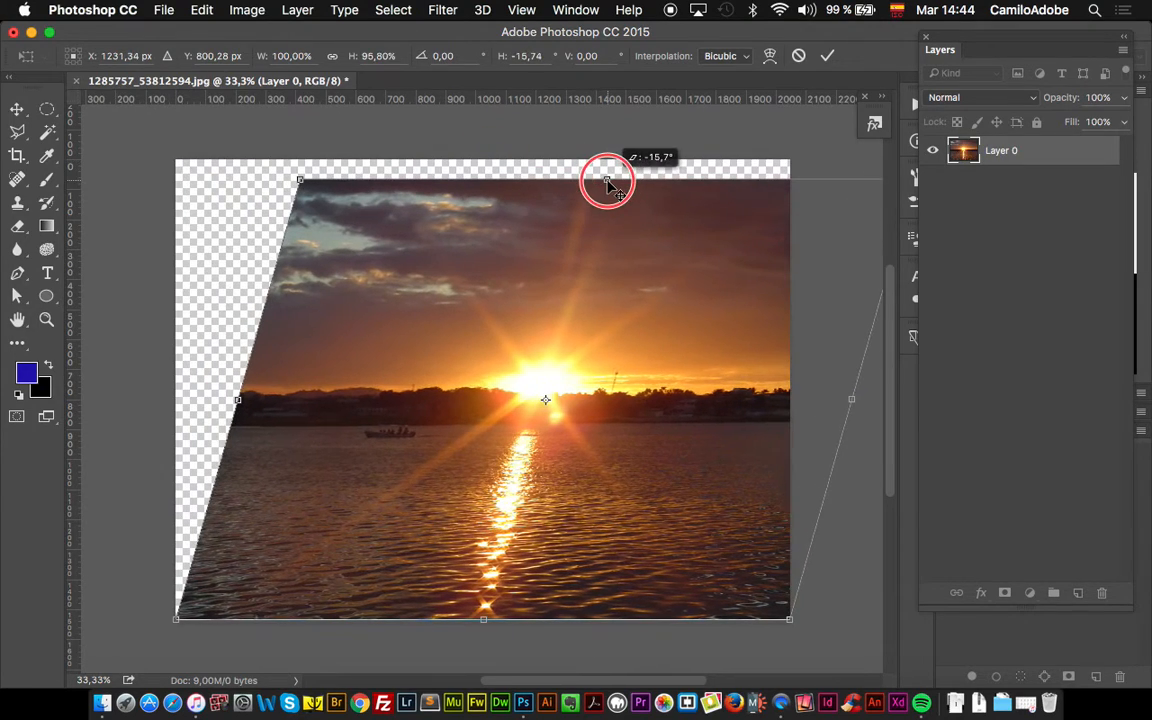
left_click(799, 56)
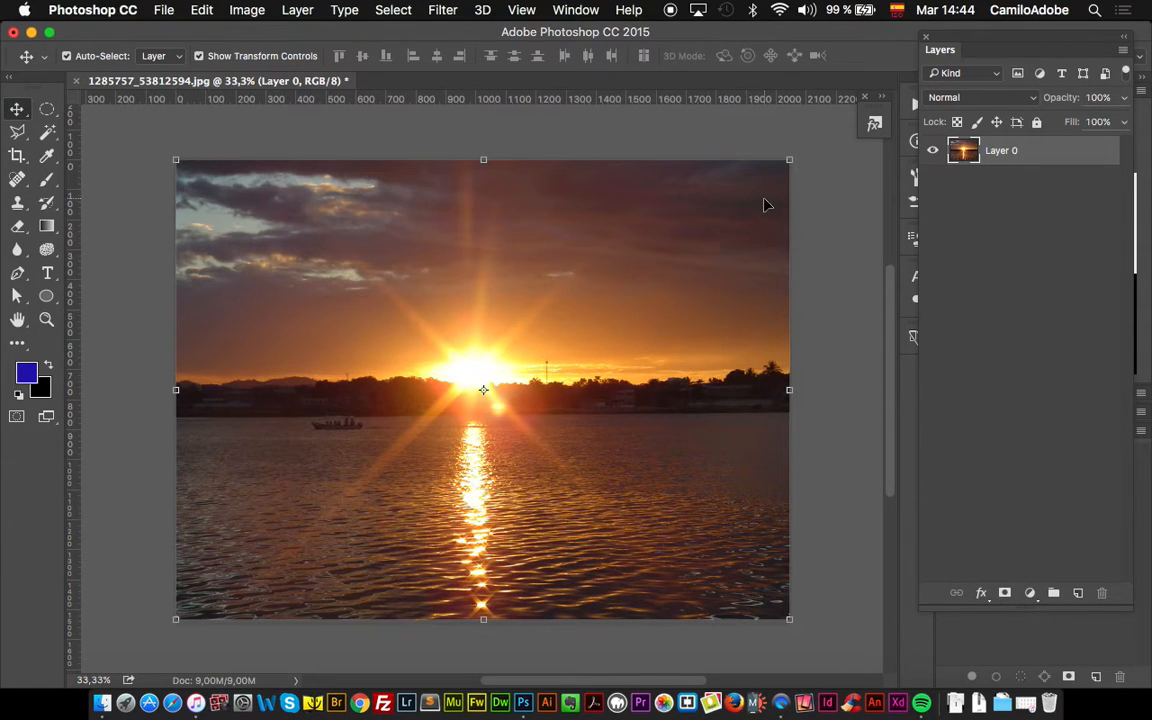
Scale Layer 0 proportionally to about 67%, apply it, and shrink it again to a small thumbnail in the canvas's lower-left corner.
left_click_drag(792, 160, 586, 303)
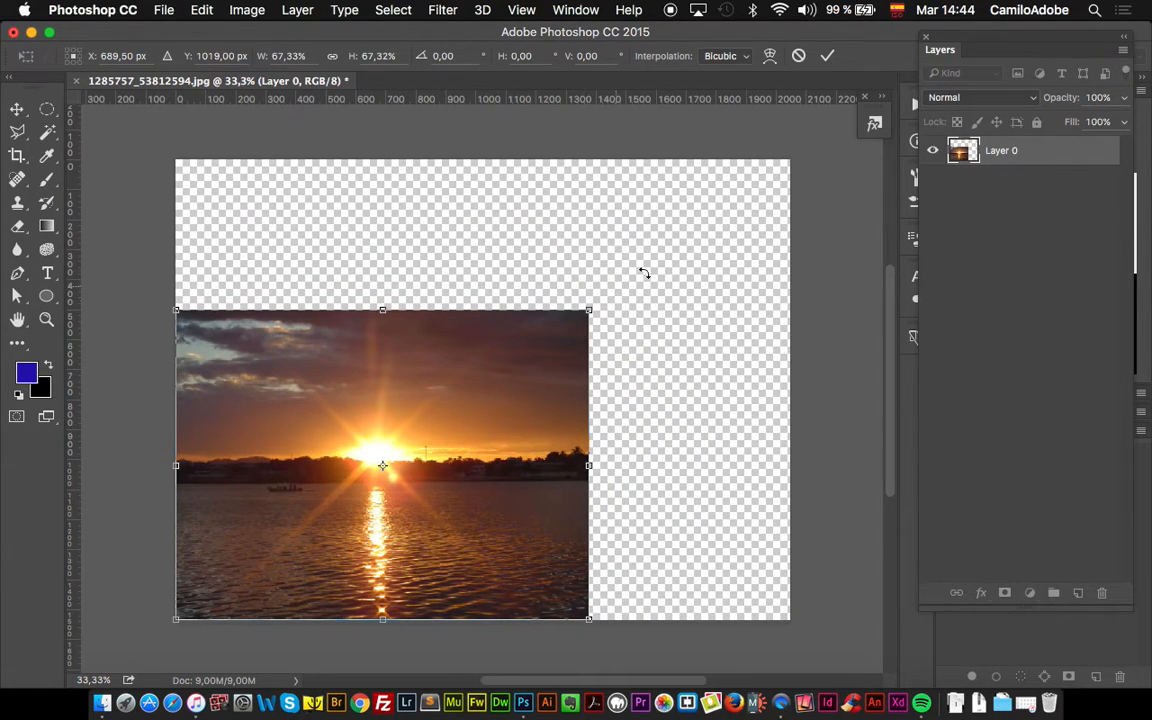
left_click(827, 57)
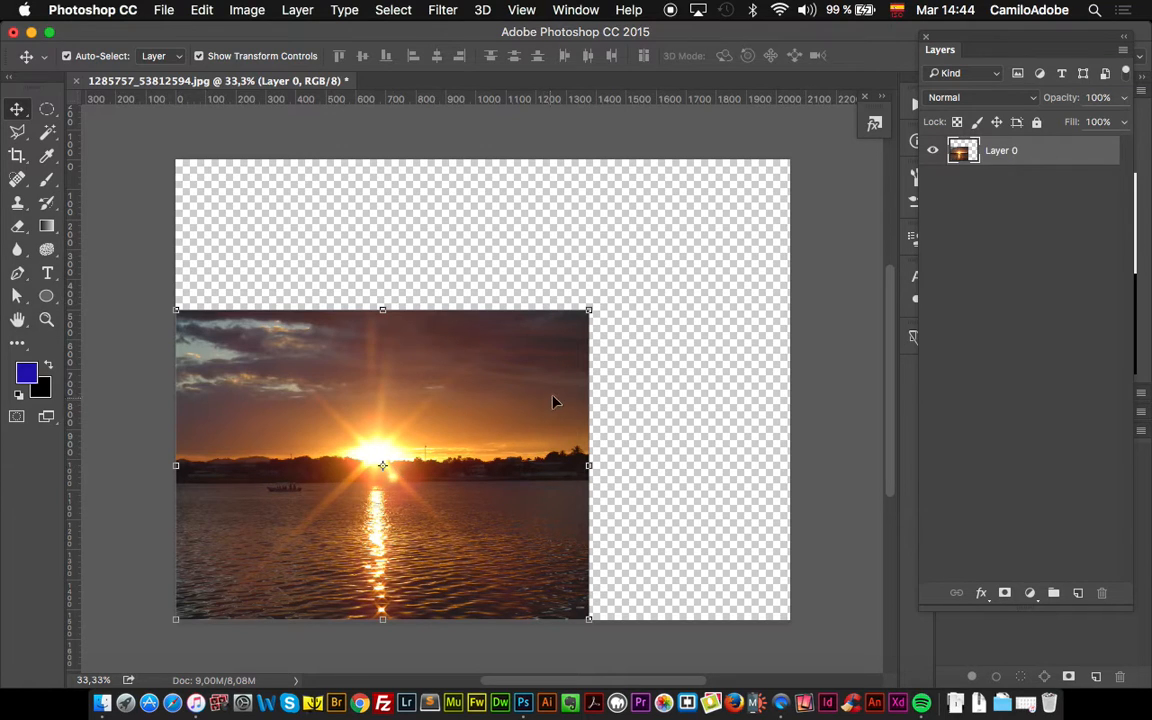
left_click(588, 310)
left_click_drag(588, 312, 284, 538)
left_click(827, 56)
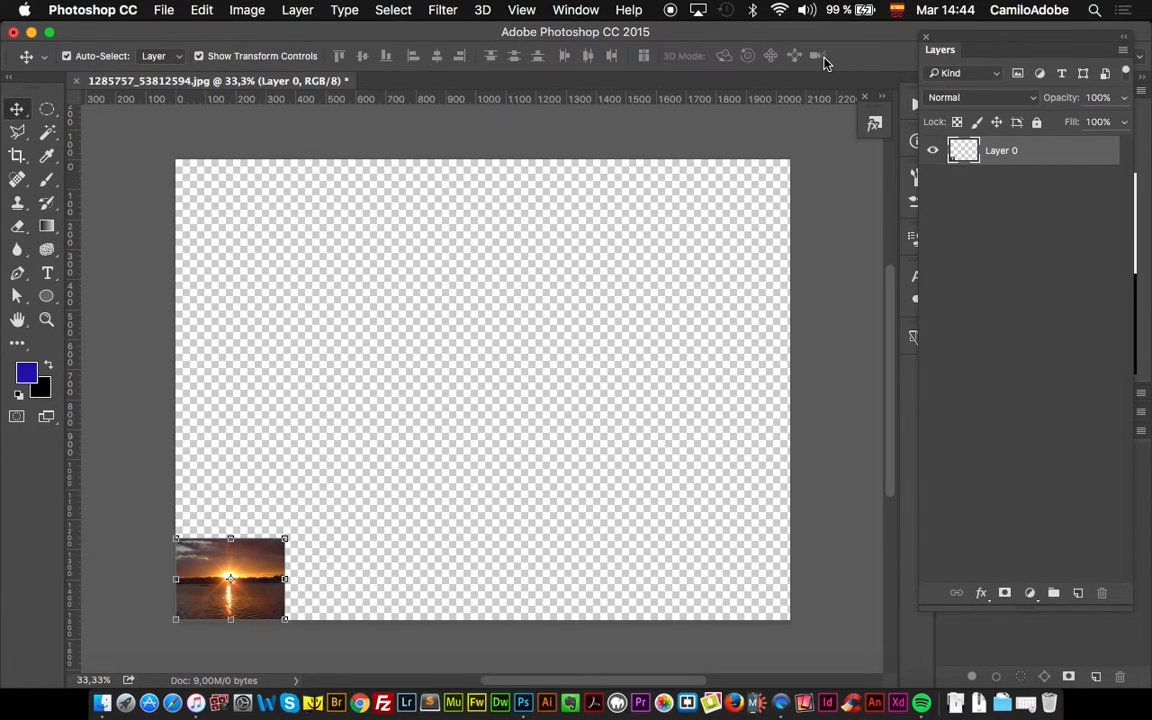
Enlarge the shrunken Layer 0 to about 678% so it covers the canvas, apply it, and inspect the image quality around the sun.
left_click_drag(250, 606, 861, 605)
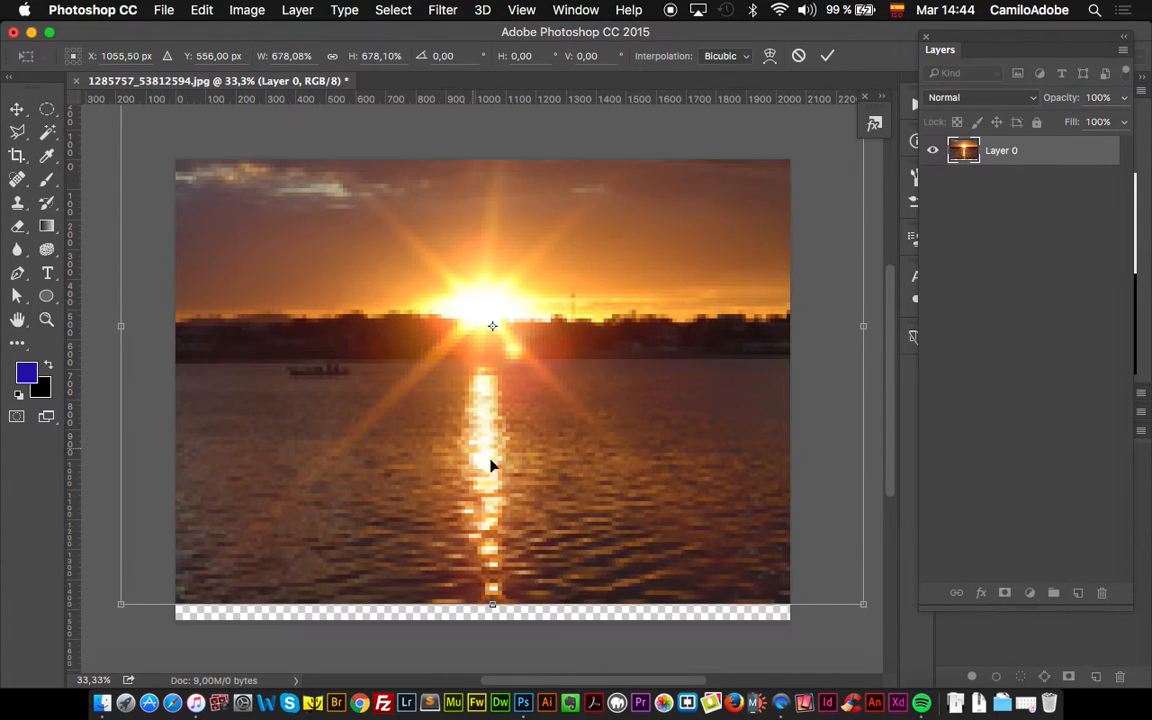
left_click_drag(455, 440, 450, 476)
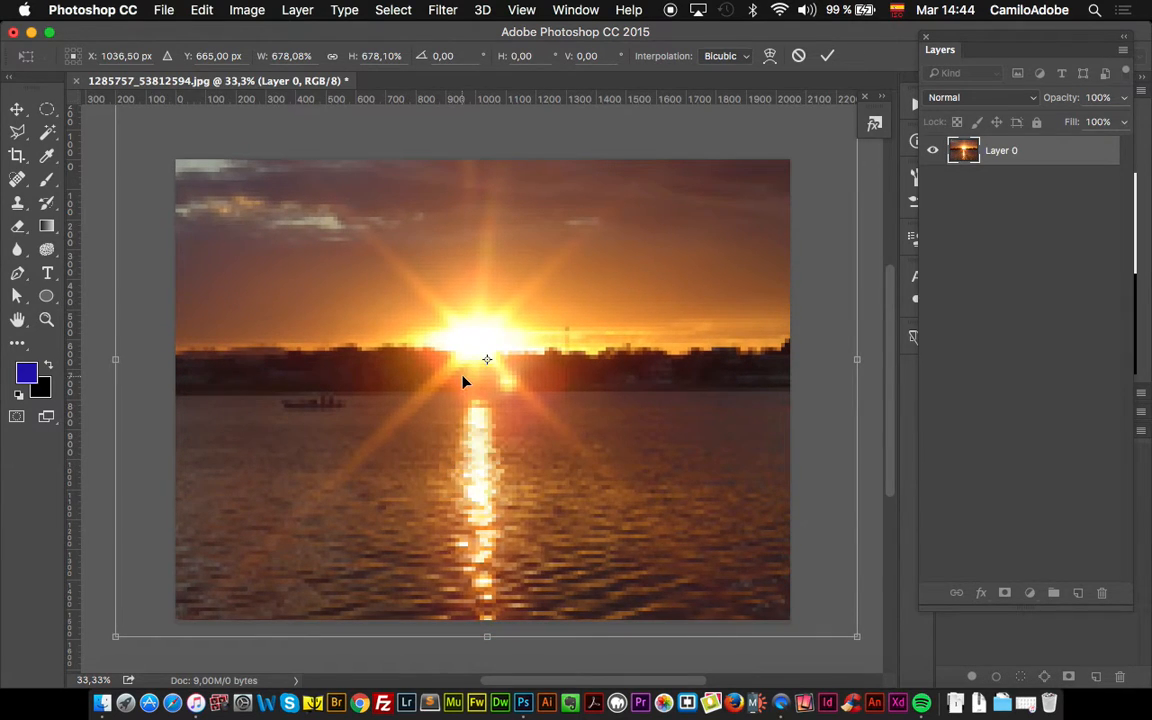
left_click(827, 56)
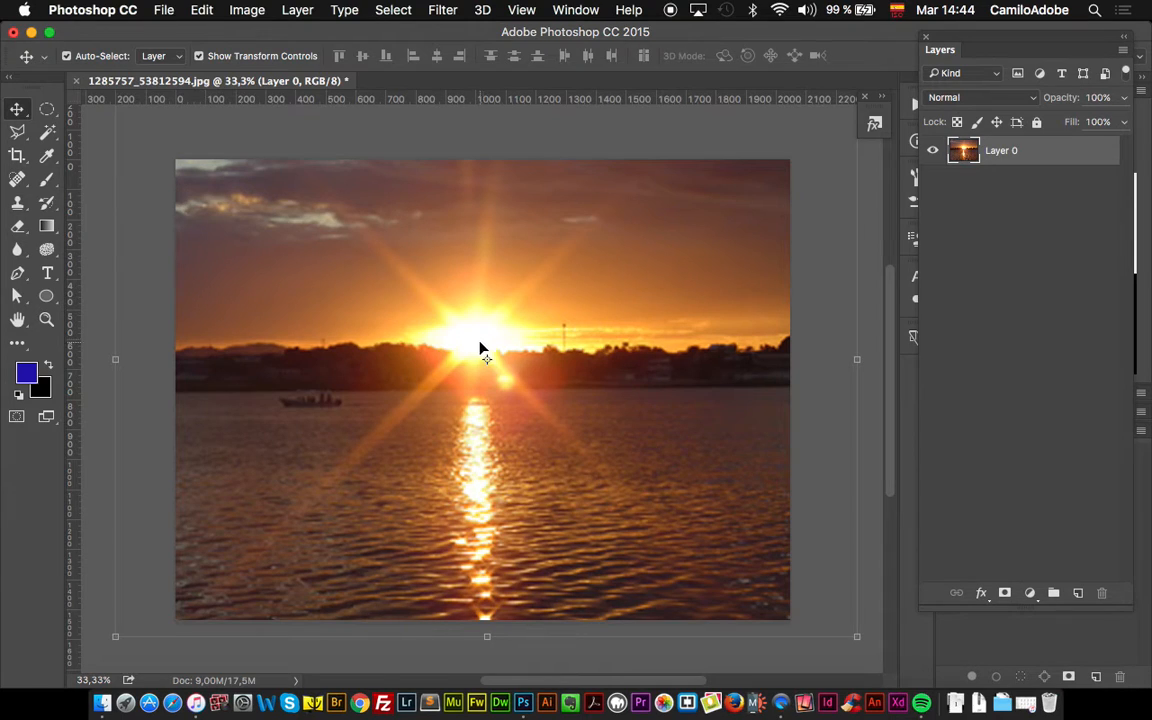
key("z")
left_click_drag(476, 393, 550, 197)
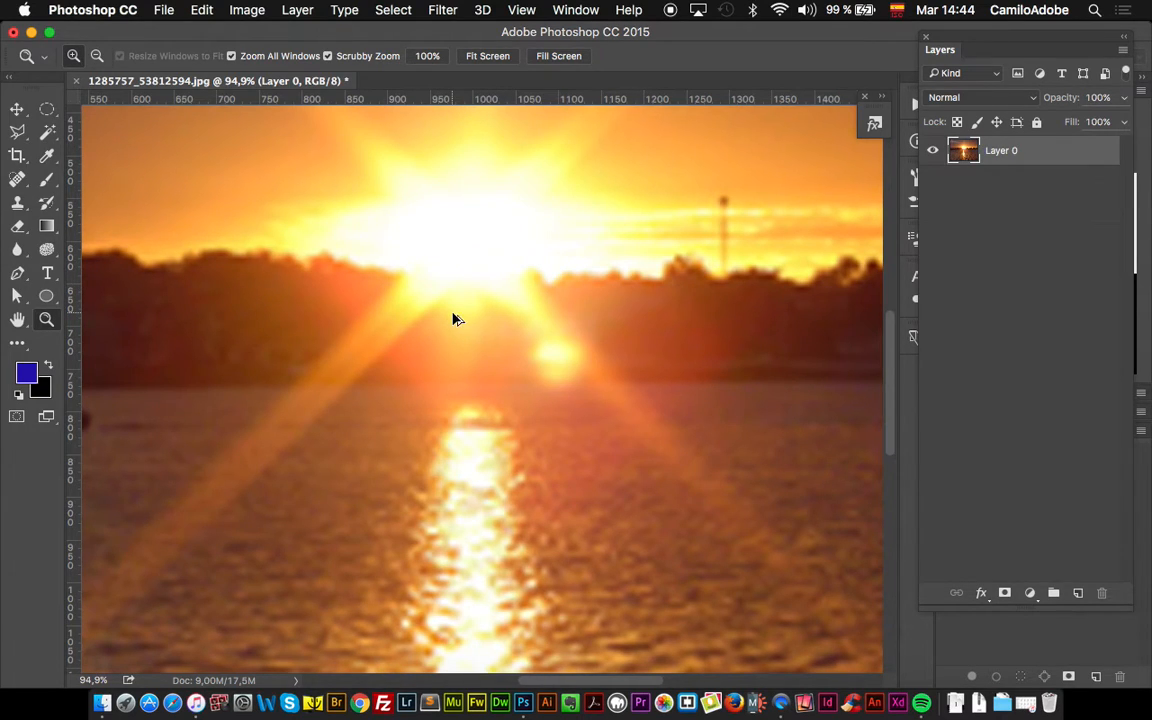
Undo all the scaling of Layer 0 and return to a view of the whole photo.
key("super+alt+z")
key("super+alt+z")
key("super+alt+z")
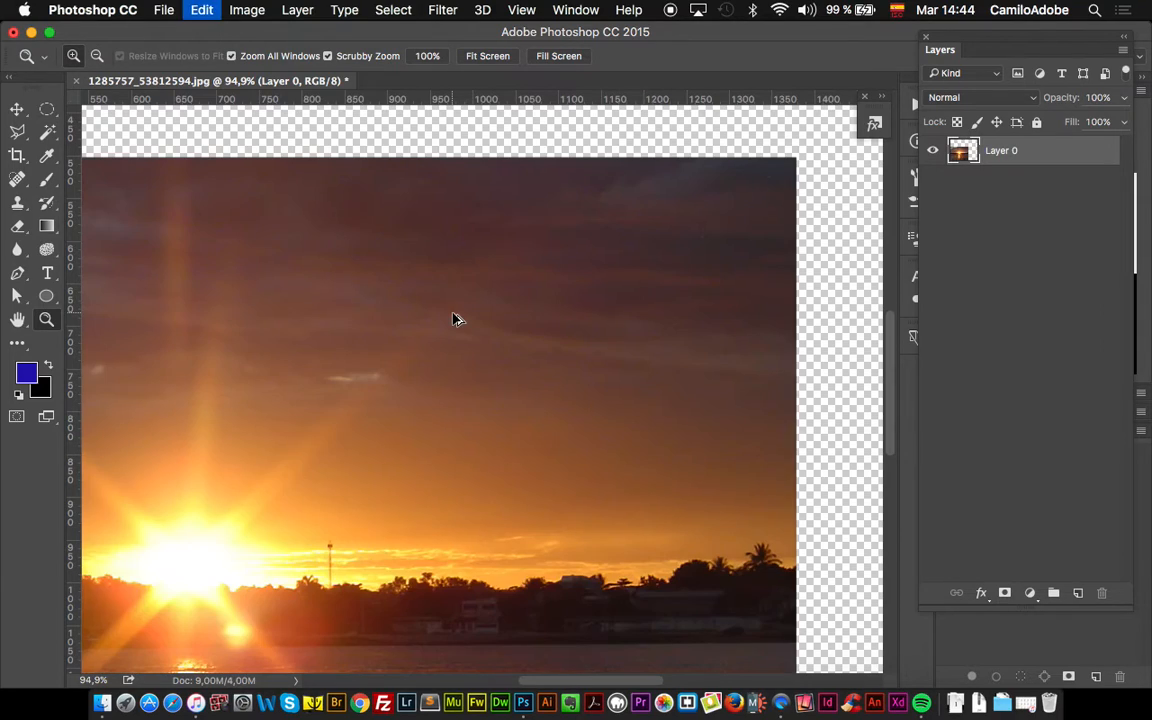
key("super+alt+z")
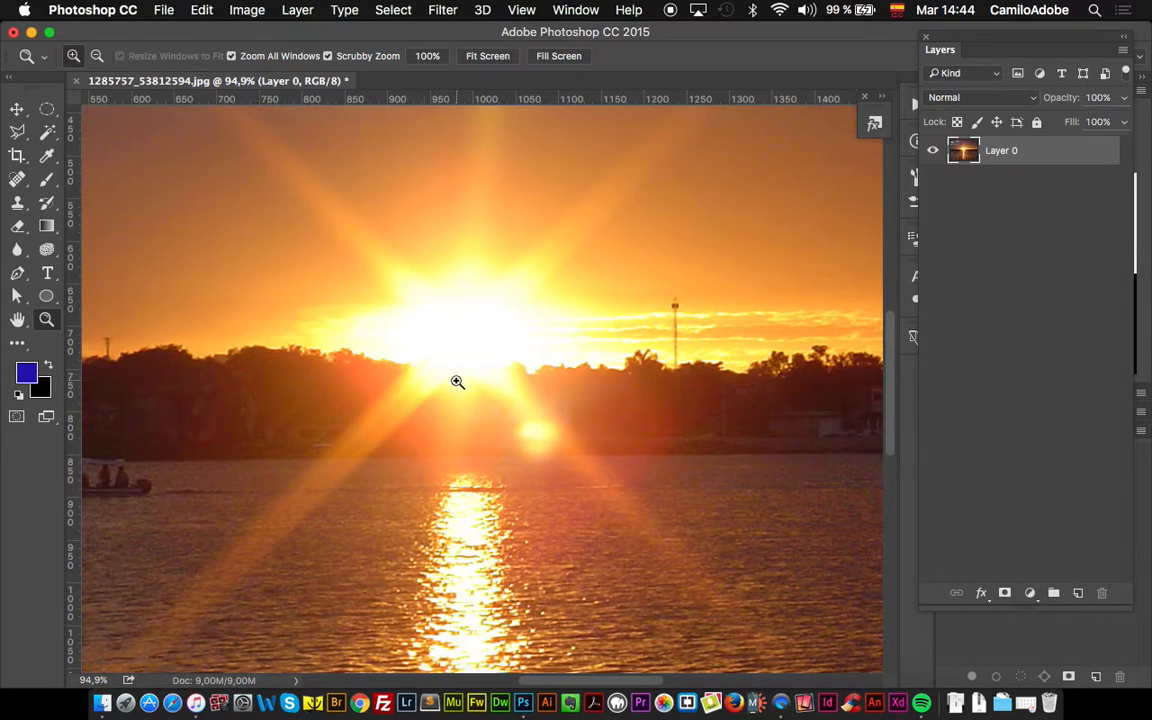
key("alt")
left_click(540, 468, "alt")
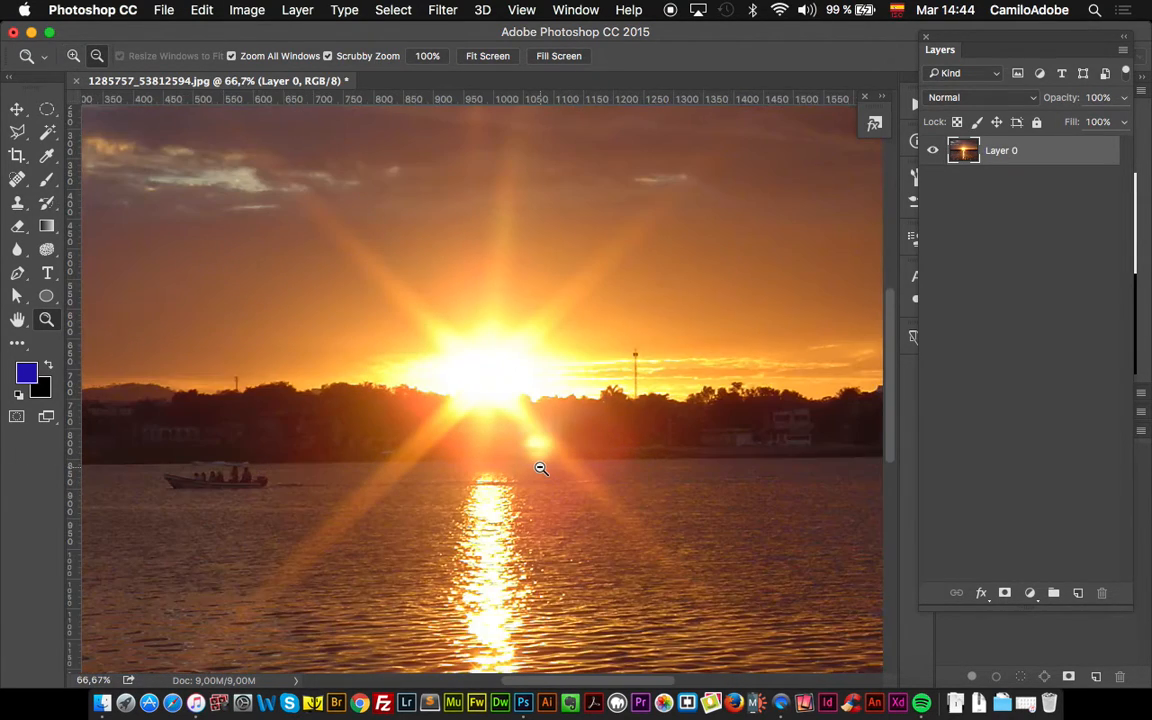
left_click(540, 468, "alt")
left_click(540, 468, "alt")
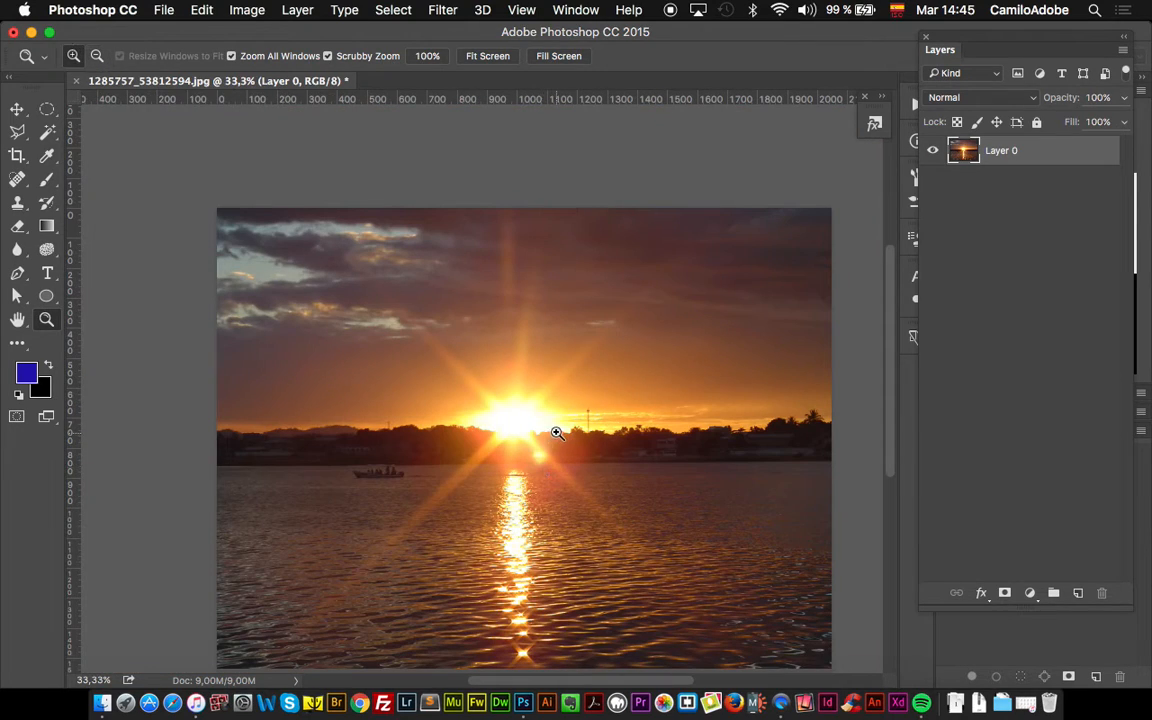
scroll(550, 440, "down", 2)
scroll(556, 438, "up", 1)
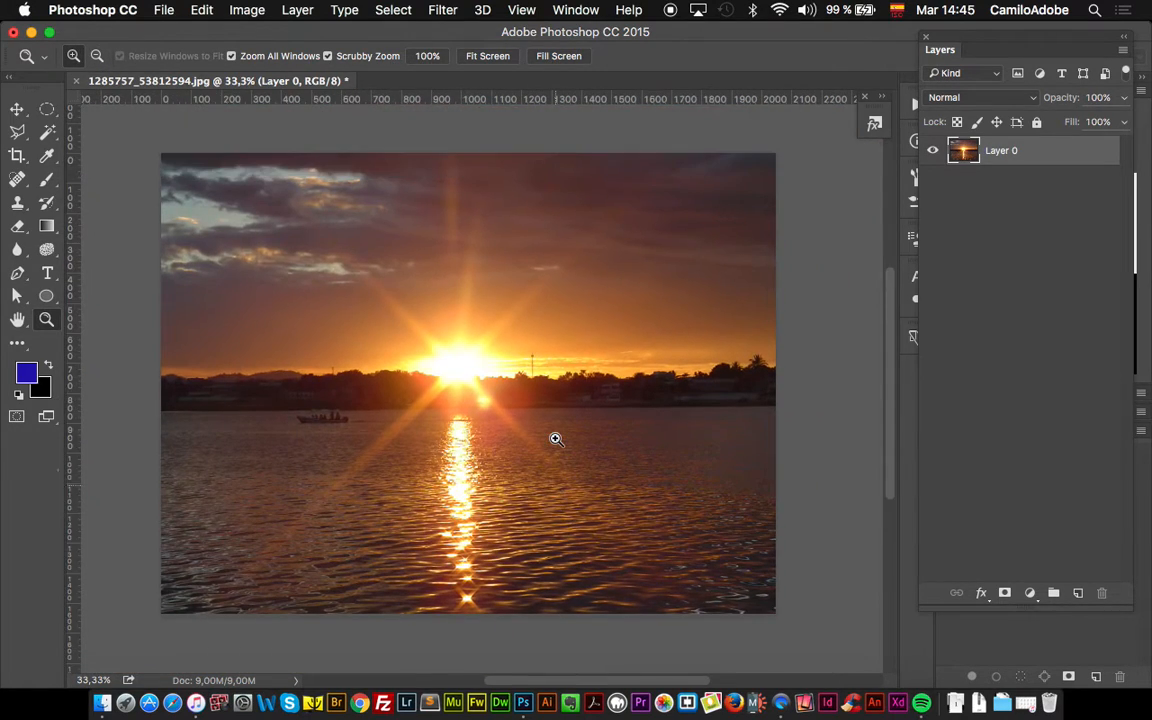
Try scaling Layer 0 to about 38% towards its lower-left corner, undo the scaling and cancel the transformation.
left_click(17, 108)
left_click_drag(775, 153, 395, 437)
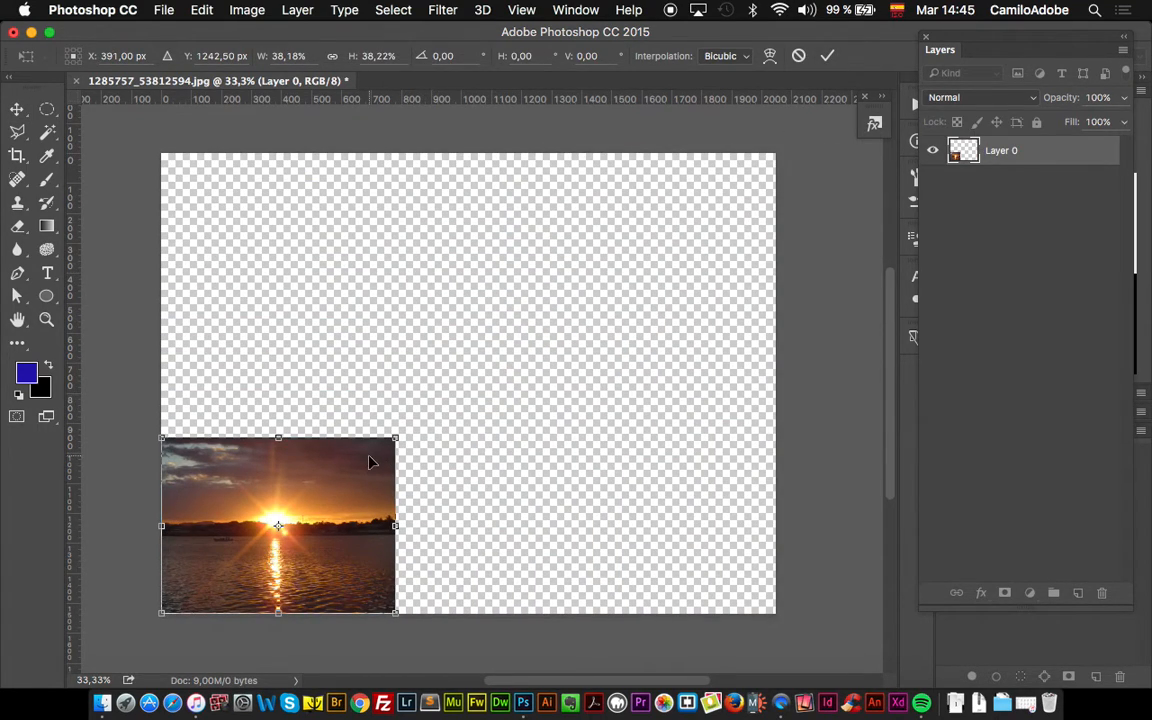
key("super+z")
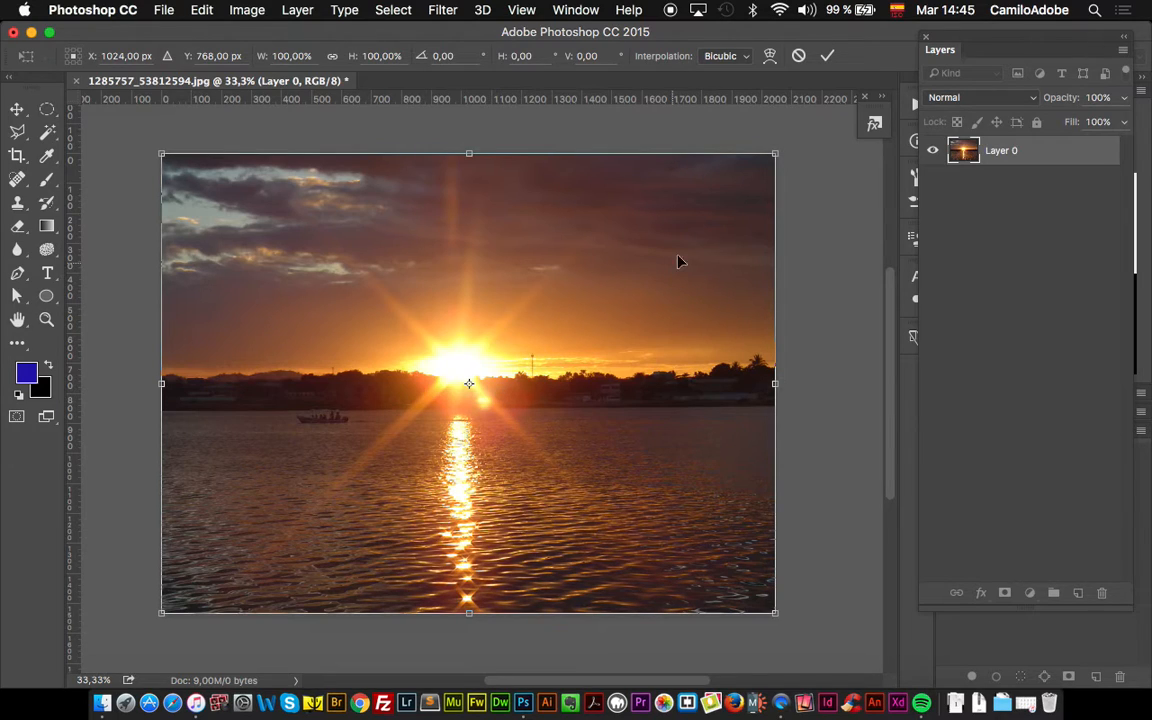
left_click(798, 55)
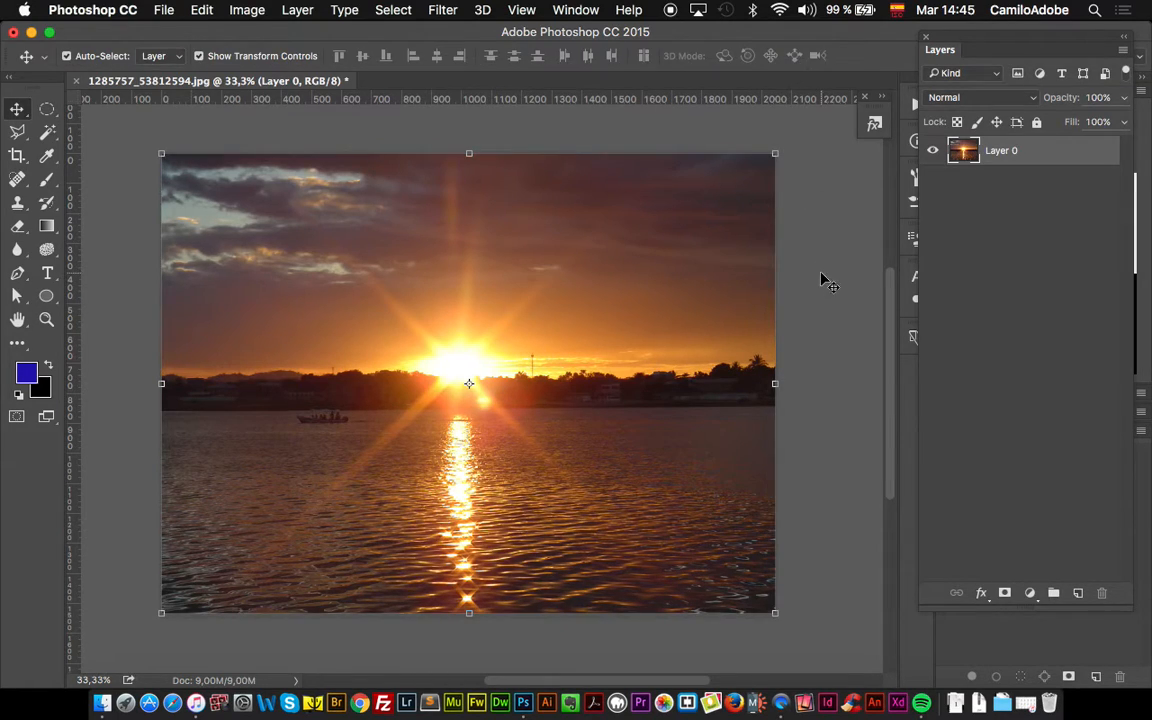
Rename Layer 0 as paisaje1 and deselect it.
double_click(1000, 150)
type("paisaje1")
key("Return")
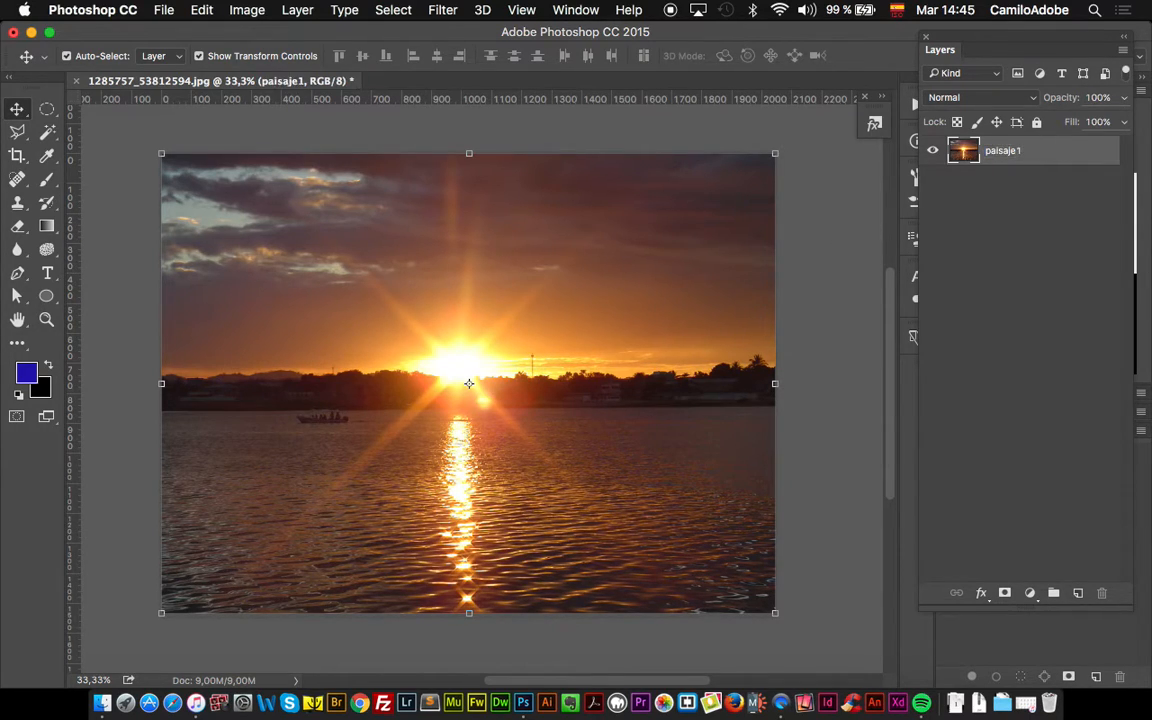
left_click(617, 130)
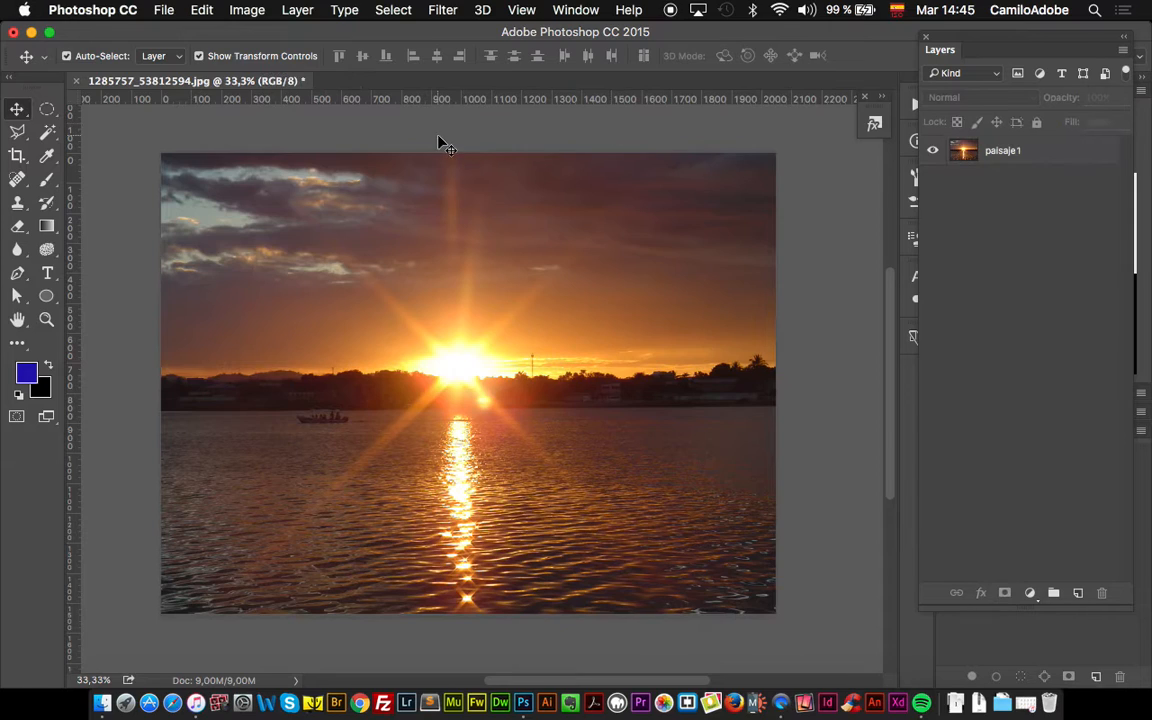
Open 1425988_46316790.jpg, converting its colors to the working space, and compare it with the sunset document.
left_click(160, 10)
left_click(171, 50)
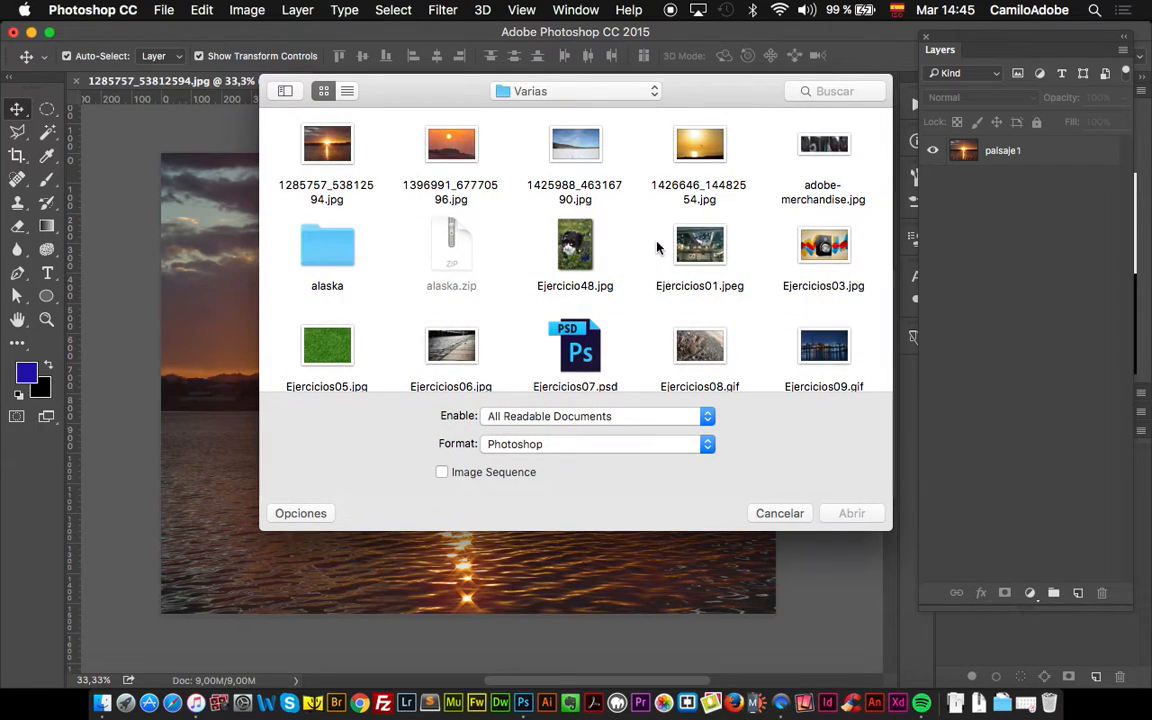
left_click(573, 148)
double_click(573, 148)
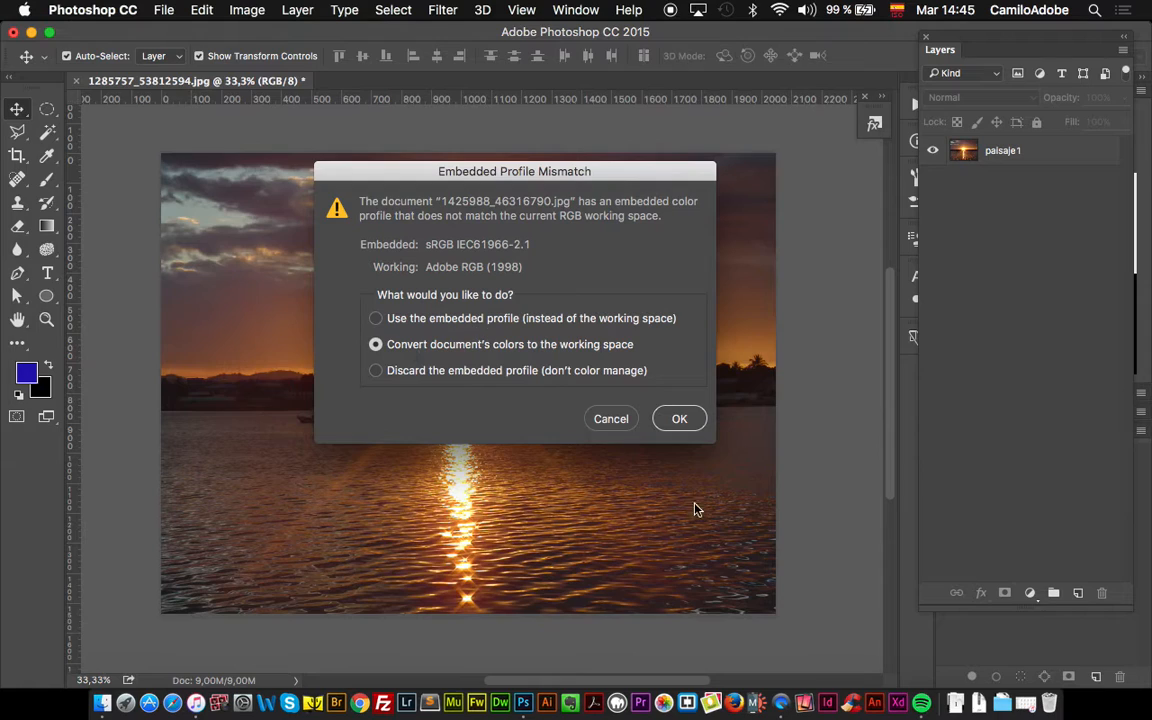
left_click(679, 420)
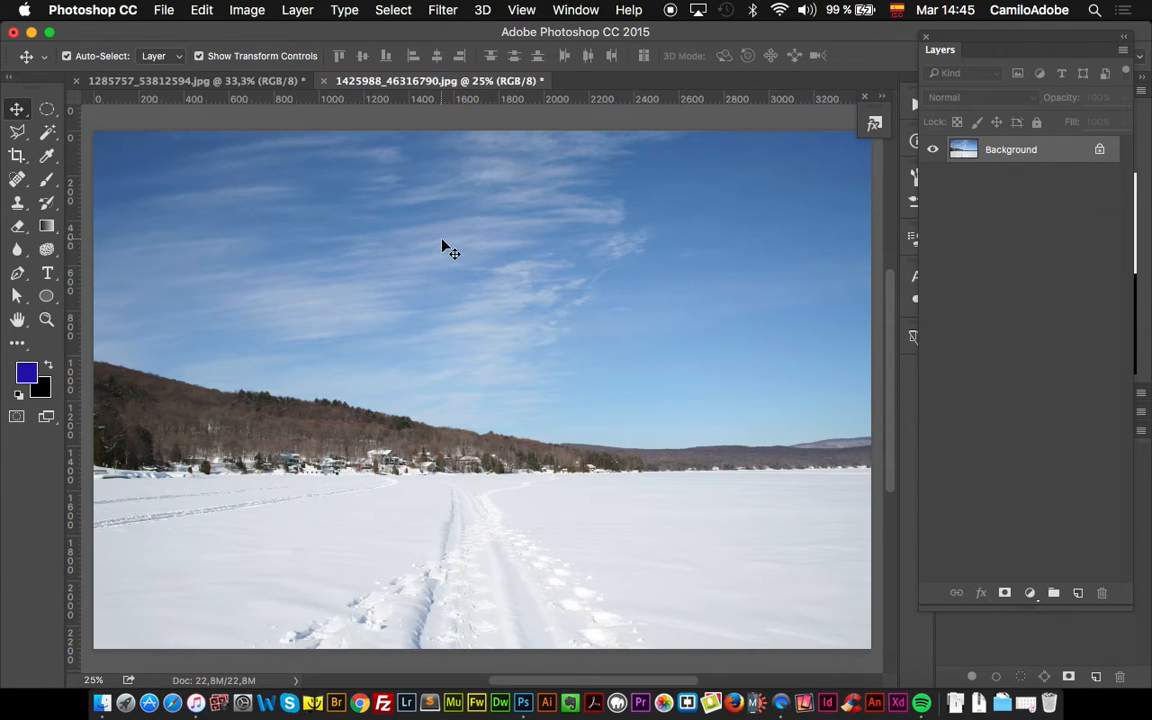
left_click(265, 82)
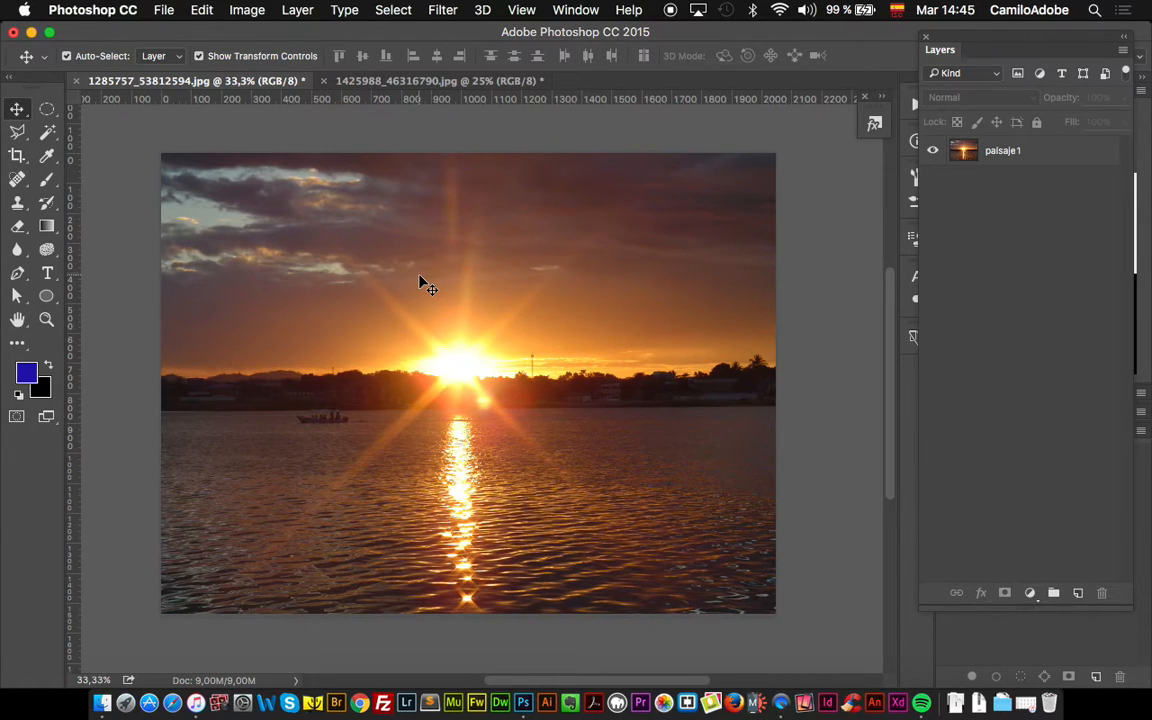
left_click(421, 81)
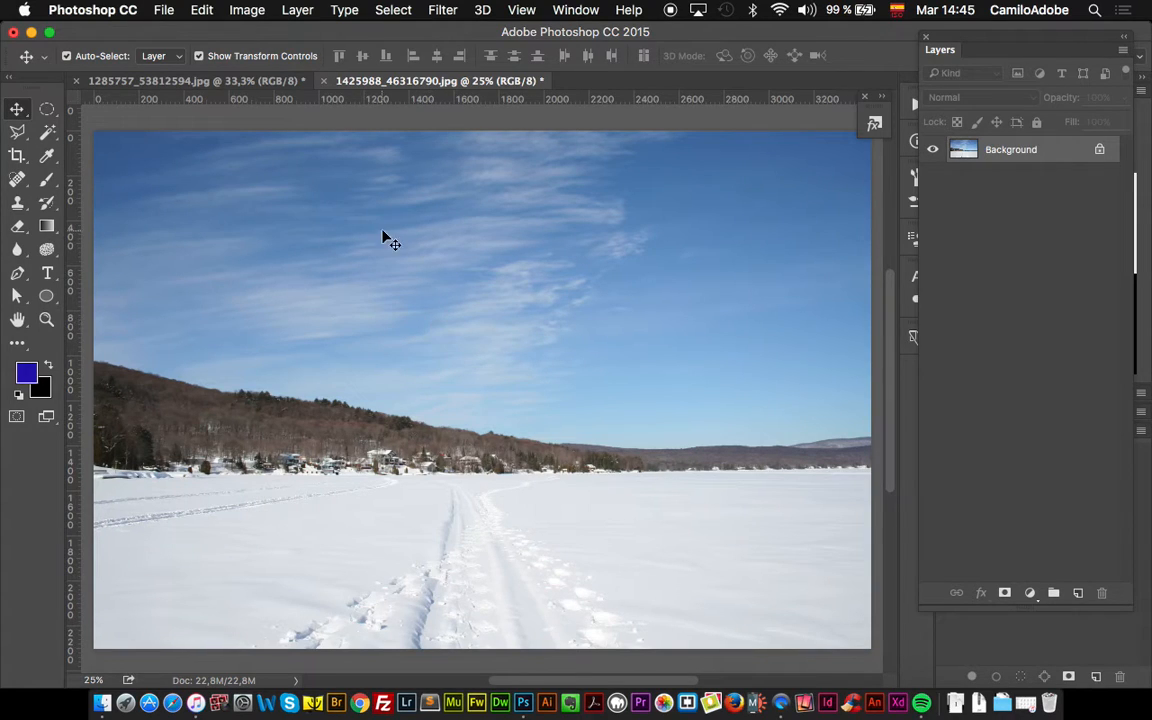
Copy the snow landscape from 1425988_46316790.jpg into the 1285757_53812594.jpg document as a new layer and compare both documents.
left_click_drag(396, 238, 514, 307)
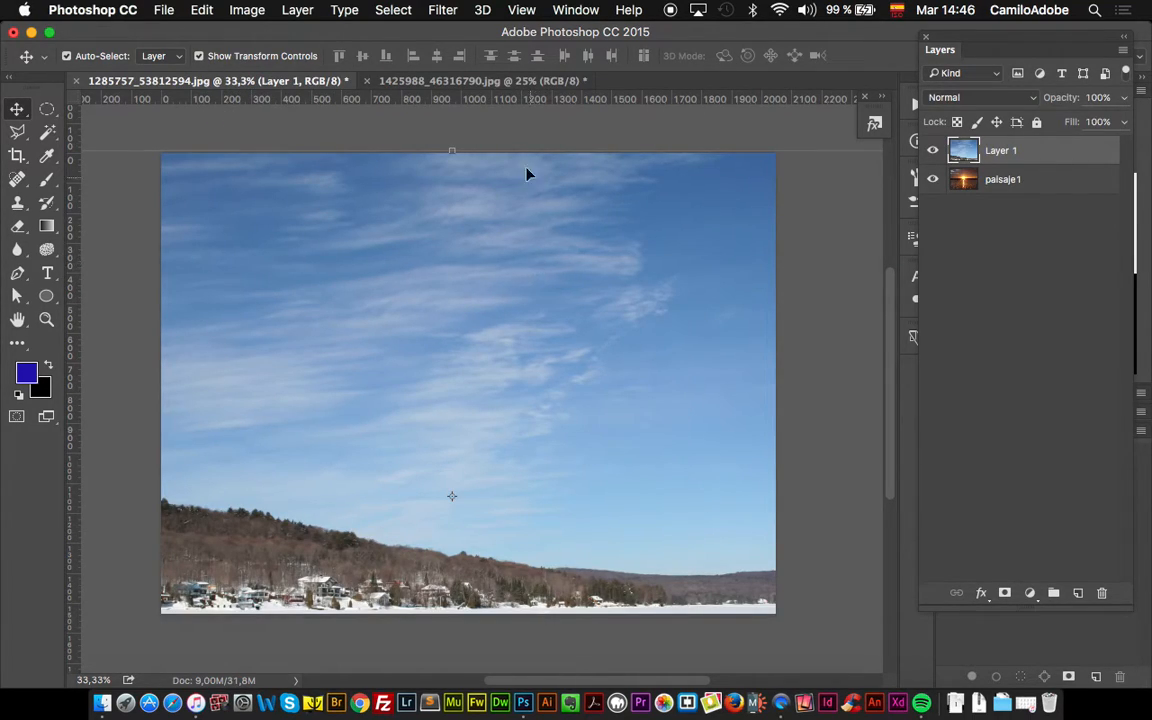
left_click(488, 81)
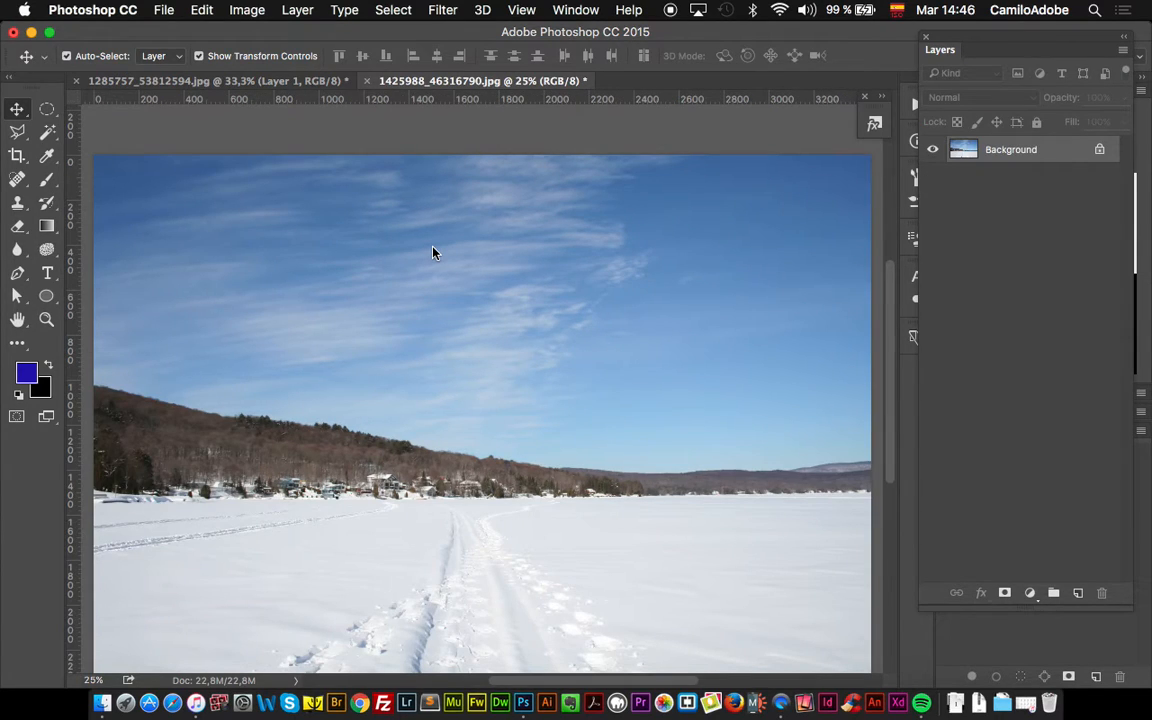
left_click(295, 84)
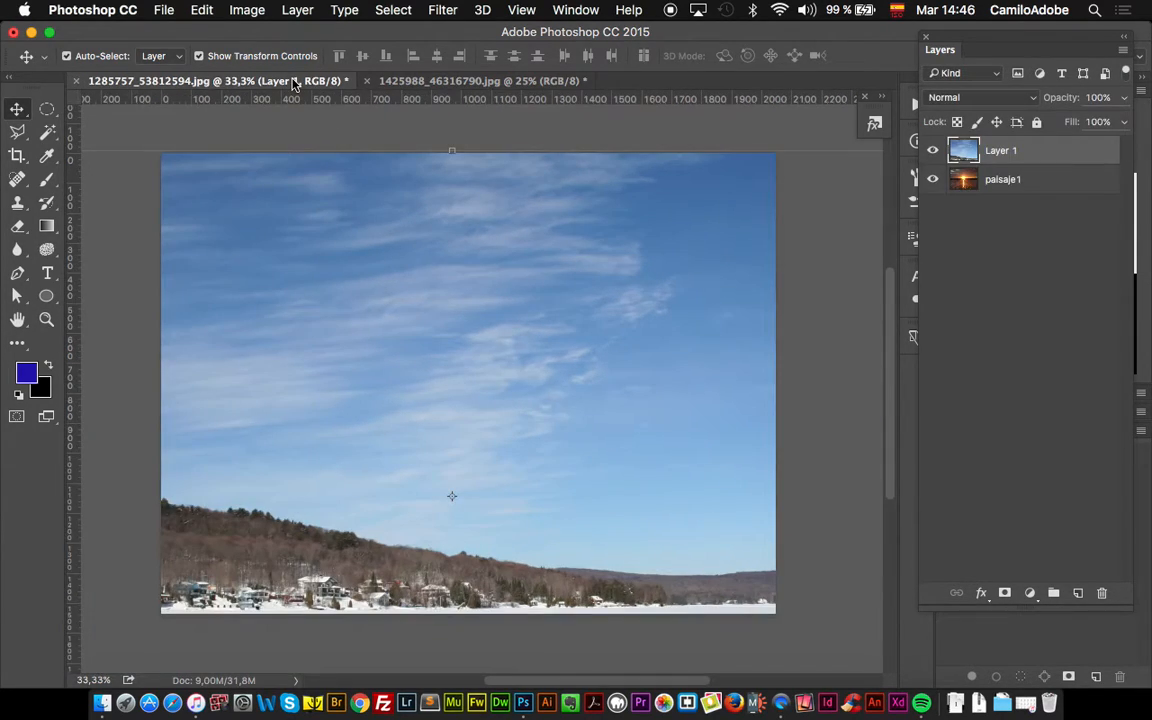
Scale Layer 1 down proportionally to about 68% so the snow photo roughly fits the height of the canvas.
key("z")
left_click(616, 381, "alt")
left_click(616, 381, "alt")
left_click_drag(617, 381, 590, 391)
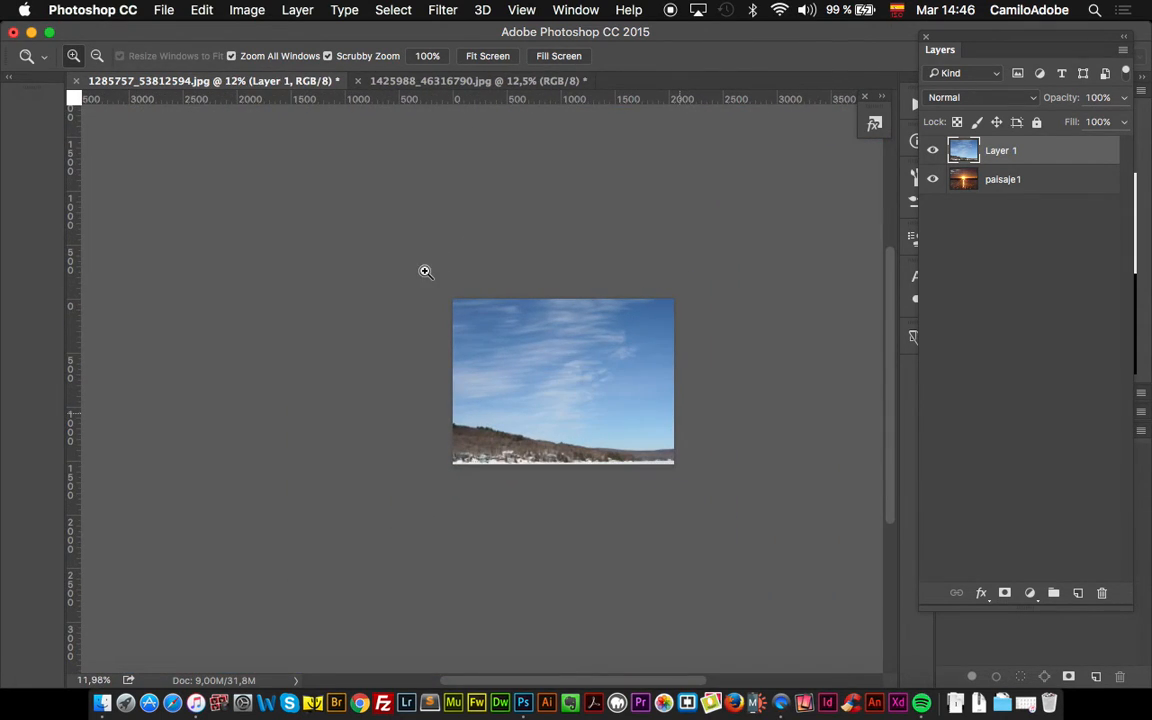
key("v")
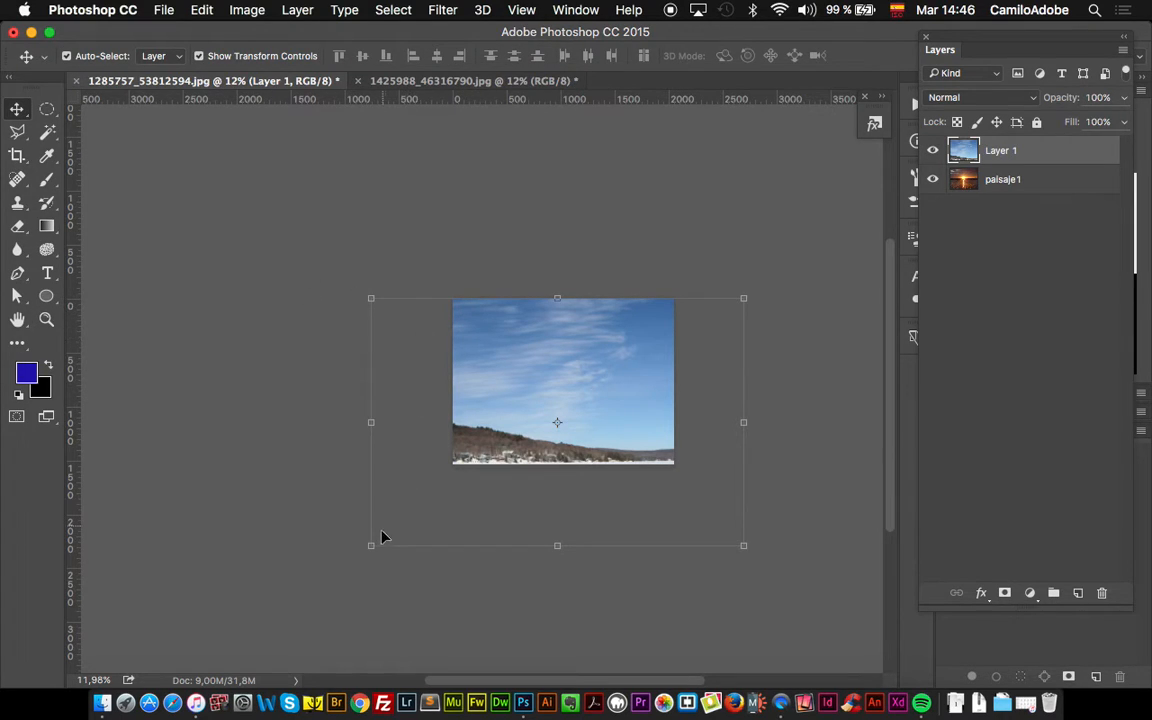
left_click_drag(371, 545, 452, 491)
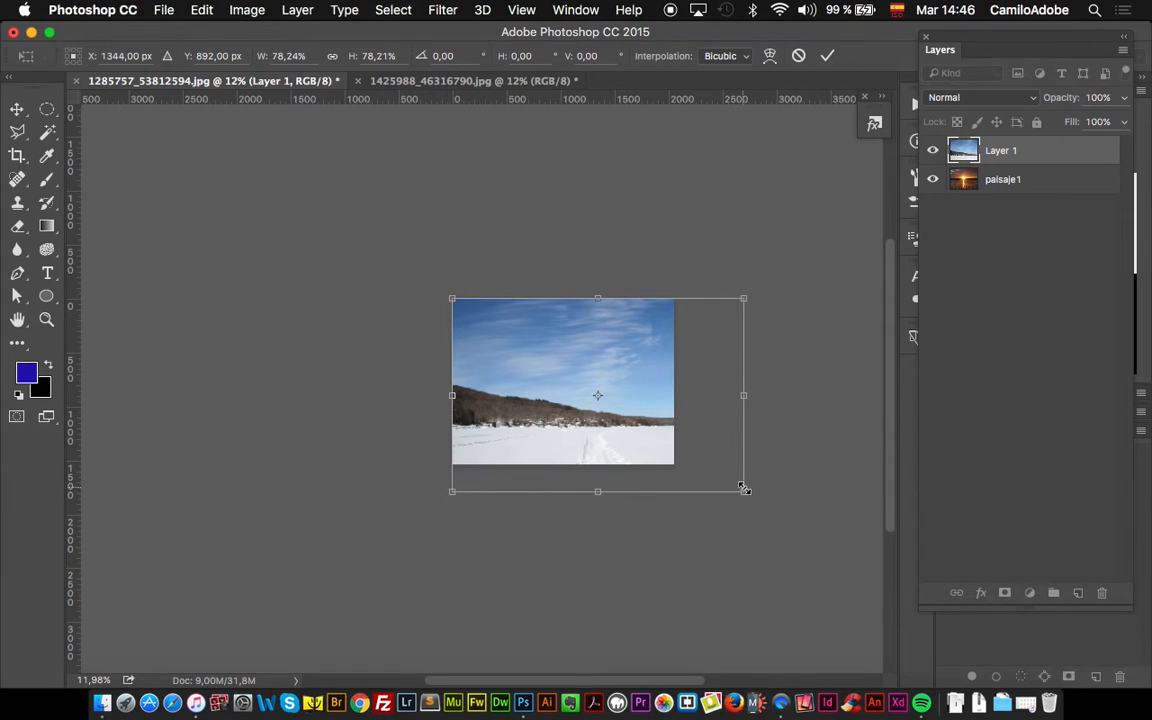
left_click_drag(743, 491, 689, 493)
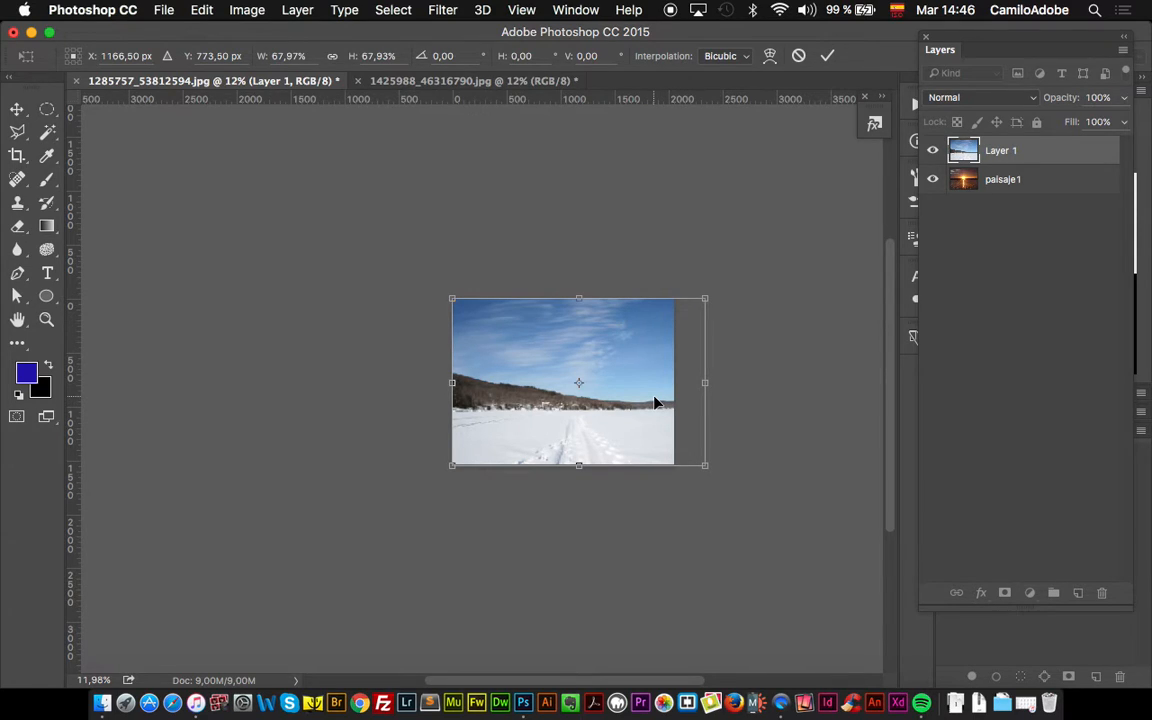
Center the scaled snow photo horizontally over the canvas, keep Bicubic interpolation and apply the transformation.
left_click_drag(631, 402, 617, 400)
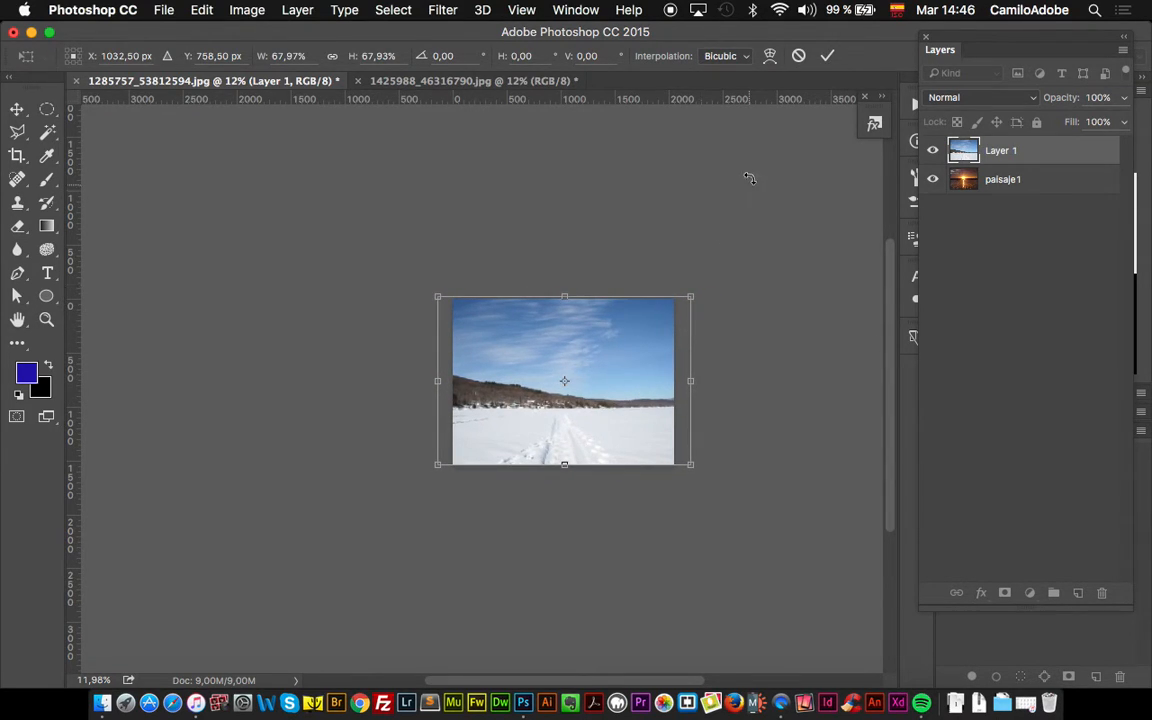
left_click(718, 57)
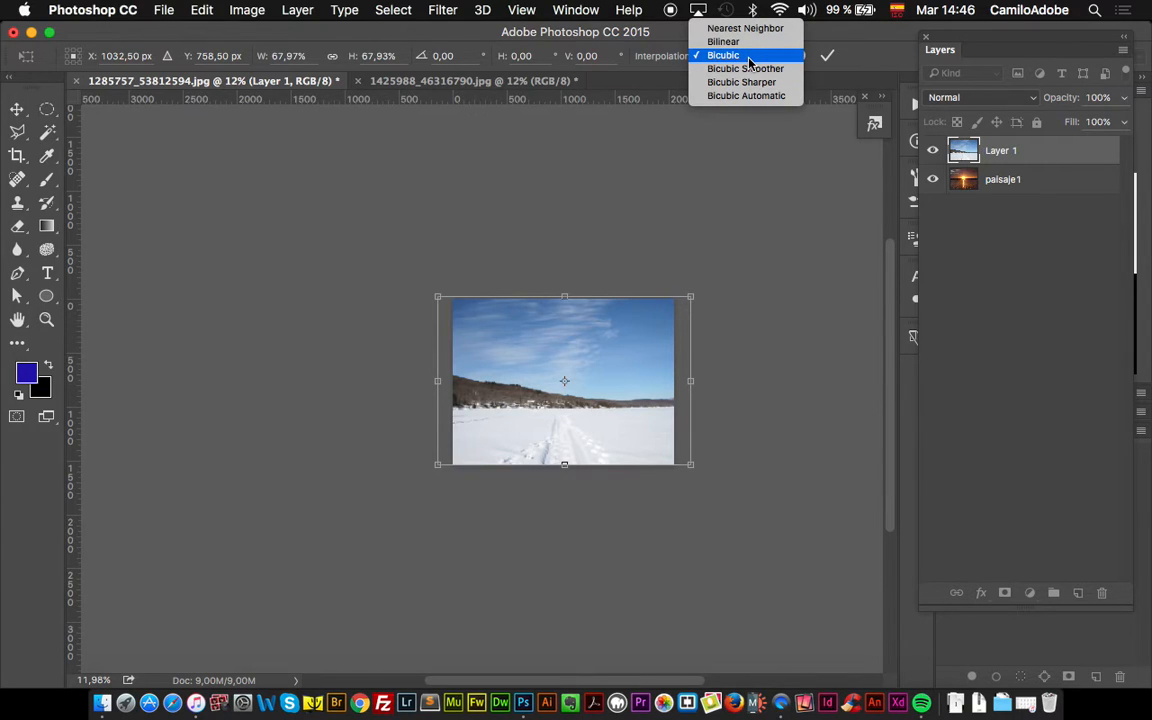
left_click(749, 57)
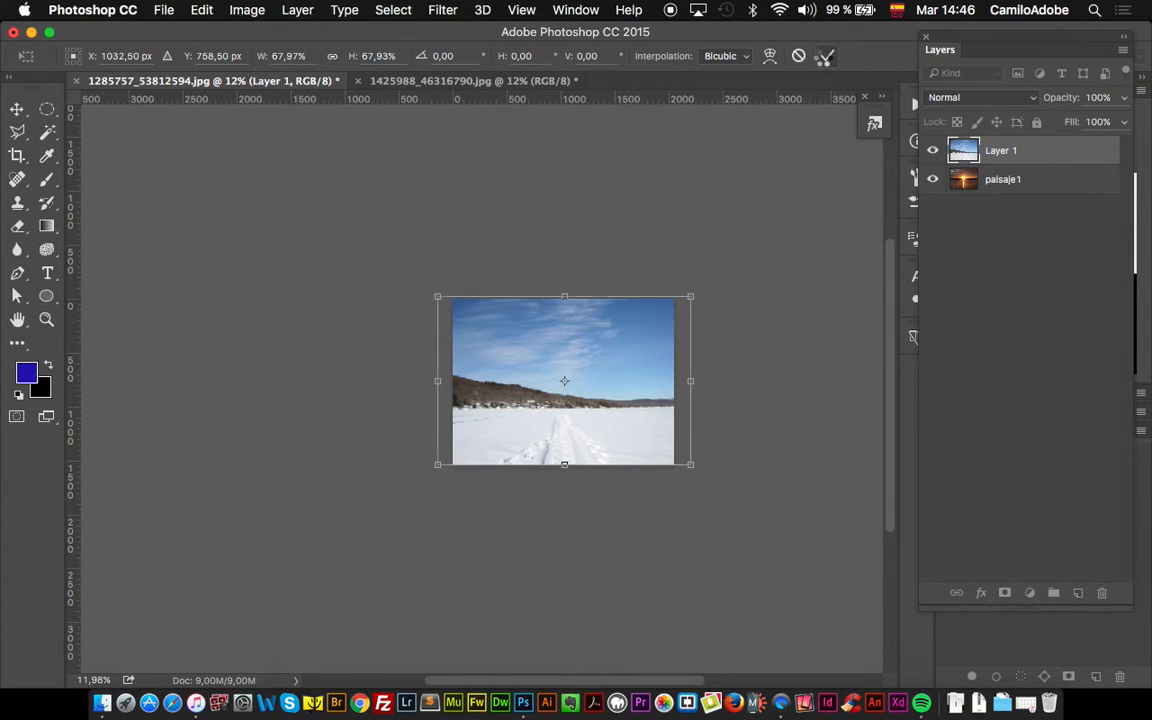
left_click(823, 57)
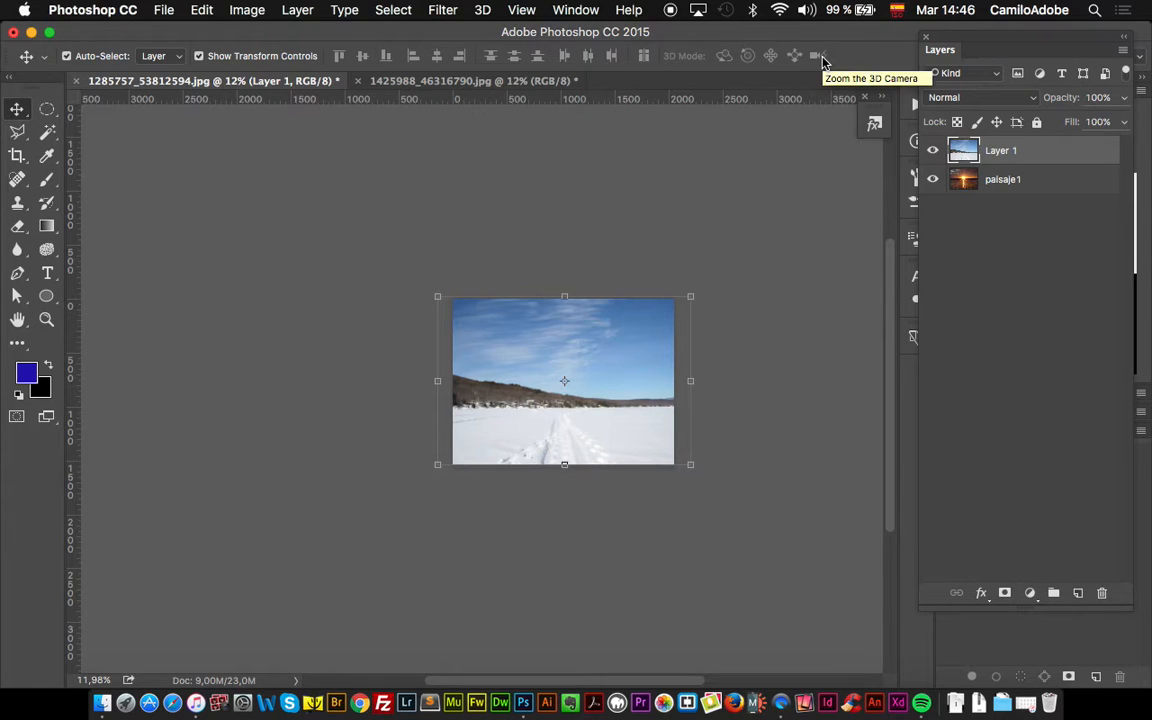
Enlarge the view of the whole composition and check the document's pixel dimensions, channels and resolution.
key("z")
left_click_drag(669, 321, 733, 237)
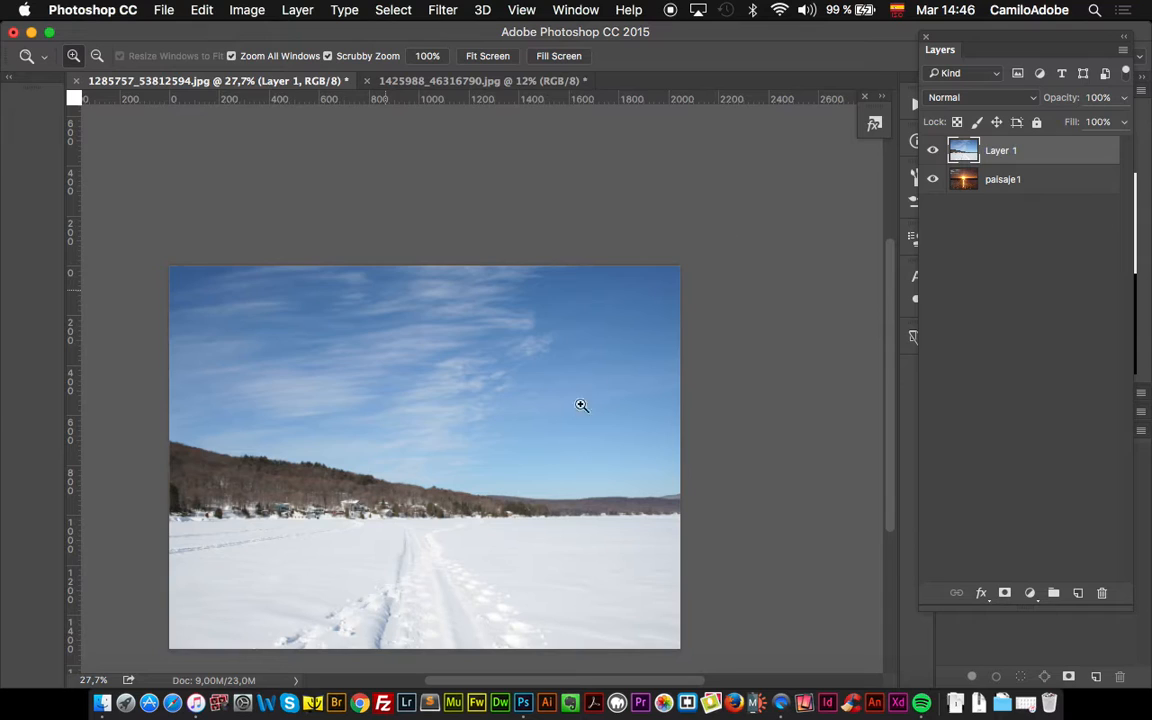
left_click_drag(543, 383, 612, 291)
left_click(17, 108)
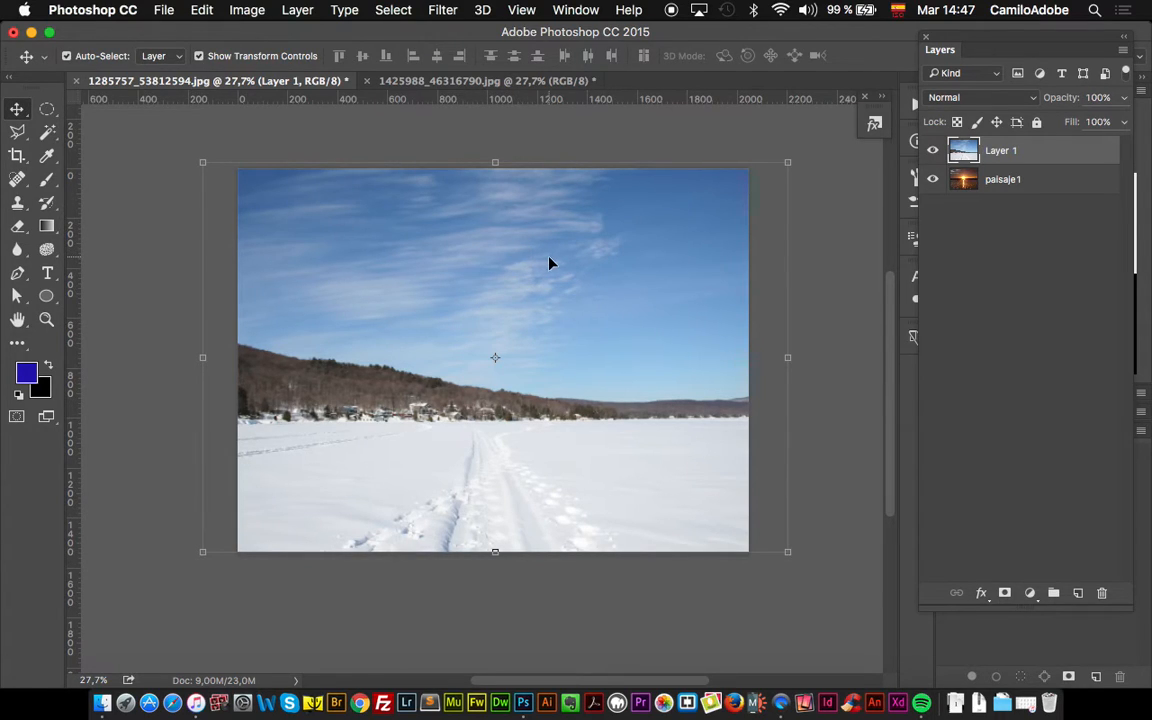
left_click_drag(547, 257, 548, 240)
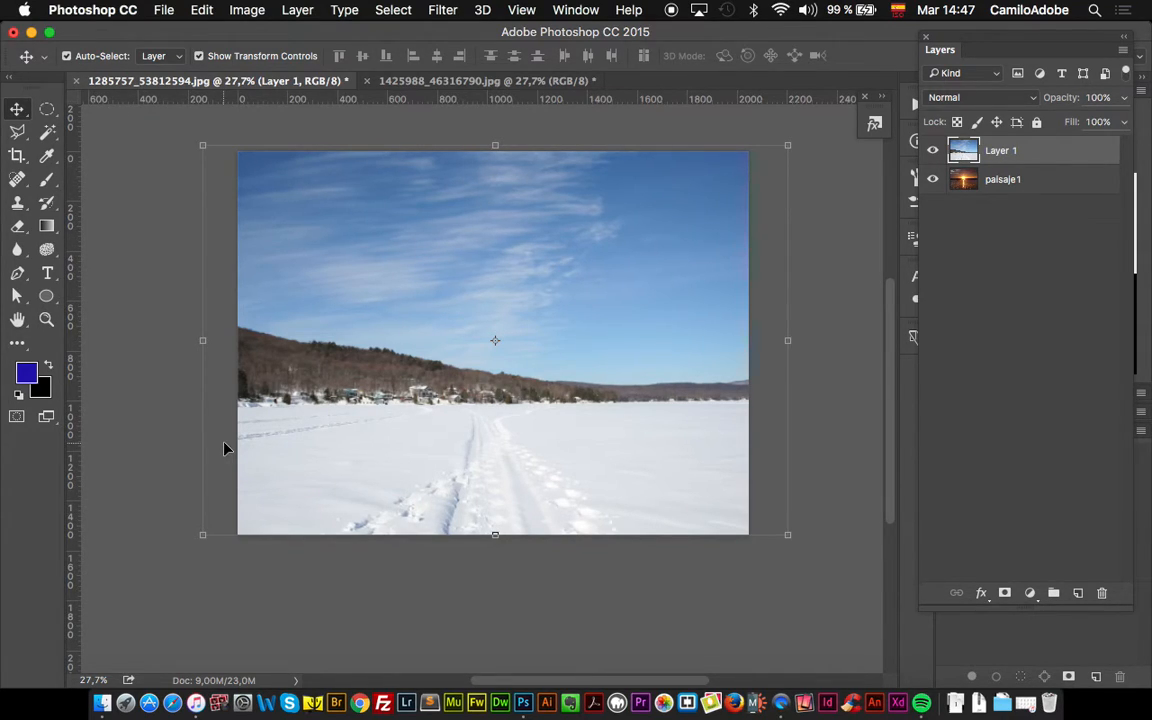
left_click(214, 683)
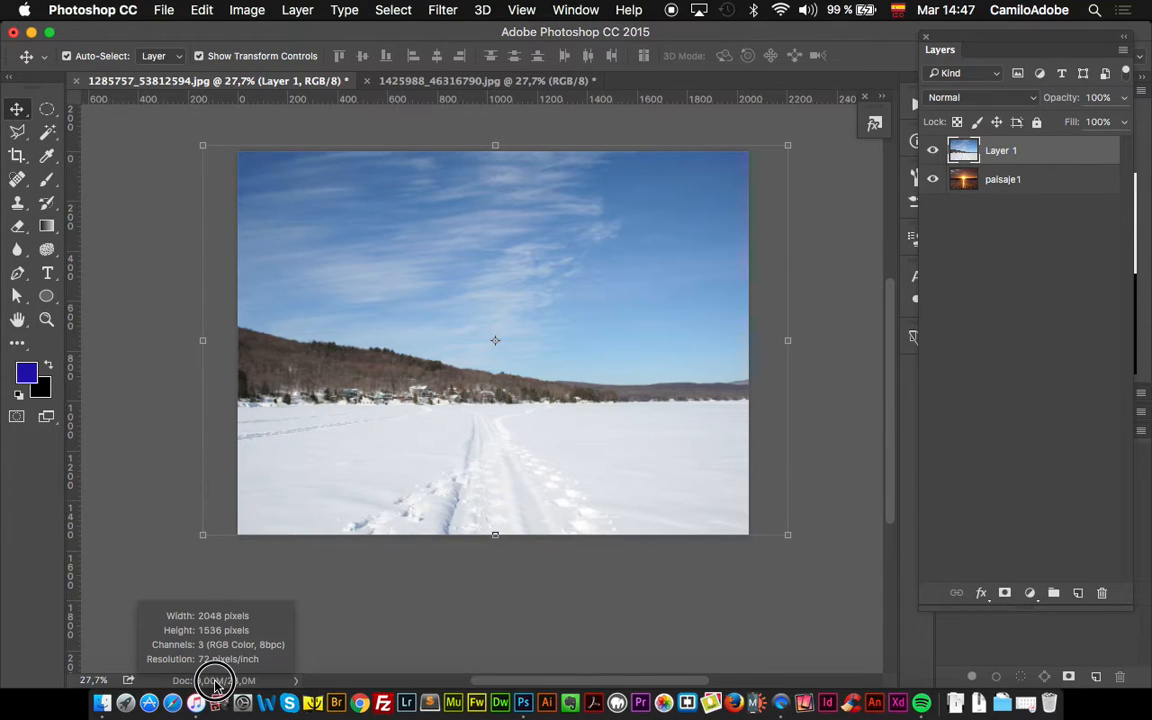
Deselect the layers and rename Layer 1 as nieve.
left_click(152, 425)
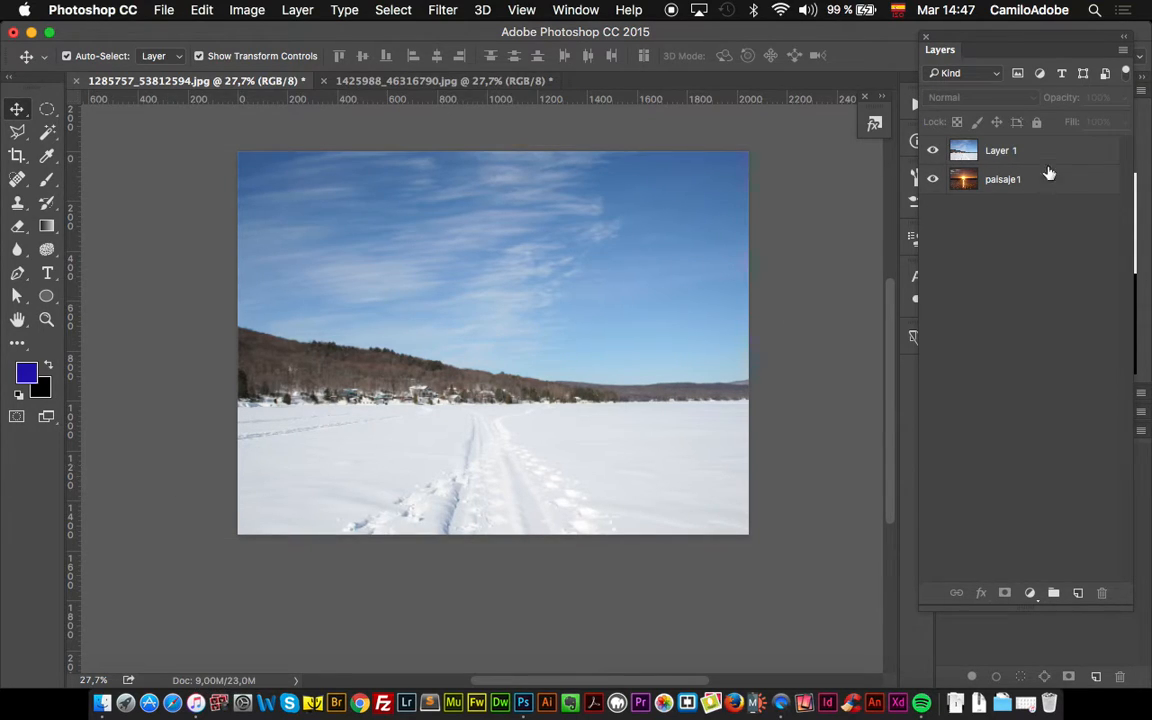
double_click(1001, 151)
type("nieve")
key("Return")
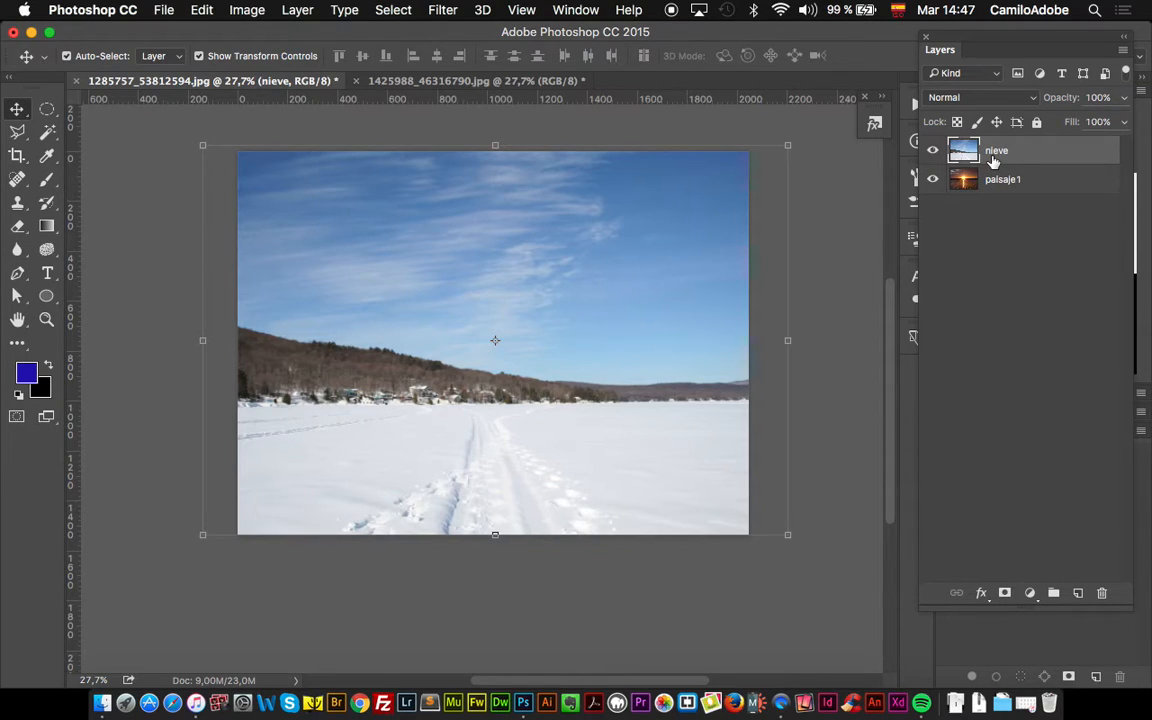
Try erasing the central part of the nieve layer with the Eraser tool to reveal the sunset, and undo the erasing.
left_click(17, 227)
mouse_move(470, 231)
left_mouse_down()
mouse_move(418, 324)
mouse_move(495, 261)
mouse_move(523, 256)
mouse_move(472, 368)
mouse_move(550, 250)
mouse_move(500, 375)
mouse_move(540, 342)
mouse_move(578, 341)
mouse_move(552, 383)
left_mouse_up()
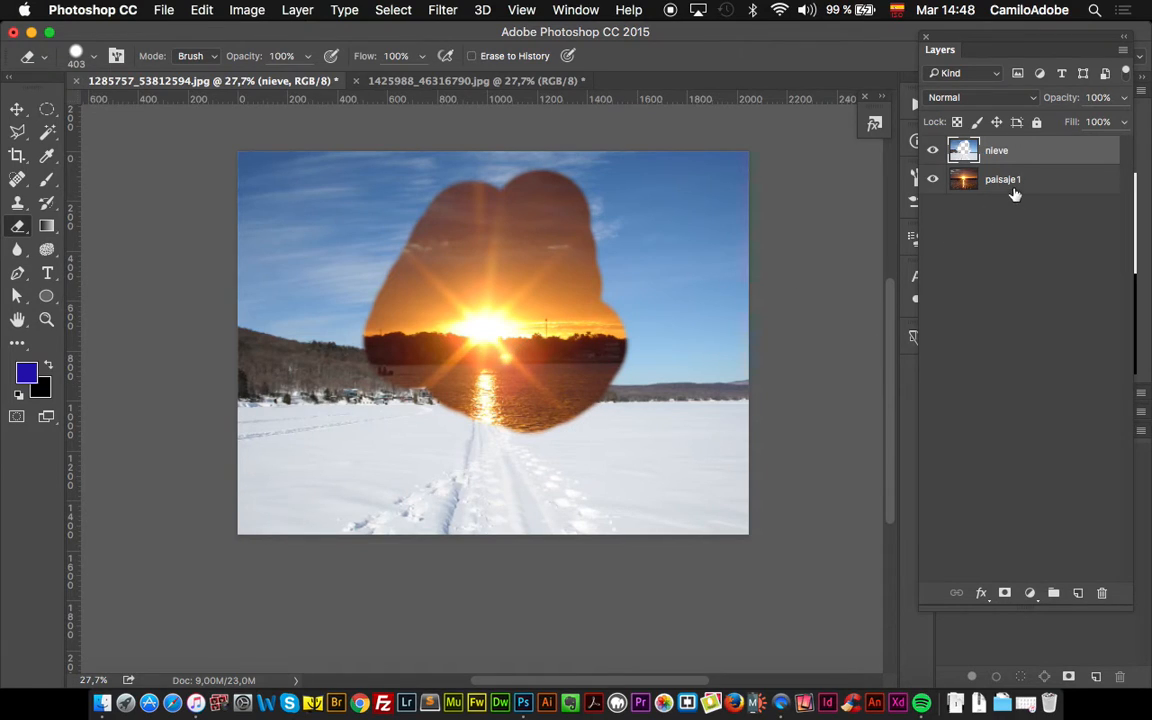
key("super+z")
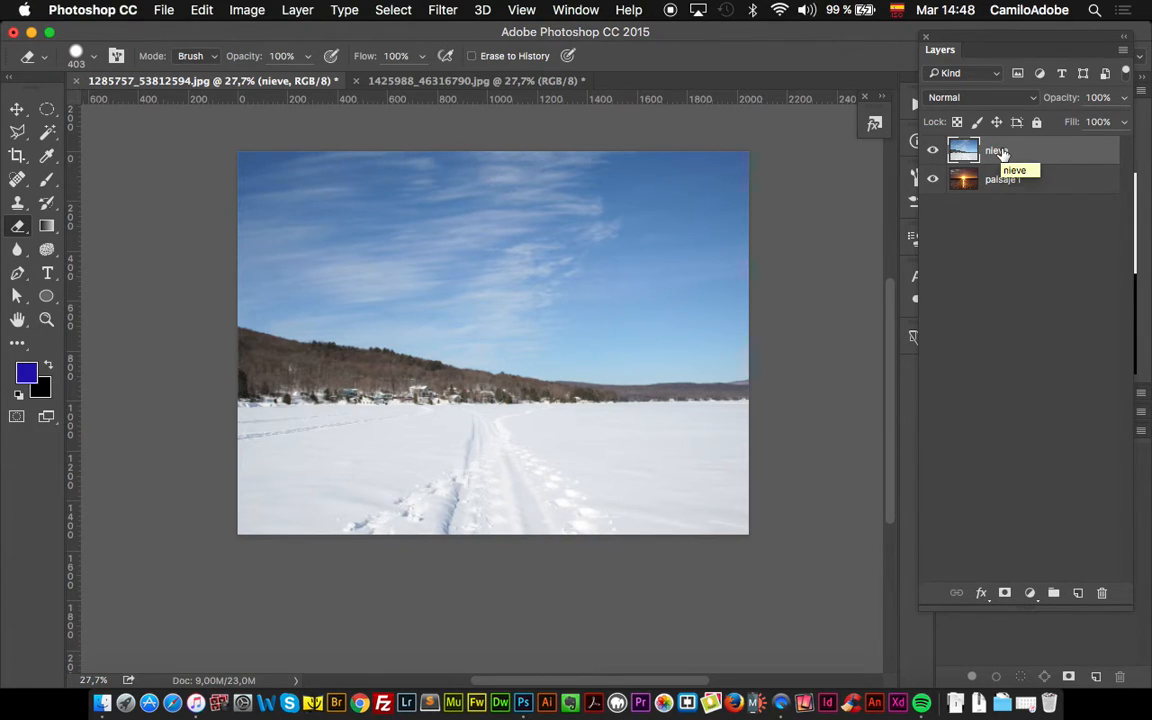
Add a white layer mask to the nieve layer and make the mask active instead of the image.
left_click(1005, 594)
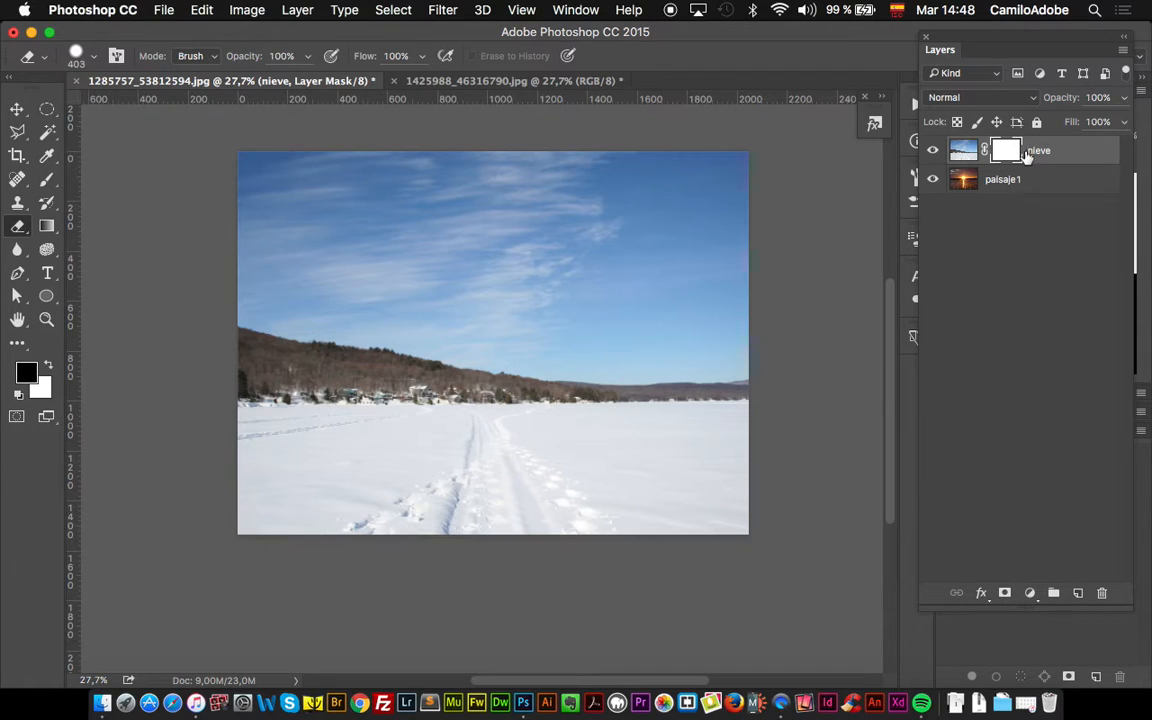
left_click(966, 154)
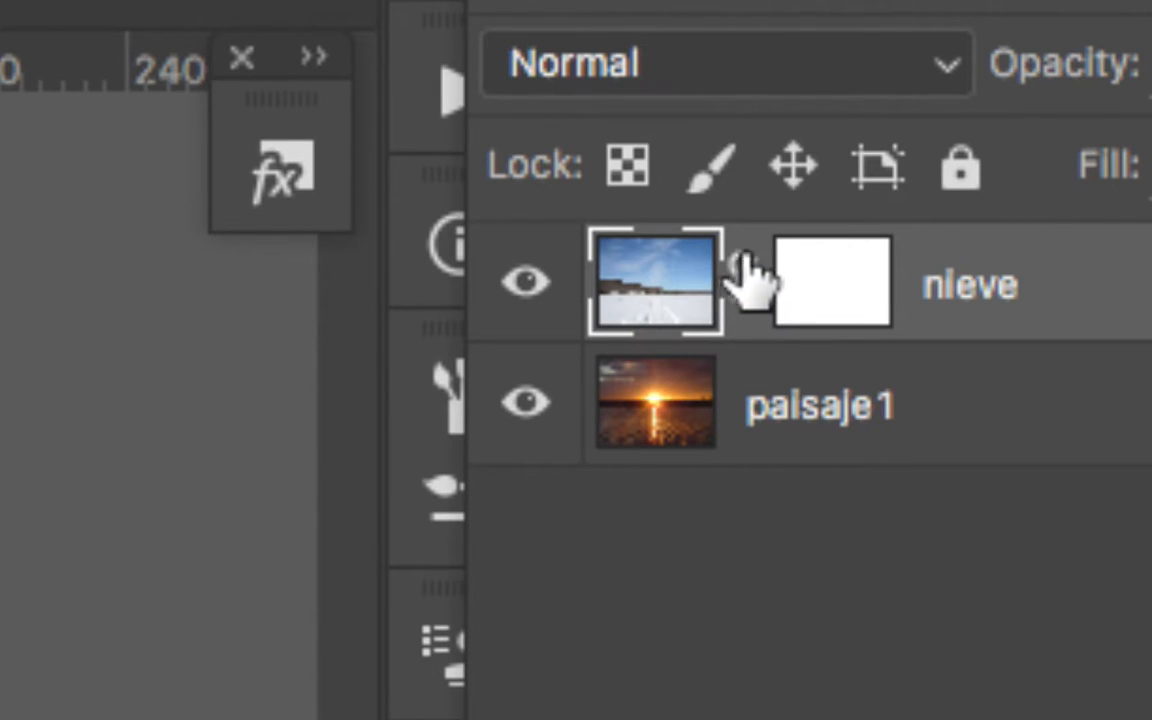
left_click(818, 290)
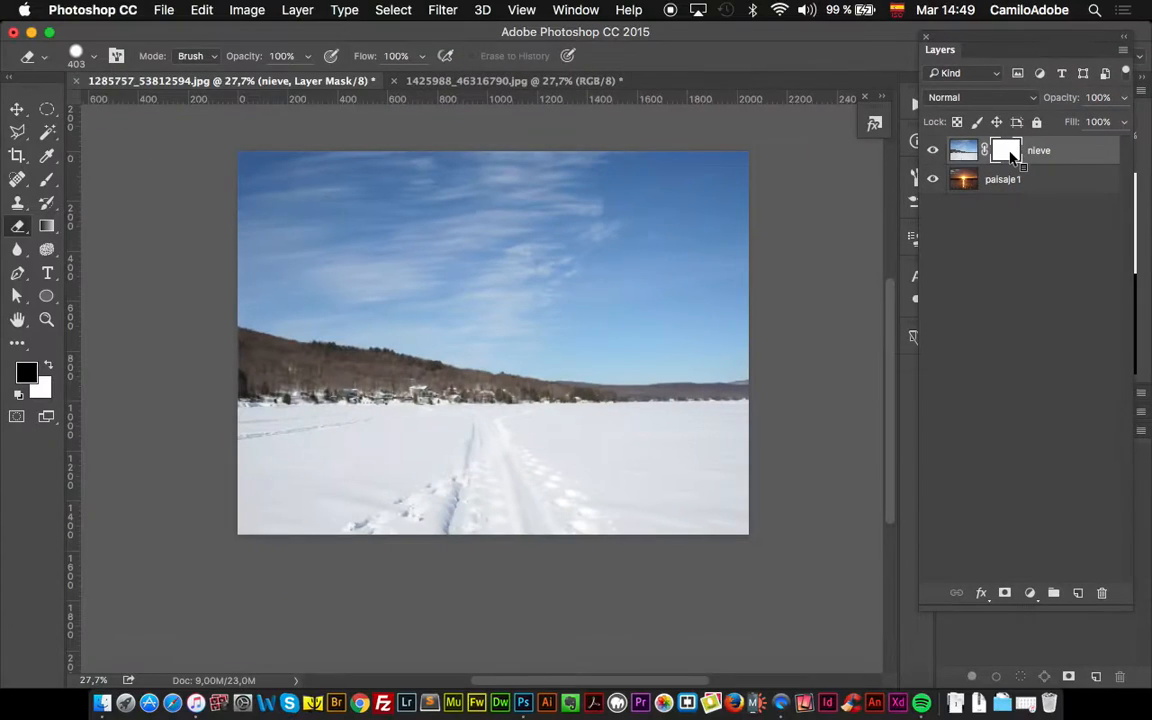
Set the Brush tool to a size of 166 px for painting on the nieve layer's mask.
left_click(47, 179)
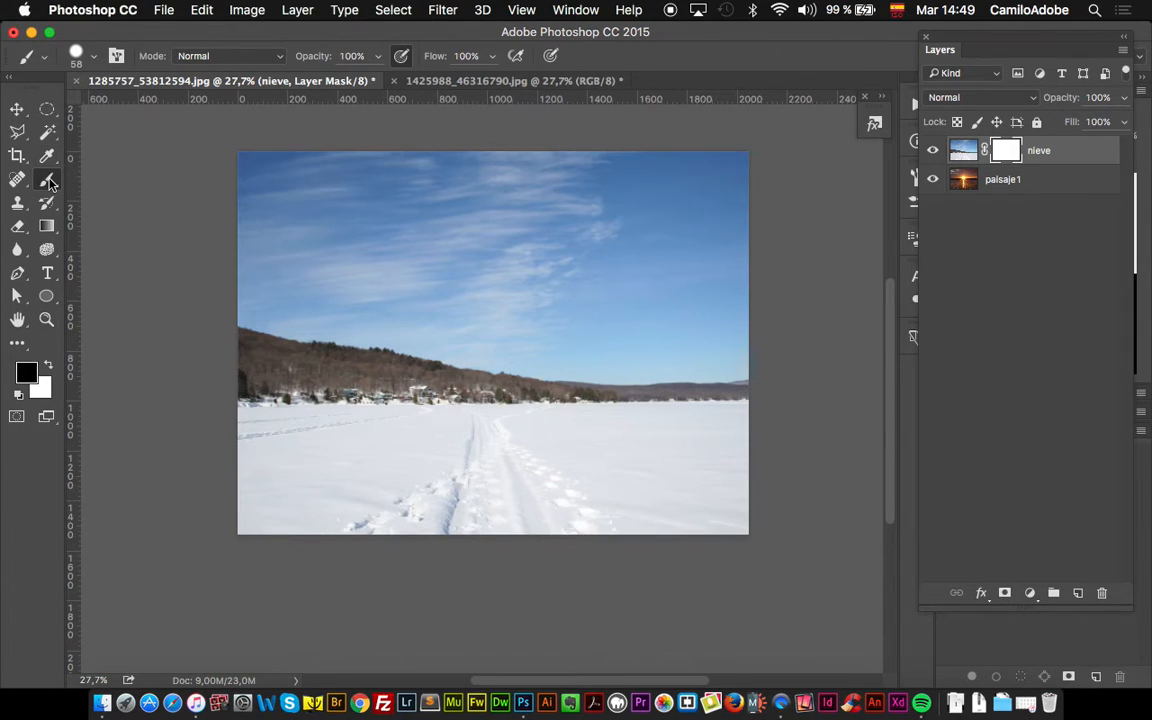
mouse_move(449, 260)
left_mouse_down()
mouse_move(489, 260)
mouse_move(466, 265)
mouse_move(480, 270)
left_mouse_up()
right_click(486, 267)
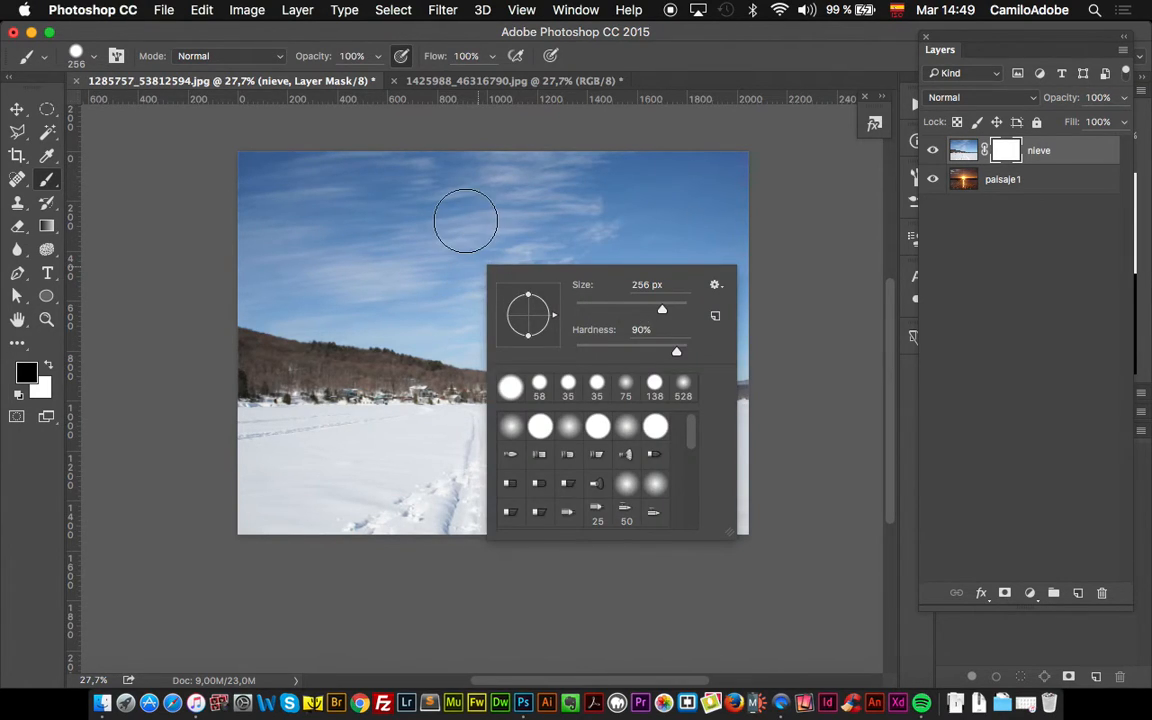
left_click_drag(661, 314, 620, 310)
left_click_drag(620, 313, 643, 310)
Paint black on the nieve mask over the middle of the photo, plus one dot on each side, to reveal the sunset.
mouse_move(391, 262)
left_mouse_down()
mouse_move(340, 361)
mouse_move(411, 268)
mouse_move(356, 374)
mouse_move(430, 272)
mouse_move(390, 365)
mouse_move(449, 299)
mouse_move(432, 378)
mouse_move(488, 314)
mouse_move(469, 387)
mouse_move(525, 324)
mouse_move(505, 397)
mouse_move(535, 373)
left_mouse_up()
left_click(603, 338)
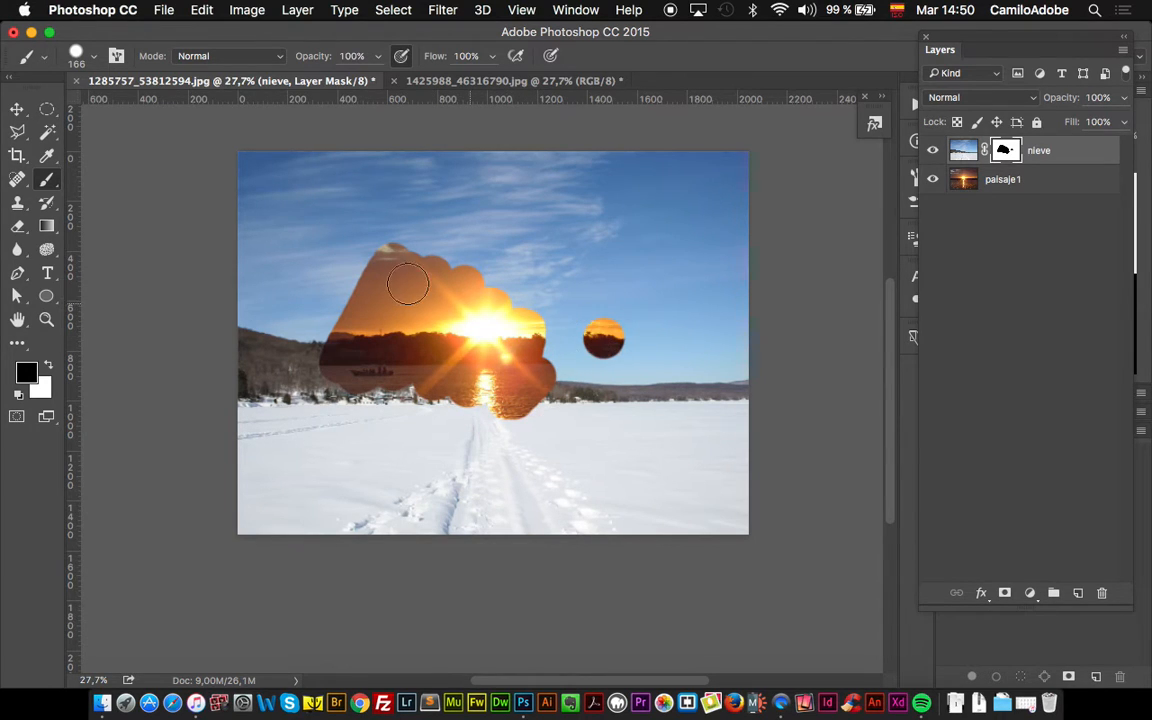
left_click(307, 244)
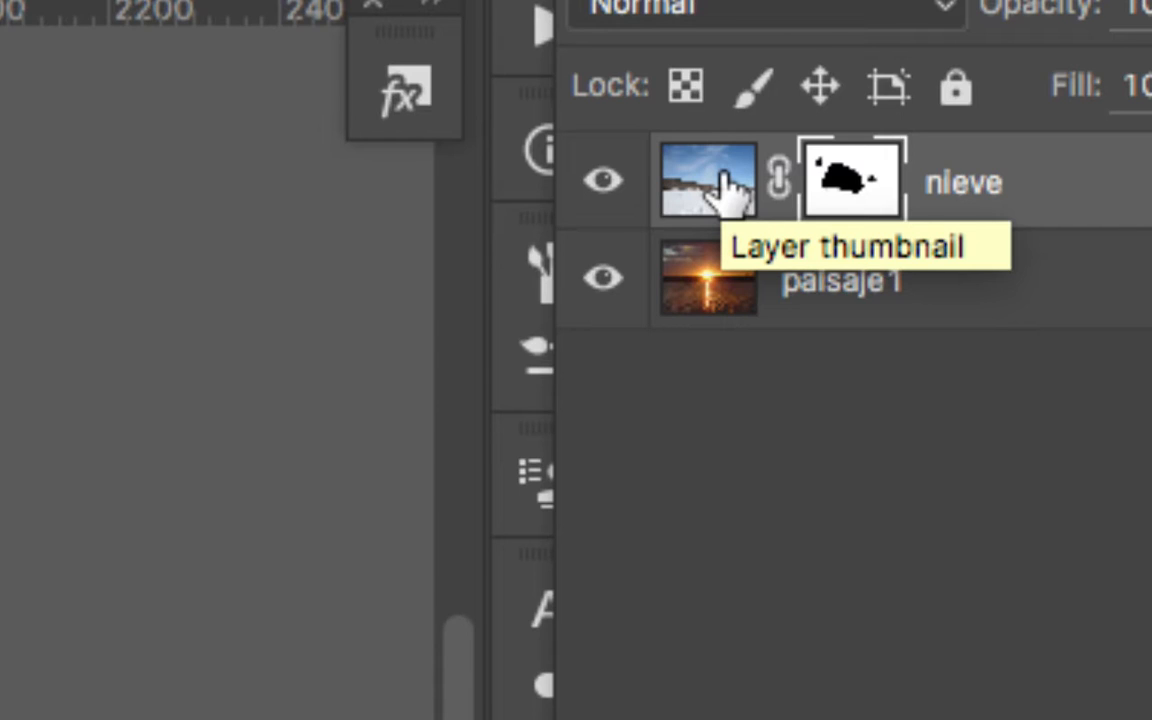
Display the nieve mask on its own, paint a black diagonal stroke in its lower-right area and return to the image view.
left_click(728, 190)
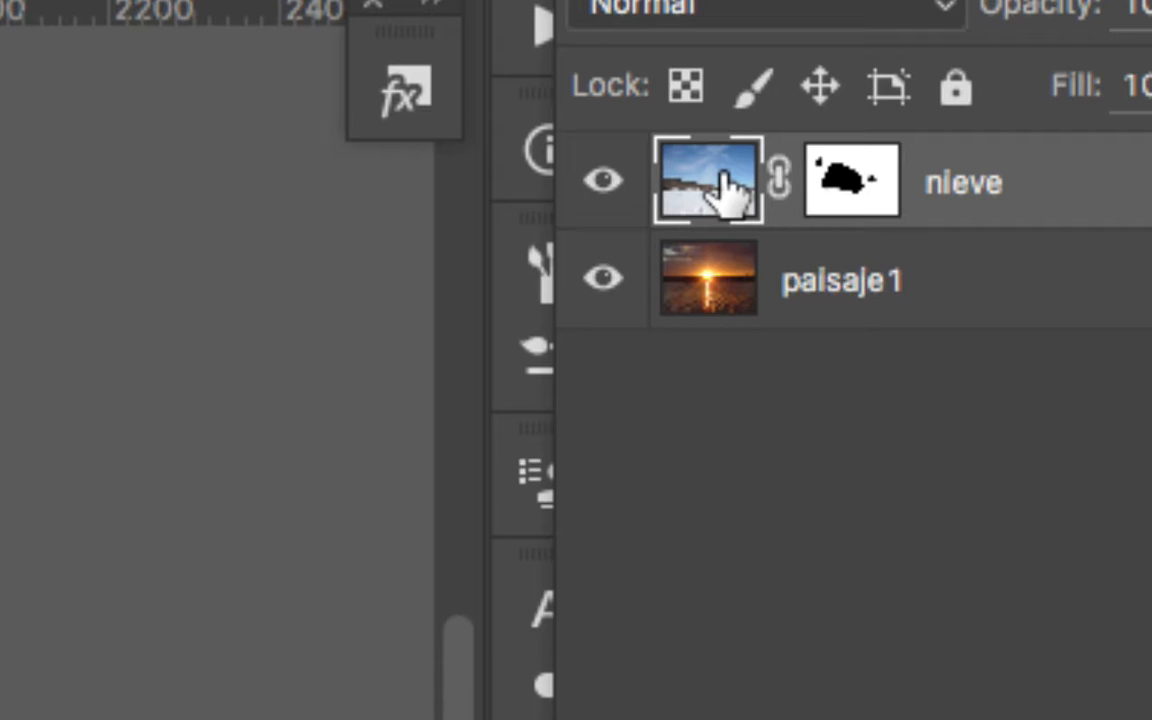
left_click(840, 192)
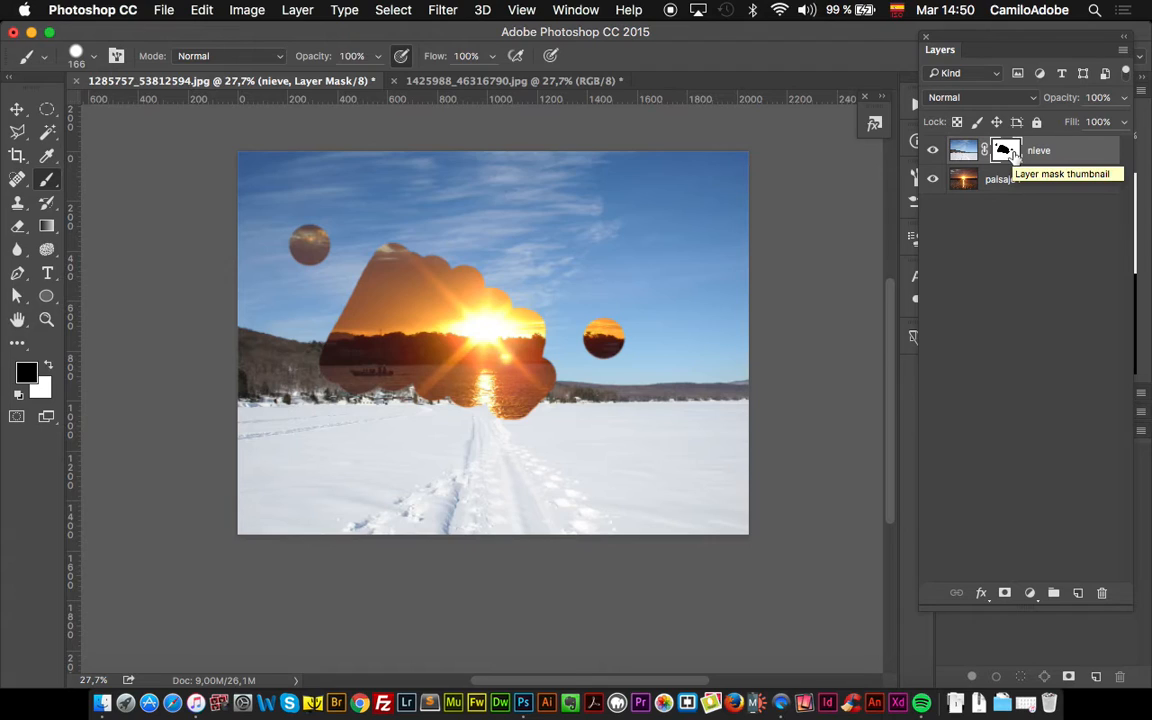
left_click(1013, 158, "alt")
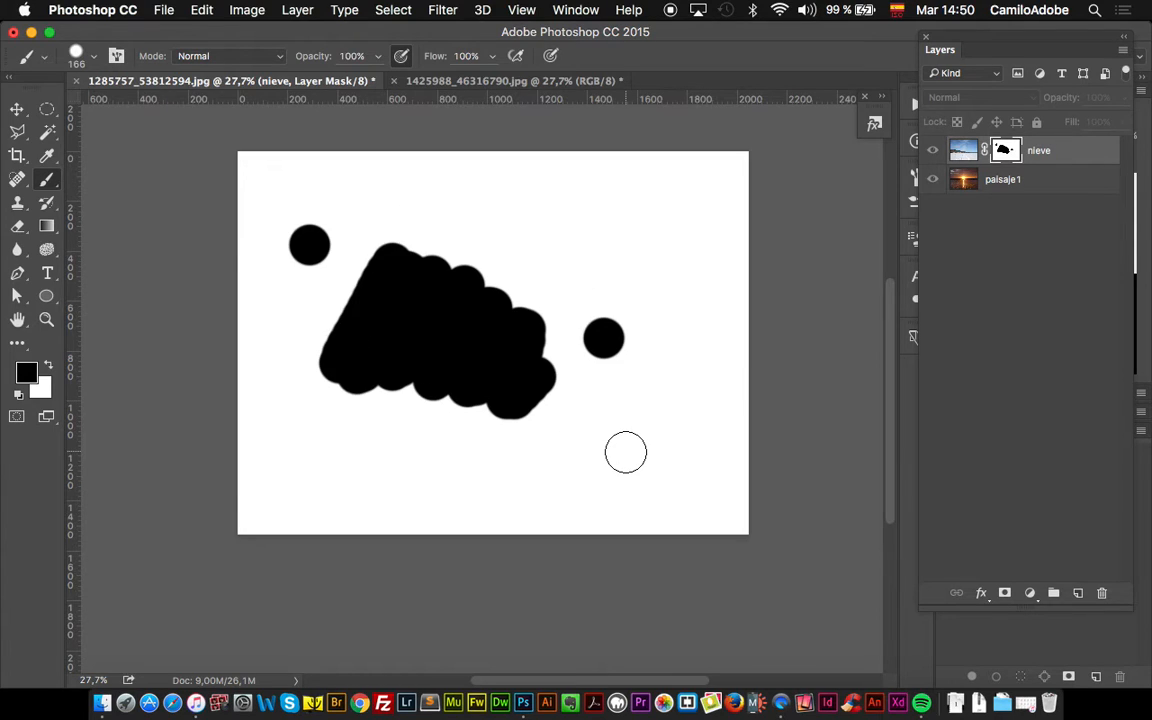
left_click_drag(630, 466, 680, 372)
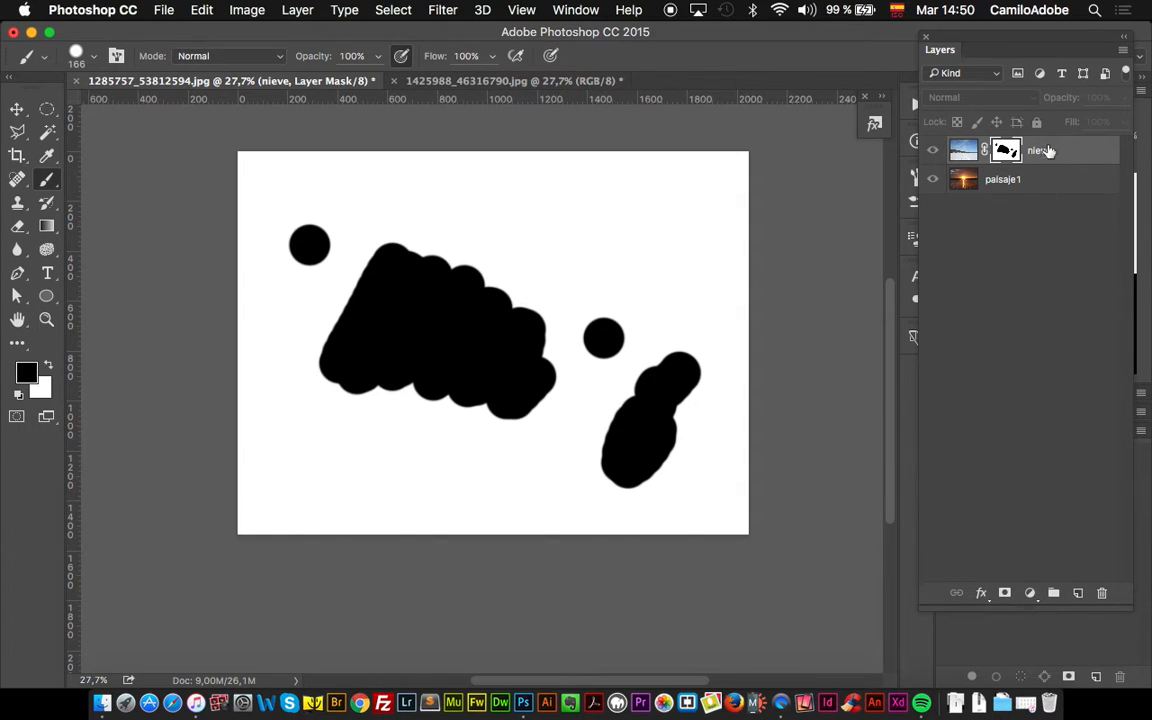
left_click(965, 151)
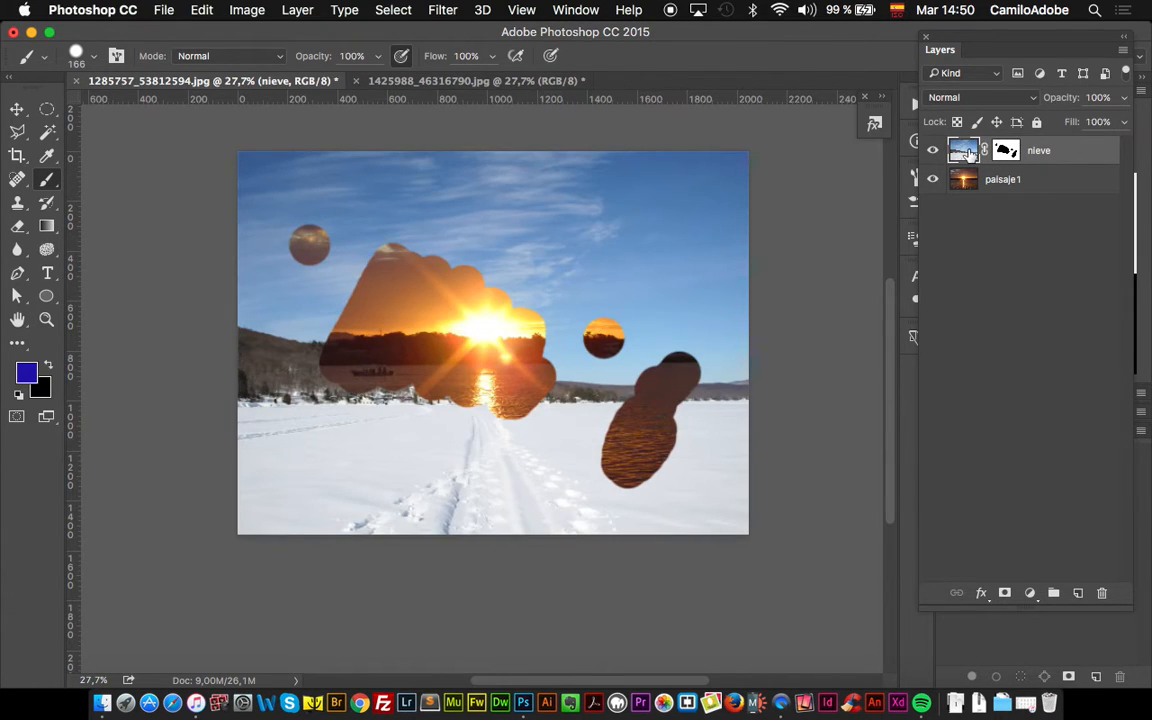
Undo a brush stroke made on the nieve image itself and paint black over more of its mask to reveal the sunset.
mouse_move(605, 455)
left_mouse_down()
mouse_move(734, 200)
mouse_move(567, 378)
mouse_move(545, 427)
mouse_move(603, 361)
mouse_move(602, 421)
mouse_move(649, 375)
mouse_move(547, 363)
mouse_move(550, 347)
mouse_move(528, 397)
mouse_move(565, 313)
mouse_move(528, 290)
mouse_move(347, 340)
mouse_move(331, 292)
mouse_move(352, 230)
mouse_move(329, 175)
mouse_move(266, 208)
mouse_move(263, 158)
mouse_move(363, 154)
mouse_move(443, 207)
mouse_move(428, 301)
mouse_move(479, 285)
mouse_move(432, 310)
mouse_move(418, 285)
mouse_move(456, 262)
mouse_move(543, 261)
mouse_move(582, 207)
mouse_move(536, 285)
mouse_move(580, 261)
mouse_move(606, 289)
mouse_move(595, 324)
mouse_move(657, 284)
mouse_move(643, 352)
left_mouse_up()
key("super+z")
left_click(1005, 150)
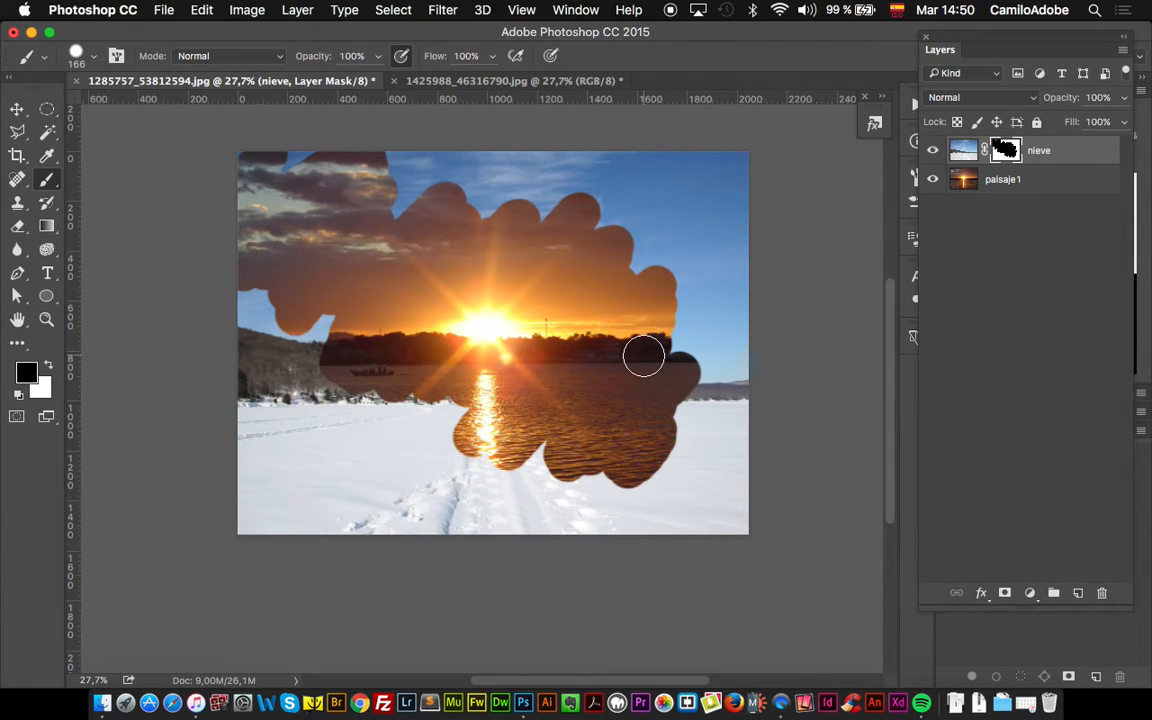
Swap the foreground and background colors between black and white repeatedly, ending with black as the foreground.
left_click(50, 368)
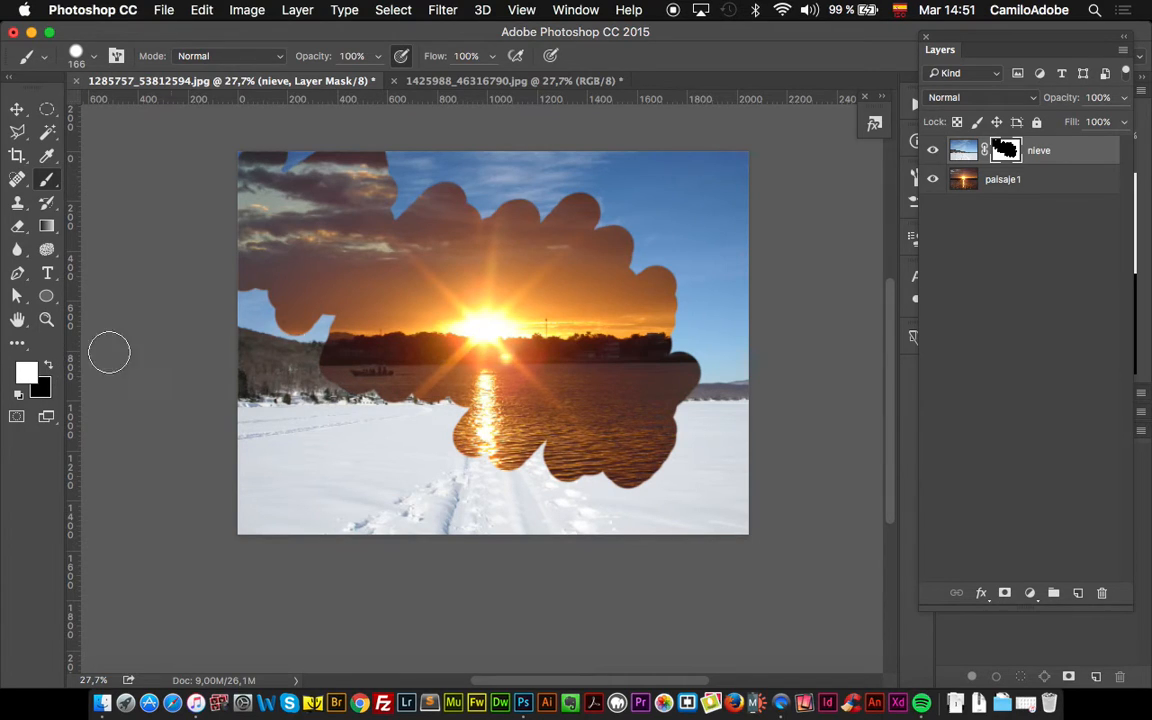
key("x")
key("x")
key("x")
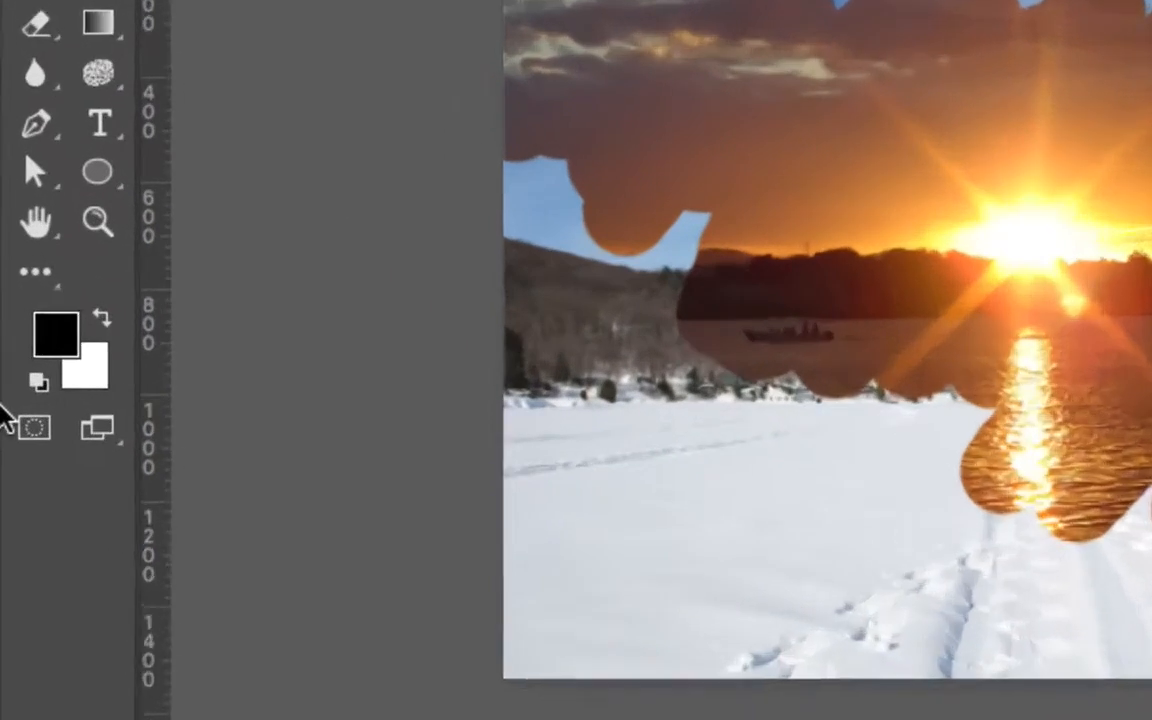
key("x")
key("x")
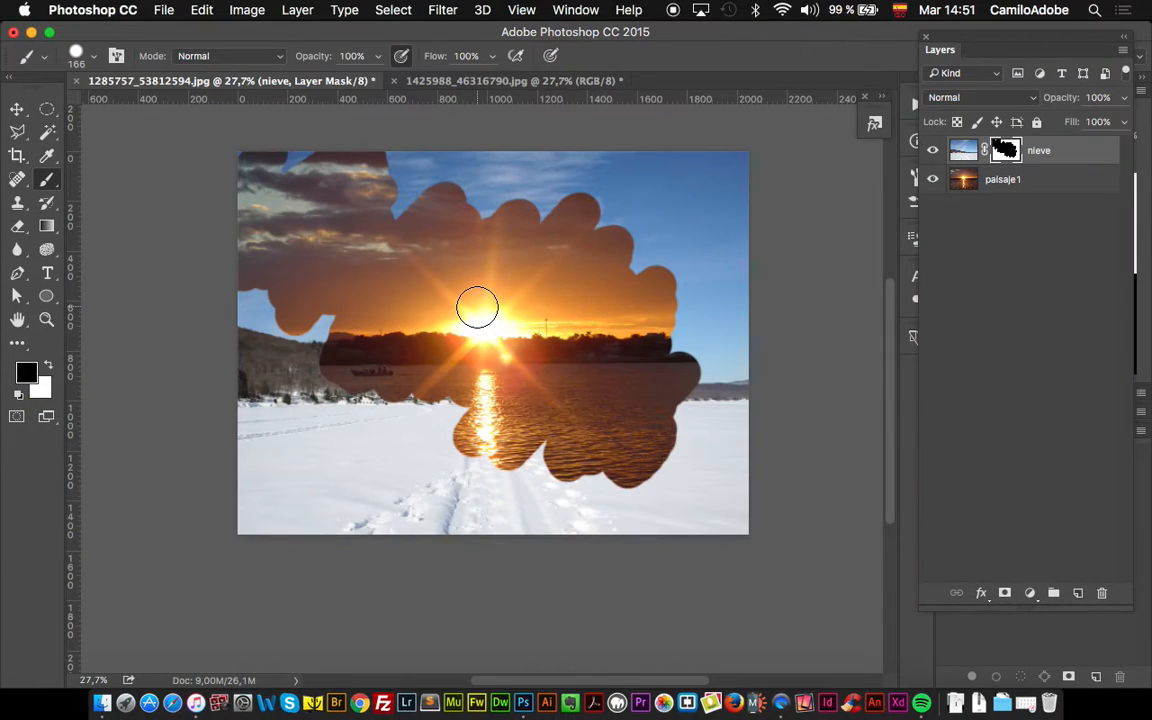
Switch the foreground color to white, enlarge the brush to 495 px and paint over the whole nieve mask to restore the snow photo.
key("x")
left_click_drag(477, 307, 522, 309, "ctrl+alt")
mouse_move(681, 244)
left_mouse_down()
mouse_move(632, 323)
mouse_move(688, 398)
mouse_move(526, 416)
mouse_move(602, 232)
mouse_move(641, 187)
mouse_move(387, 307)
mouse_move(279, 386)
mouse_move(263, 272)
mouse_move(242, 205)
left_mouse_up()
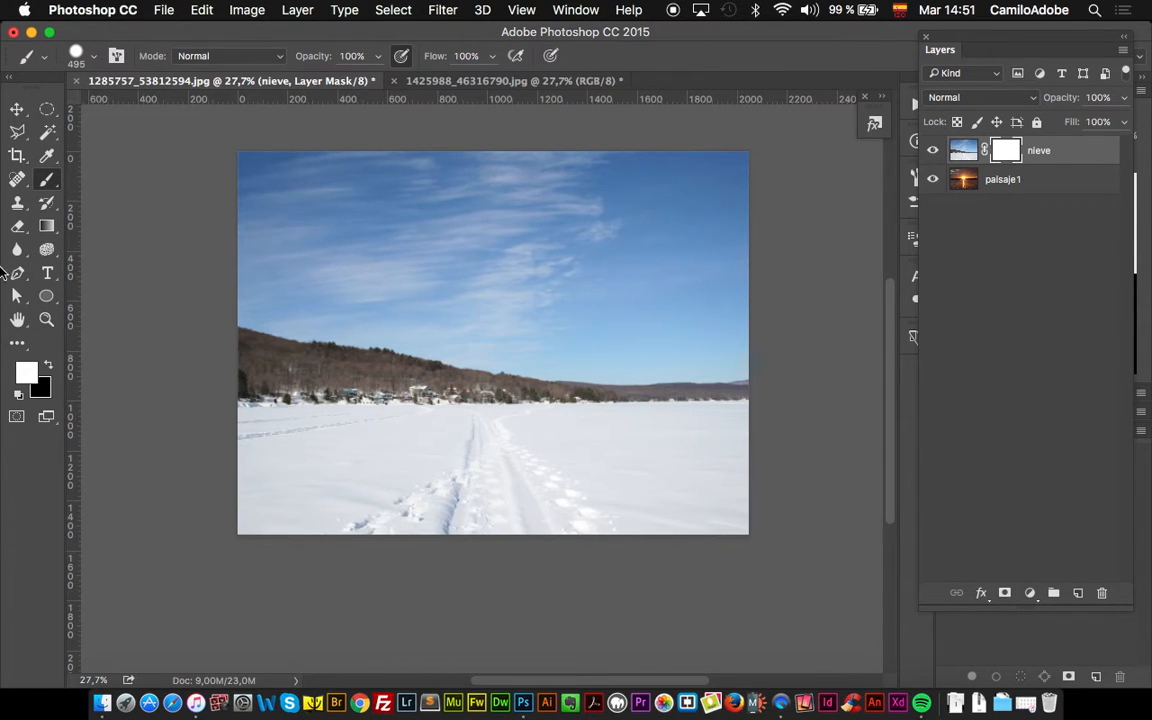
Apply a horizontal white-to-black linear gradient across the middle of the nieve mask using the Foreground to Background preset.
left_click(46, 228)
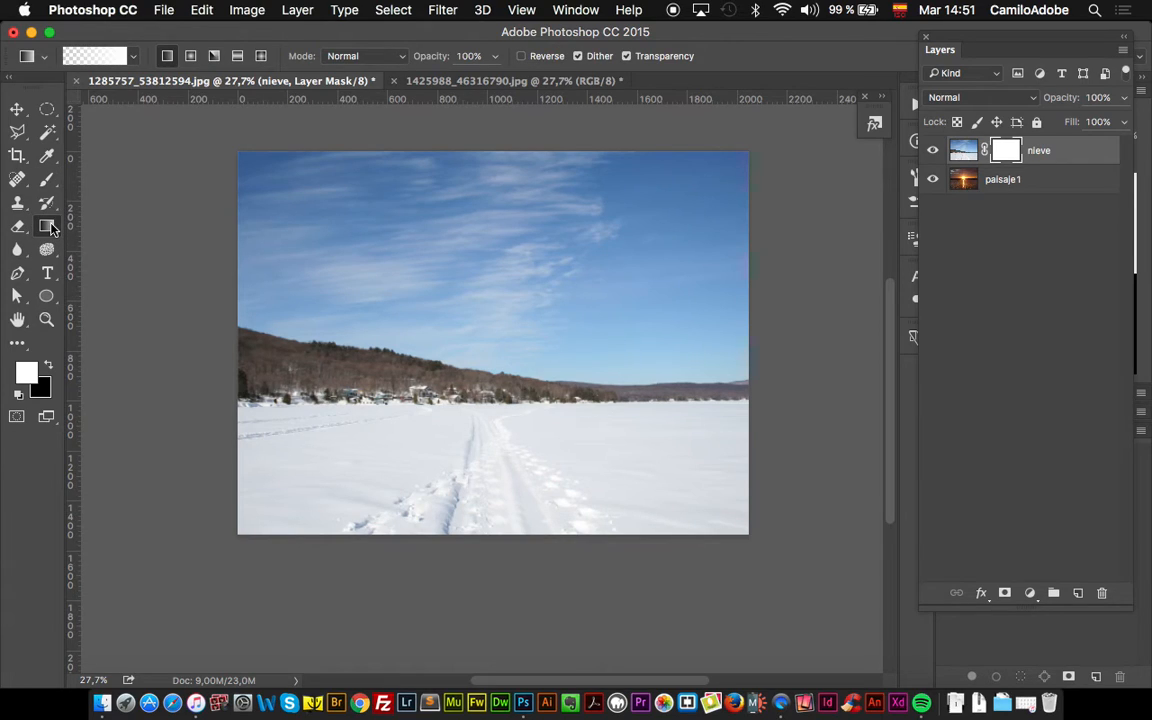
left_click(97, 55)
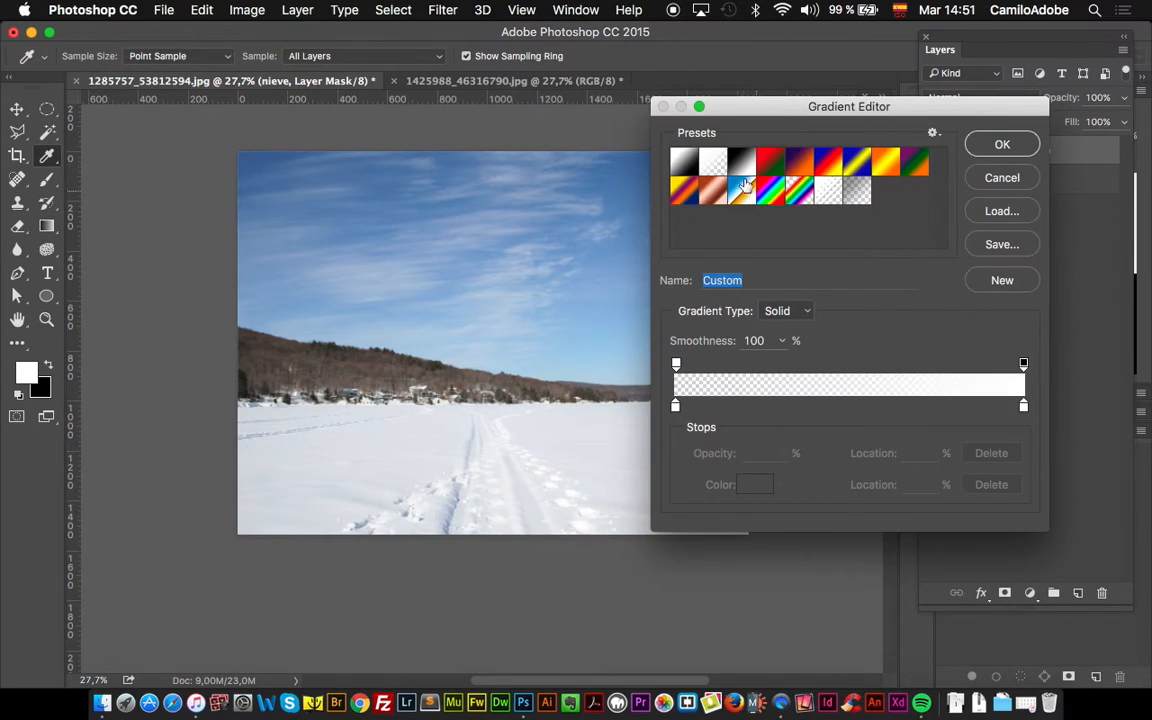
left_click(688, 163)
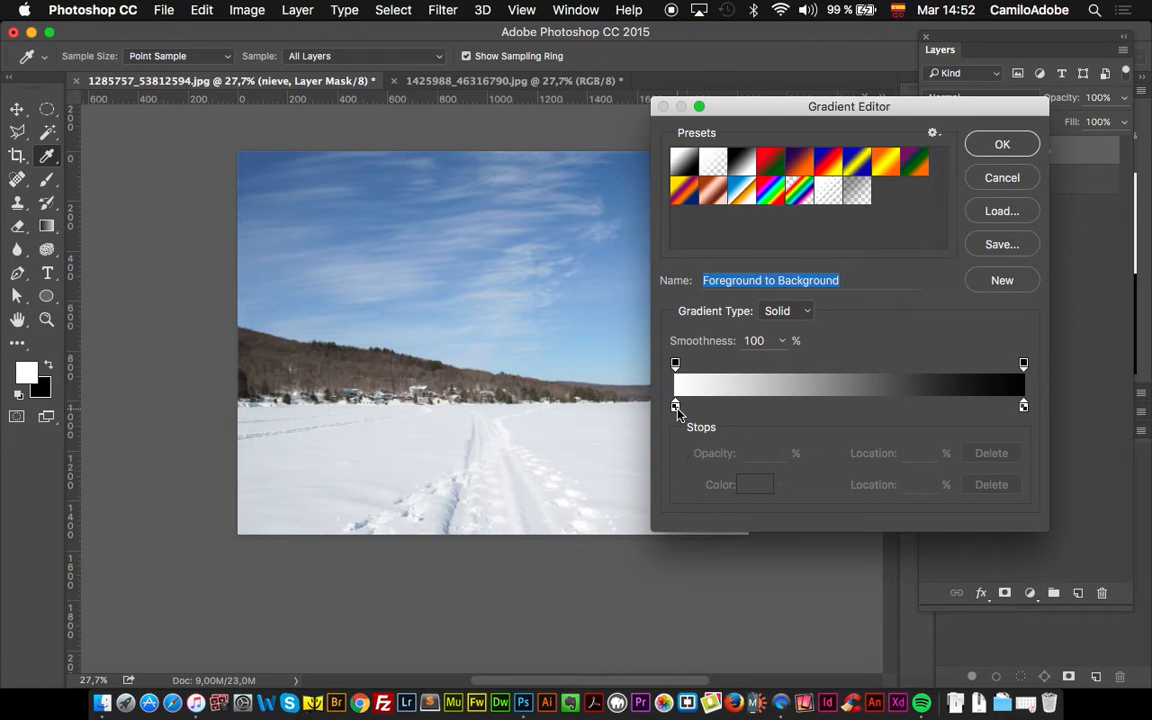
left_click(1008, 148)
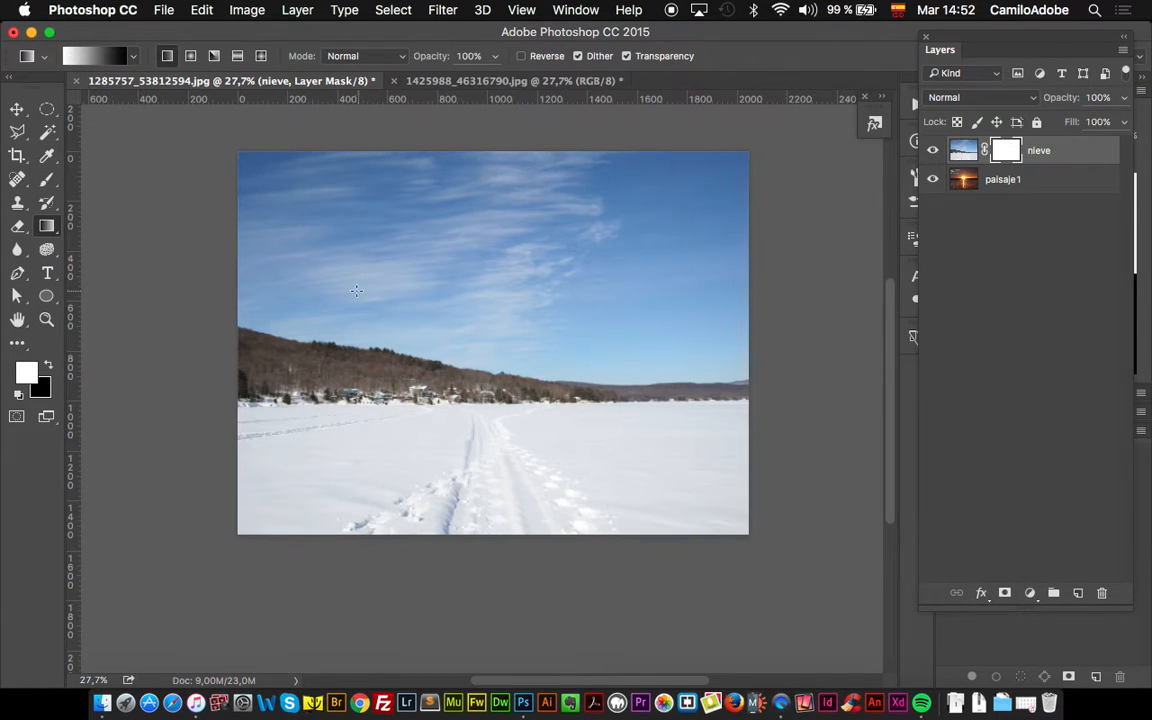
left_click_drag(335, 286, 655, 303)
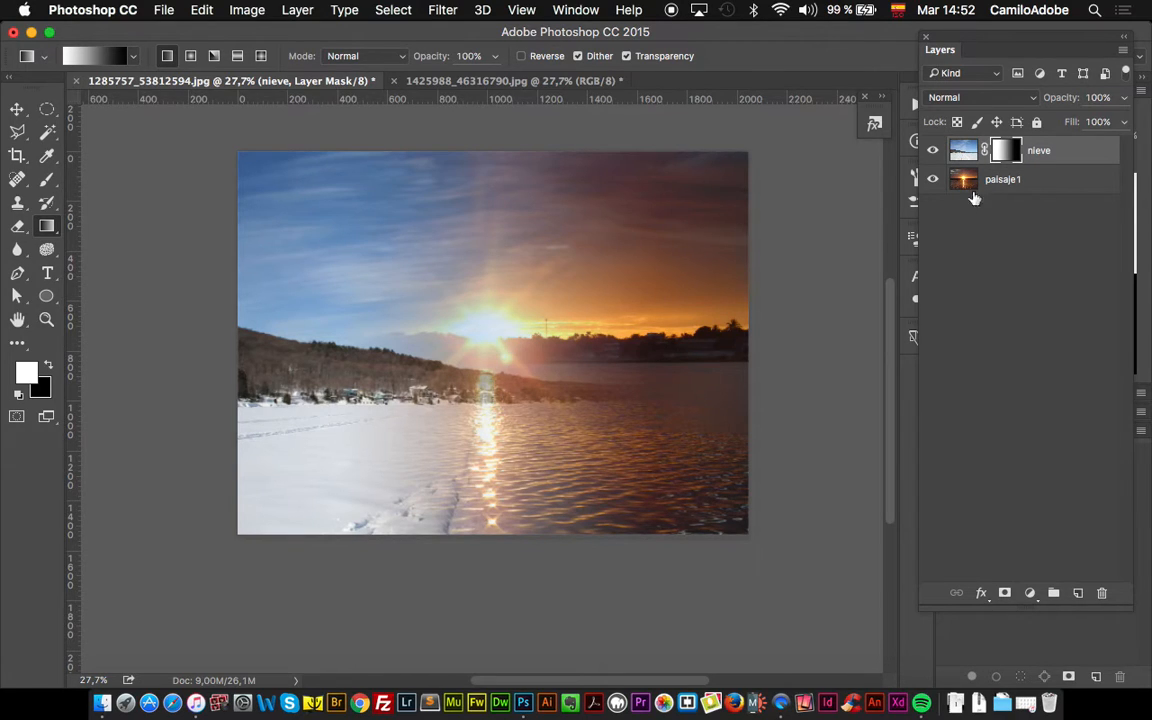
View the nieve mask's gradient on its own, then compare the layer's image and mask color swatches, finishing with the mask selected.
left_click(1007, 152, "alt")
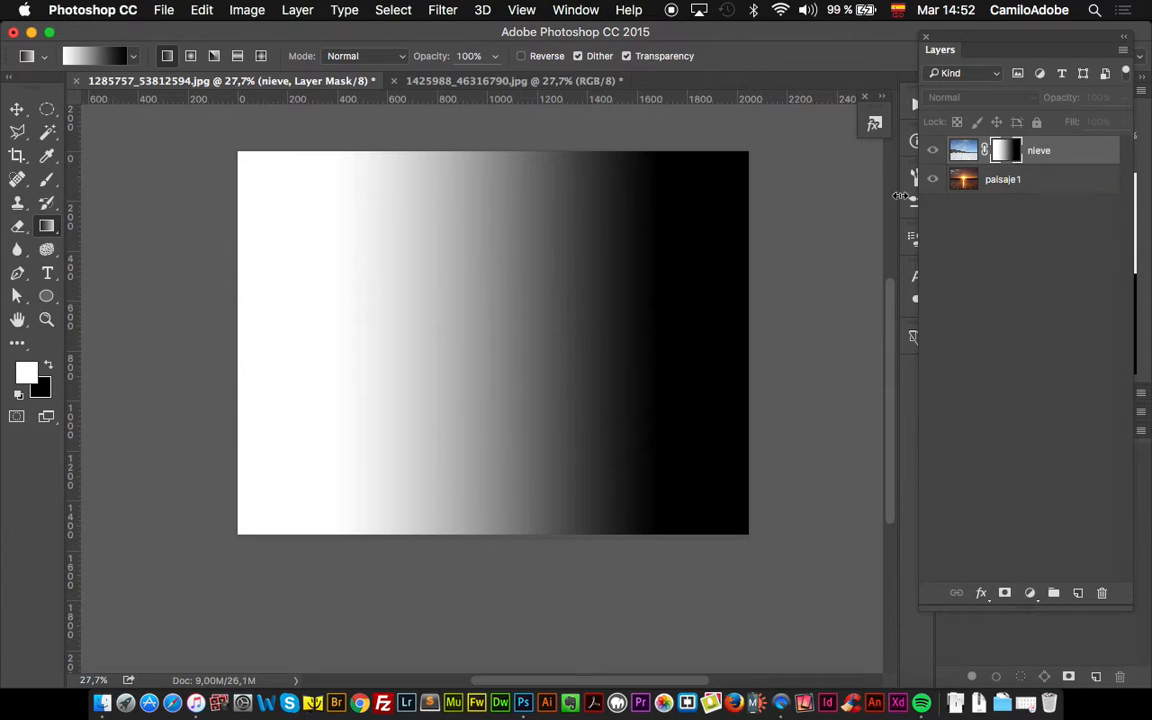
left_click(965, 152)
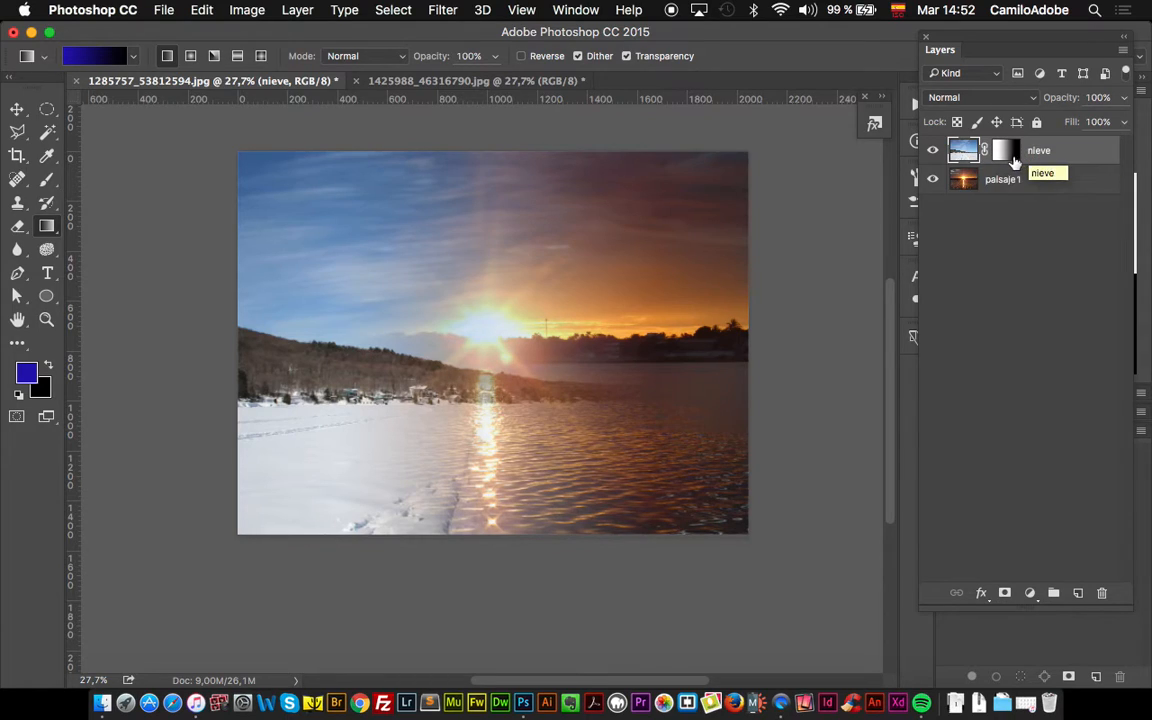
left_click(1010, 158)
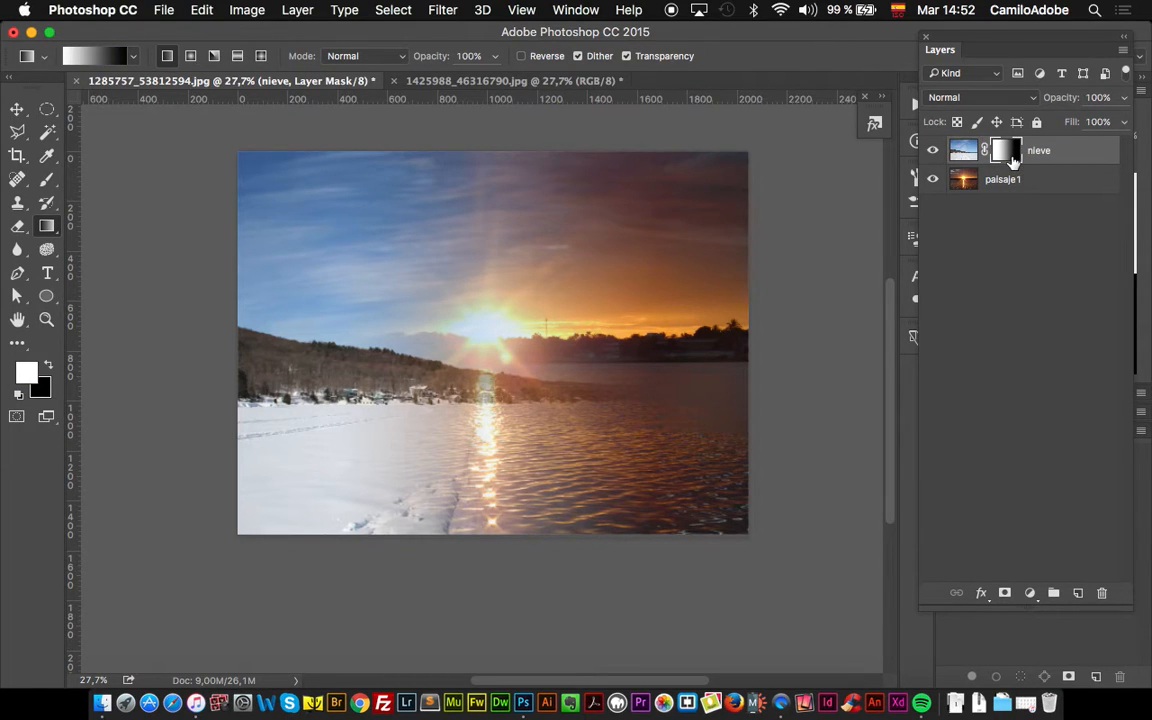
left_click(964, 152)
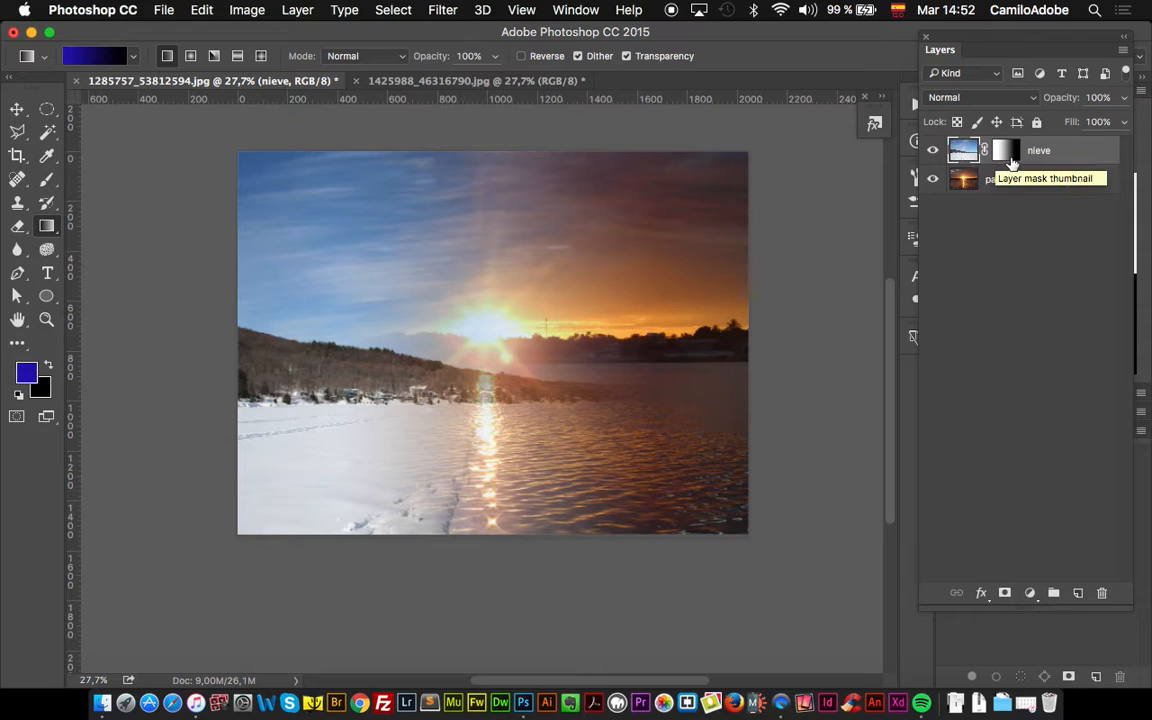
left_click(1008, 152)
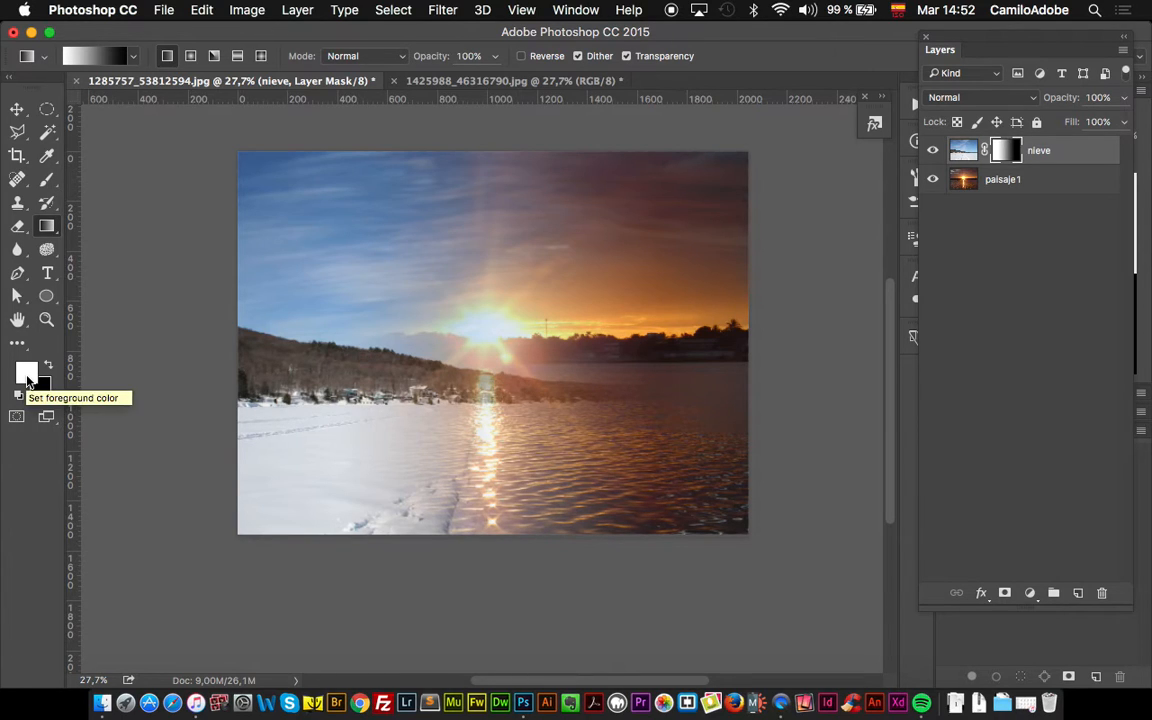
Fill the nieve mask with the white foreground color in Normal mode at 100% opacity.
left_click(202, 10)
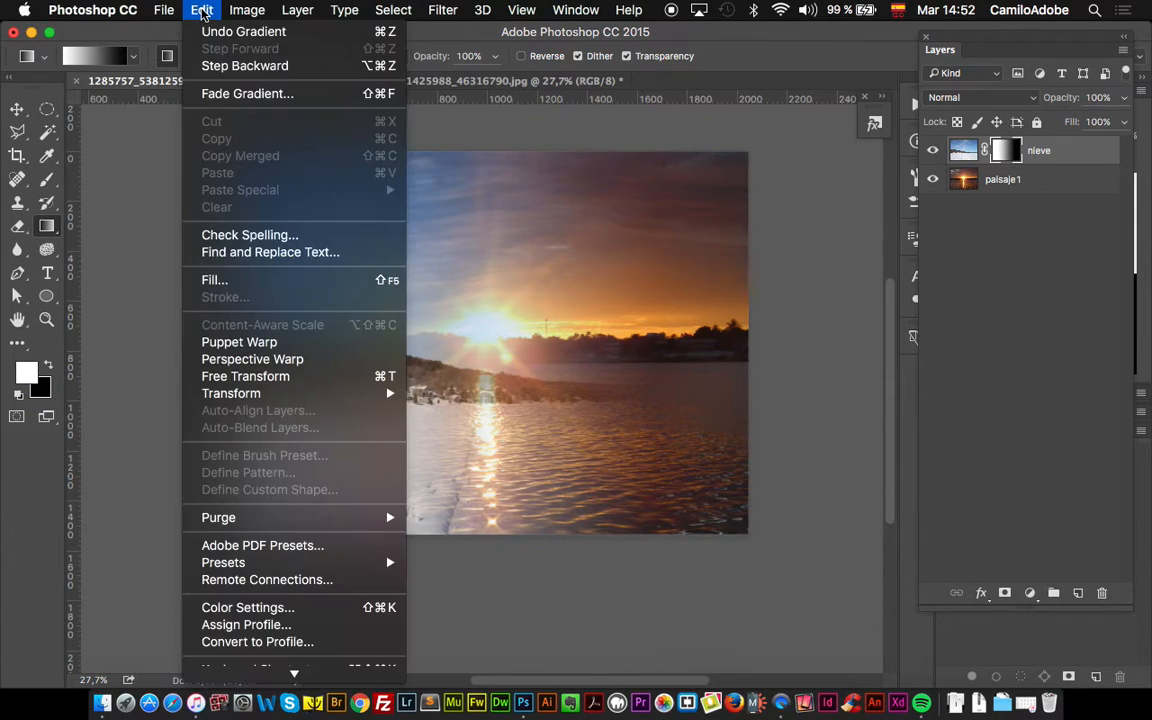
left_click(252, 281)
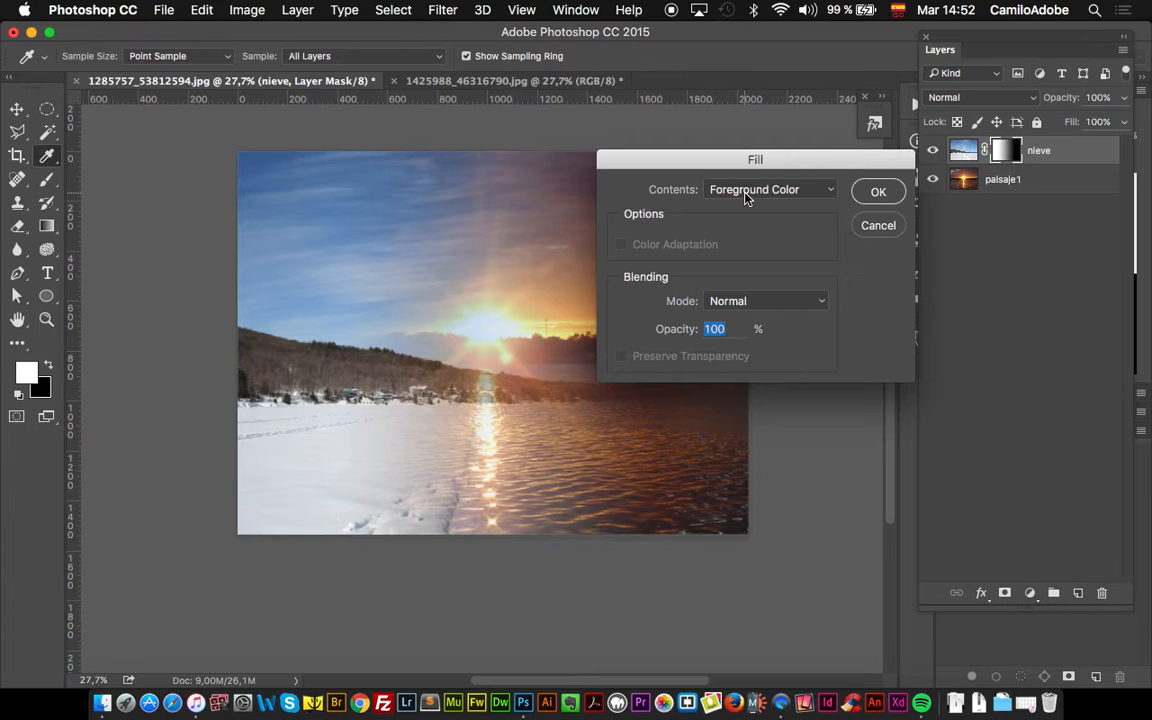
left_click(877, 191)
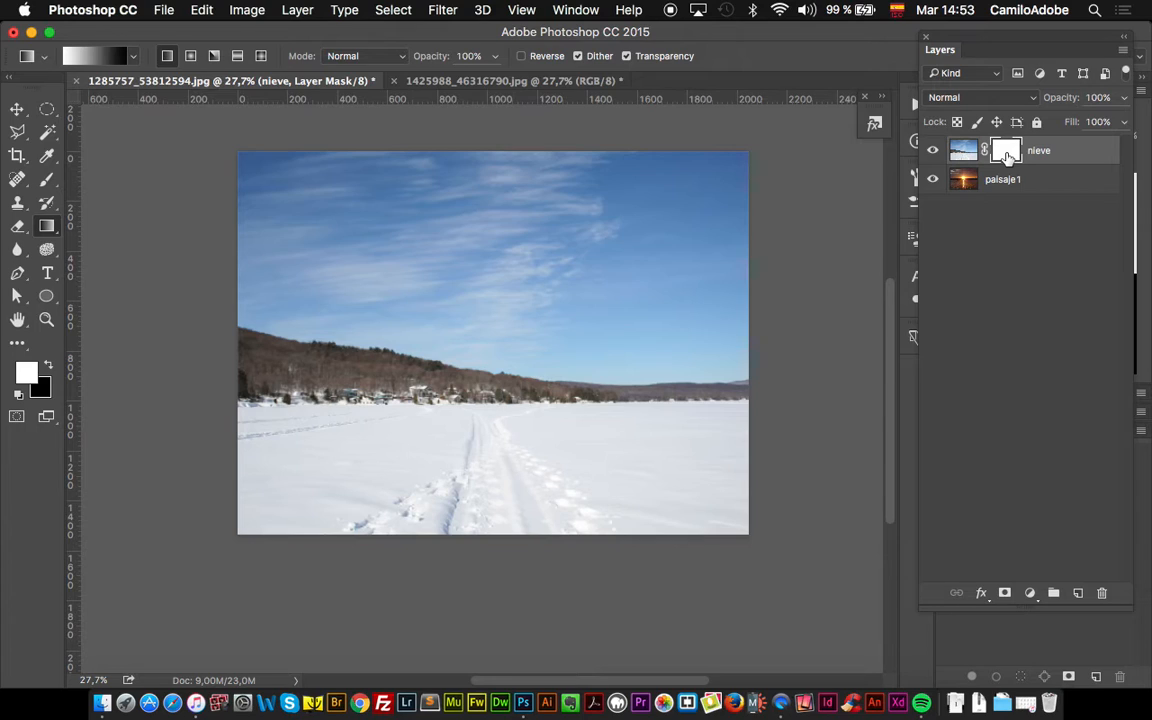
Fill the nieve mask with the black background color in Normal mode at 100% opacity.
left_click(201, 10)
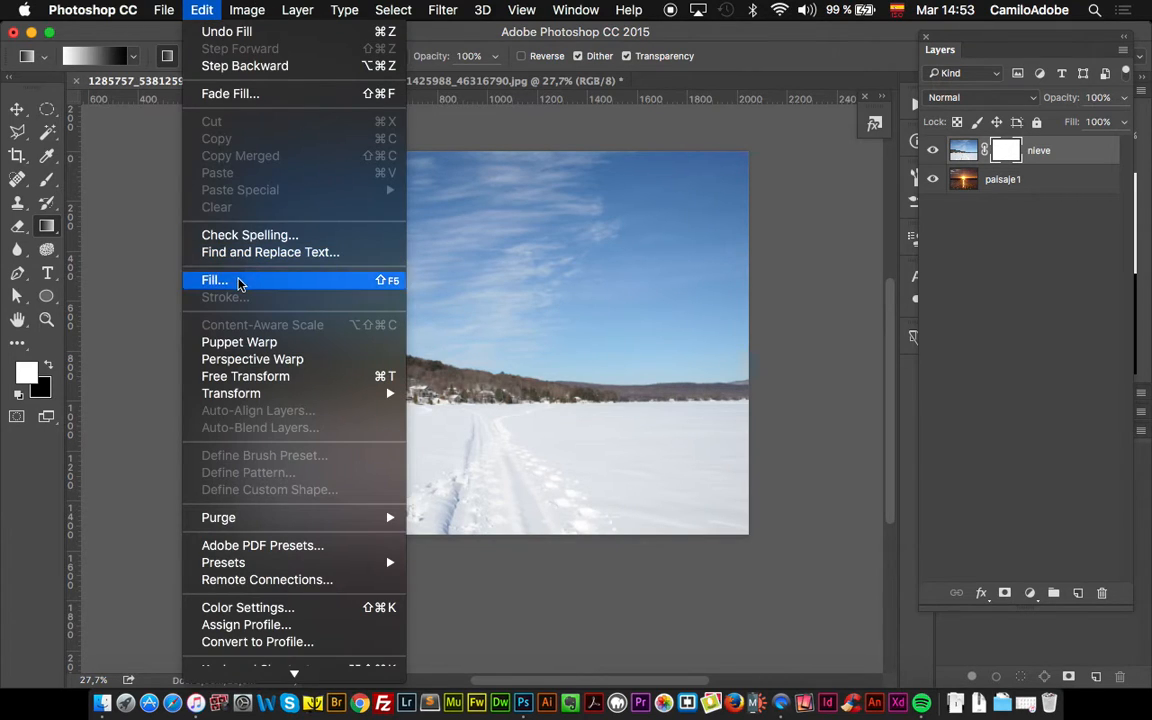
left_click(238, 281)
left_click(744, 190)
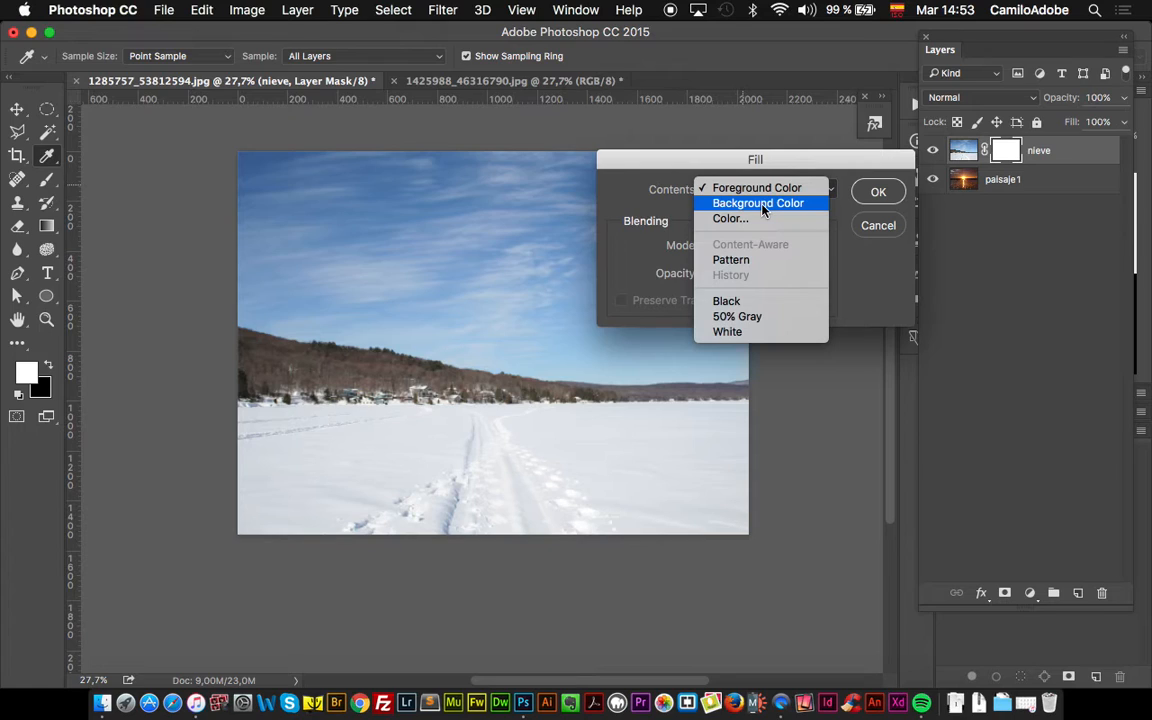
left_click(760, 204)
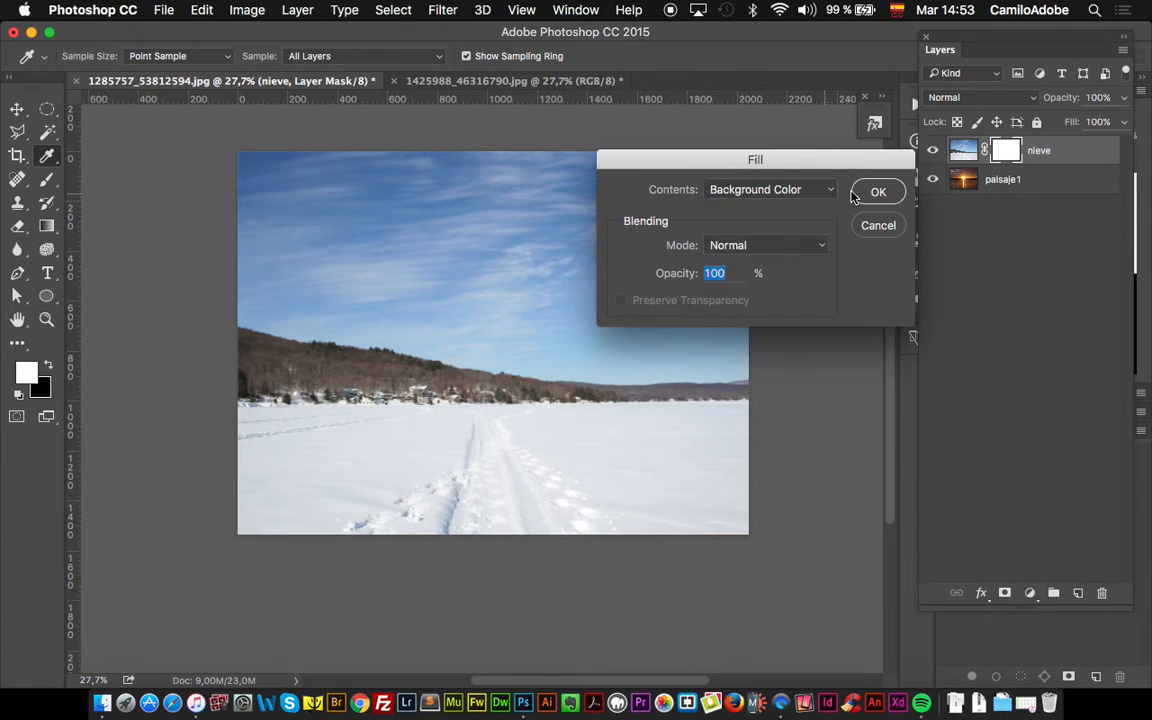
left_click(771, 190)
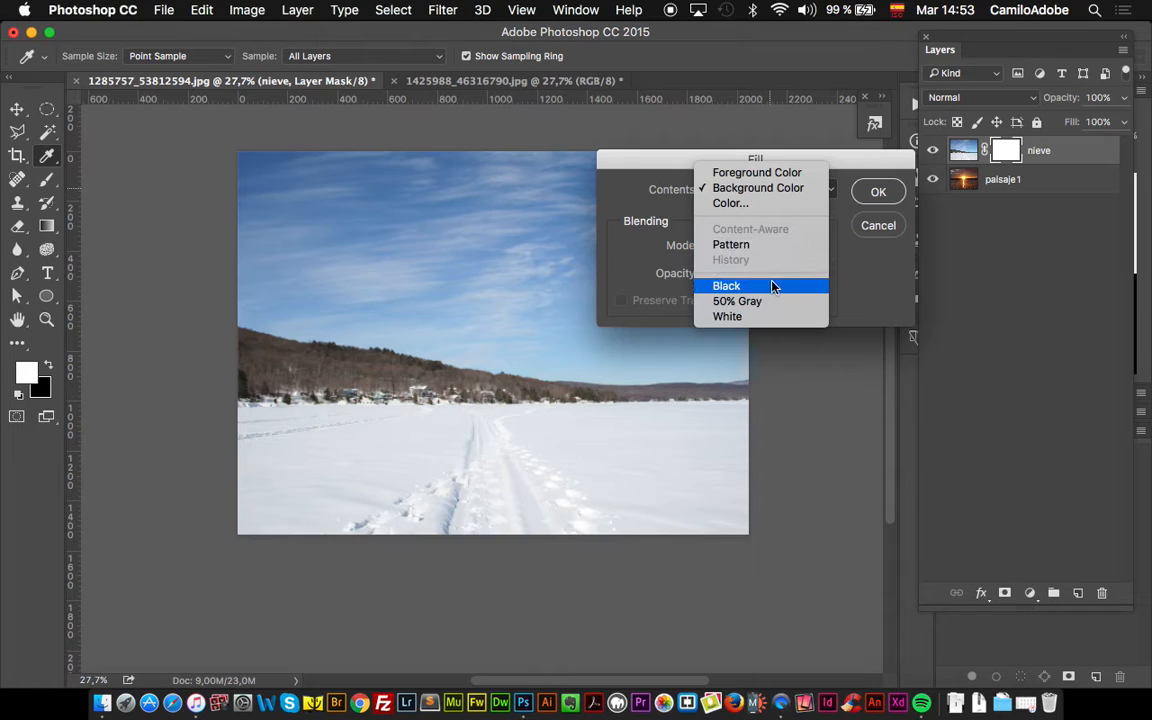
left_click(866, 251)
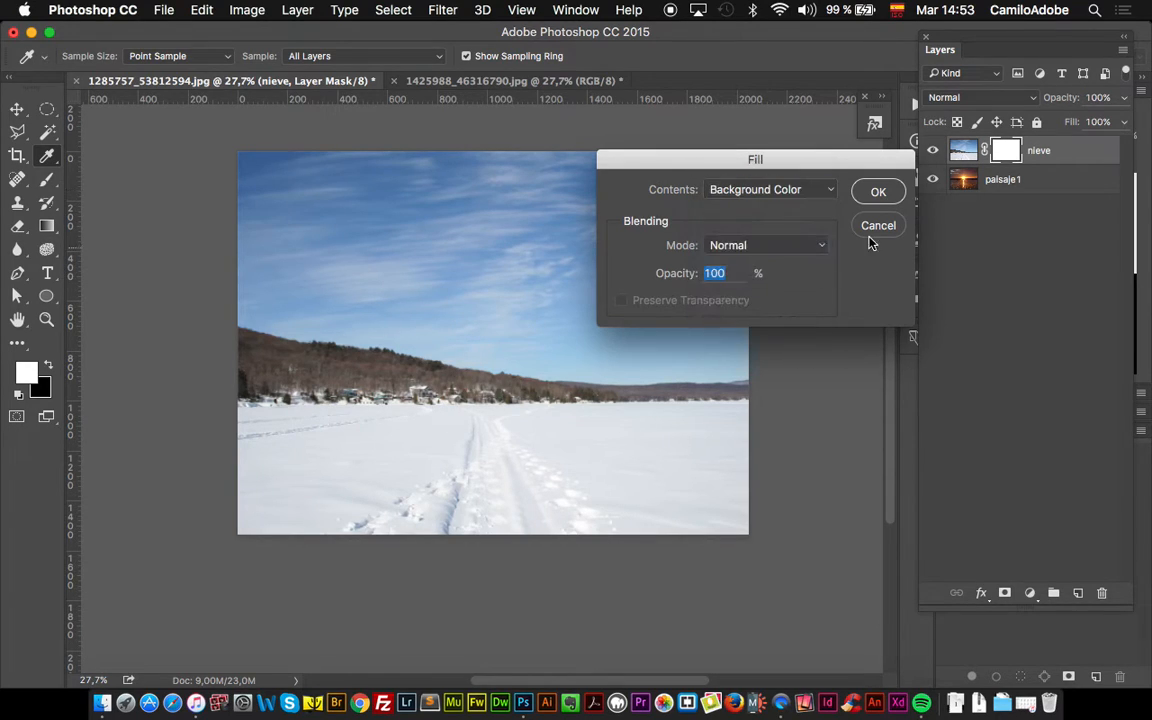
left_click(878, 192)
key("g")
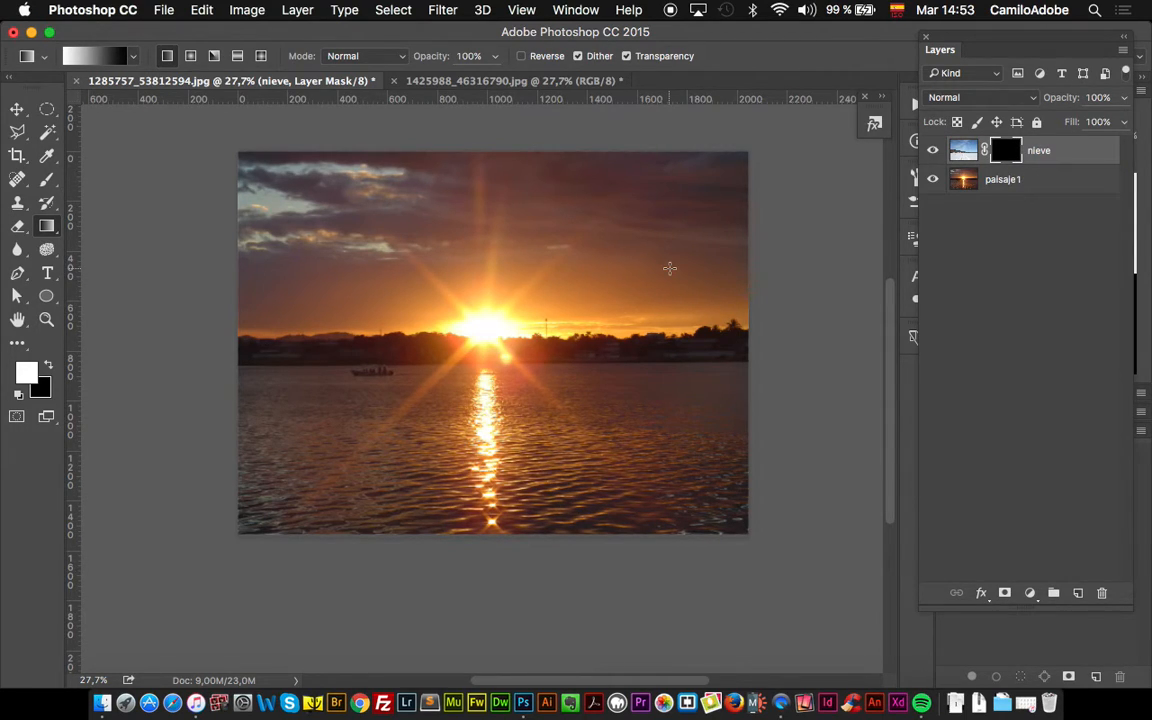
Fill the nieve mask alternately with the white foreground and black background colors, ending with white.
key("alt+BackSpace")
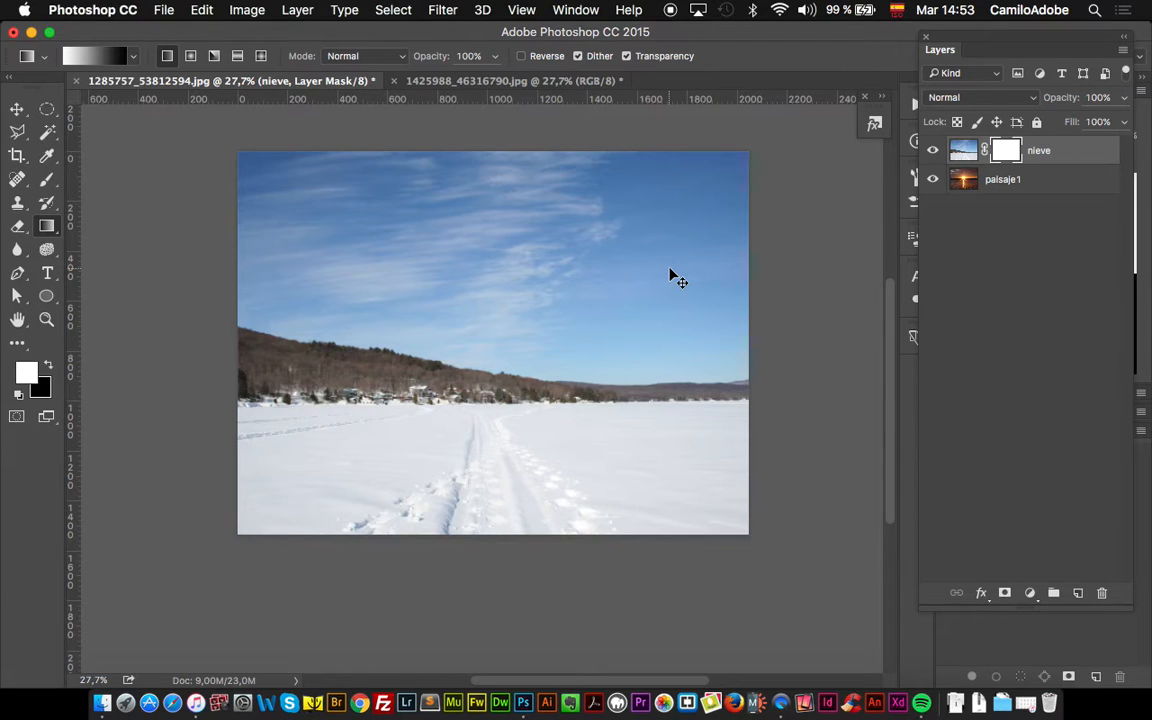
key("super+BackSpace")
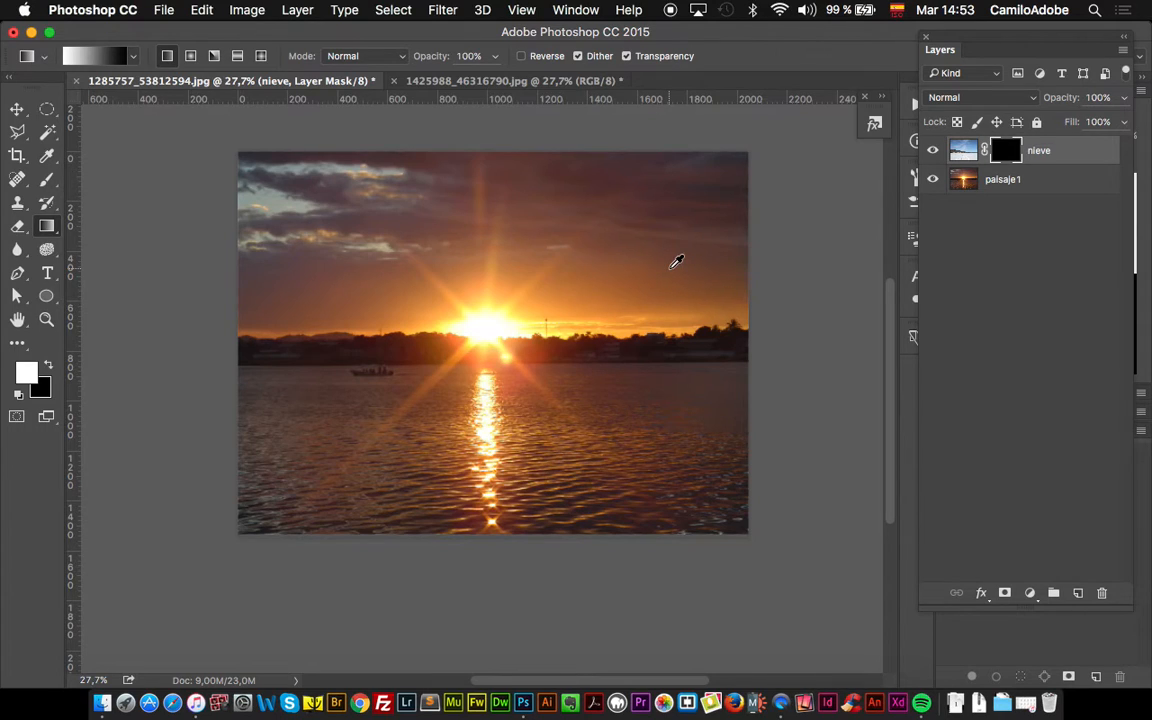
key("alt+BackSpace")
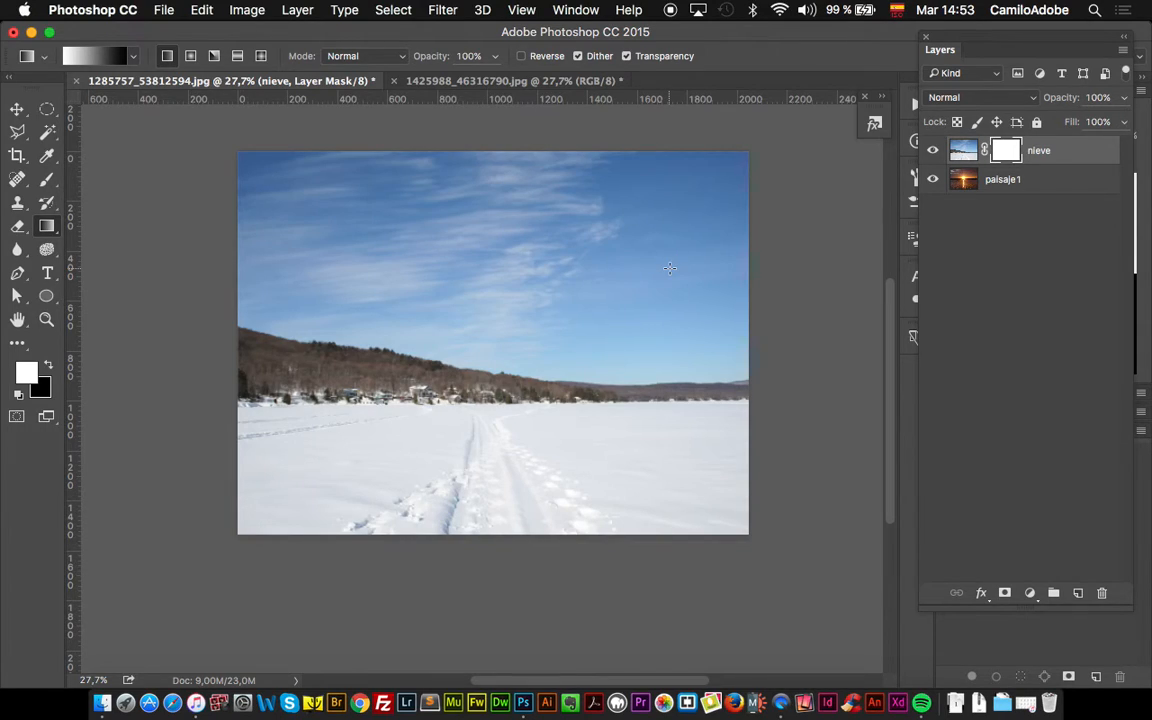
key("super+BackSpace")
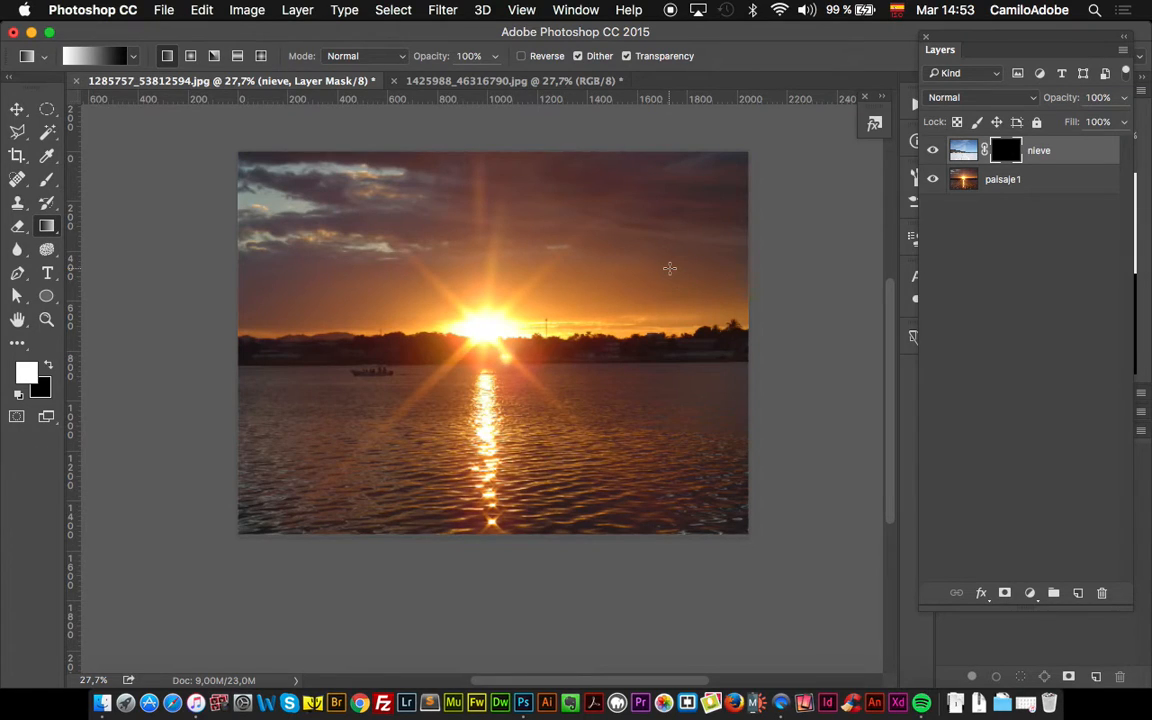
key("alt+BackSpace")
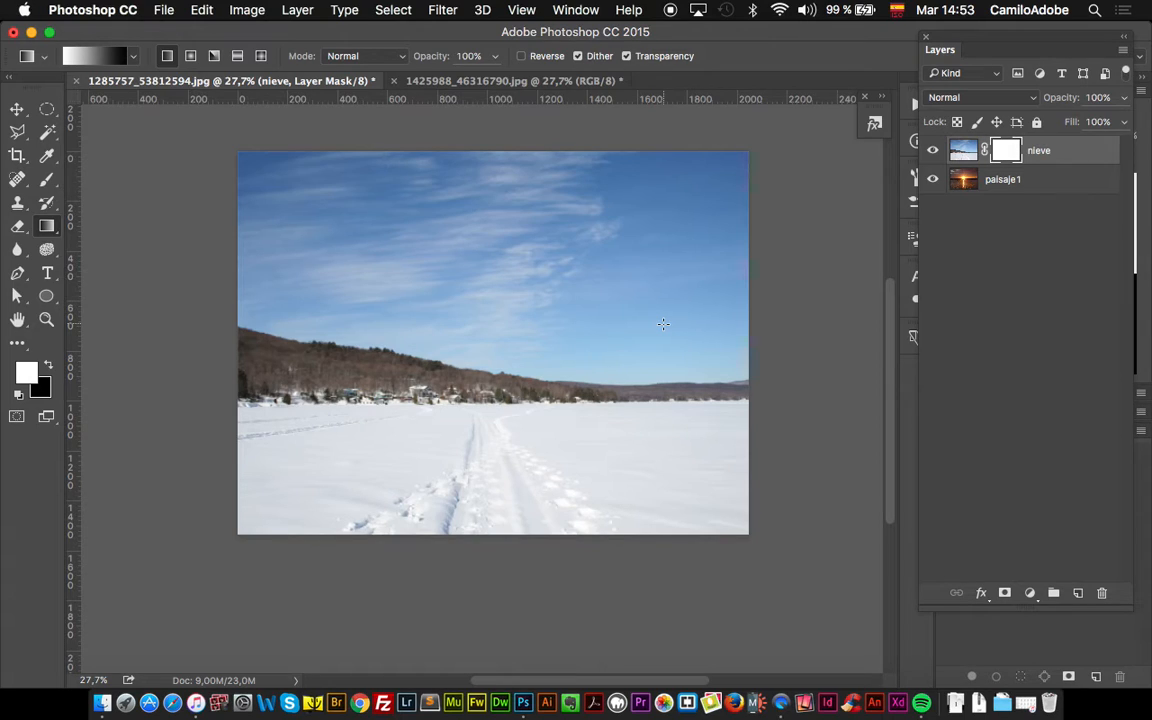
Paint three separate black dots on the nieve mask with the 495 px brush, view the mask alone and return to the layer image.
left_click(46, 179)
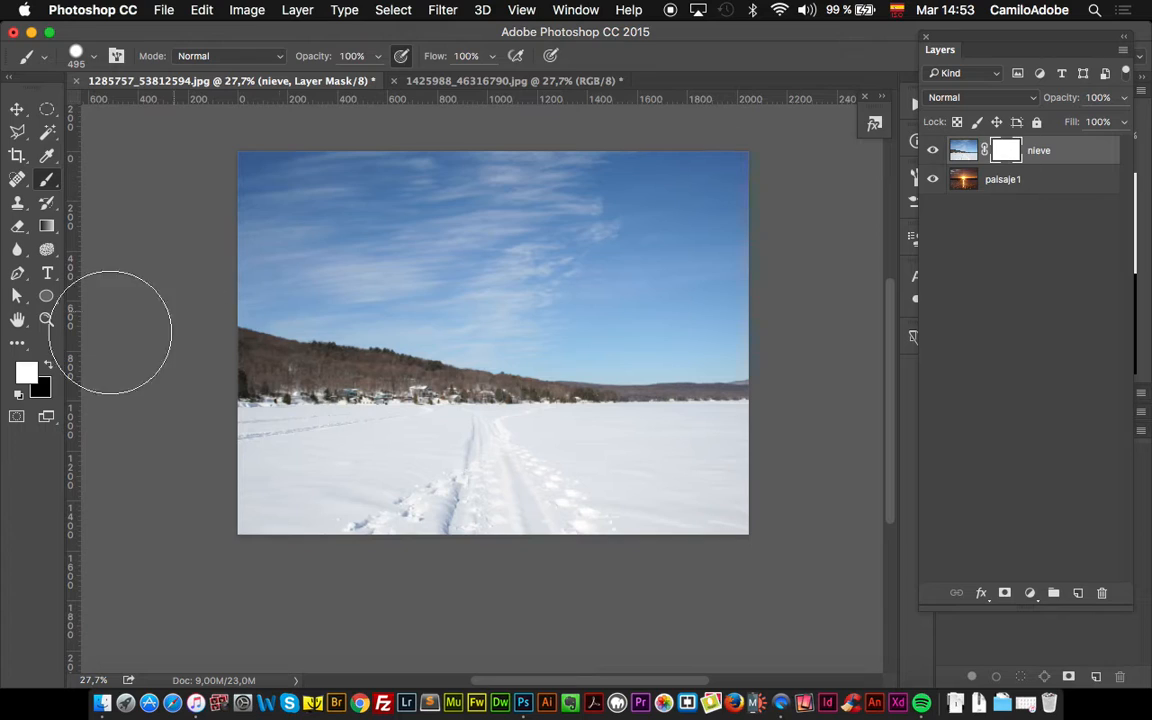
key("x")
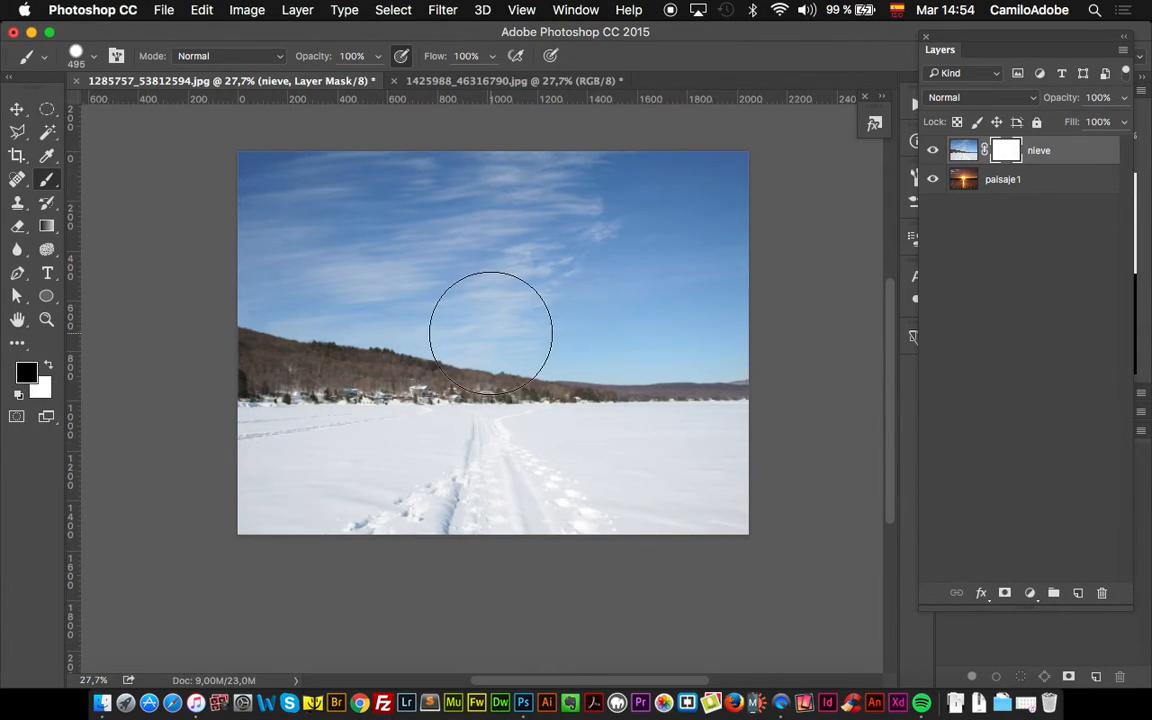
right_click(370, 293)
key("Escape")
left_click(345, 268)
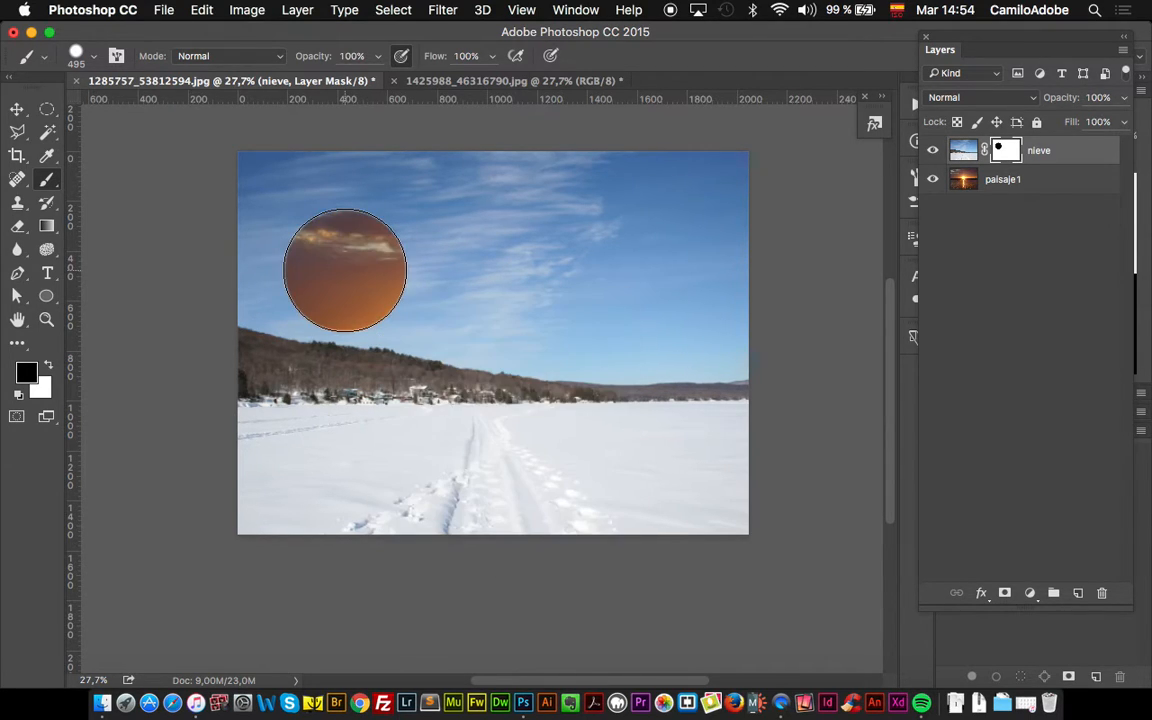
left_click(546, 272)
left_click(446, 420)
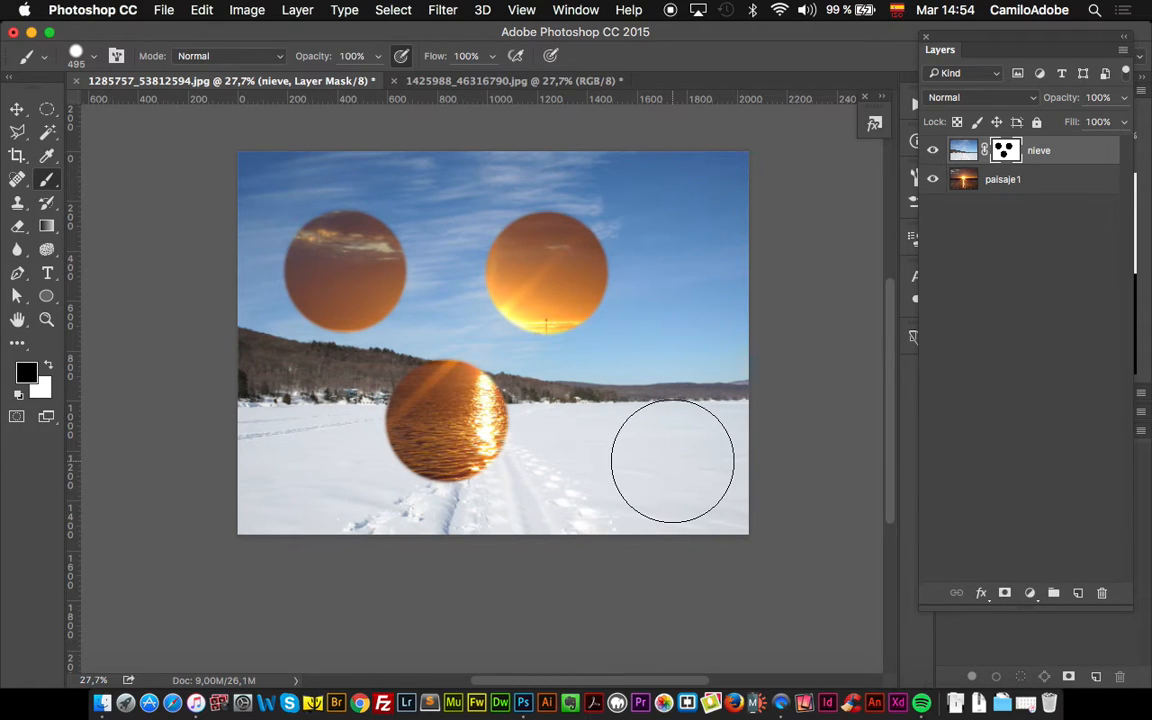
left_click(1005, 150, "alt")
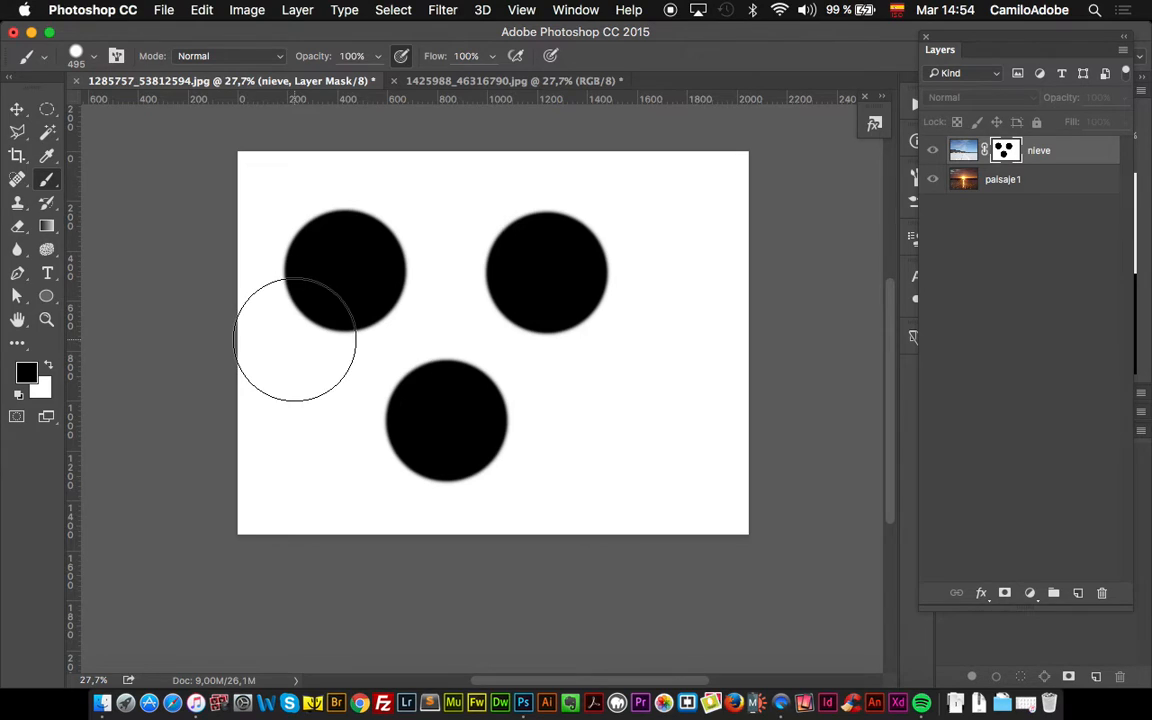
left_click(963, 150)
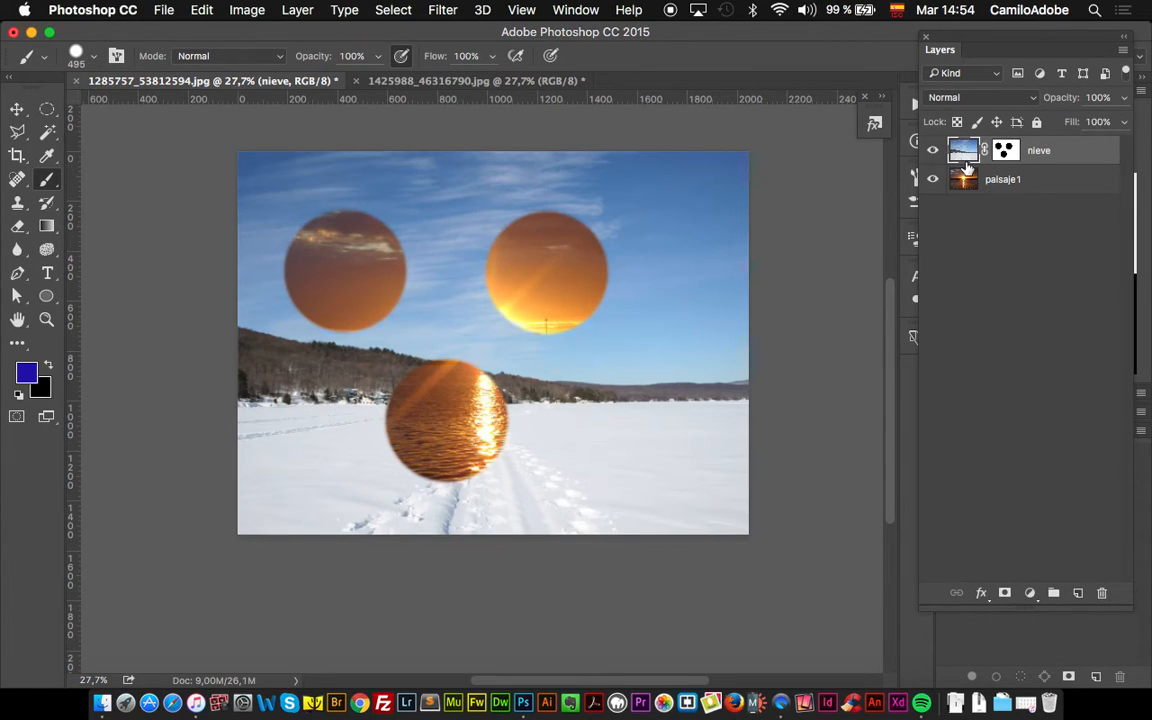
Move the nieve image together with its linked mask down and to the right, and undo the move.
left_click(17, 108)
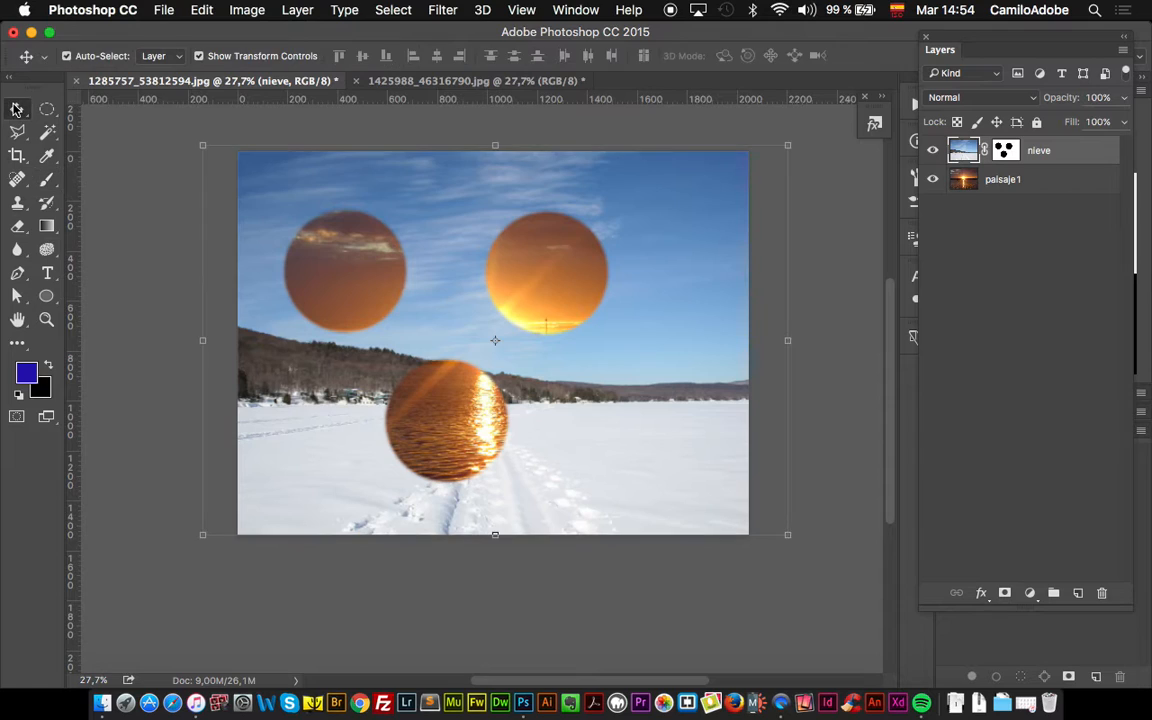
left_click_drag(427, 207, 512, 283)
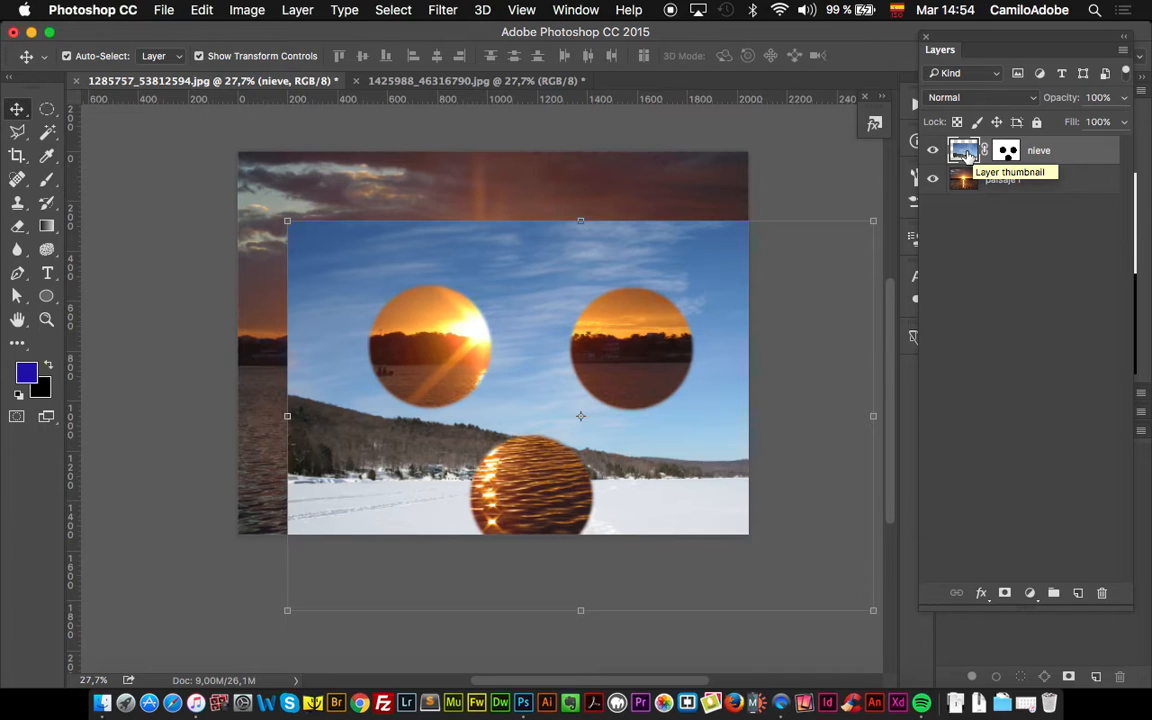
key("super+z")
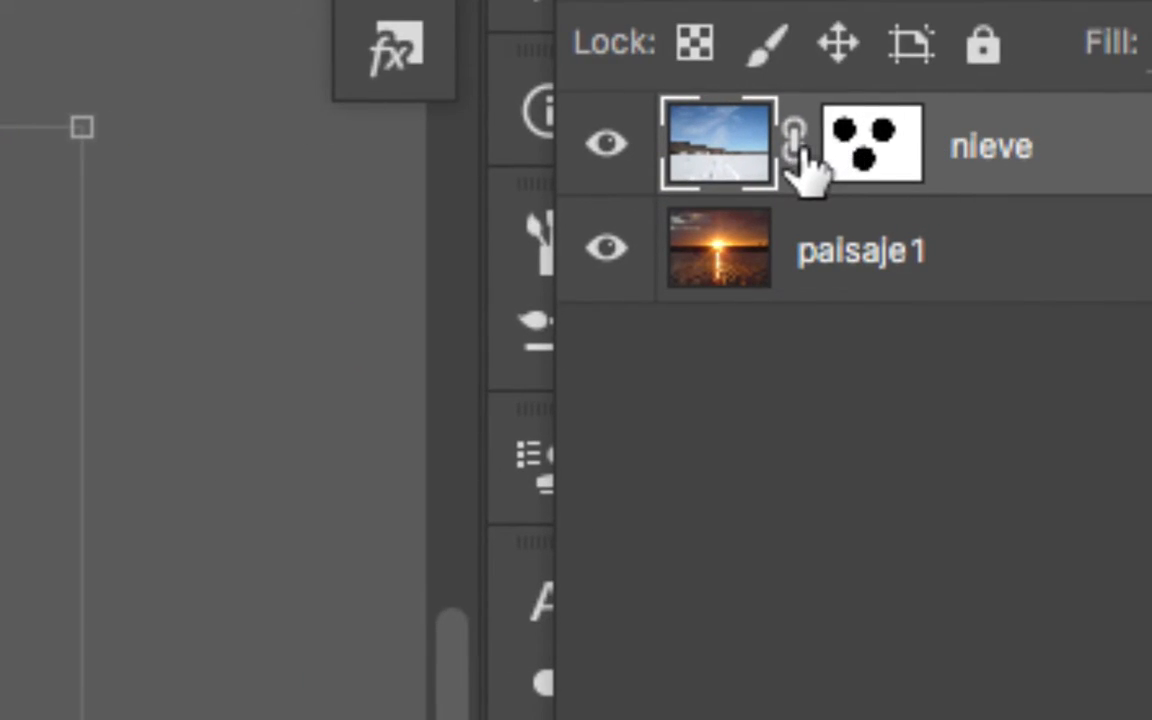
Unlink the nieve layer's image from its layer mask.
left_click(795, 145)
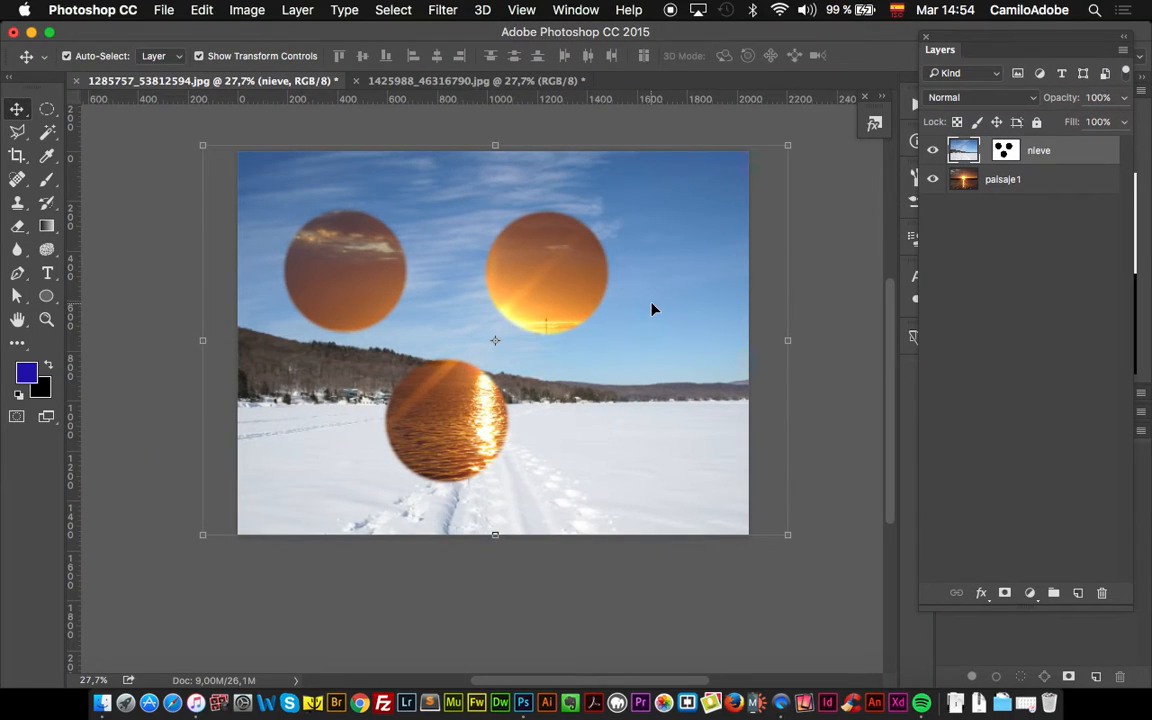
Move the unlinked nieve image on its own beneath its stationary layer mask.
left_click_drag(652, 310, 541, 303)
left_click_drag(565, 355, 667, 365)
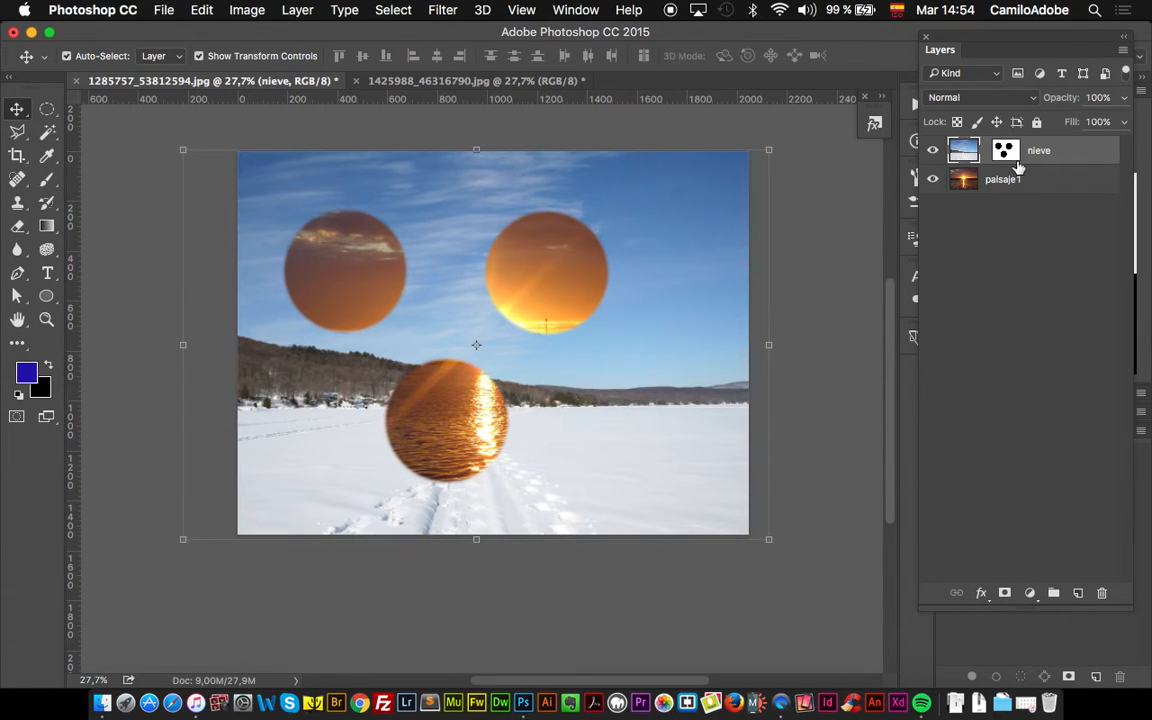
Move the nieve layer mask on its own down and to the right, then try squashing and rotating it and cancel the transform.
left_click(1005, 152)
left_click_drag(548, 296, 605, 342)
left_click_drag(680, 242, 656, 265)
left_click_drag(509, 247, 506, 391)
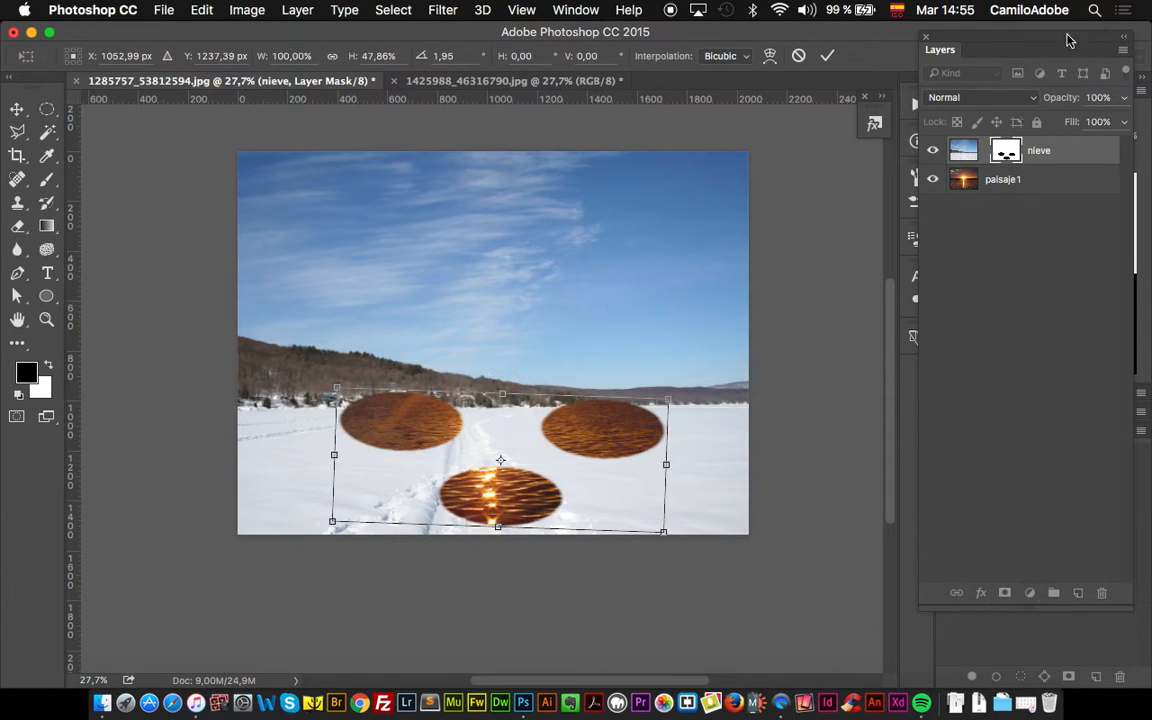
left_click(798, 55)
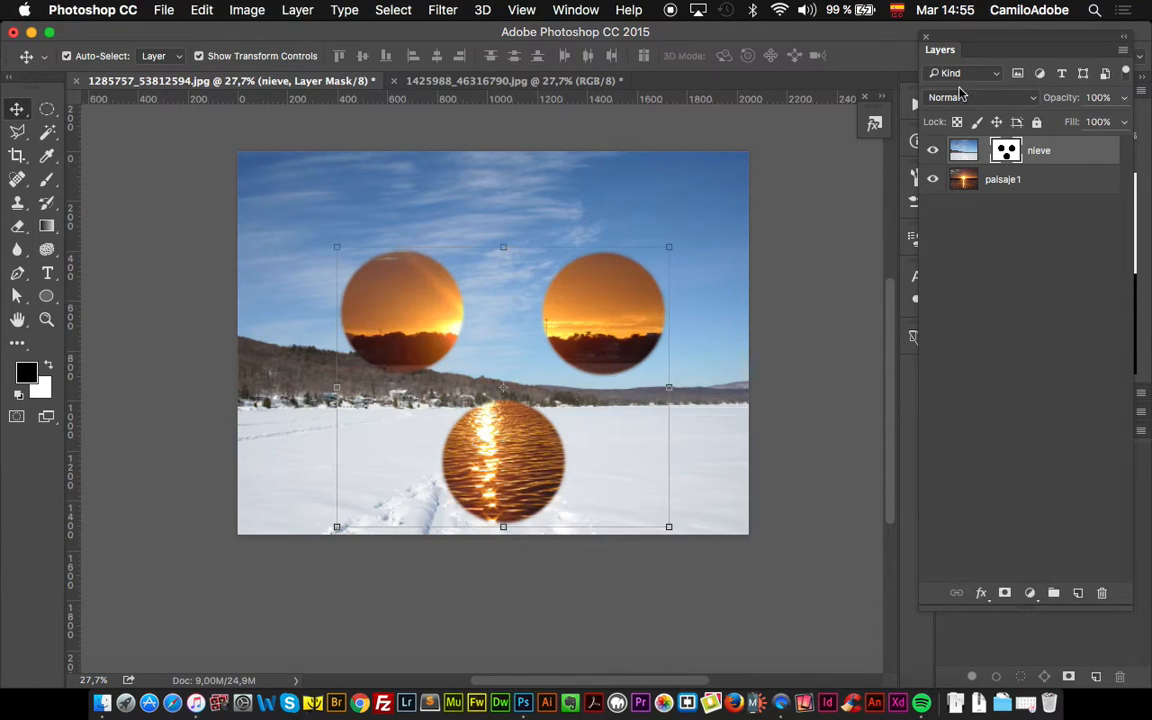
Link the nieve image to its layer mask again, and undo the accidental move of the paisaje1 layer.
left_click(984, 150)
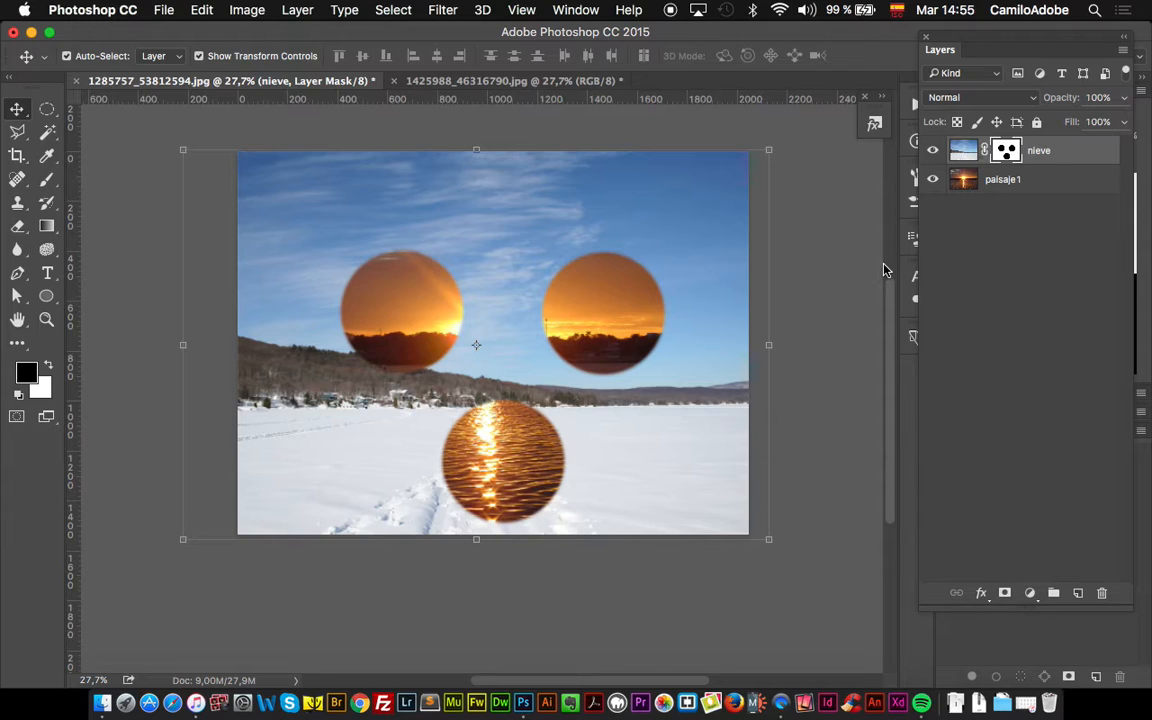
left_click_drag(640, 302, 573, 280)
left_click(970, 148)
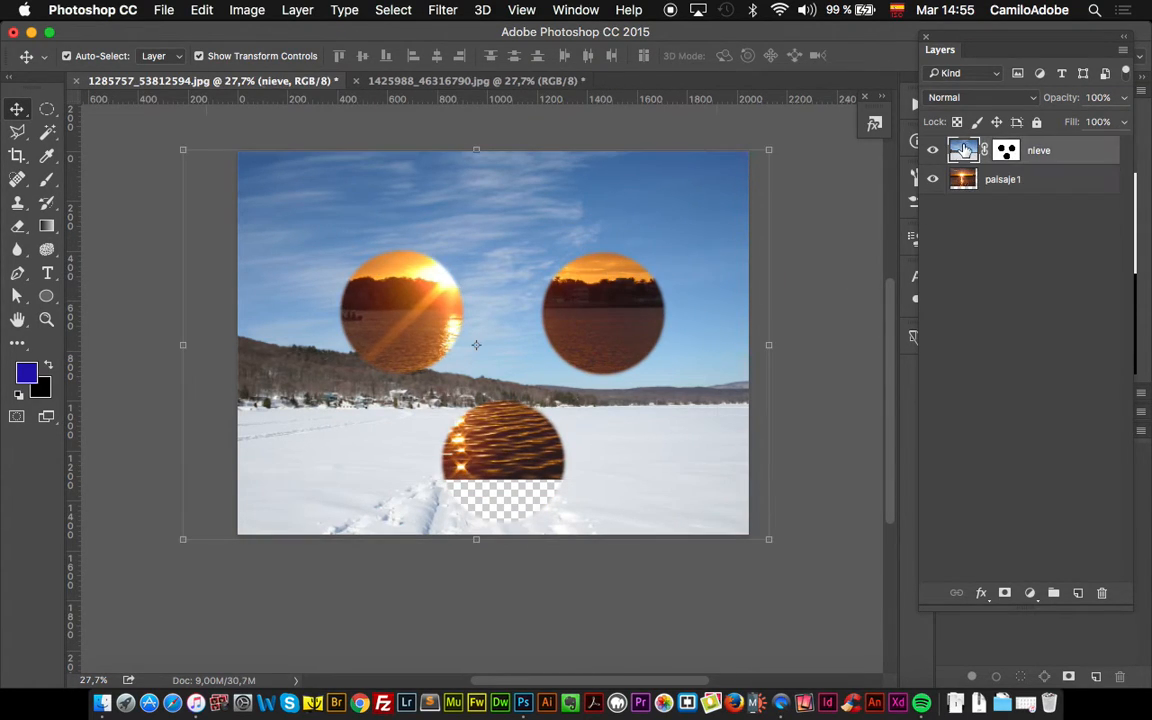
key("super+t")
key("super+z")
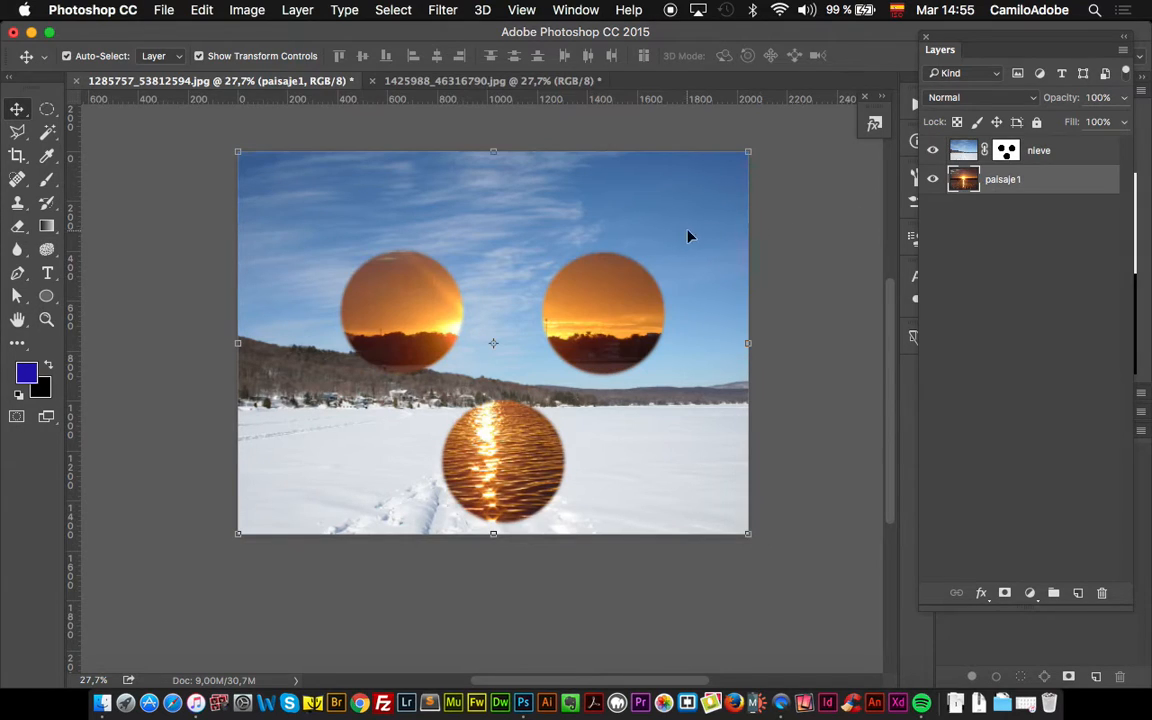
Move the nieve image together with its linked mask slightly down and to the right.
left_click(967, 153)
mouse_move(621, 223)
left_mouse_down()
mouse_move(535, 167)
mouse_move(632, 237)
mouse_move(617, 211)
mouse_move(635, 204)
mouse_move(638, 228)
left_mouse_up()
left_click_drag(637, 227, 638, 226)
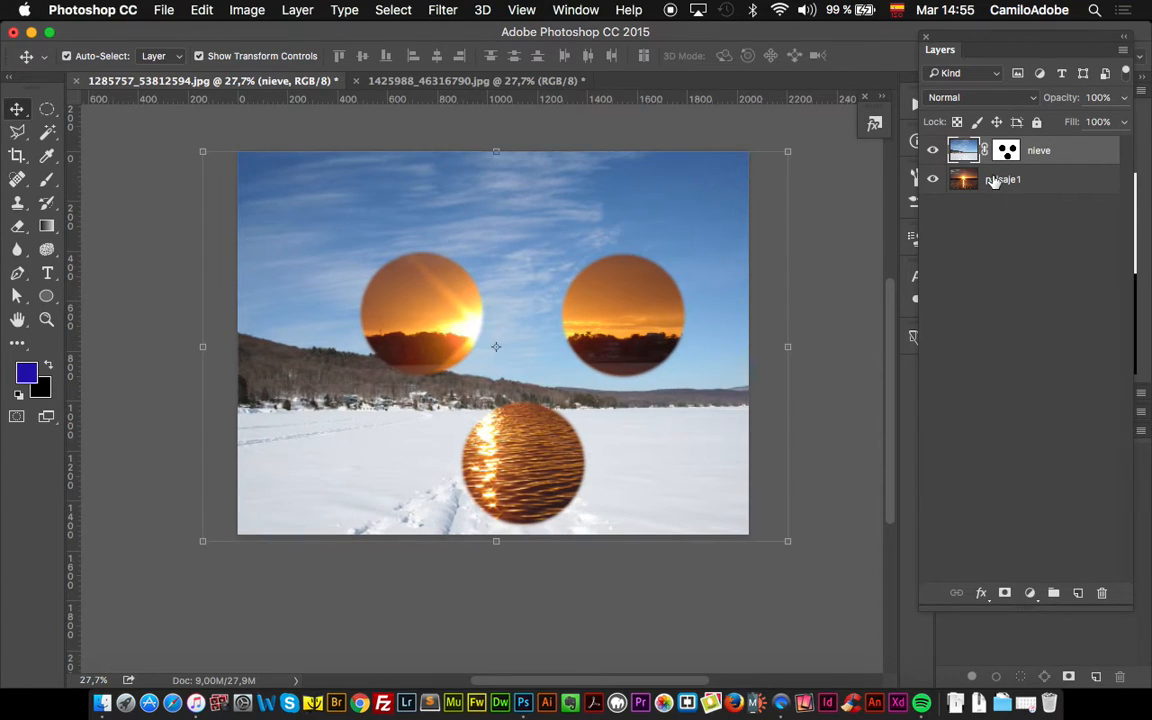
Delete the three-dot layer mask from the nieve layer without applying it.
left_click(1007, 151)
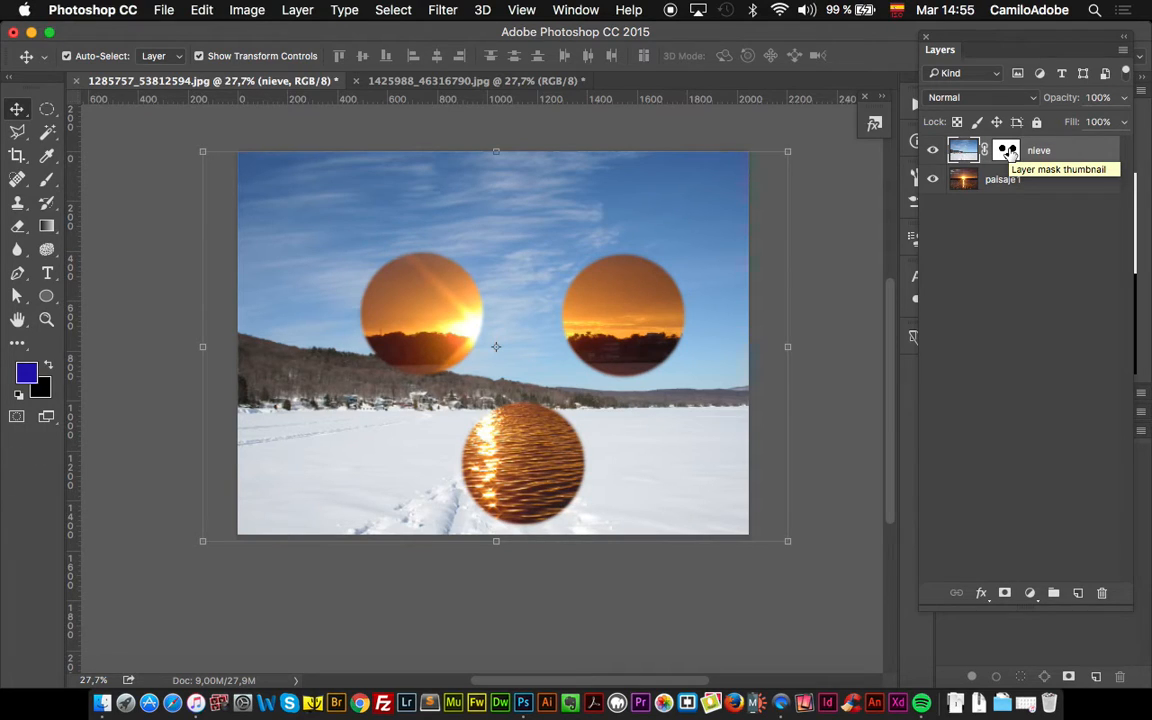
left_click(1006, 152)
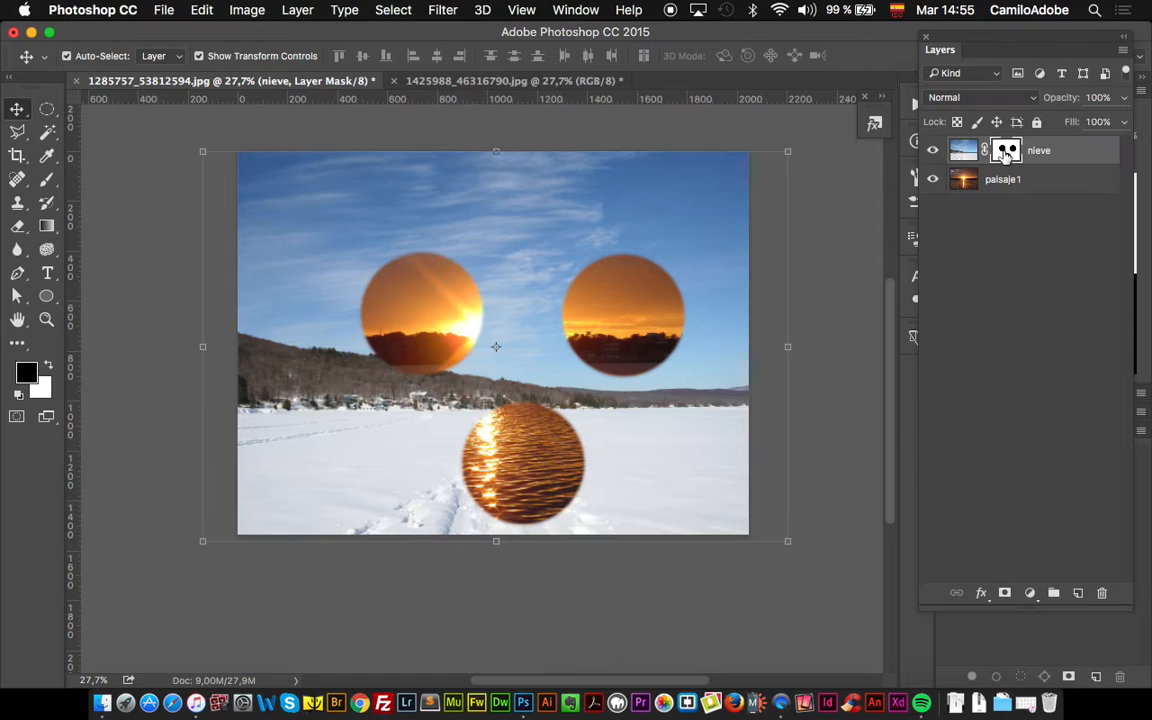
left_click_drag(1007, 152, 1106, 596)
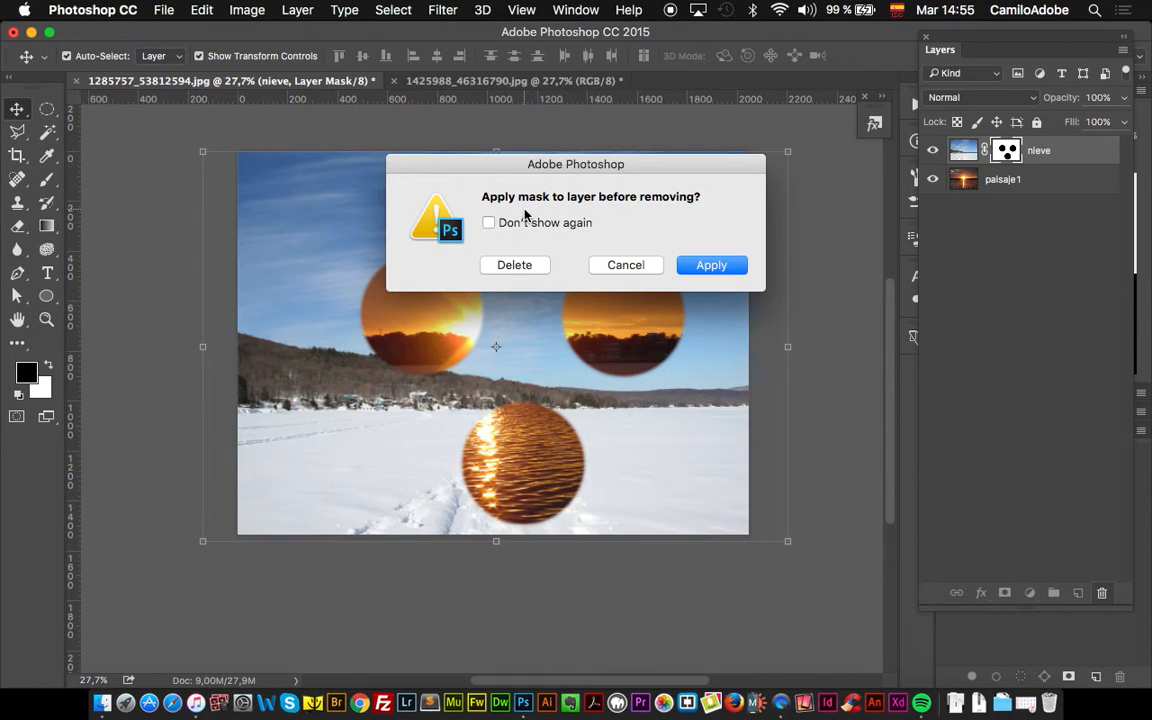
left_click(524, 266)
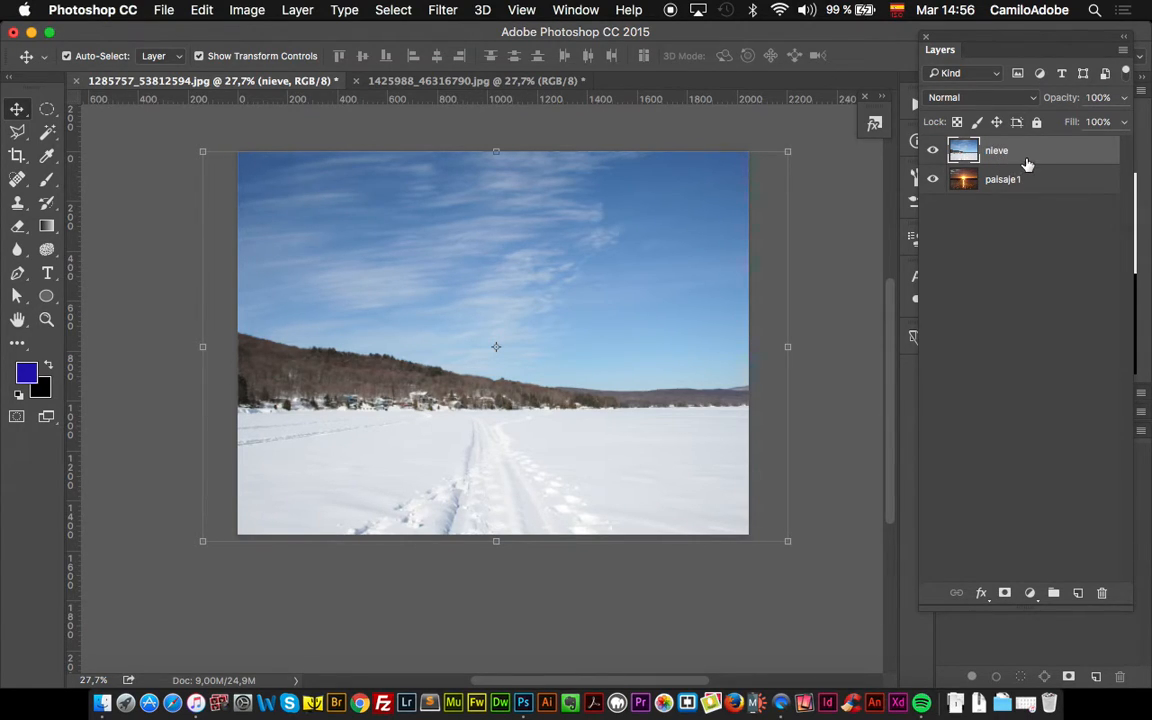
Add a black hide-all mask to the nieve layer and paint a white area around the sun with the 495 px brush.
left_click(1005, 594, "alt")
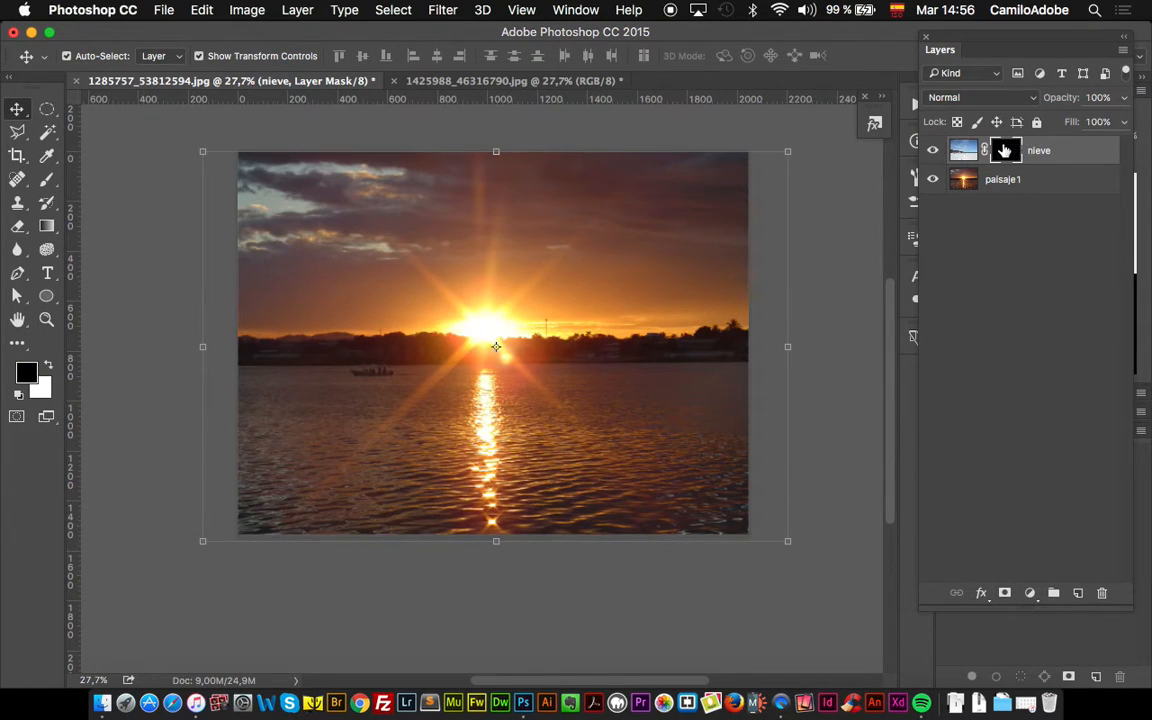
key("x")
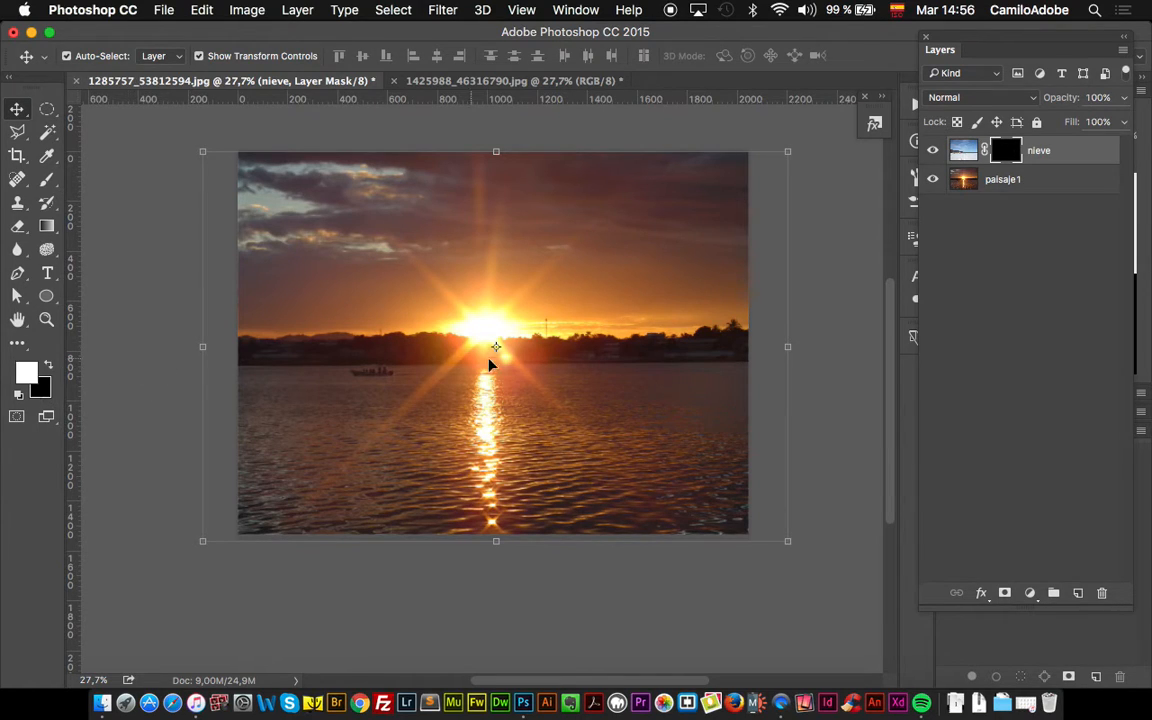
left_click(46, 178)
mouse_move(370, 215)
left_mouse_down()
mouse_move(399, 231)
mouse_move(455, 325)
mouse_move(553, 347)
mouse_move(548, 359)
mouse_move(522, 290)
left_mouse_up()
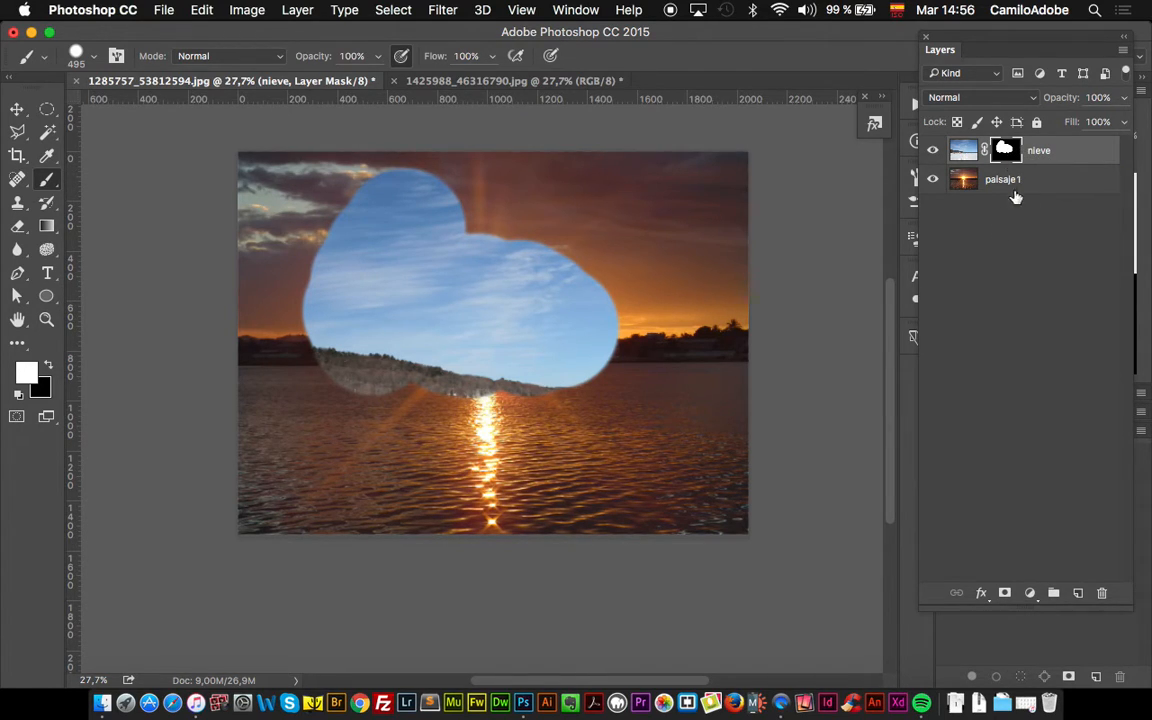
Discard the painted black mask from the nieve layer without applying it.
left_click_drag(1005, 150, 1101, 594)
left_click(507, 268)
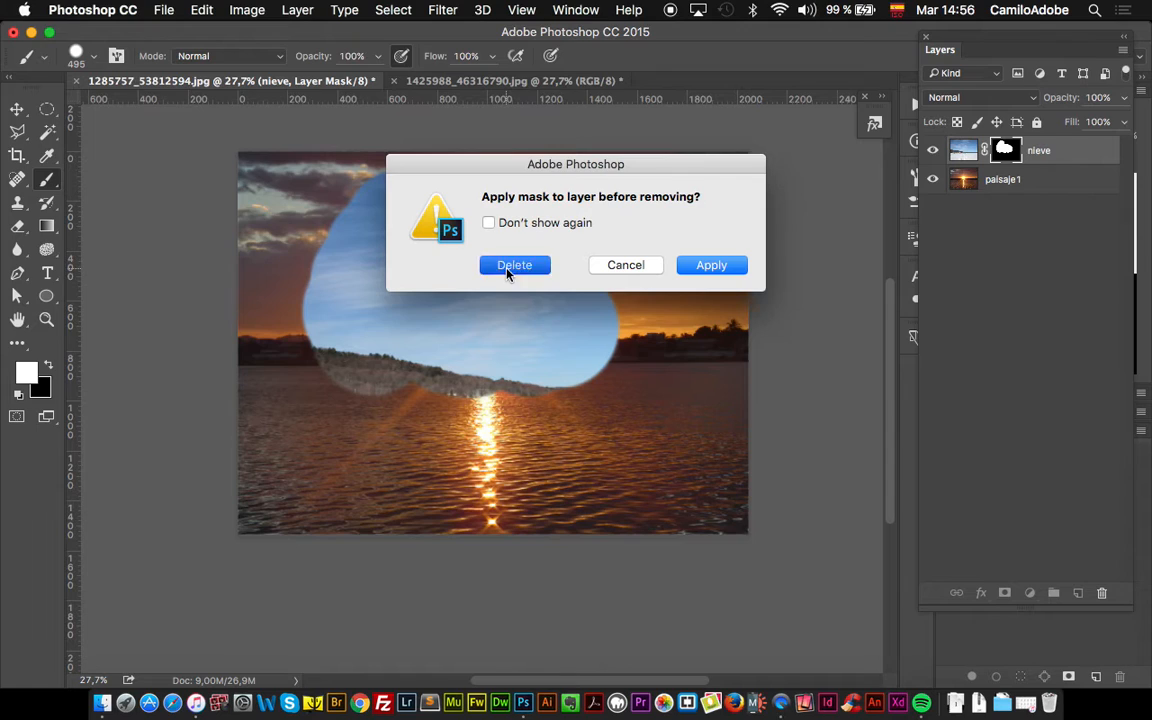
Move the nieve layer right by about 711 px and the paisaje1 layer down, auto-selecting each layer on the canvas.
left_click(18, 109)
left_click_drag(535, 255, 713, 243)
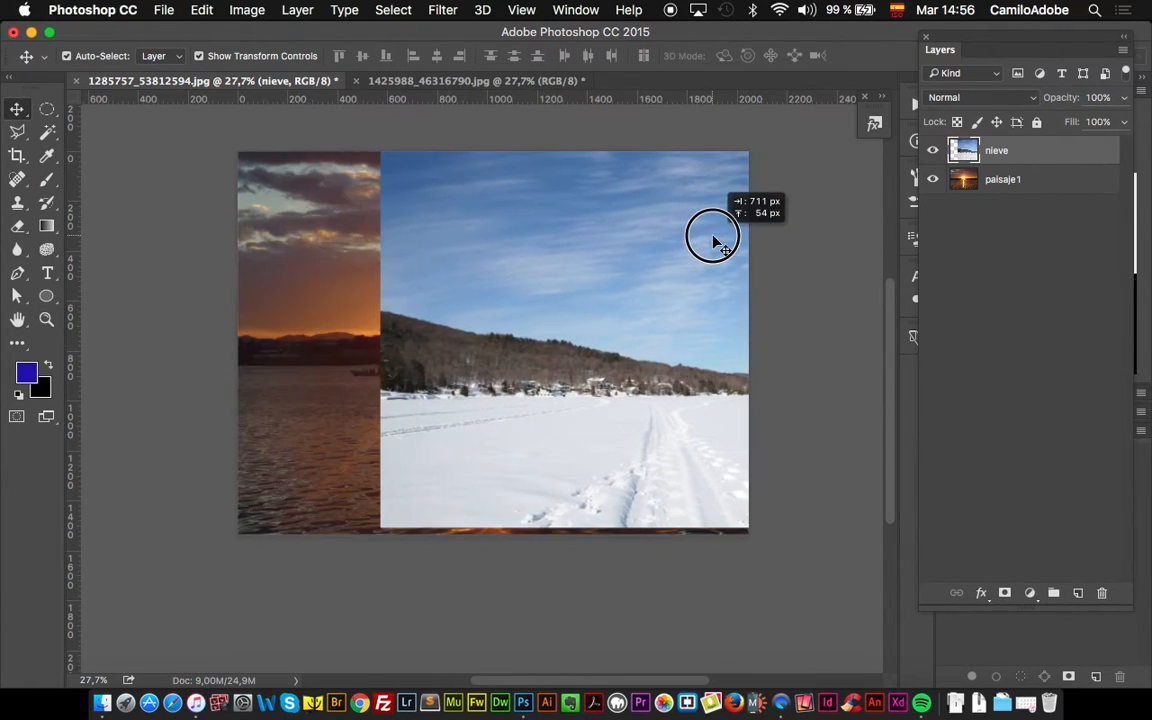
left_click_drag(321, 296, 308, 396)
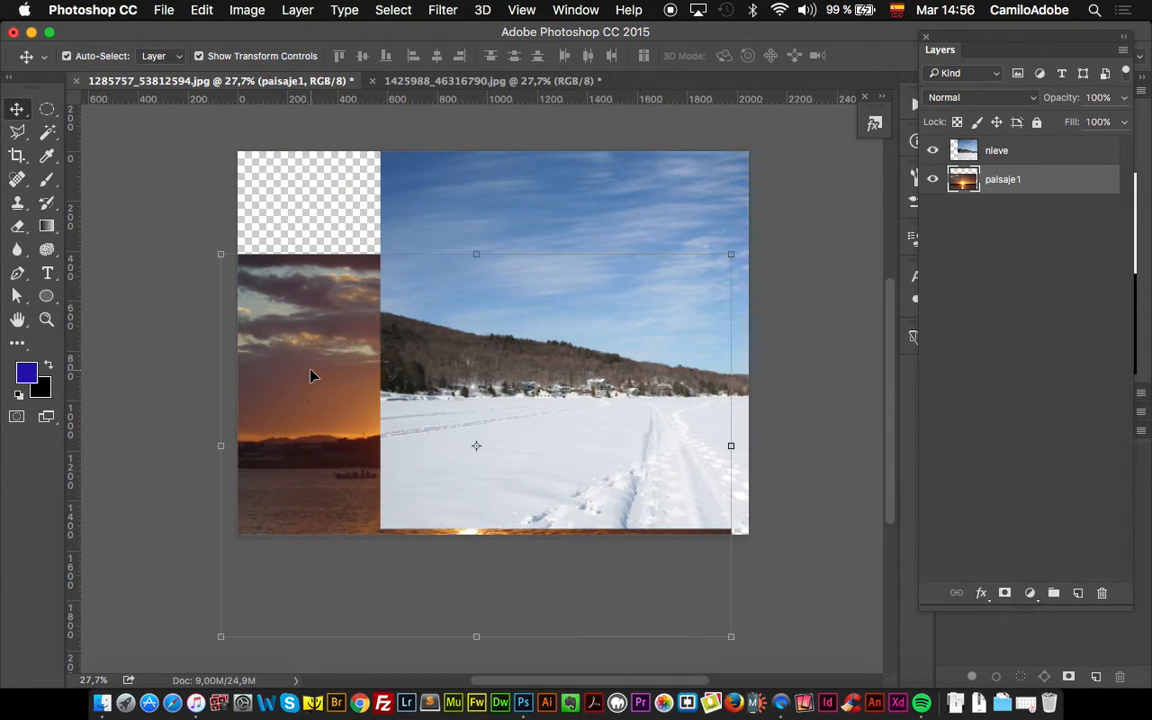
left_click(432, 275)
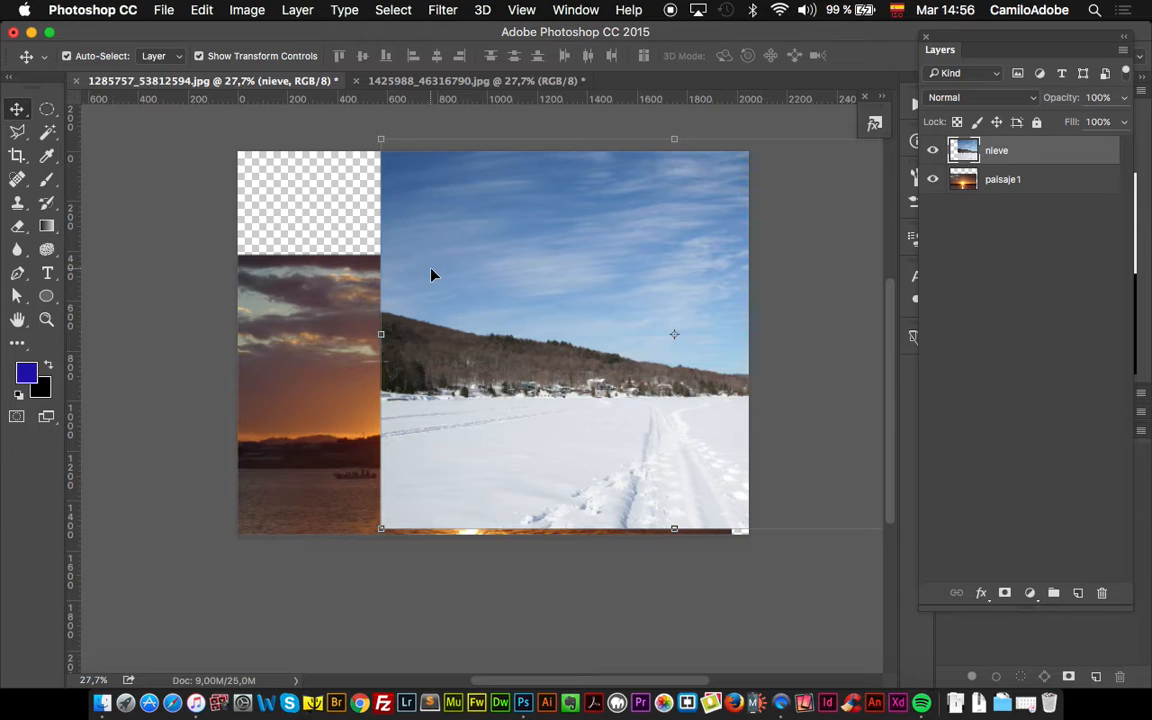
mouse_move(470, 213)
left_mouse_down()
mouse_move(398, 308)
mouse_move(471, 198)
left_mouse_up()
left_click(323, 308)
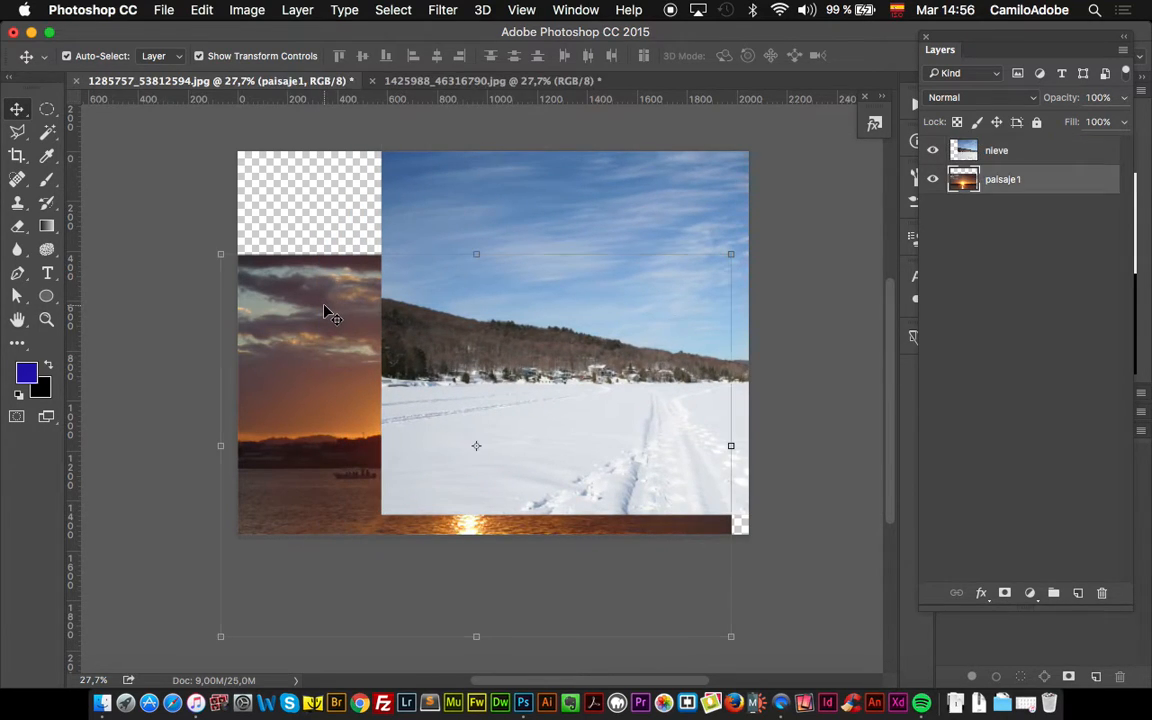
left_click_drag(323, 308, 343, 259)
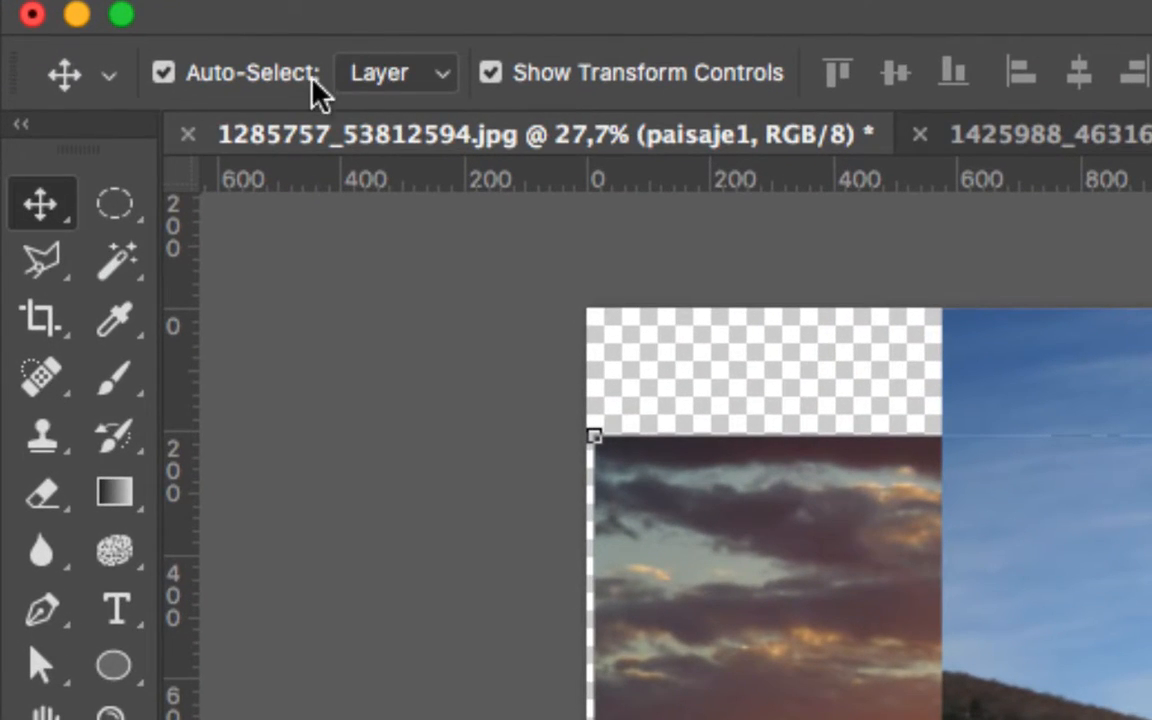
Keep Auto-Select set to Layer and nudge paisaje1 up and left and nieve slightly down.
left_click(385, 78)
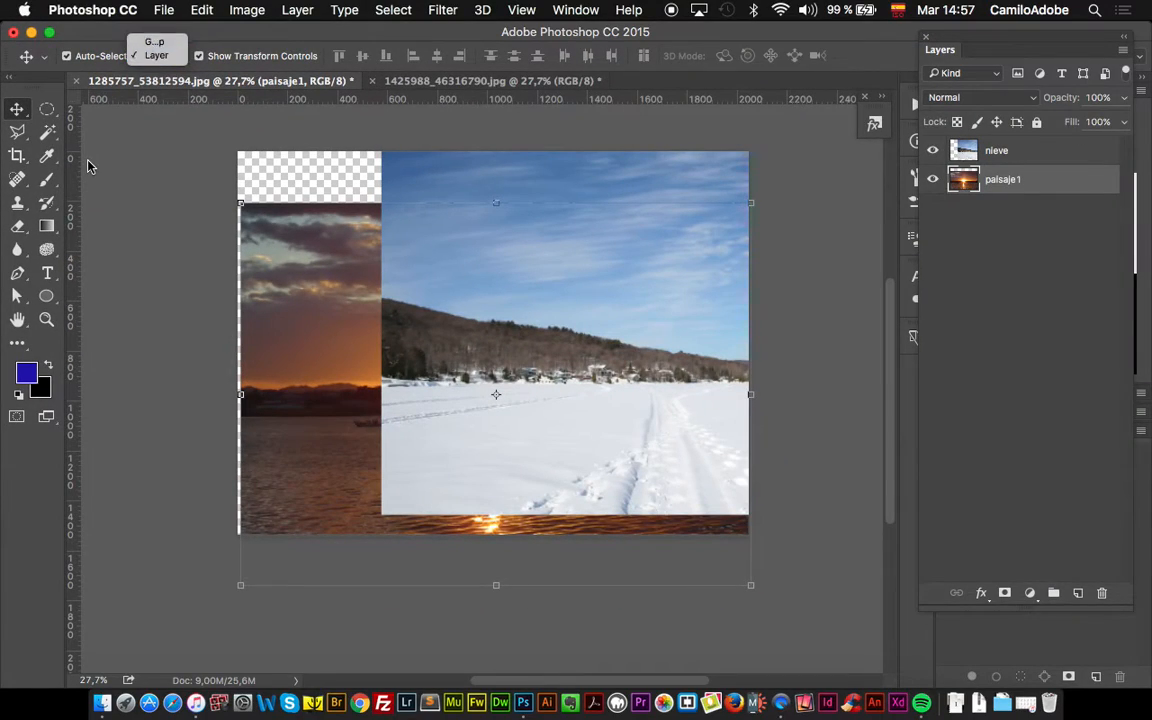
left_click(87, 160)
mouse_move(315, 255)
left_mouse_down()
mouse_move(291, 193)
mouse_move(308, 247)
left_mouse_up()
mouse_move(561, 301)
left_mouse_down()
mouse_move(571, 311)
mouse_move(562, 318)
left_mouse_up()
Turn off Auto-Select, choose the nieve layer from the layer list and move it down and to the left.
left_click(66, 56)
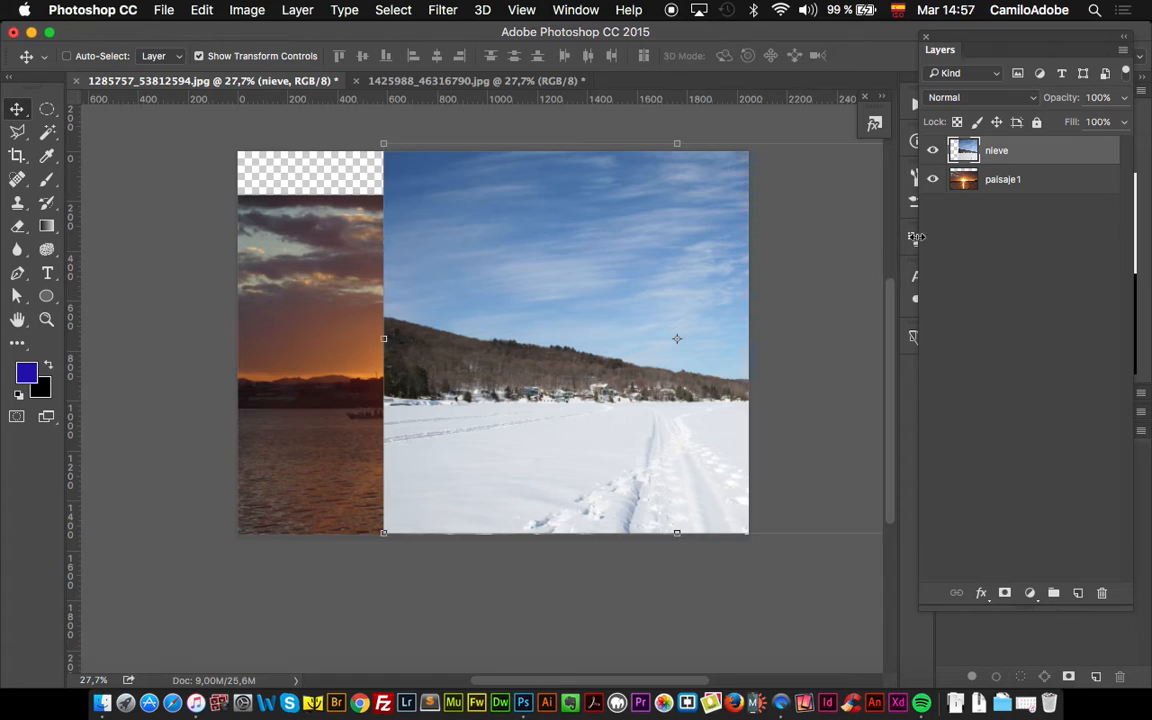
left_click(1042, 178)
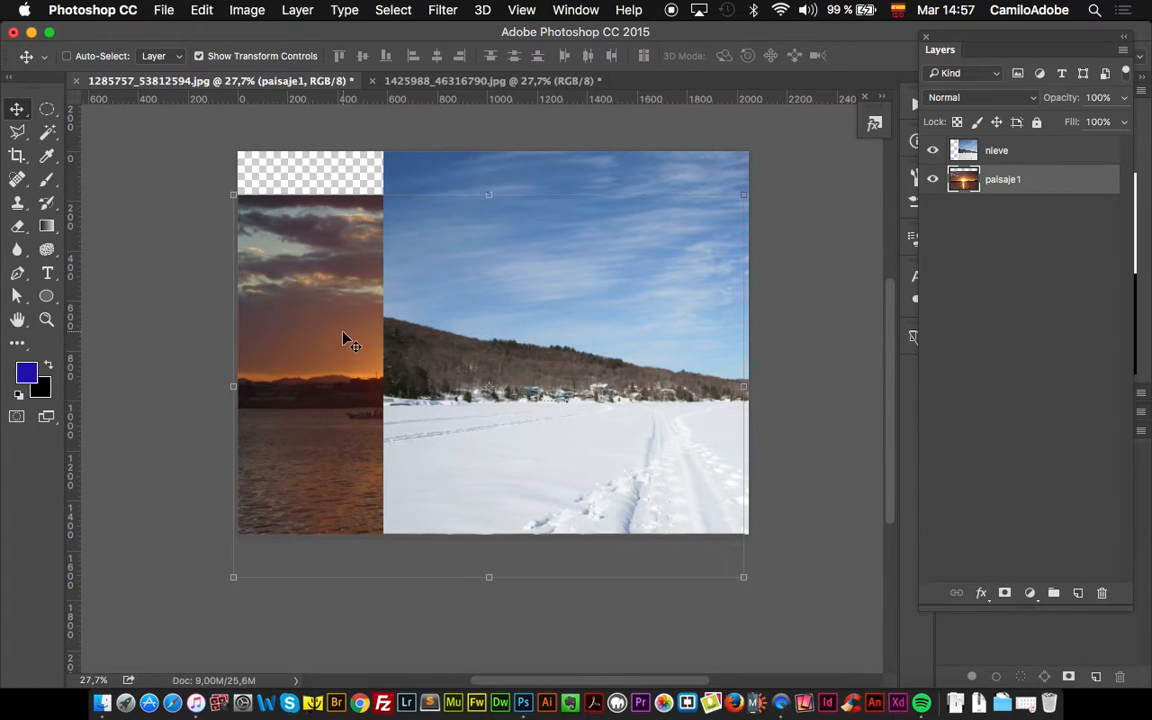
left_click(1024, 154)
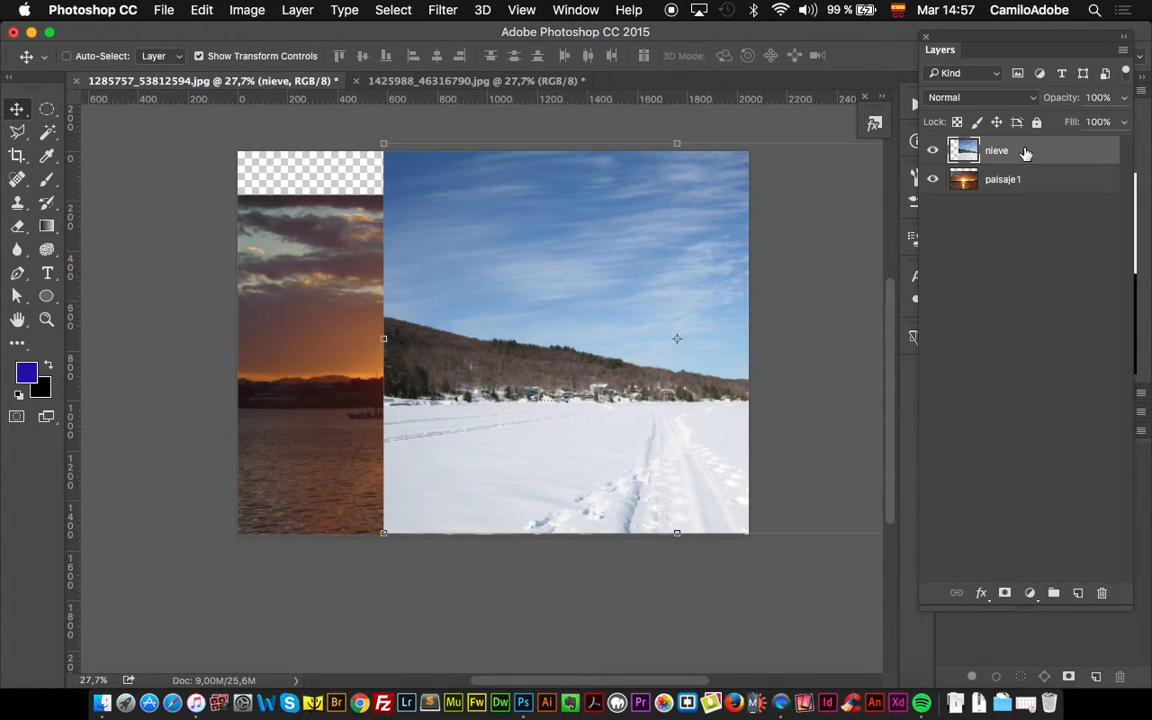
left_click_drag(625, 285, 541, 372)
Deselect all layers, then temporarily auto-select paisaje1 and nieve on the canvas and move each back to cover the document.
left_click(986, 341)
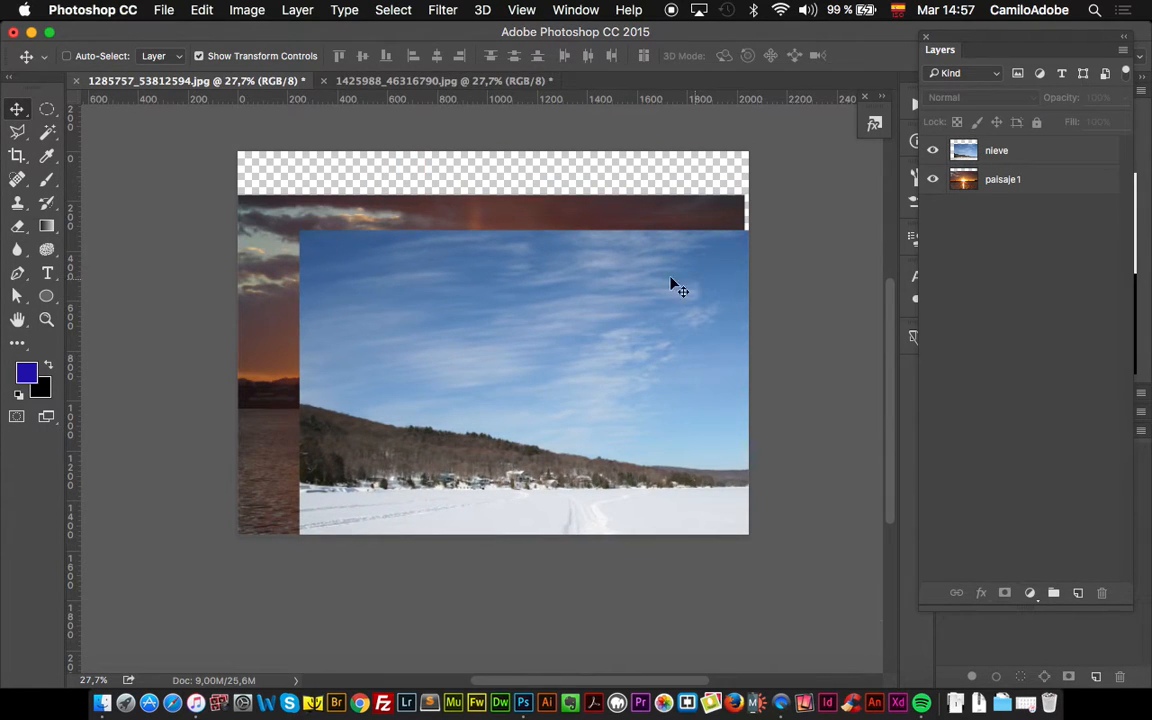
left_click(623, 218, "super")
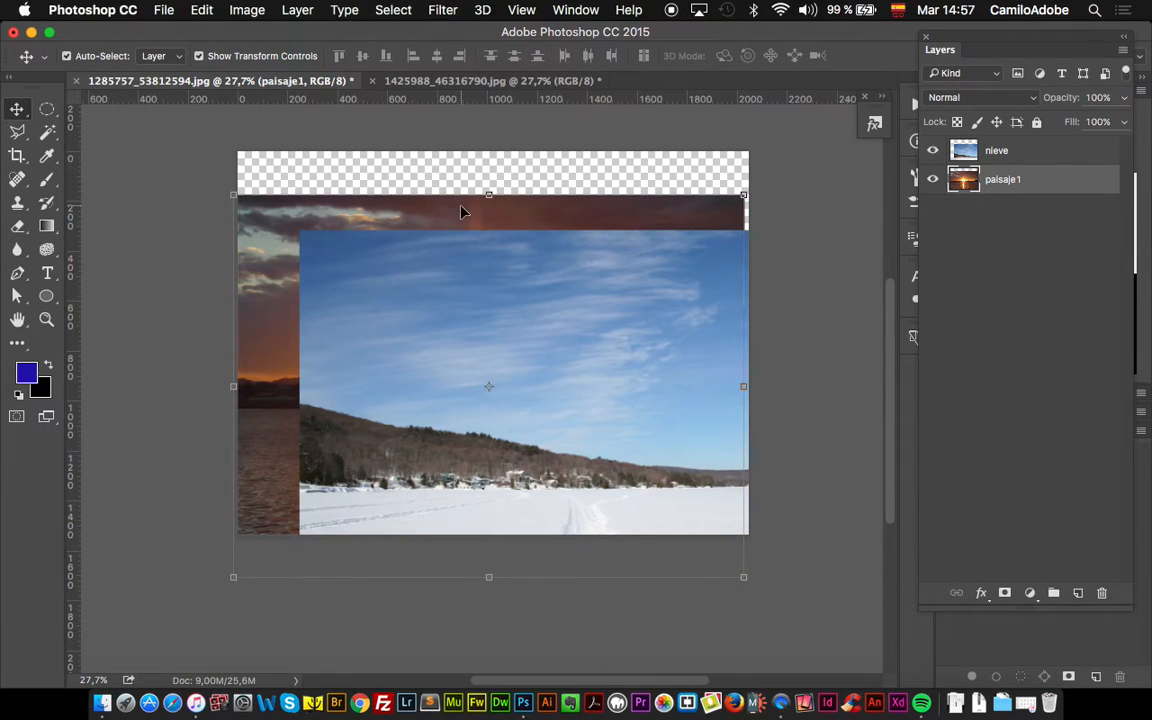
left_click_drag(463, 215, 452, 162)
left_click_drag(553, 319, 488, 231)
left_click_drag(571, 278, 558, 267)
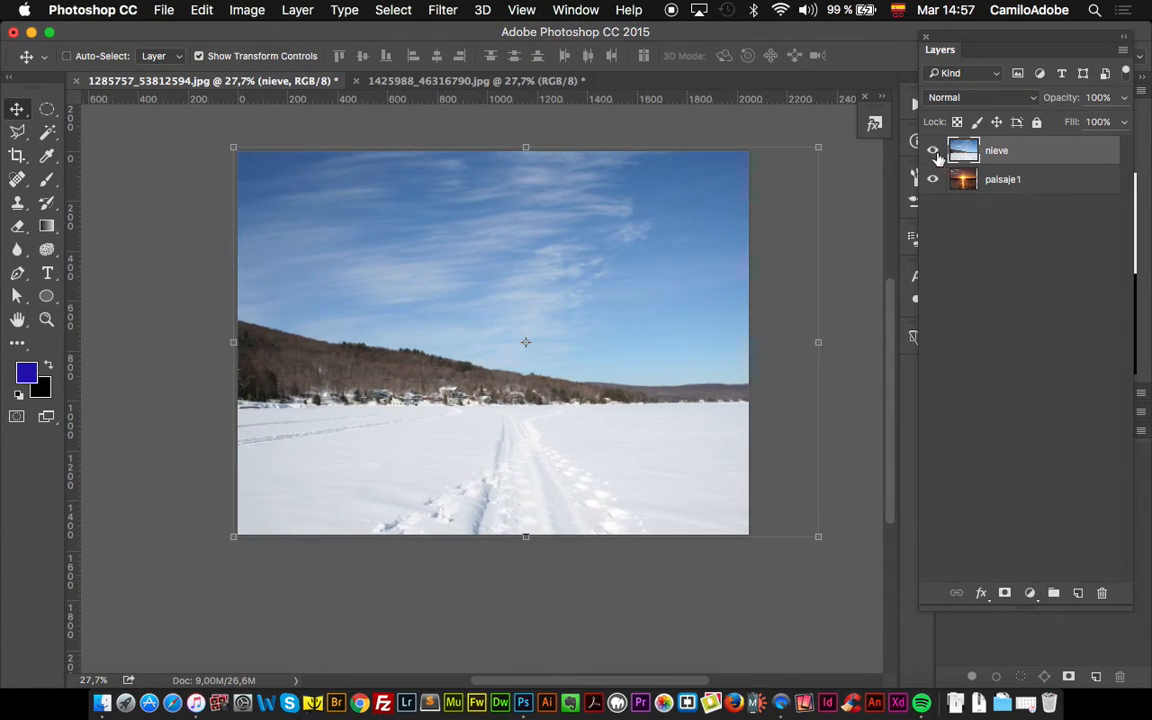
Hide the nieve layer, nudge paisaje1 to fit the canvas, and show and reselect nieve.
left_click(932, 150)
left_click(1007, 180)
mouse_move(612, 262)
left_mouse_down()
mouse_move(630, 262)
mouse_move(620, 265)
left_mouse_up()
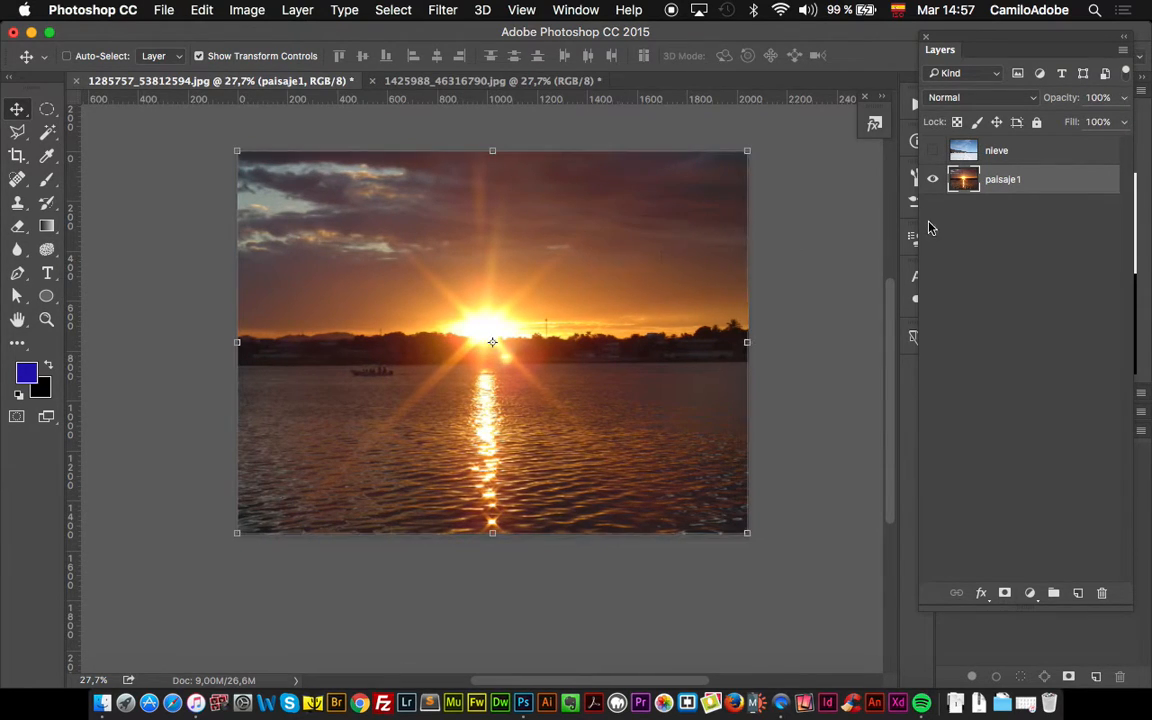
left_click(932, 150)
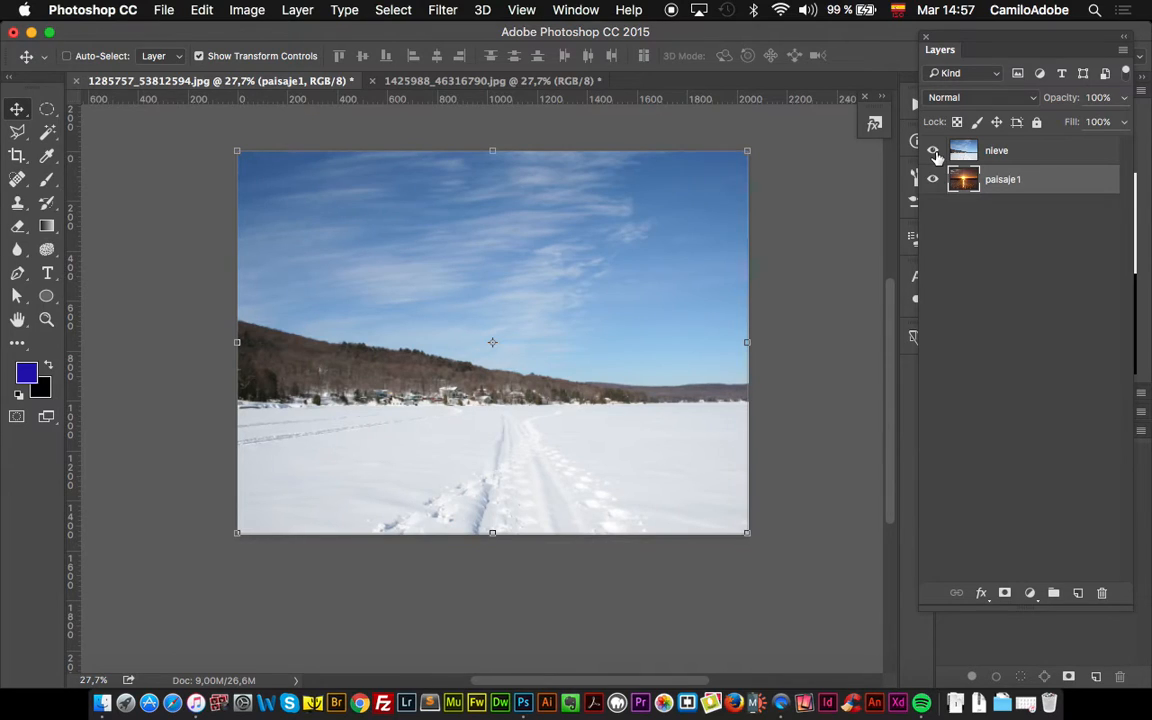
left_click(1052, 153)
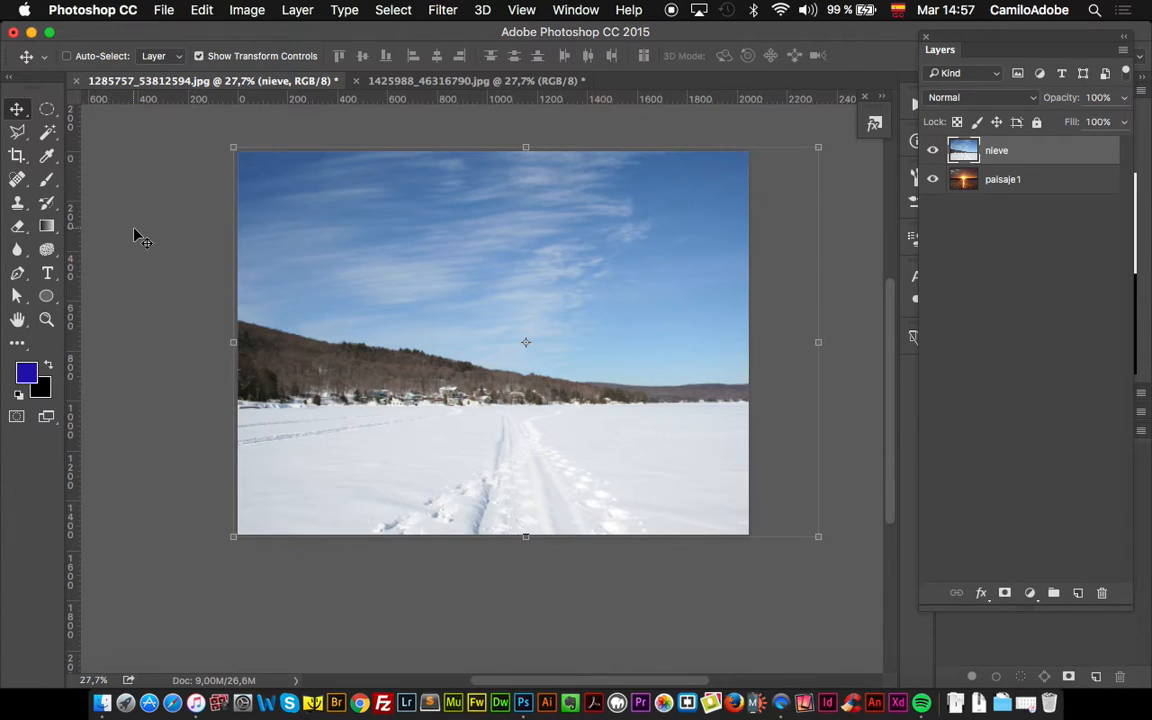
Open the image 1426646_14482554.jpg, converting its colors to the working space.
left_click(164, 12)
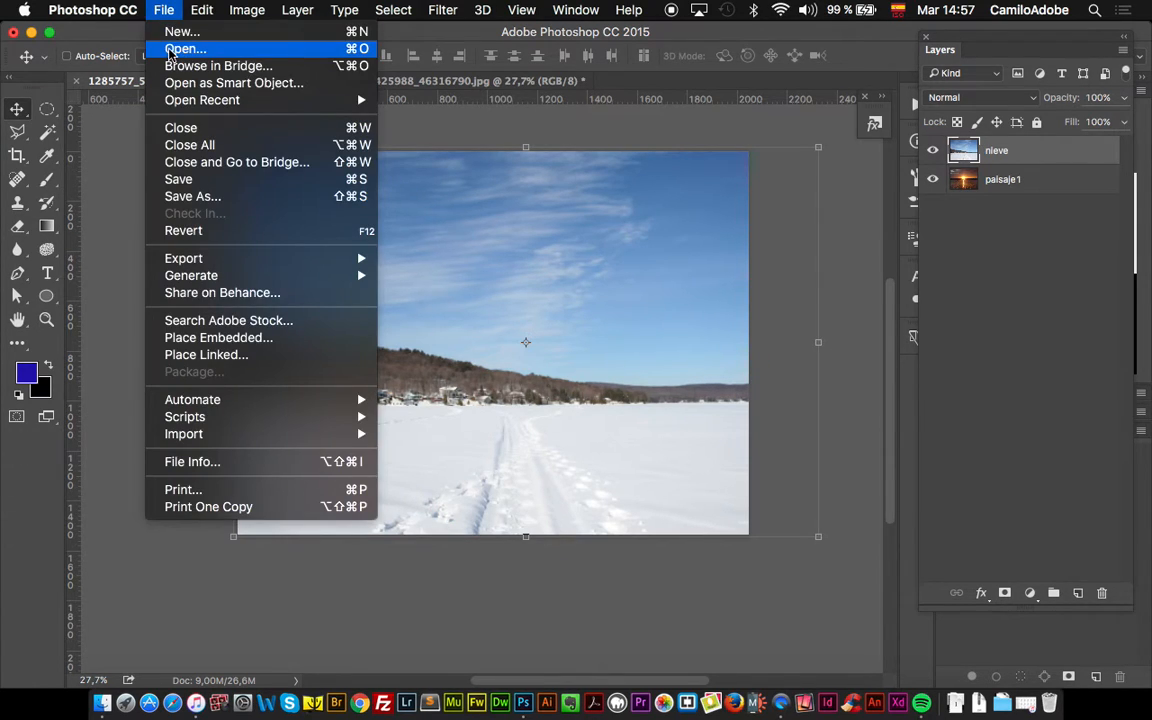
left_click(172, 48)
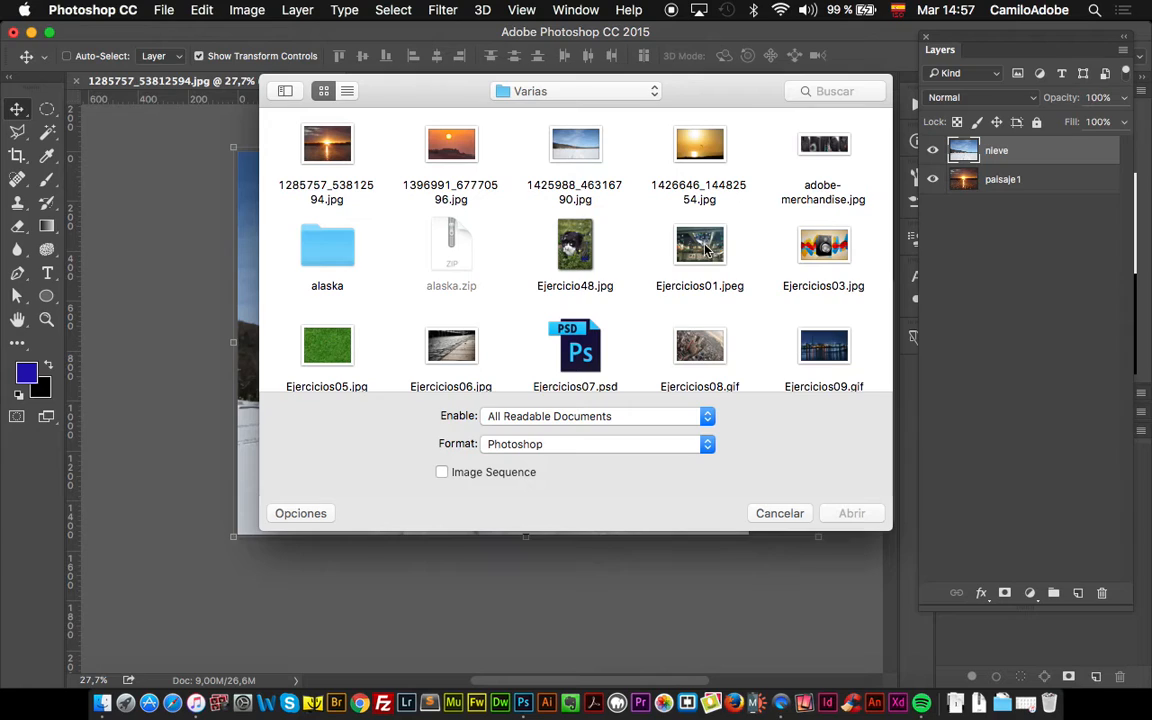
double_click(703, 143)
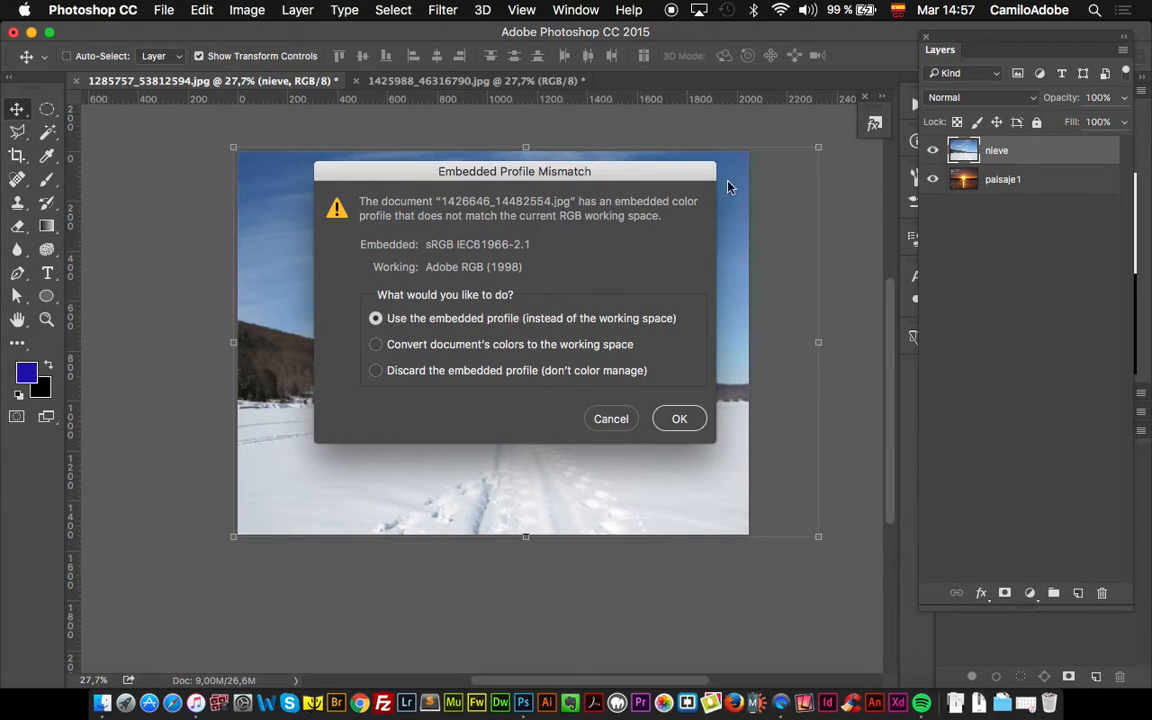
left_click(560, 344)
left_click(674, 420)
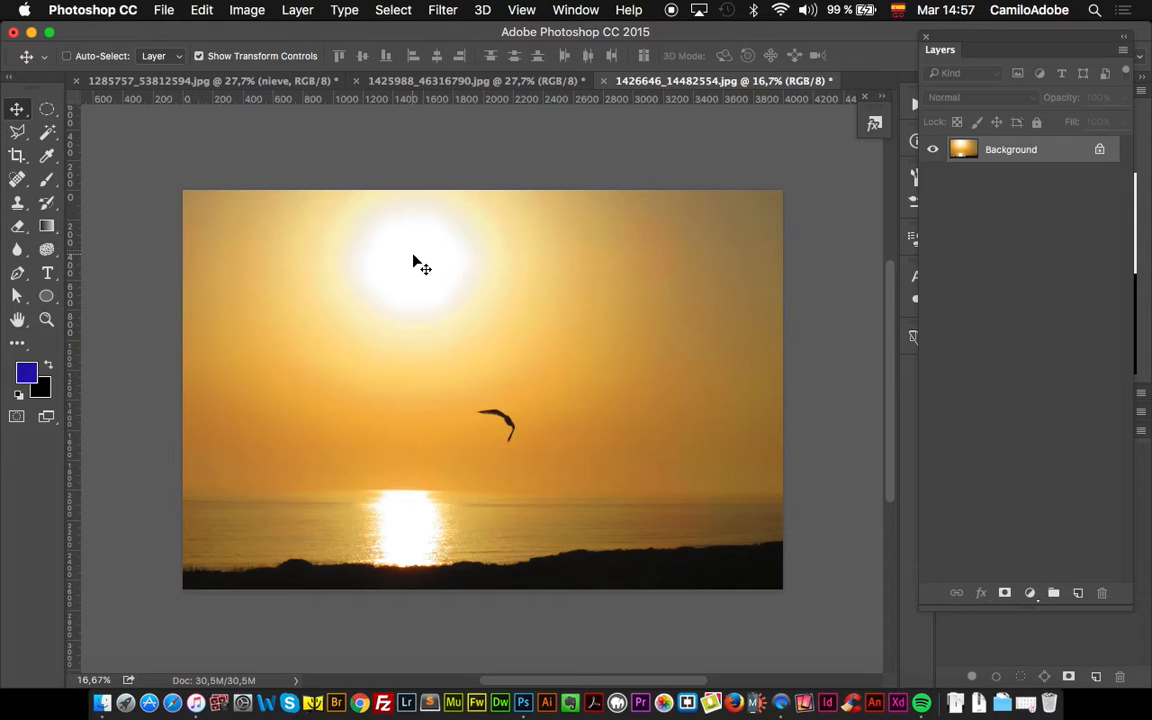
Bring the yellow sunset photo into the 1285757_53812594.jpg document as the uppermost layer, aligned with the canvas's upper edge.
left_click_drag(413, 256, 488, 303)
left_click_drag(560, 381, 562, 329)
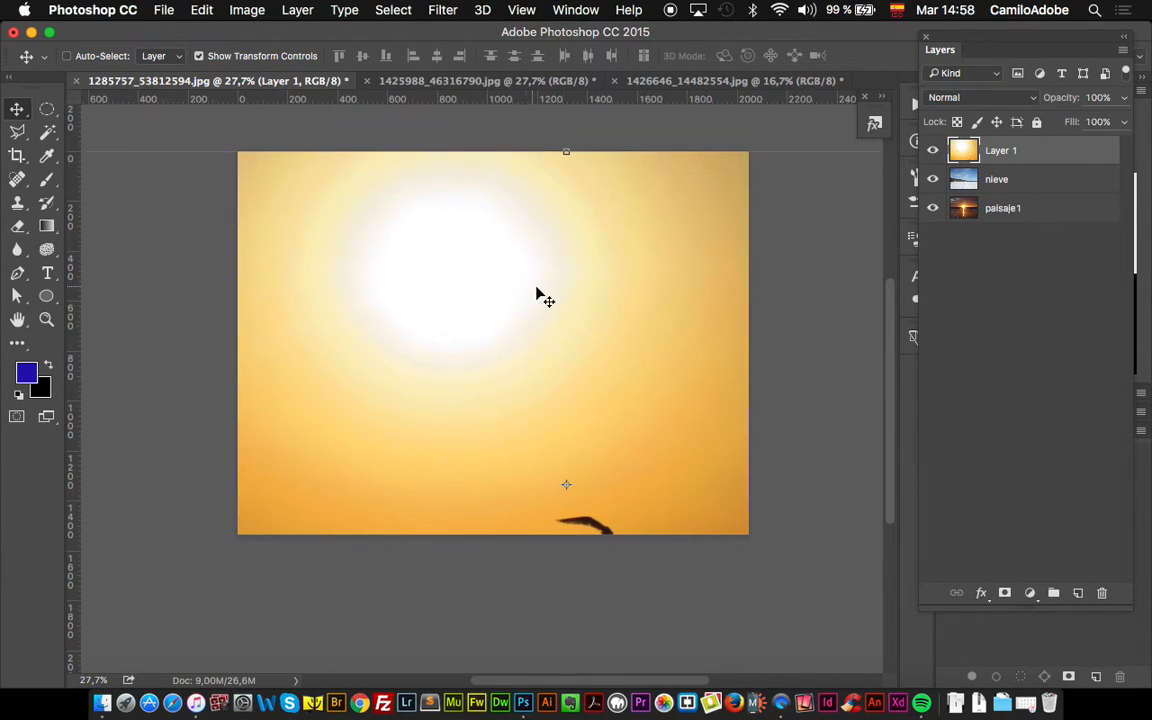
Scale the yellow sunset layer down to about 57.9% and position it over the whole canvas.
key("z")
left_click(549, 288, "alt")
left_click(549, 288, "alt")
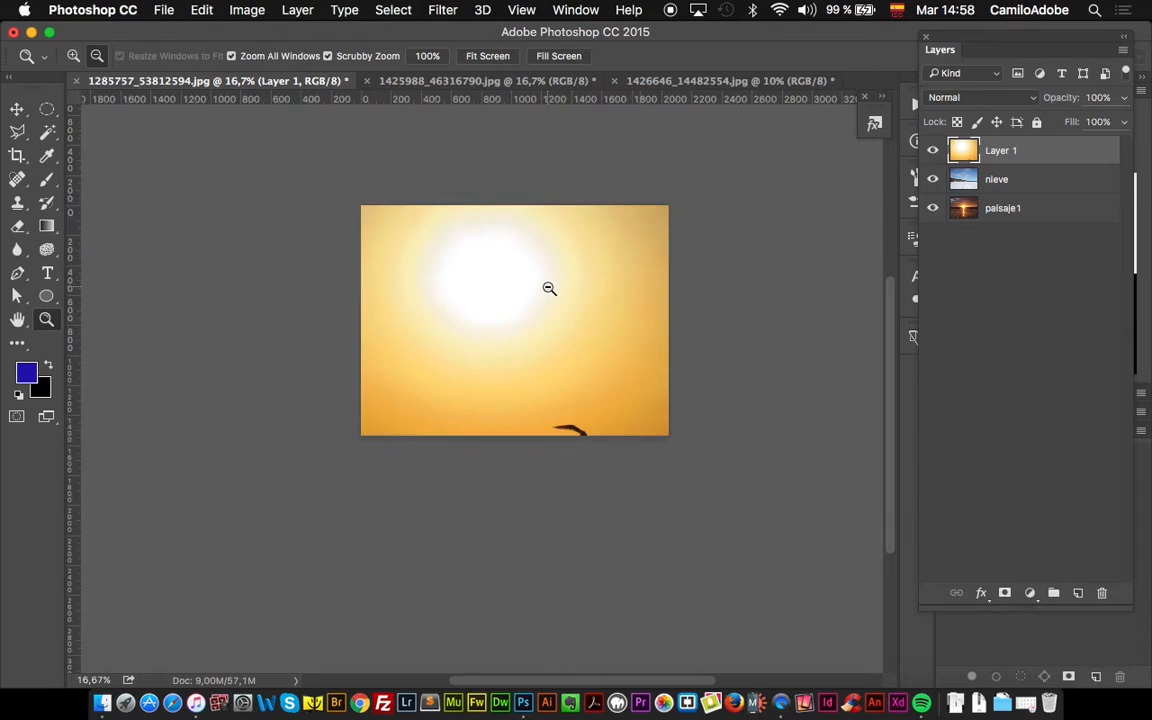
left_click(549, 288, "alt")
left_click(17, 108)
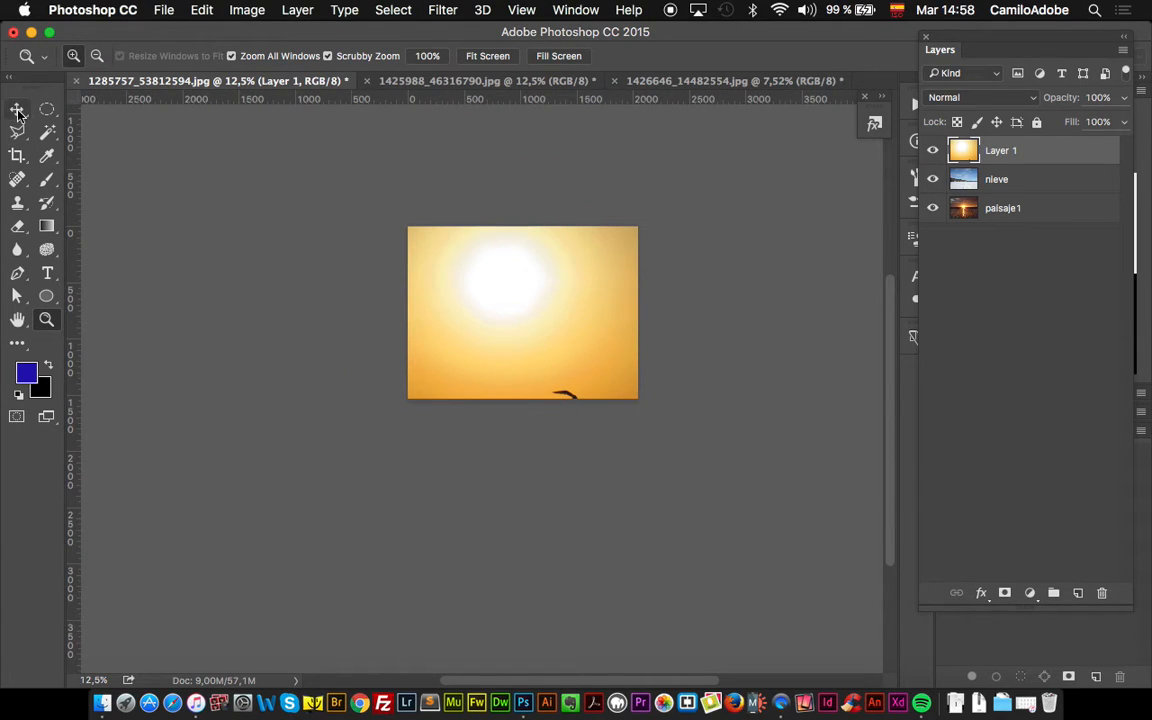
left_click_drag(780, 524, 610, 366)
left_click_drag(507, 372, 560, 370)
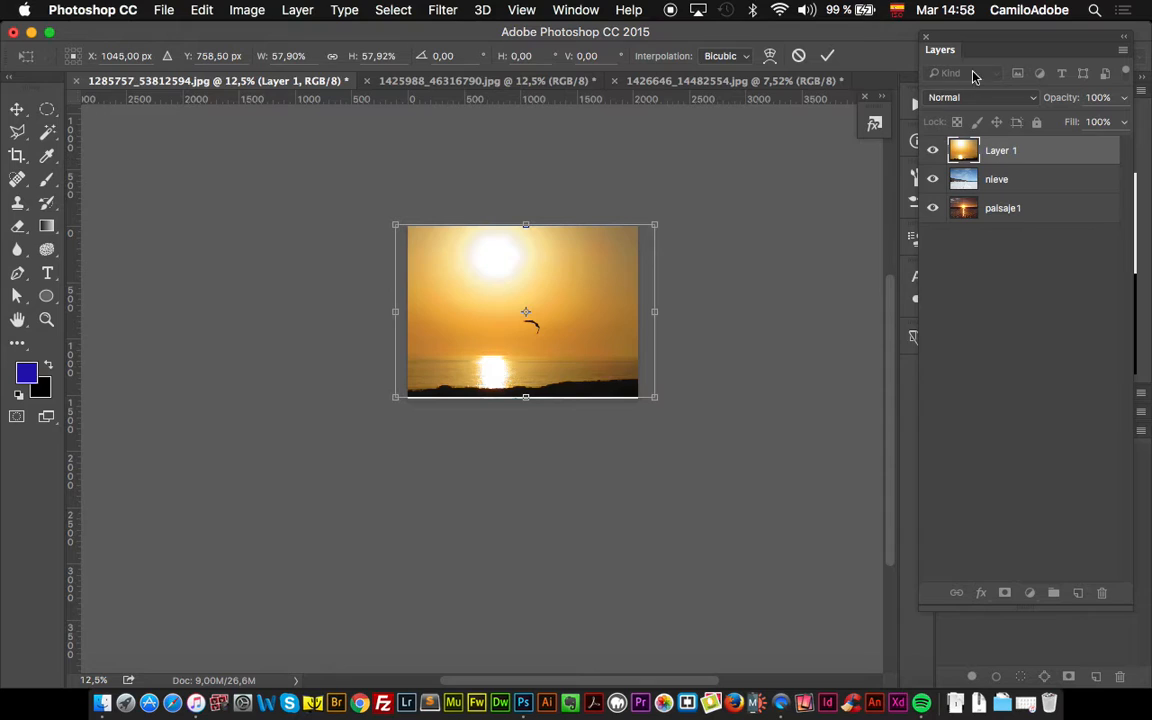
key("Return")
Nudge the yellow sunset layer vertically until it covers the gap along the canvas's lower edge.
key("z")
left_click_drag(586, 333, 630, 296)
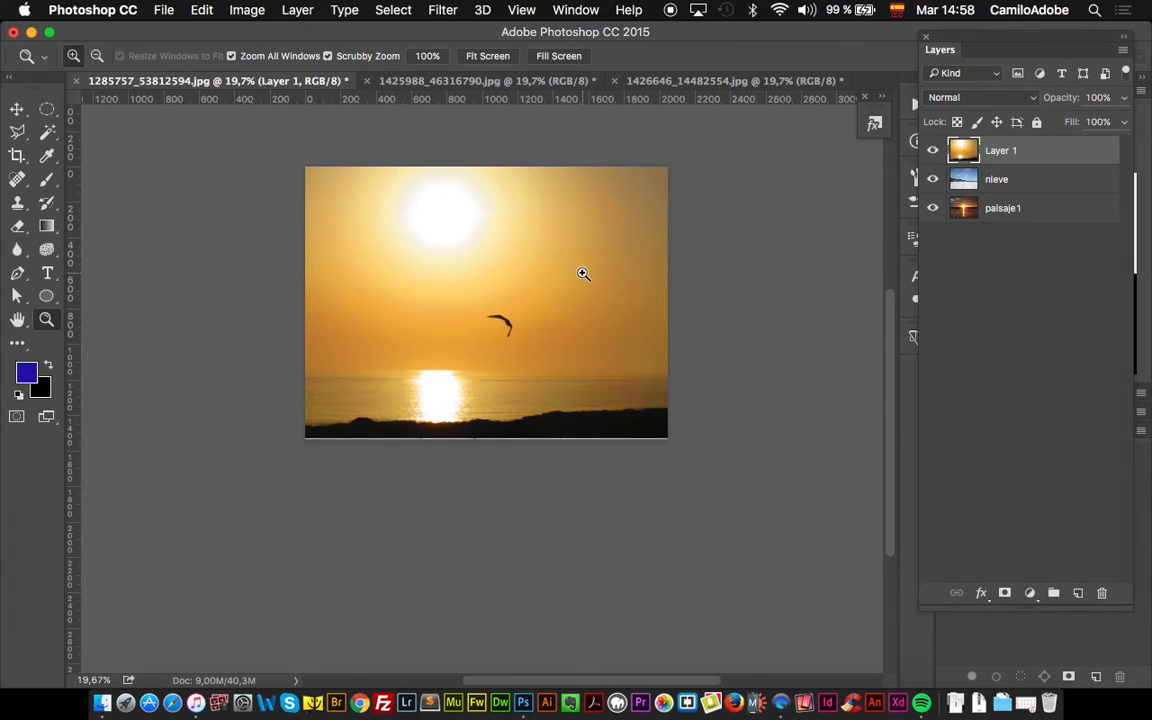
key("v")
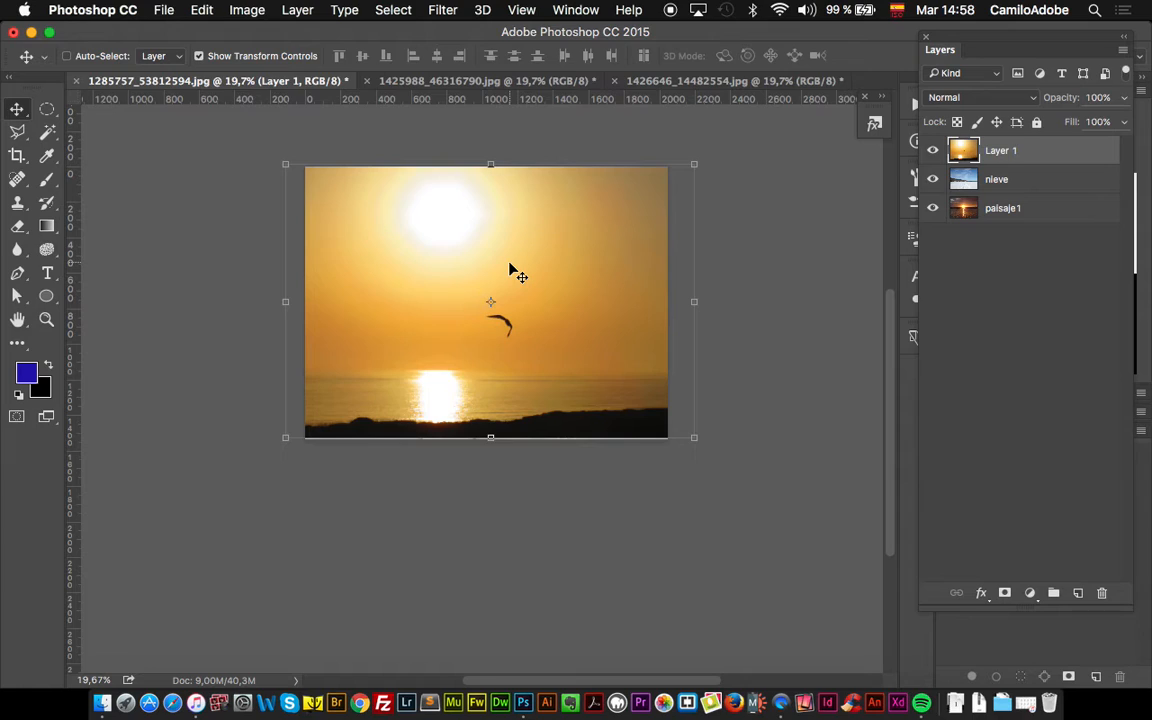
key("Down")
key("Down")
key("Down")
key("Down")
key("Down")
key("Down")
key("Down")
key("Down")
key("Down")
key("Down")
key("Down")
key("Up")
key("Up")
key("Up")
key("Up")
key("Up")
key("Up")
key("Up")
key("Up")
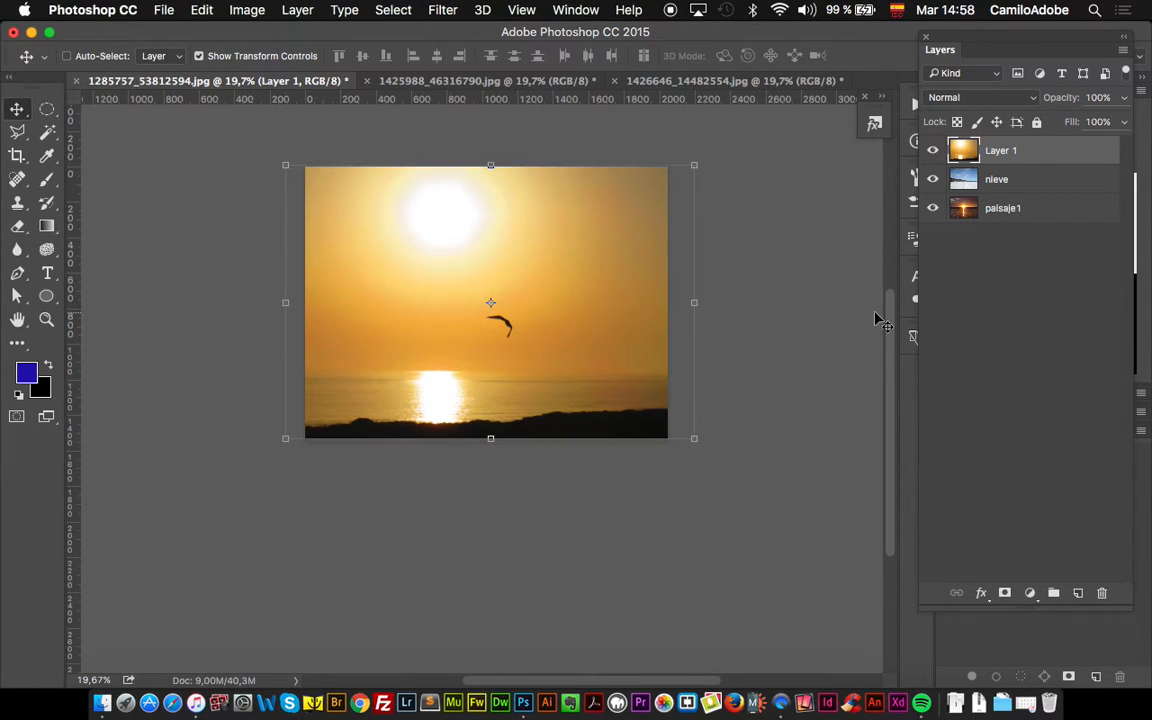
Deselect all layers and add a Solid Color fill layer in magenta #ad1479 above the photos.
left_click(995, 341)
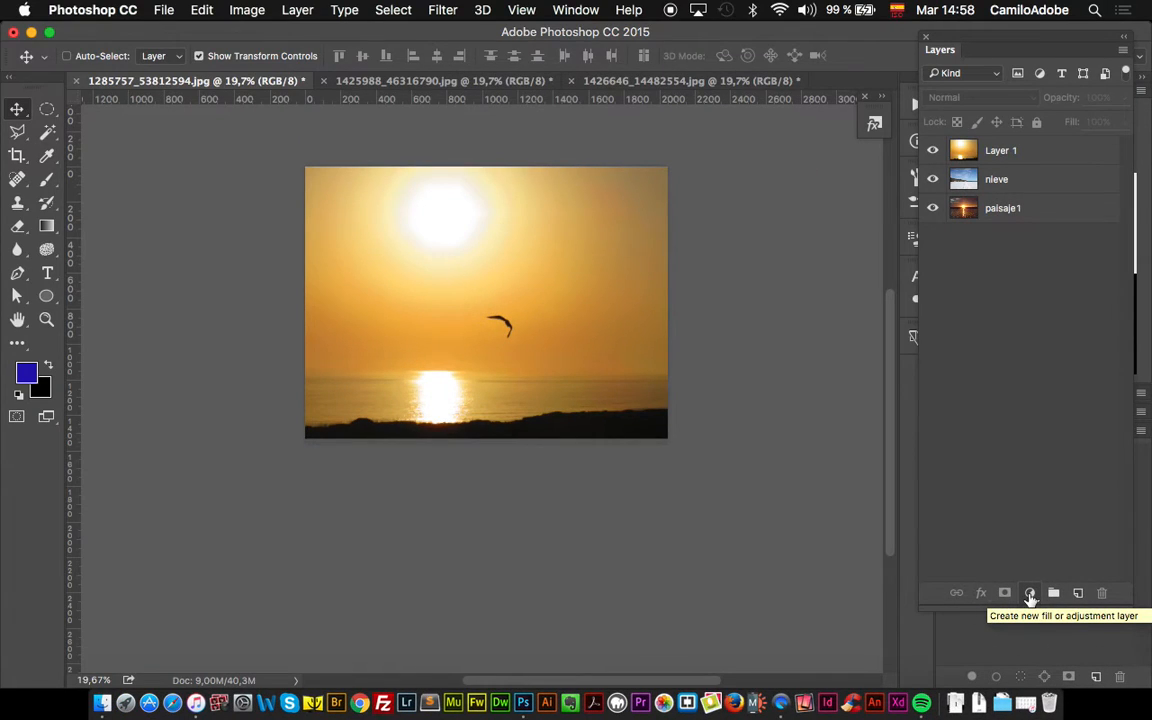
left_click(1030, 594)
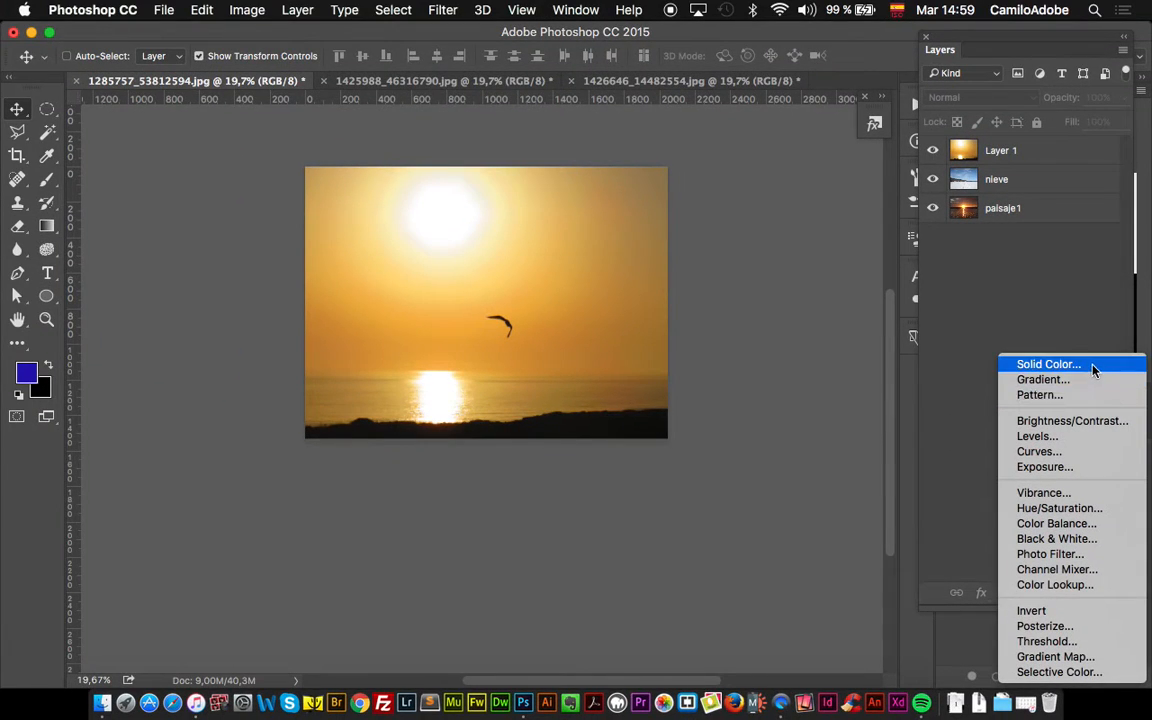
left_click(1094, 371)
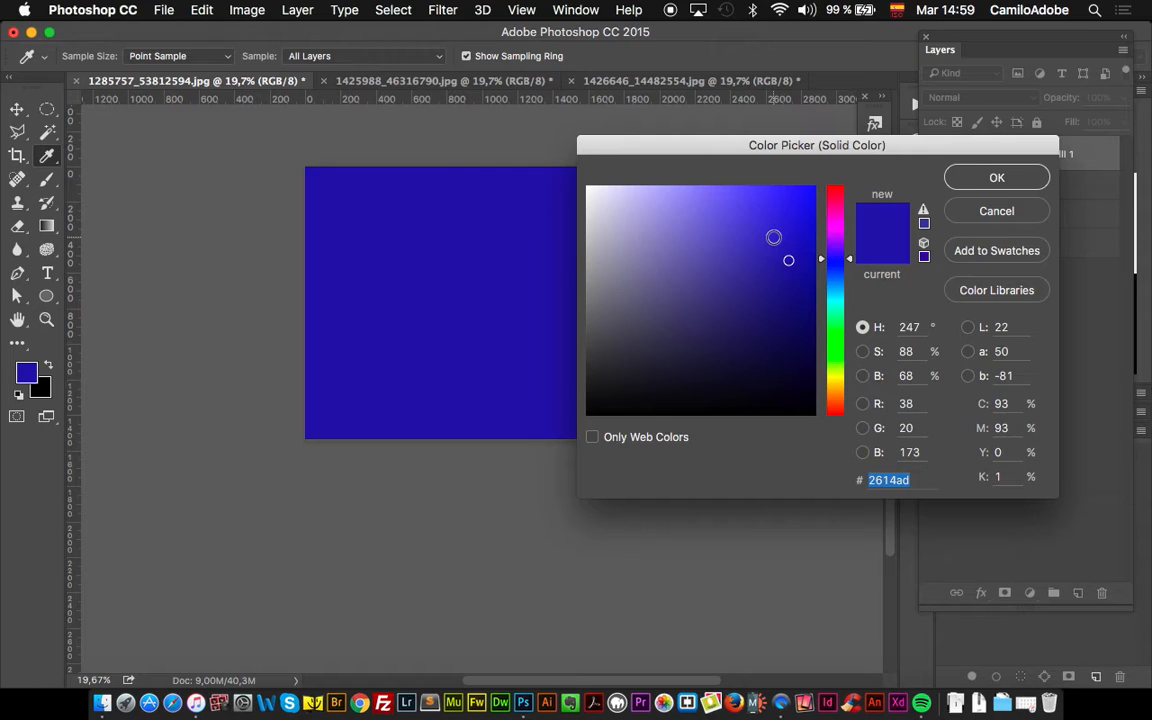
left_click(835, 211)
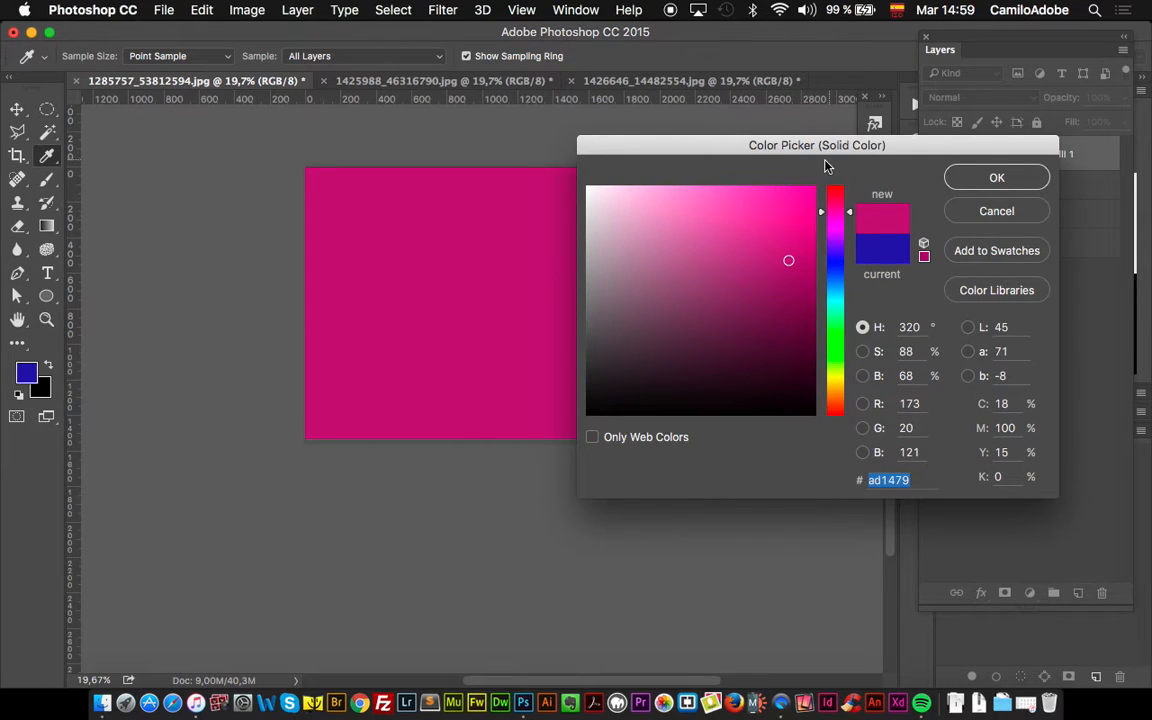
left_click(978, 186)
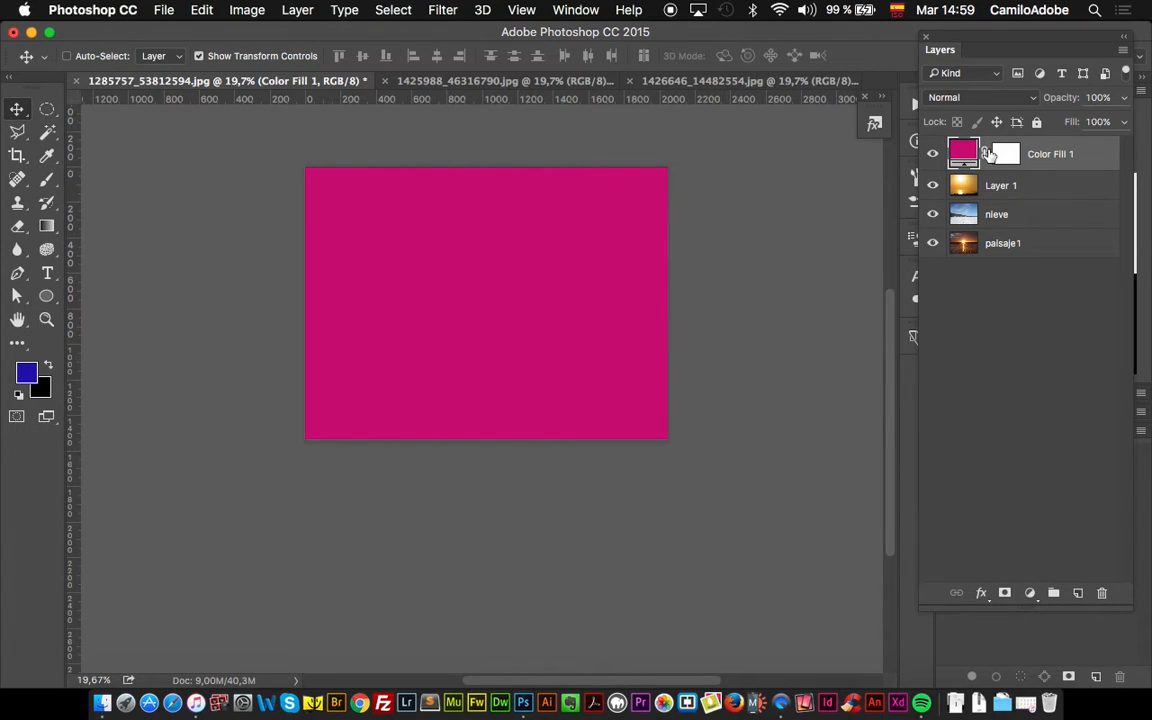
Try the Multiply and Screen blending modes on the magenta fill layer, and return it to Normal.
left_click(1031, 593)
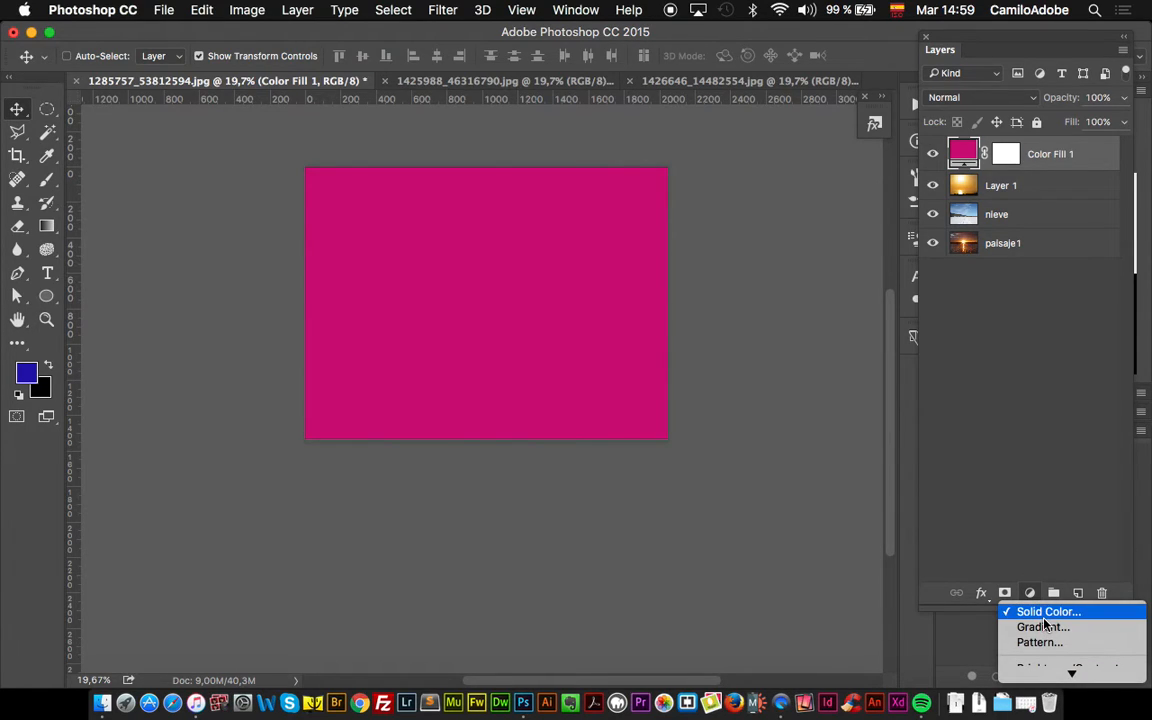
left_click(1025, 464)
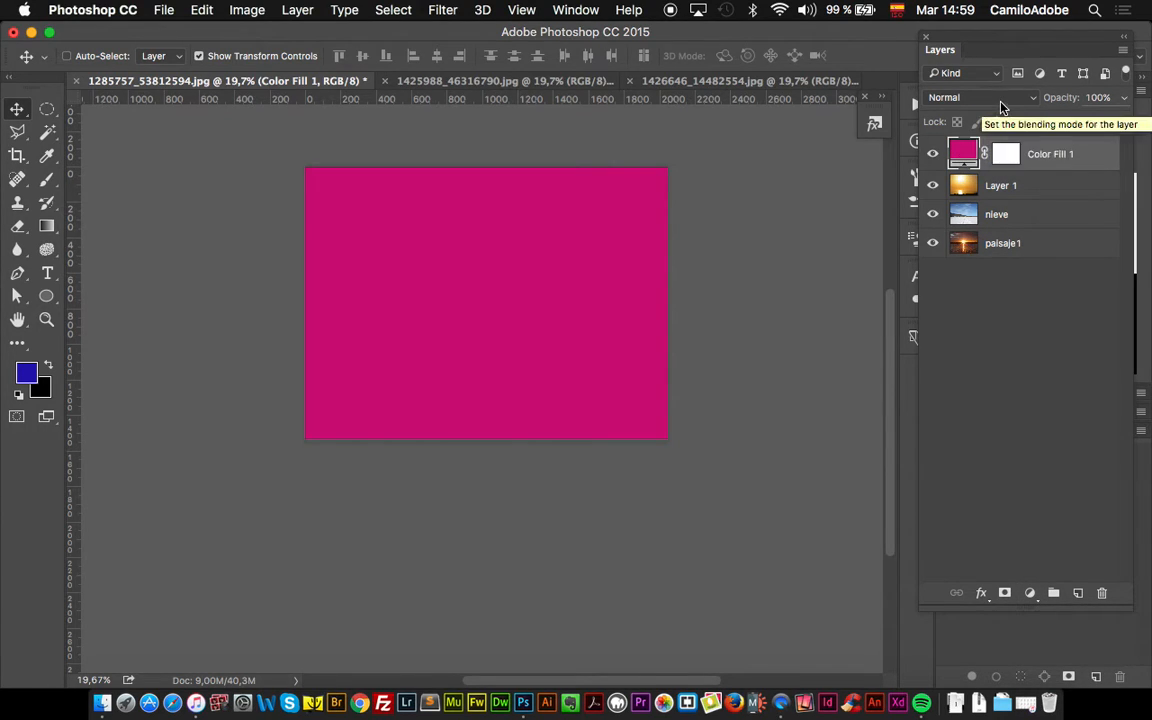
left_click(1002, 106)
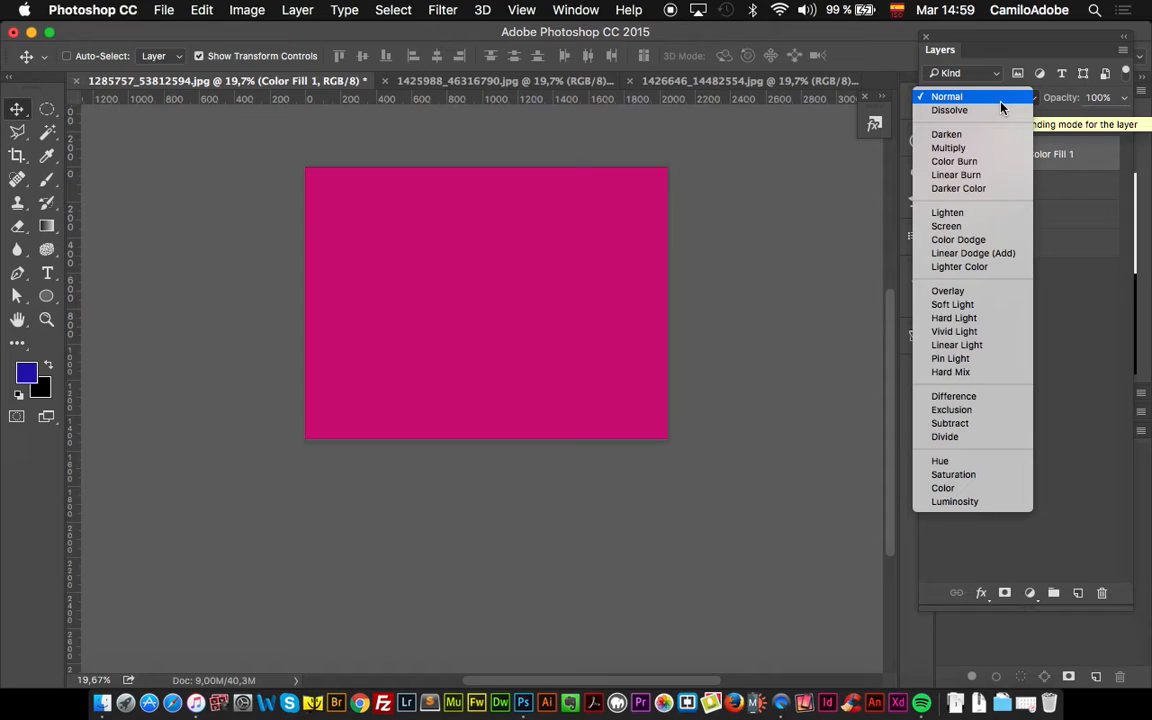
left_click(980, 148)
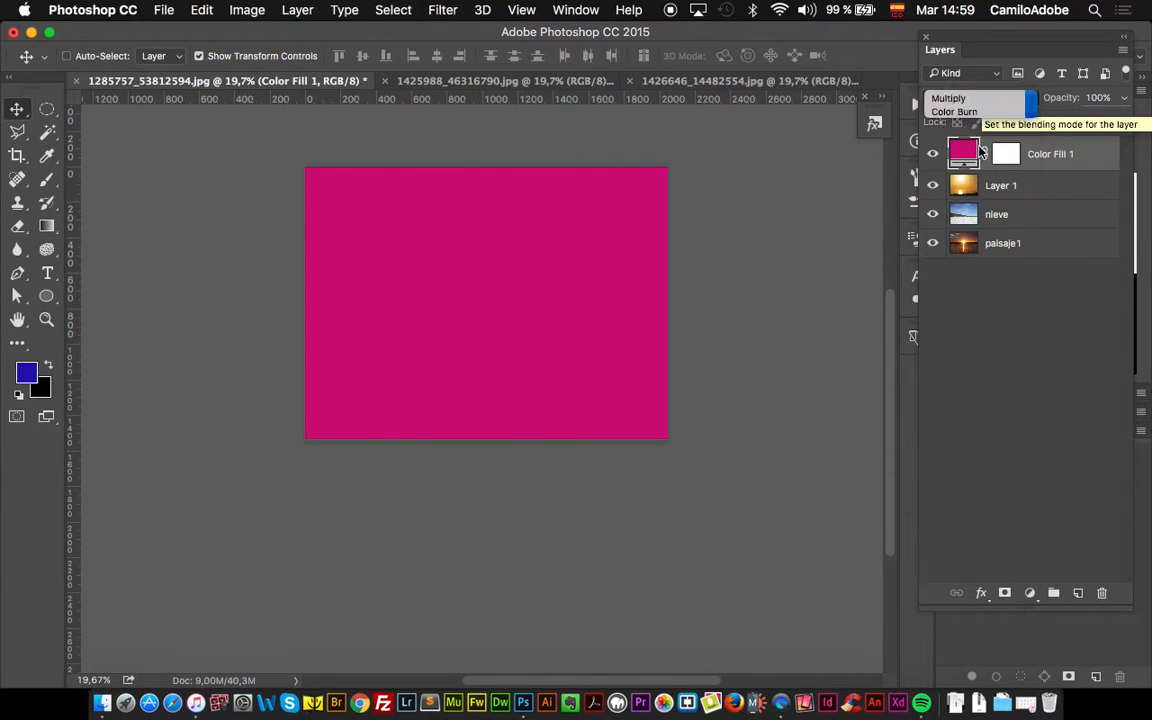
left_click(1010, 97)
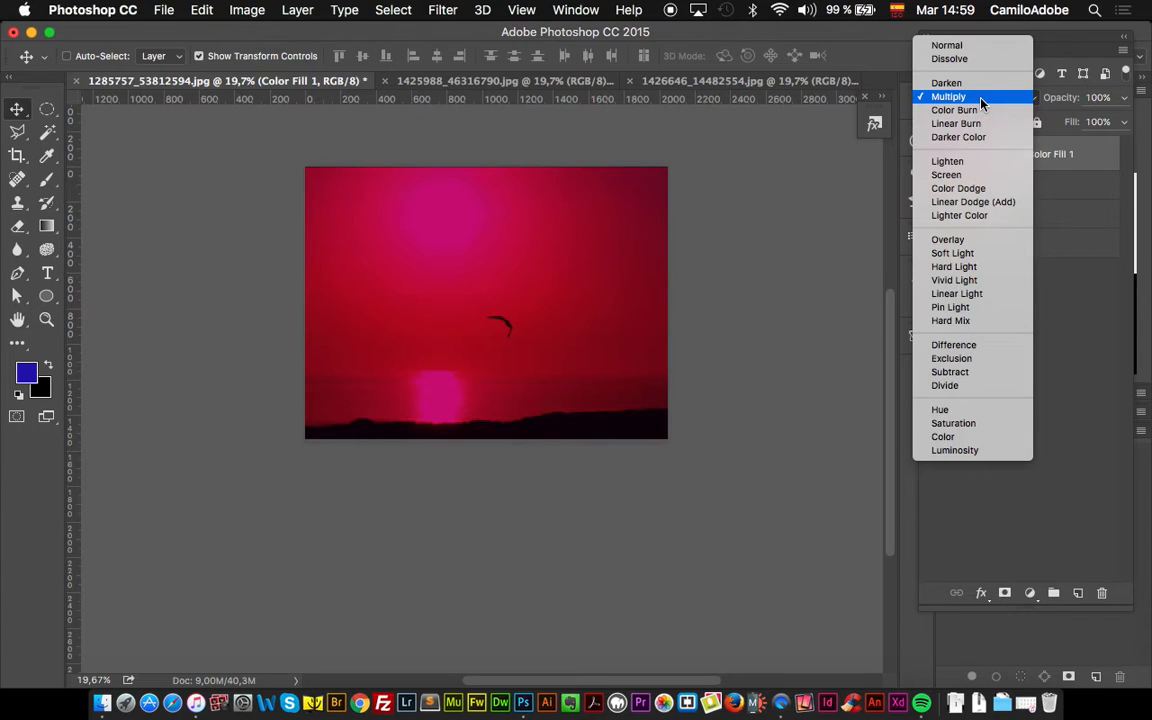
left_click(977, 176)
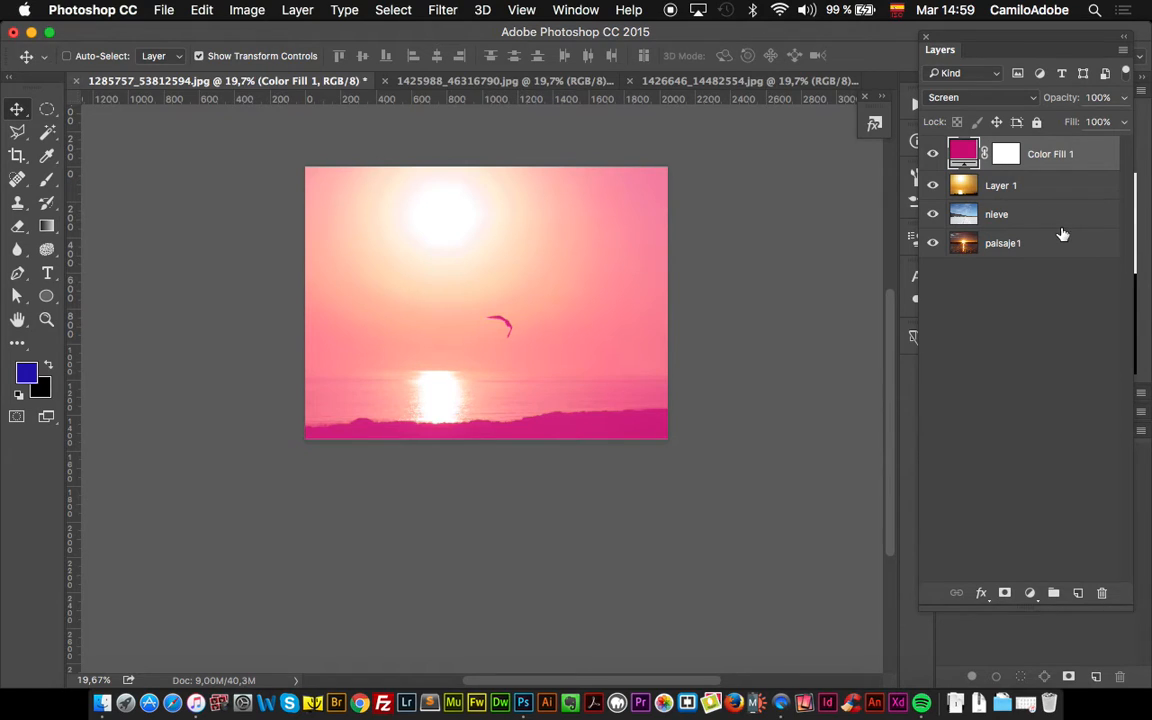
left_click(984, 97)
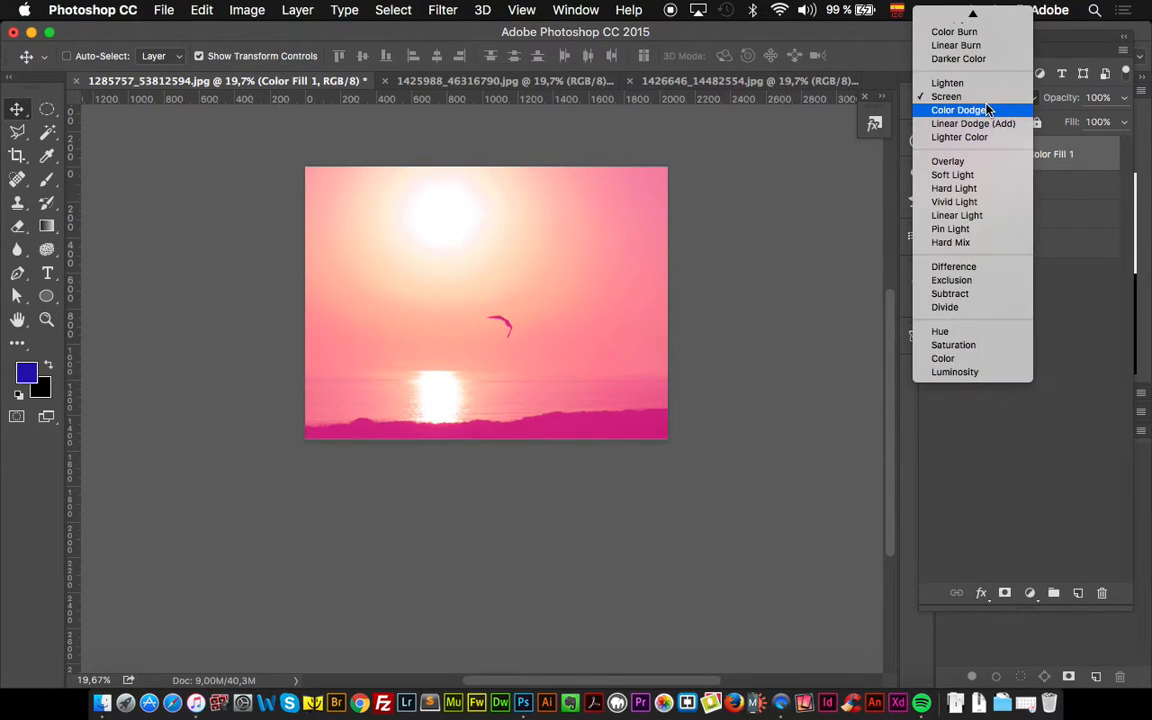
left_click(984, 14)
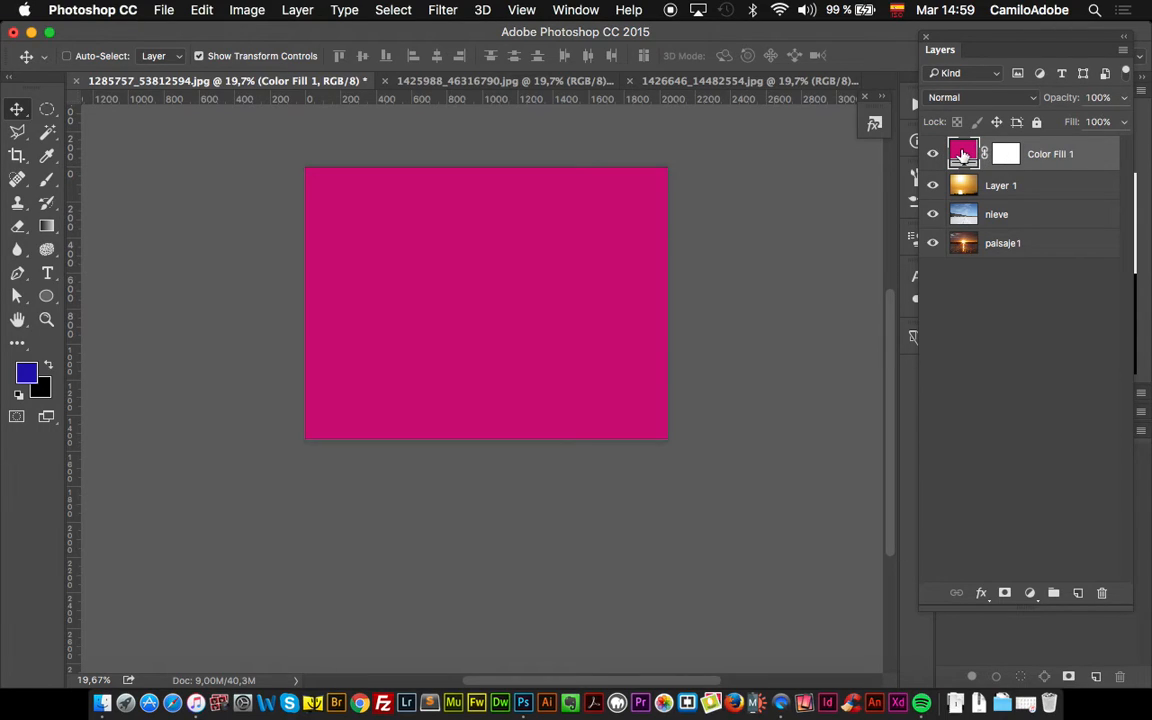
Lower the magenta fill layer's opacity to 60%, and then delete that layer.
left_click(1124, 121)
left_click_drag(1121, 121, 1092, 121)
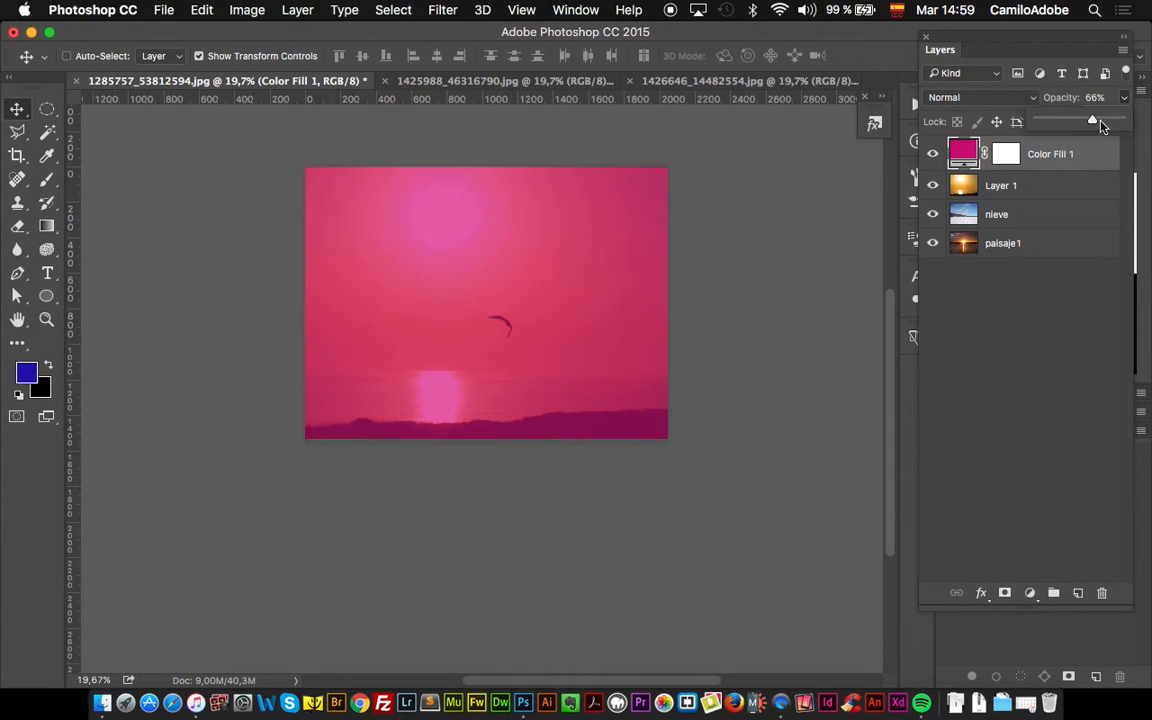
mouse_move(1092, 121)
left_mouse_down()
mouse_move(1049, 119)
mouse_move(1090, 121)
left_mouse_up()
left_click(1006, 333)
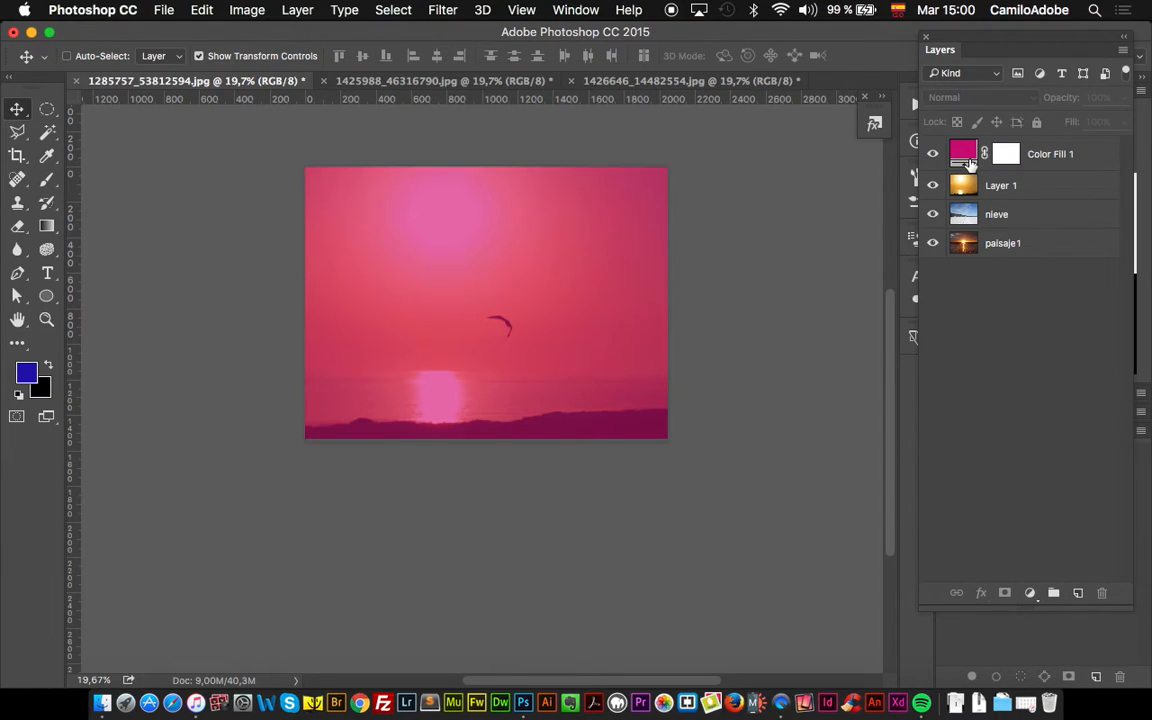
left_click(967, 159)
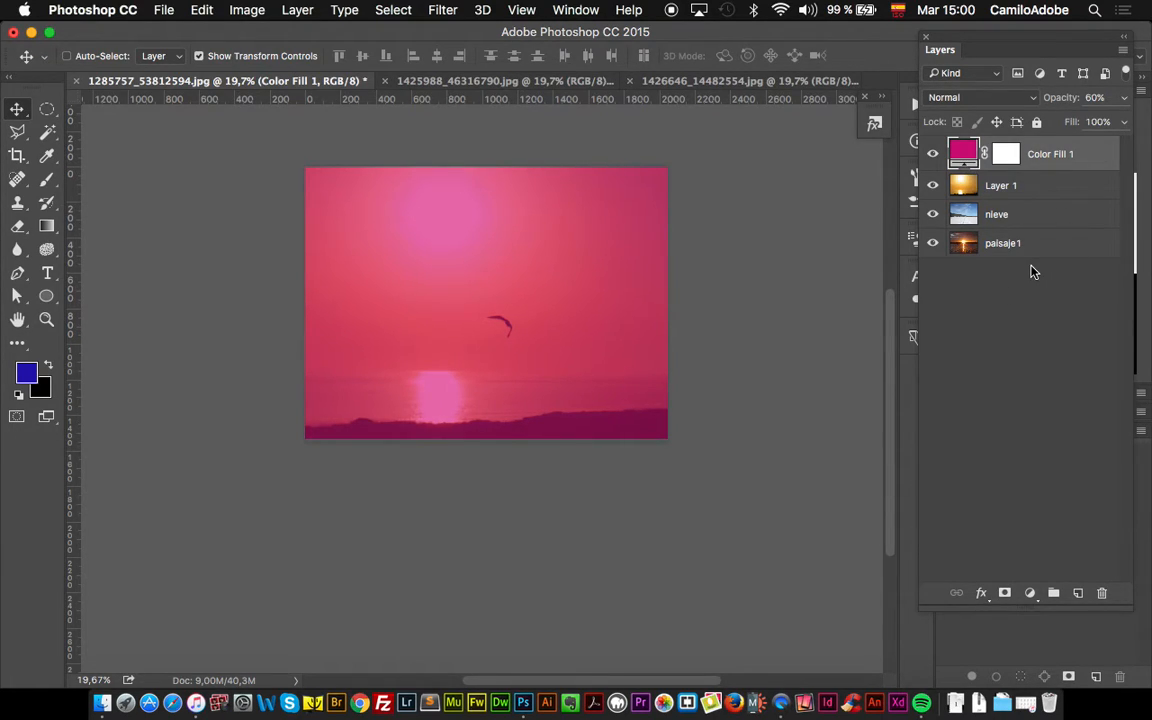
key("BackSpace")
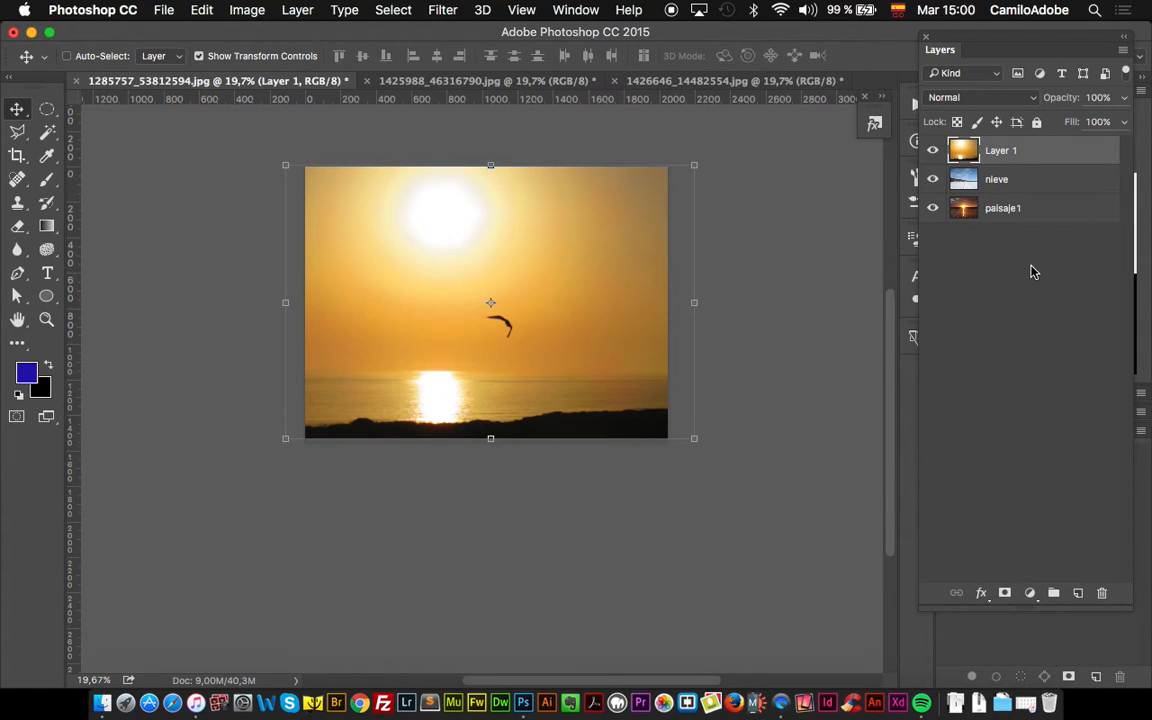
Add a linear Gradient fill layer with the blue-to-transparent gradient above the yellow sunset, keeping its settings clear of the image.
left_click(1030, 594)
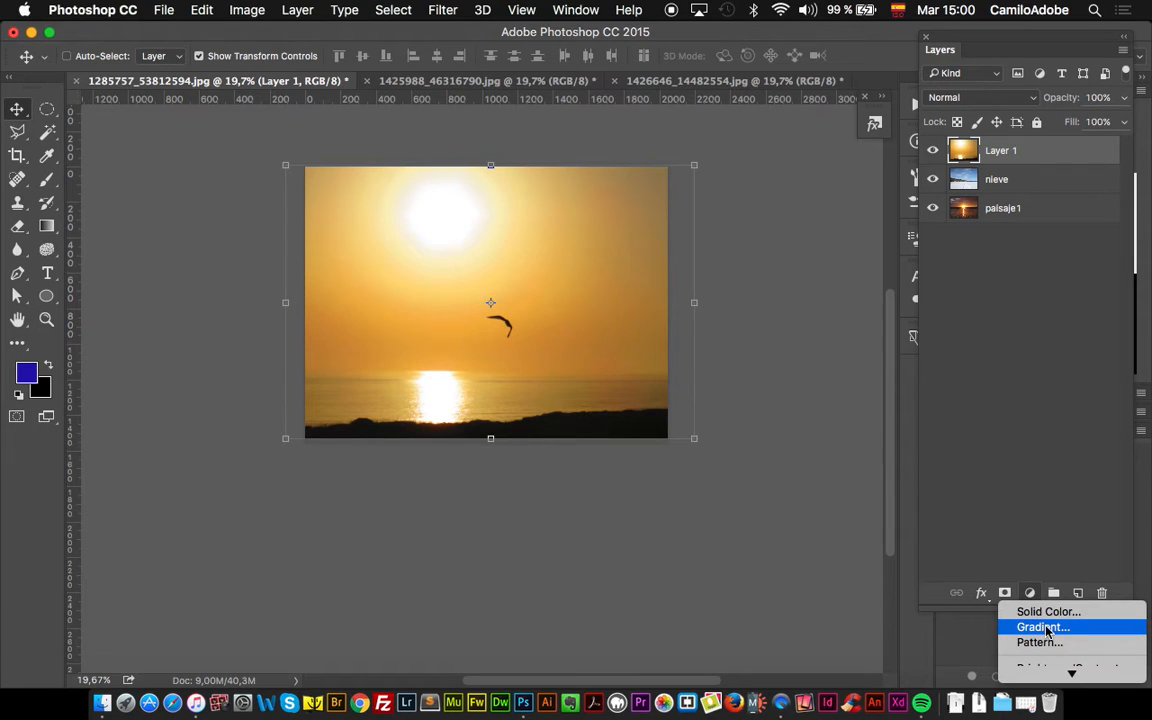
left_click(1044, 628)
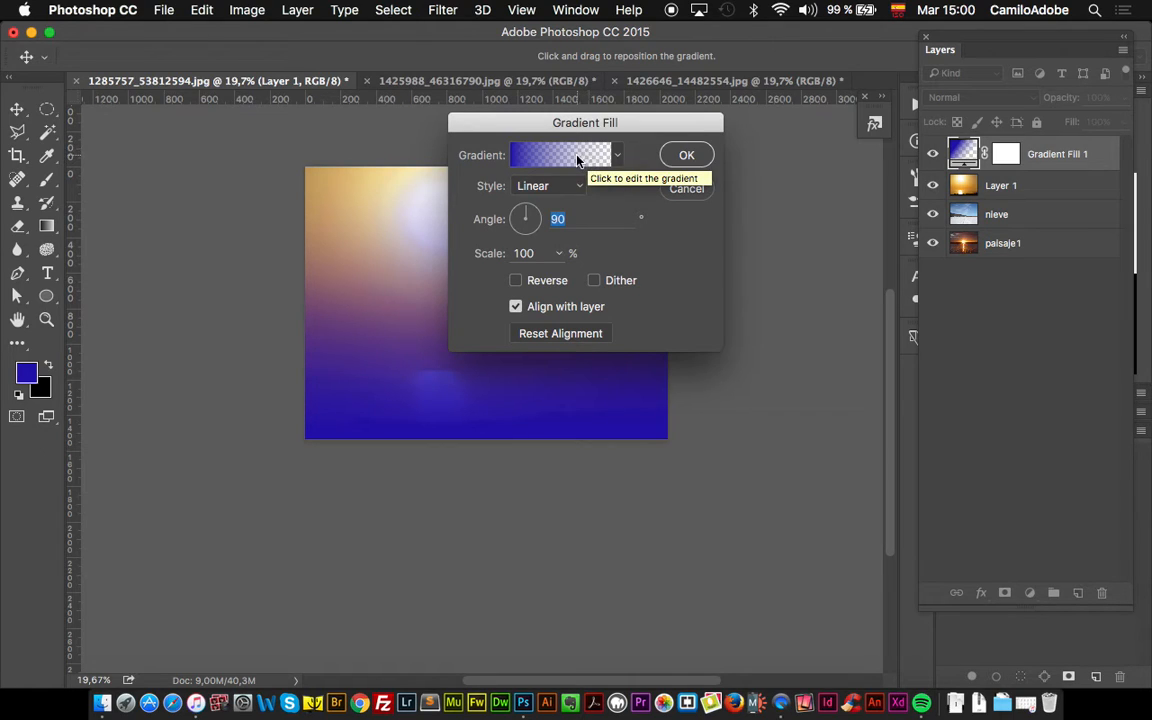
left_click_drag(597, 123, 822, 100)
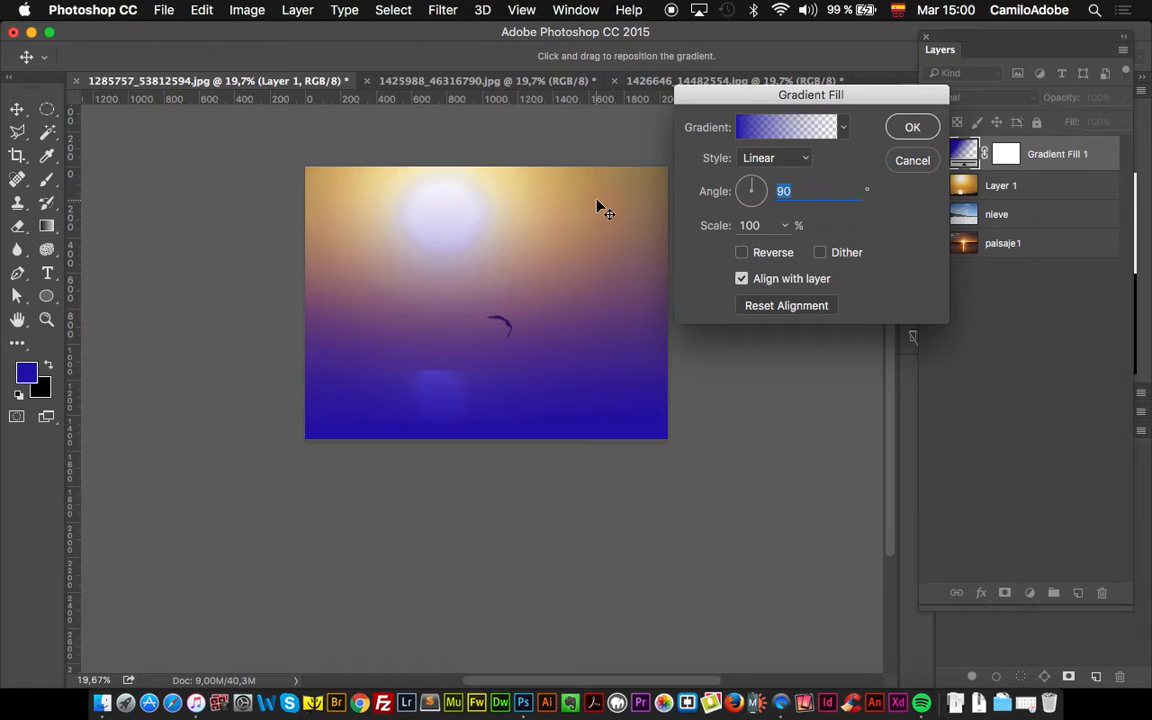
Inspect the transparent end's opacity stop in the Gradient Editor, and return to the gradient fill settings without changes.
left_click(772, 128)
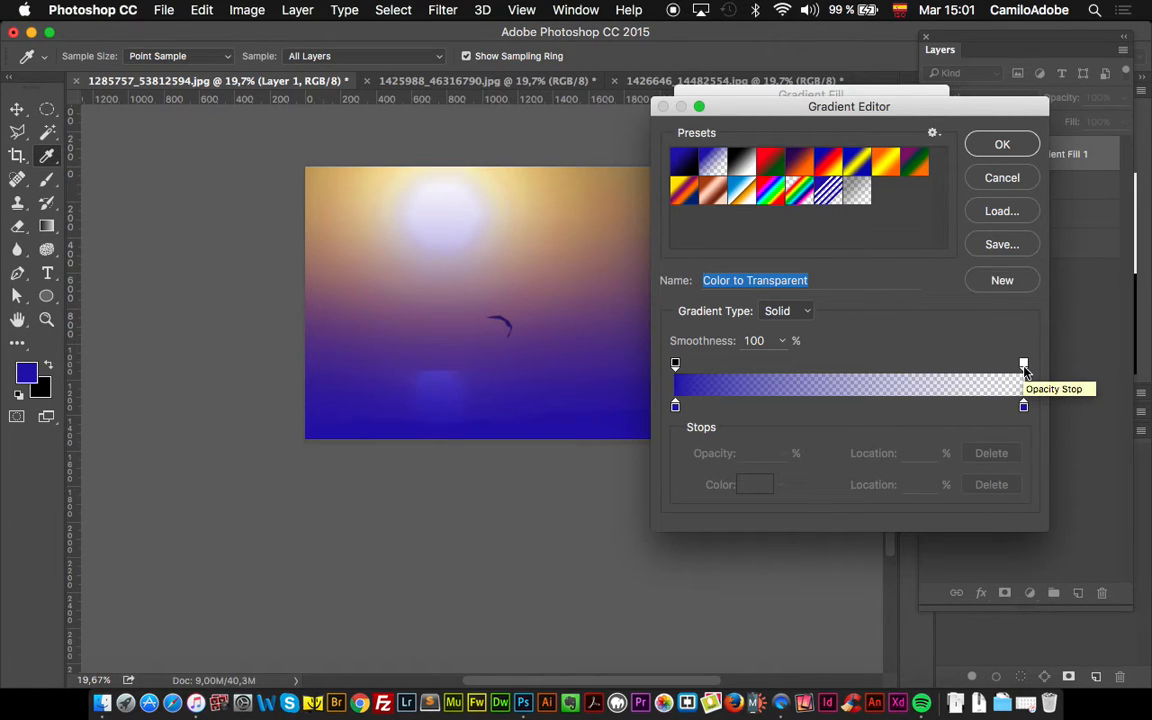
left_click(1024, 366)
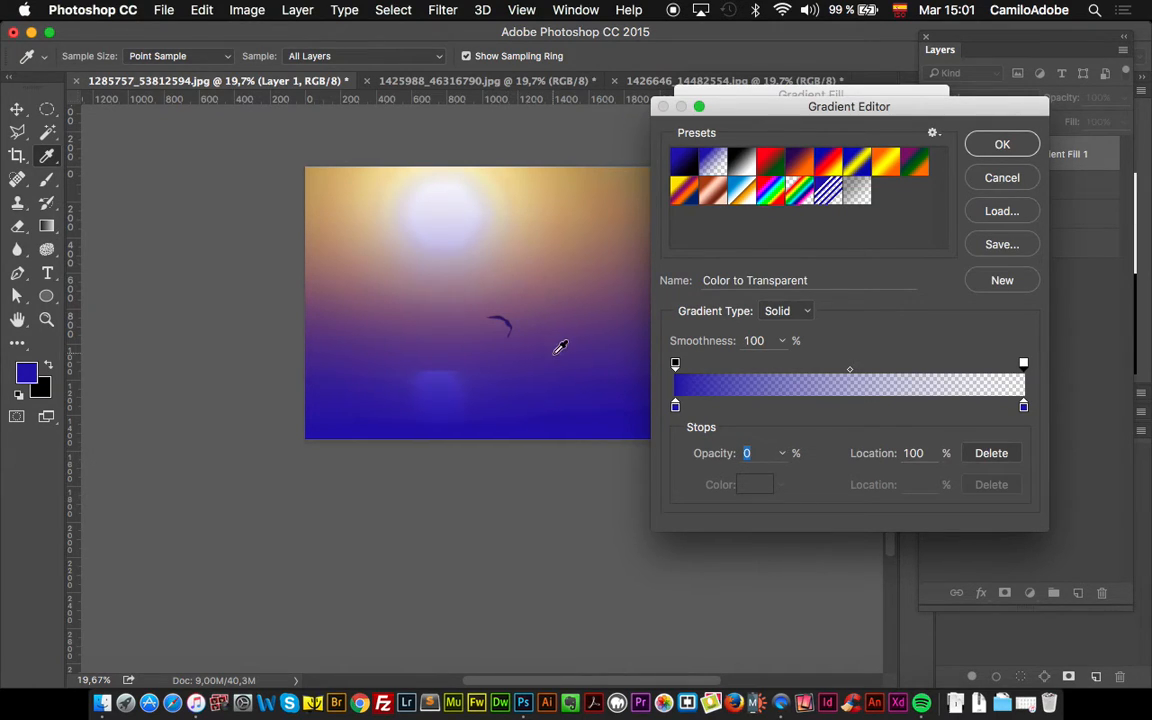
left_click(1006, 179)
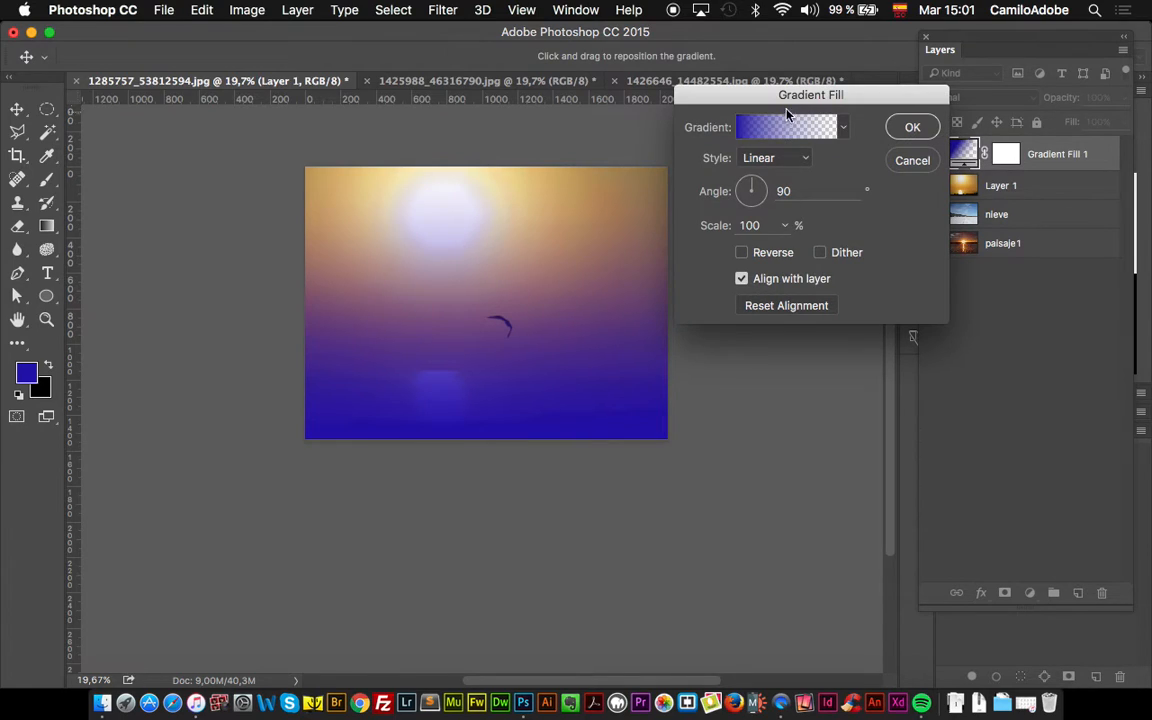
left_click_drag(788, 101, 734, 113)
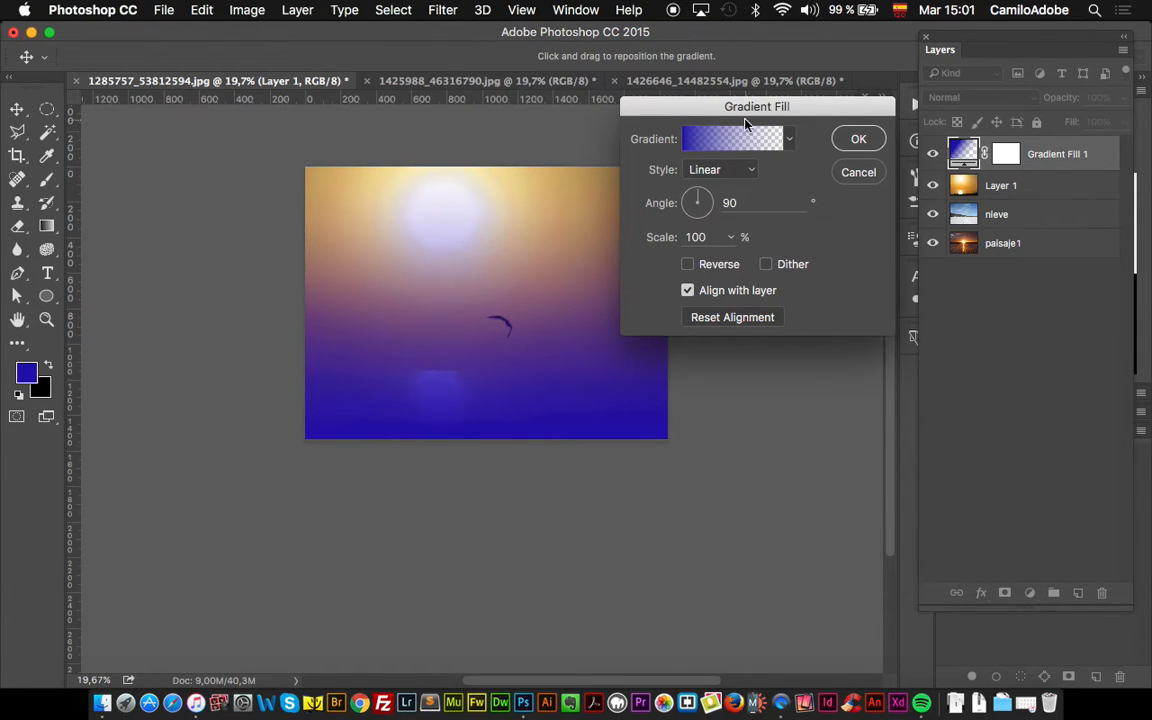
Set the linear gradient fill's angle to -153.43° and its scale to 133%, and reverse the gradient.
left_click(717, 171)
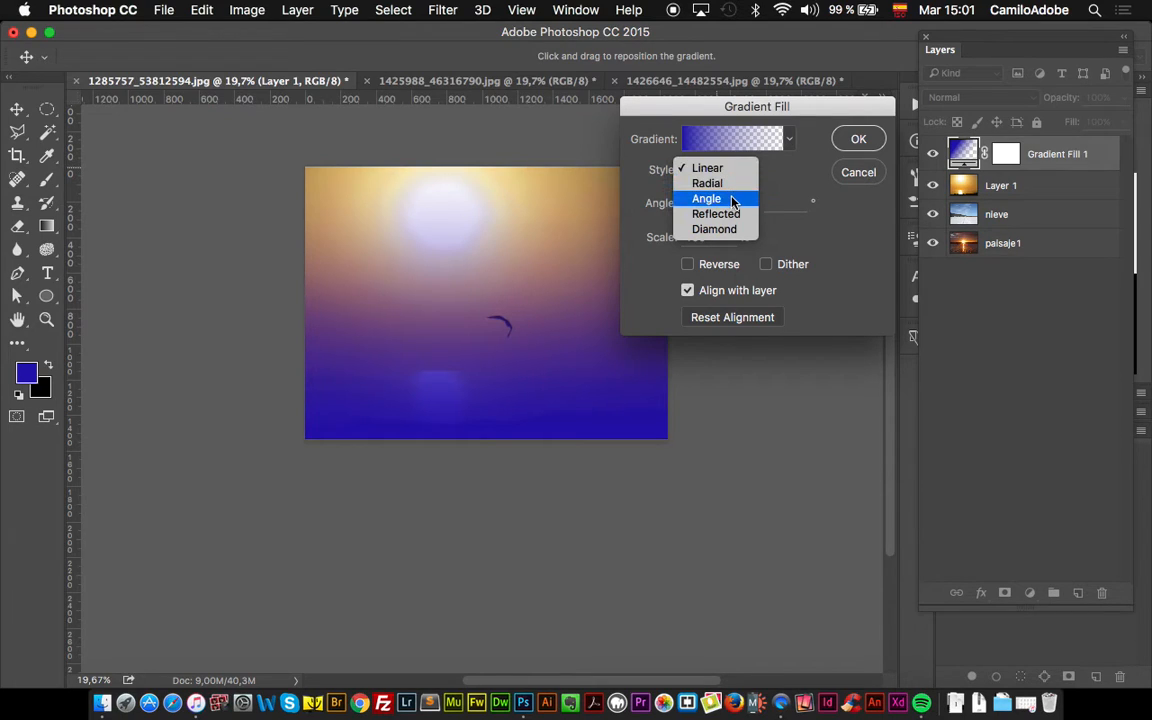
left_click(779, 200)
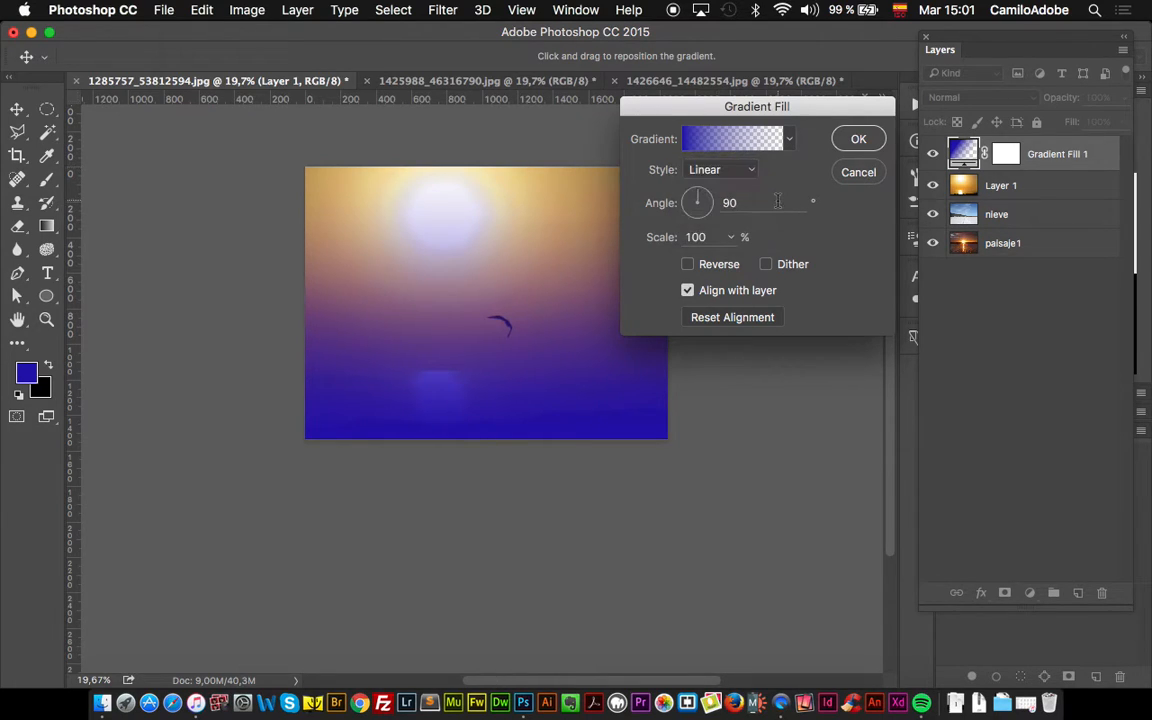
left_click_drag(712, 200, 692, 210)
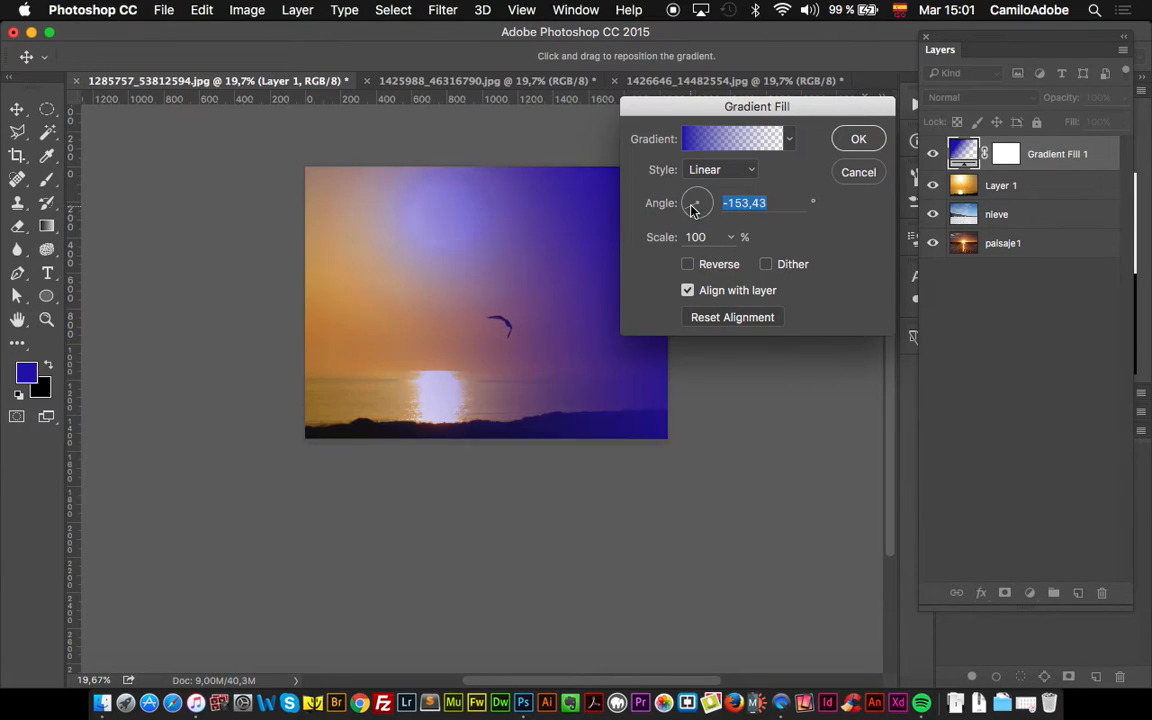
left_click(731, 237)
left_click_drag(745, 264, 730, 262)
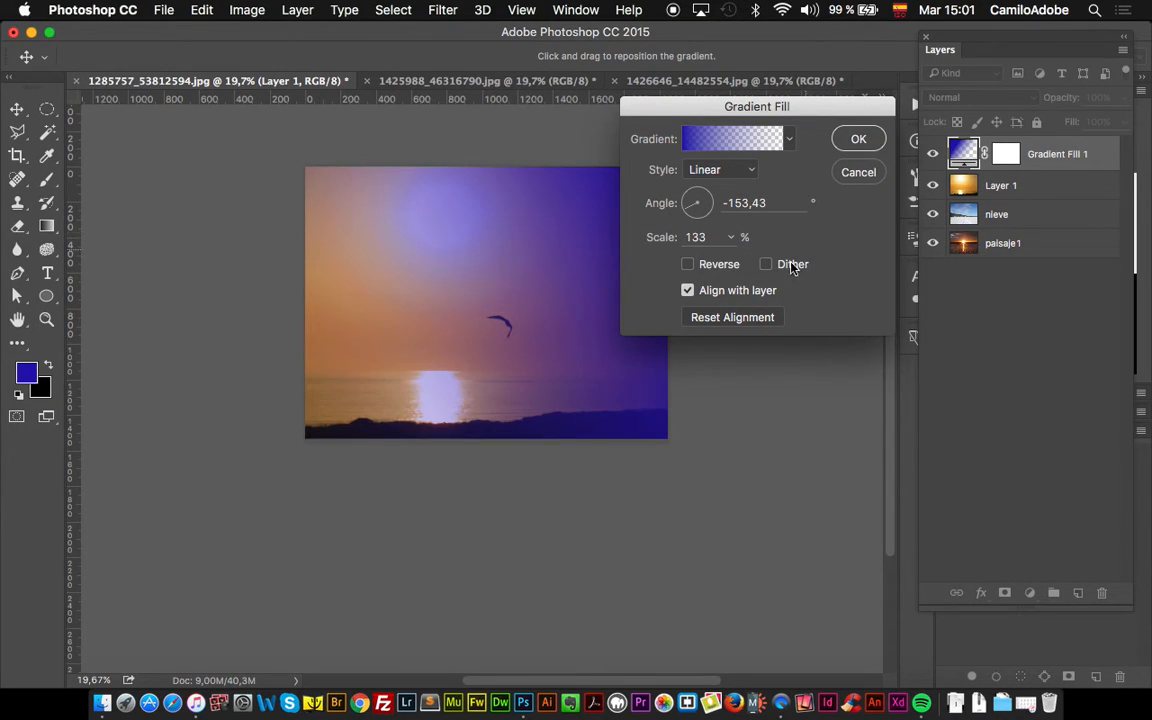
left_click(714, 270)
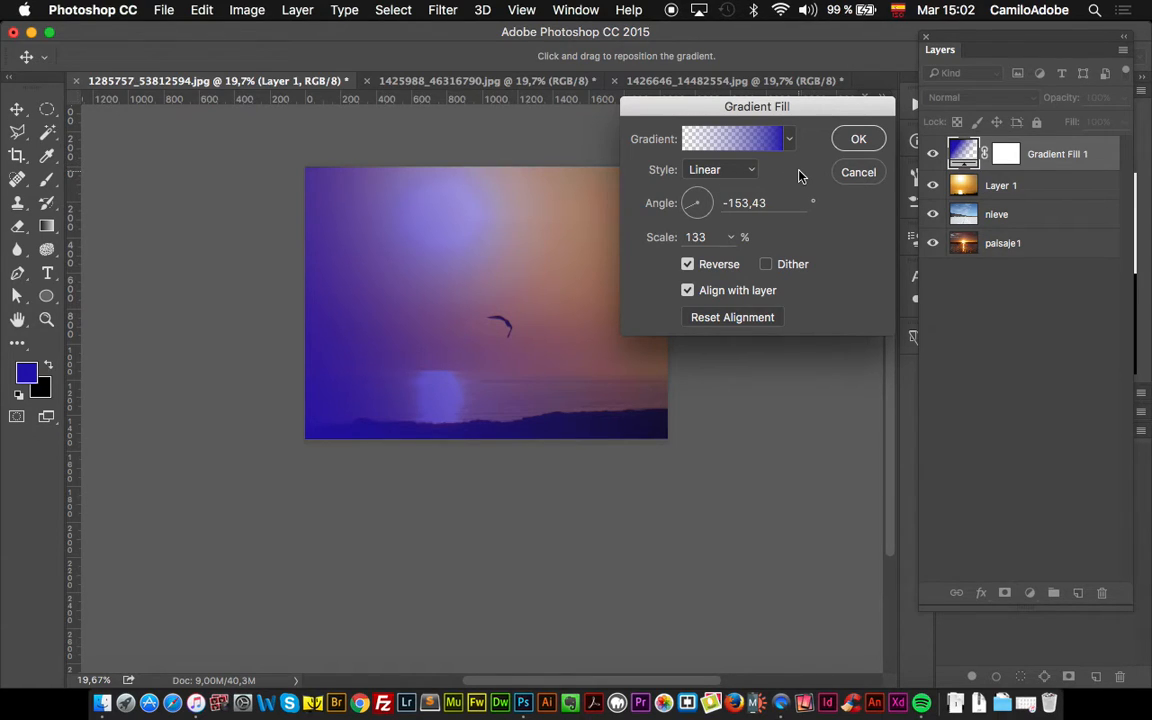
Append the Metals set to the gradient presets, and restore the default gradients.
left_click(790, 141)
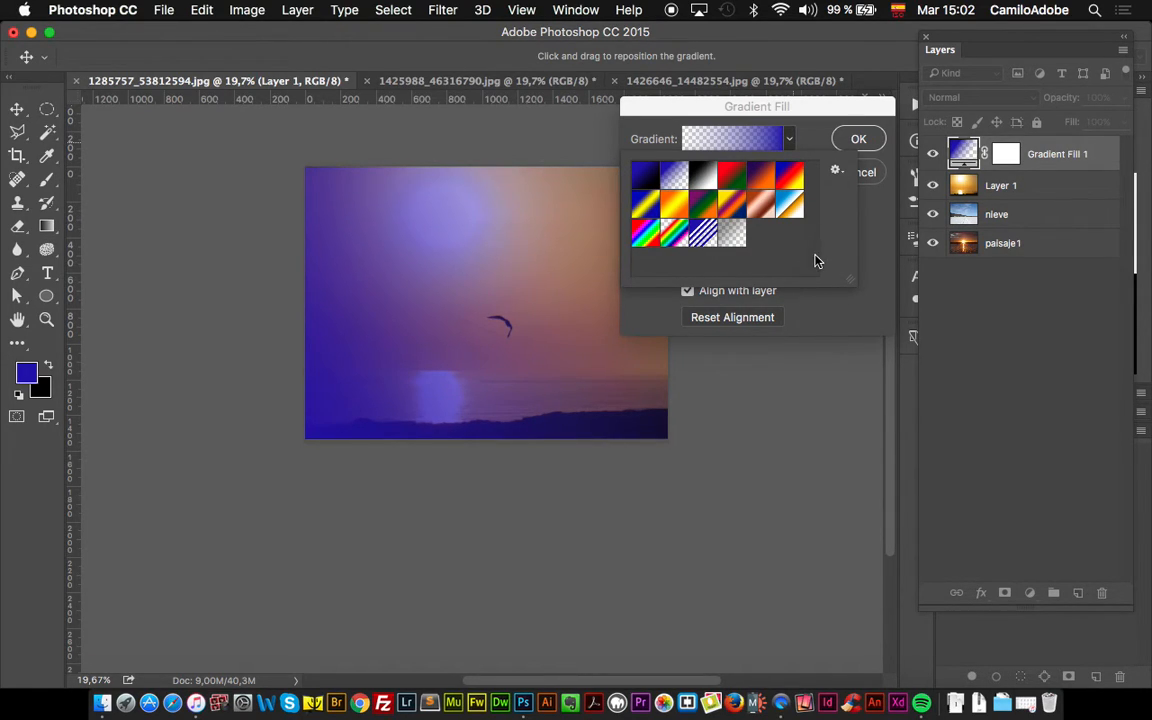
left_click(838, 174)
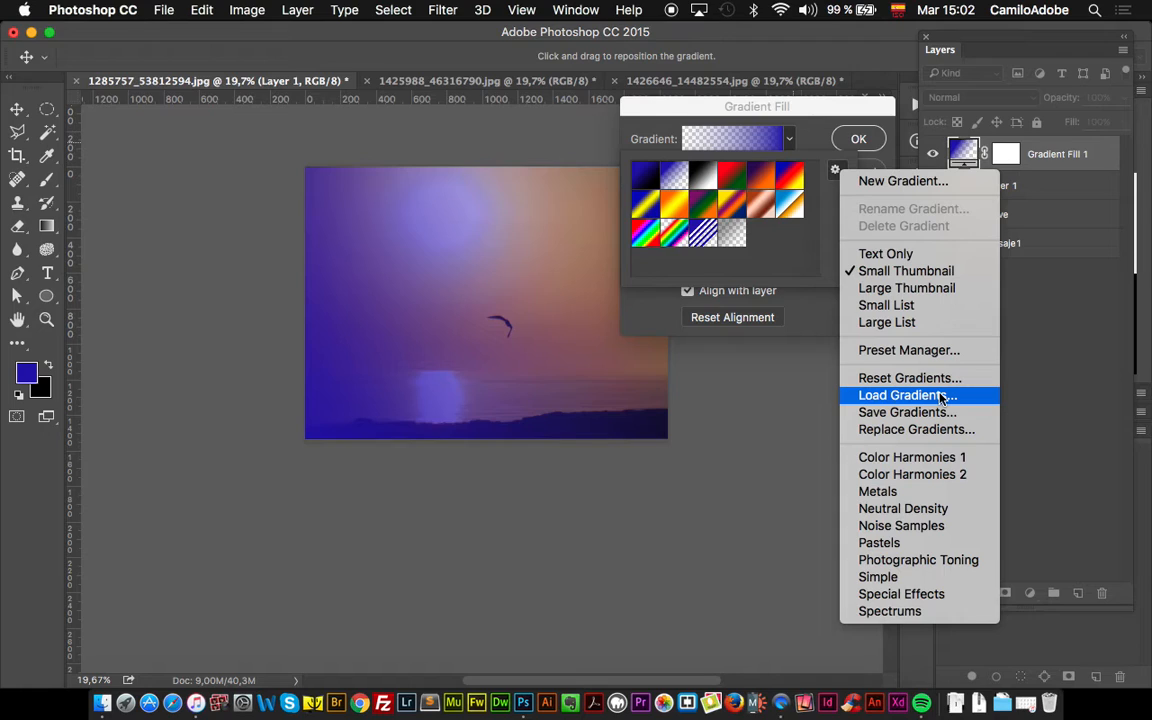
left_click(916, 492)
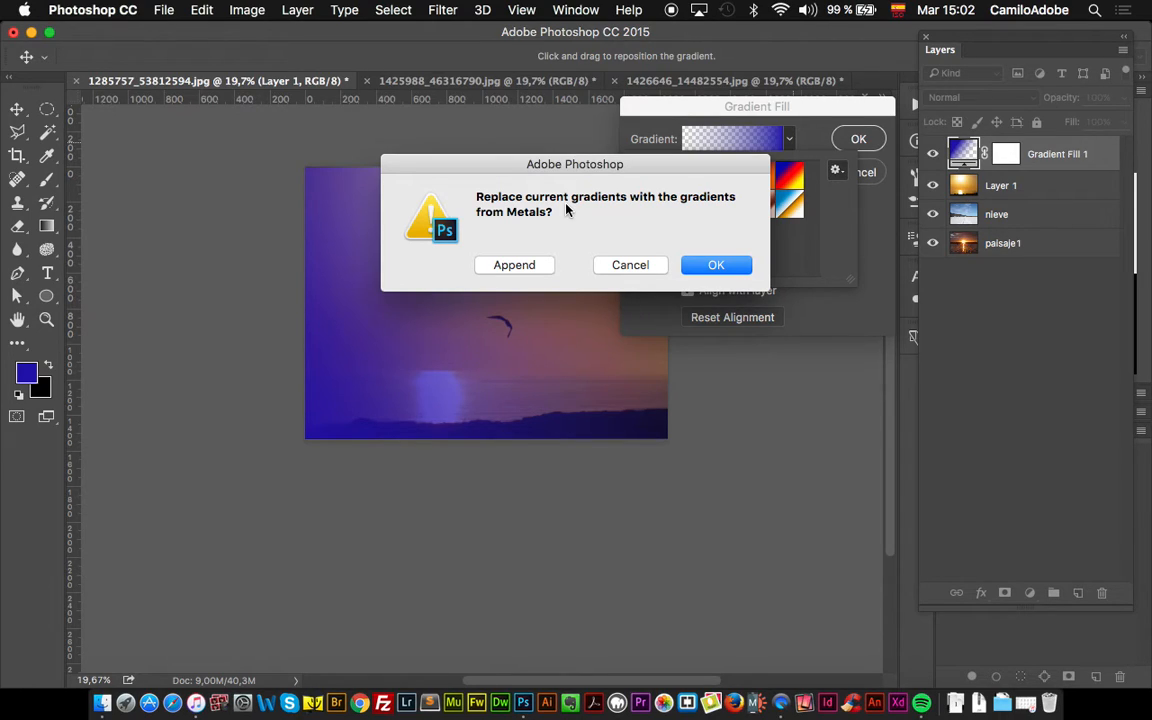
left_click(514, 266)
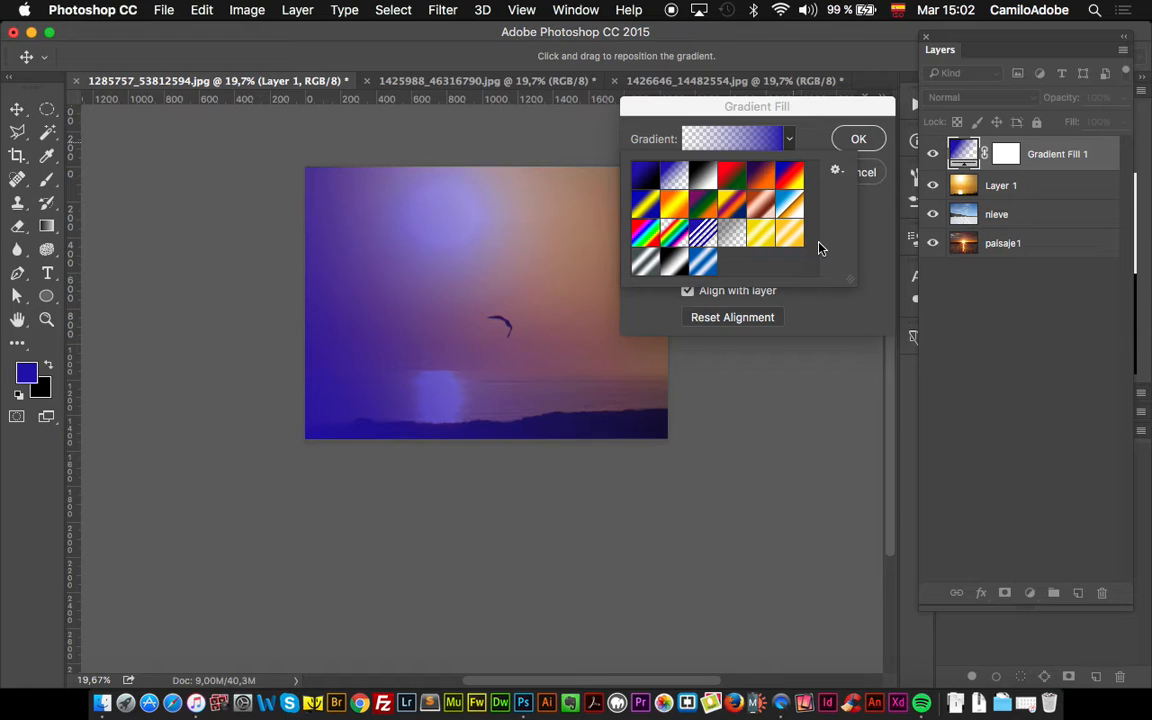
left_click(836, 171)
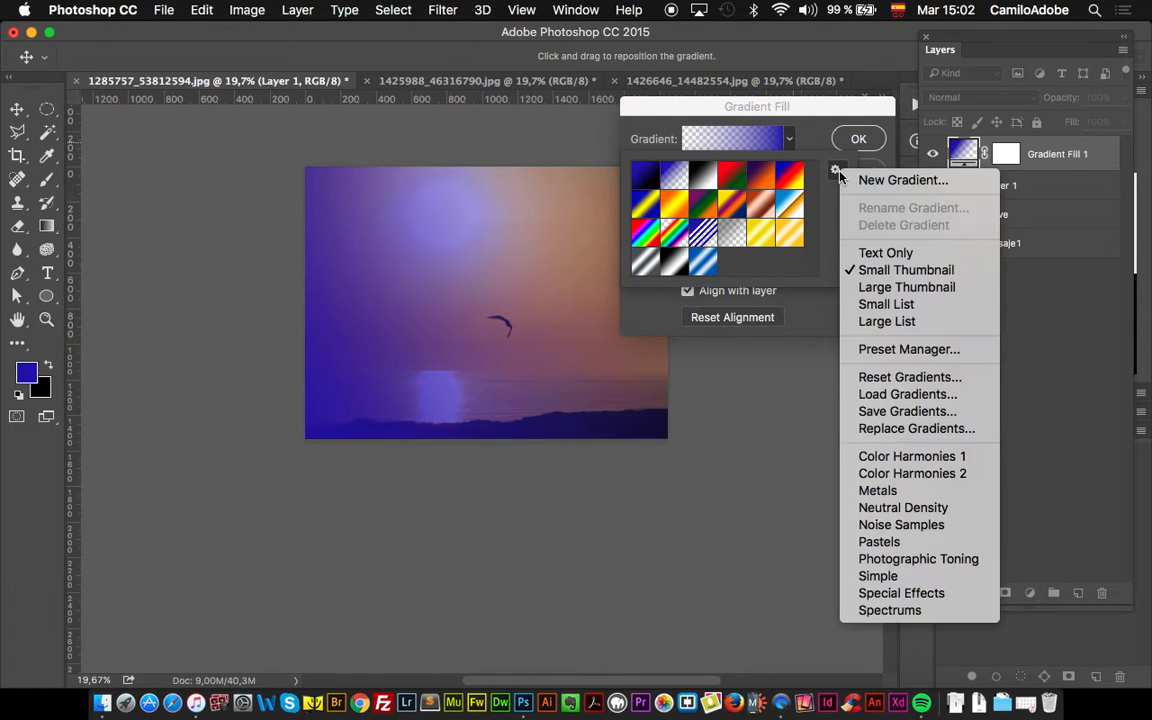
left_click(905, 377)
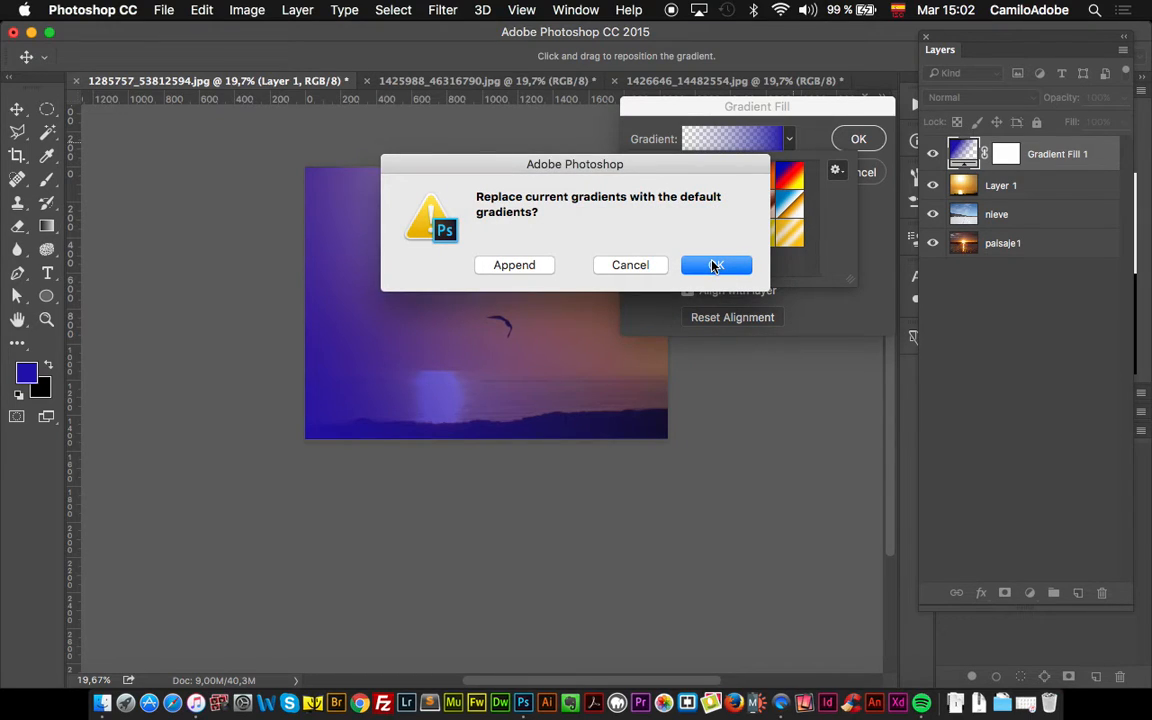
left_click(715, 265)
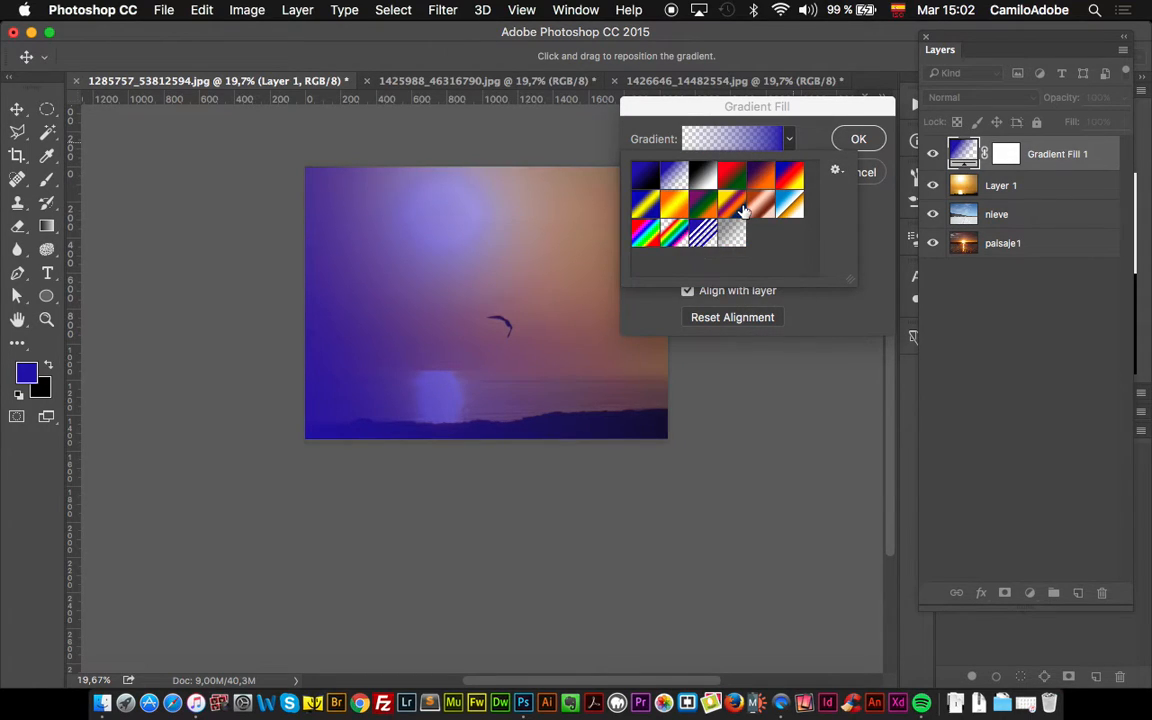
left_click(808, 139)
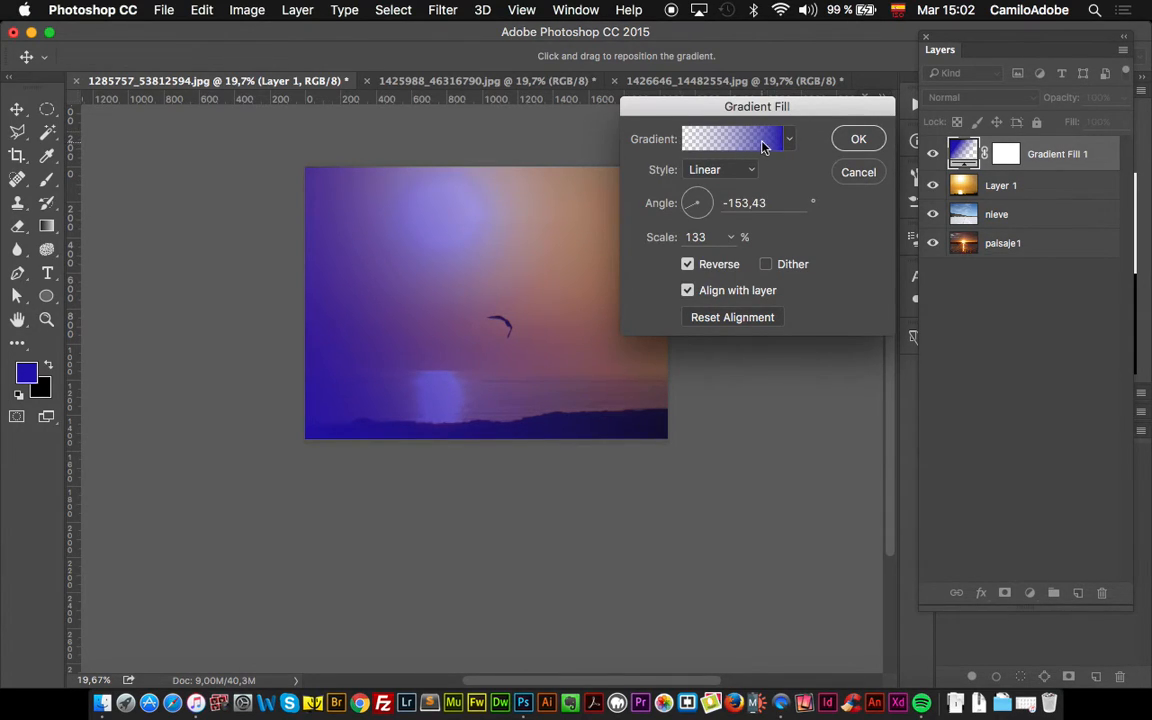
Open the fill's gradient for editing and add four color stops spread between its two end stops.
left_click(688, 138)
left_click_drag(787, 114, 606, 80)
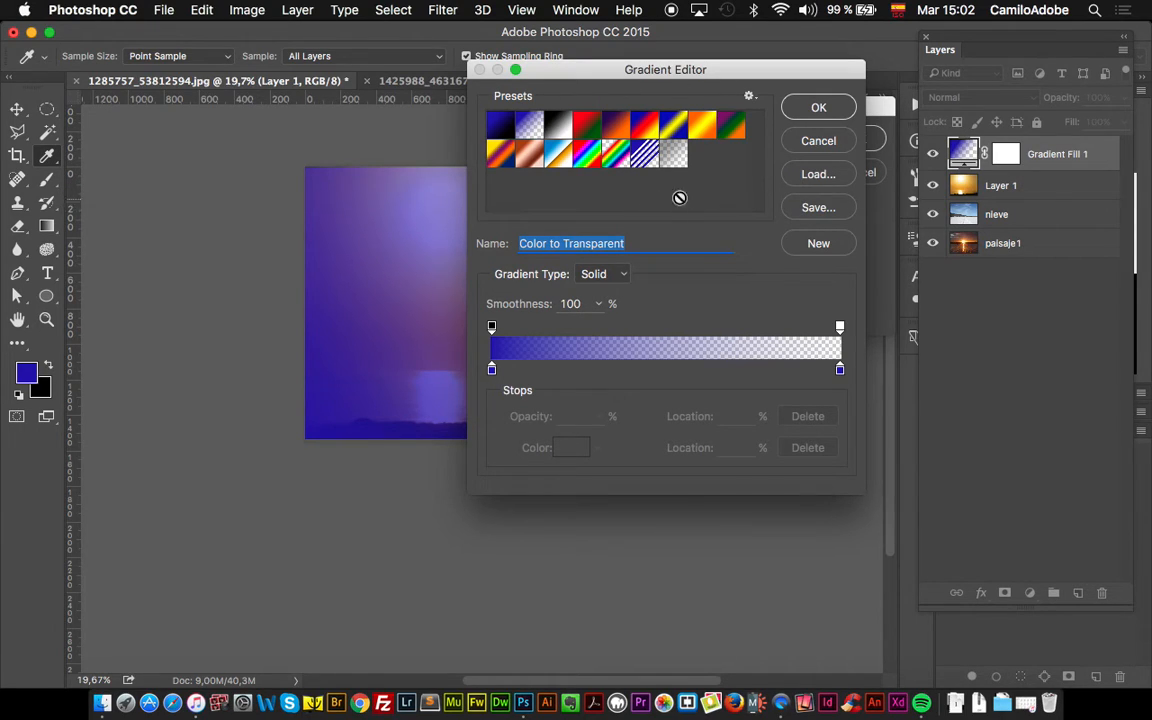
left_click(492, 370)
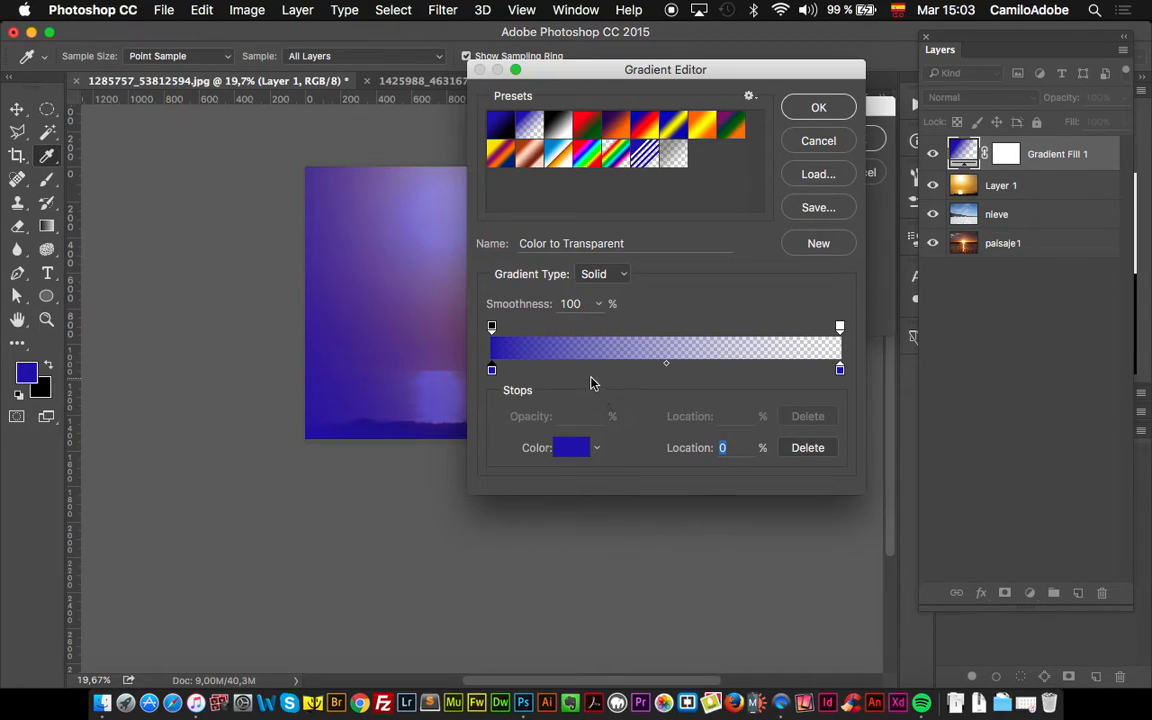
left_click(586, 372)
left_click(666, 373)
left_click(740, 373)
left_click(805, 373)
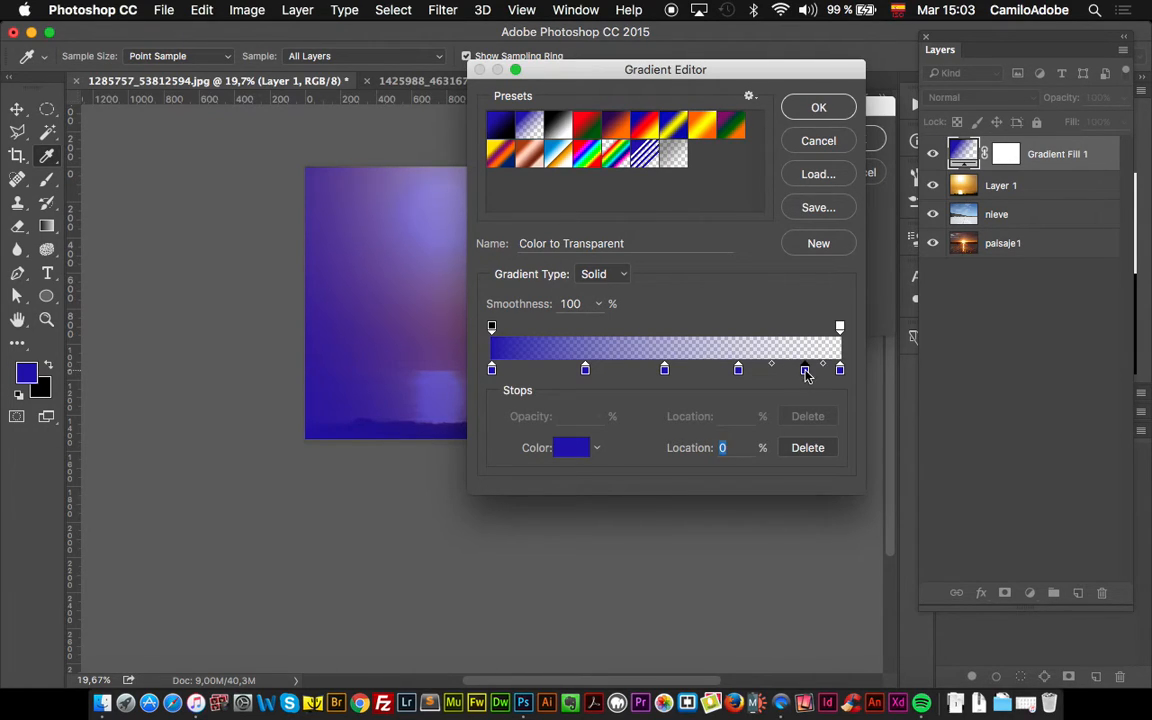
Set the gradient's color stop at 27% to bright red.
left_click(738, 372)
left_click(664, 371)
left_click(585, 369)
left_click(576, 455)
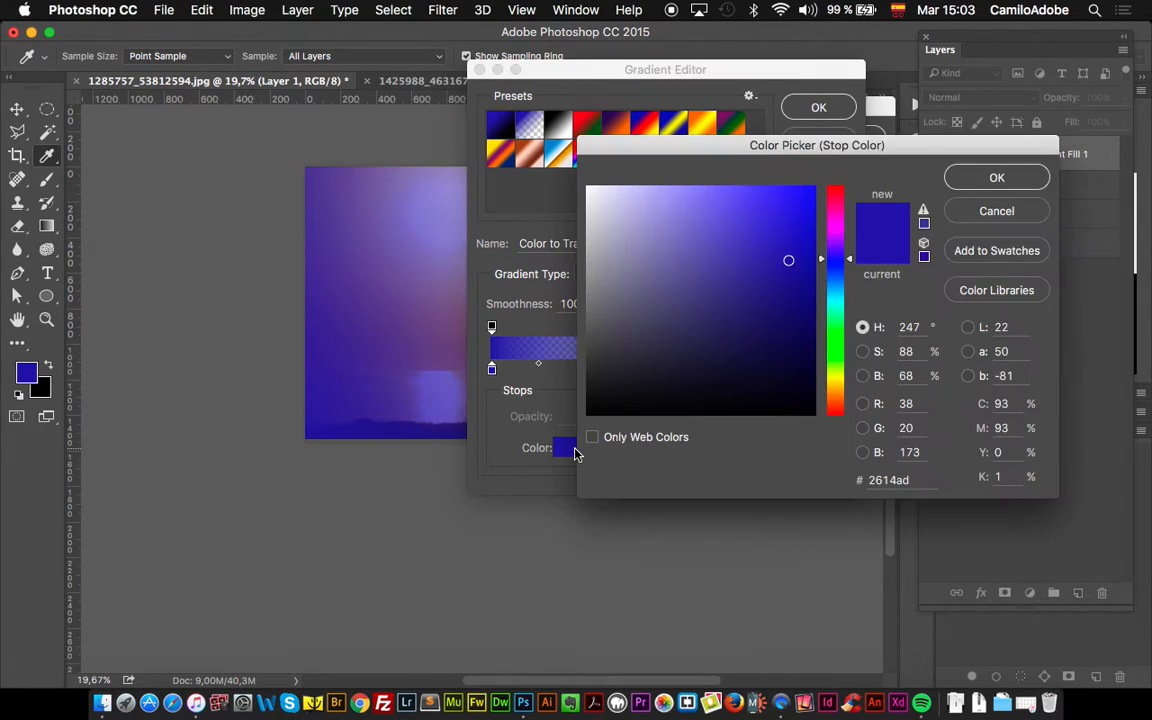
left_click(837, 194)
left_click(809, 196)
left_click(996, 178)
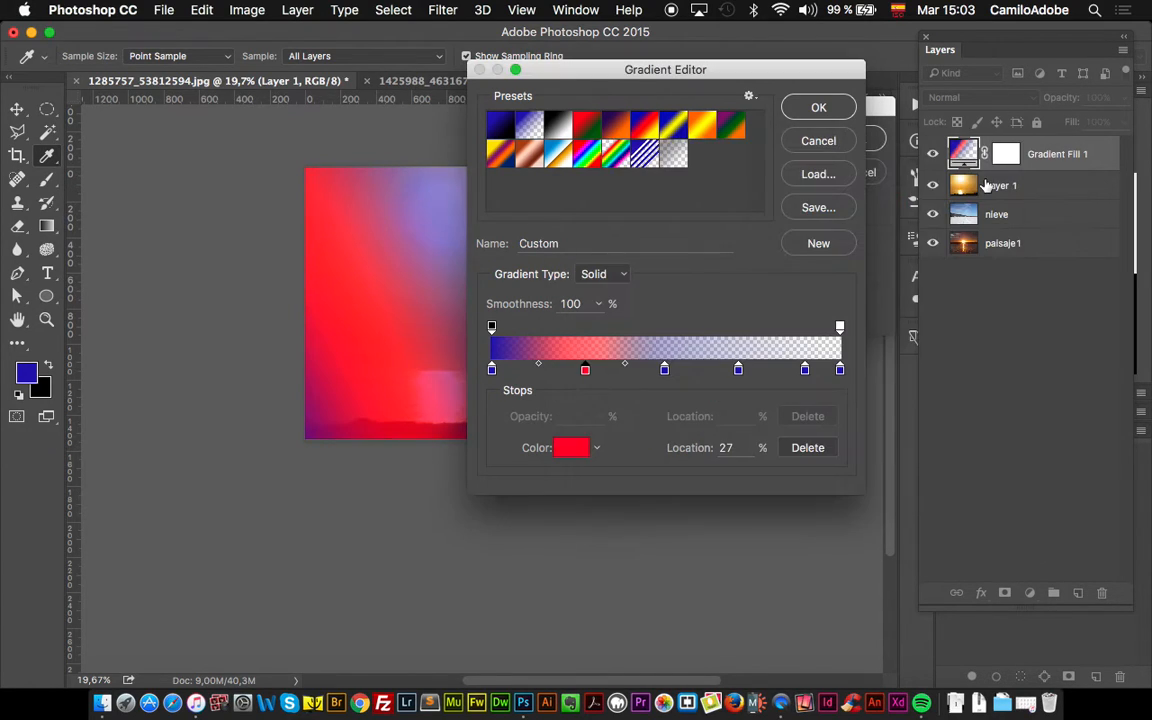
Set the gradient's color stop at 71% to bright yellow.
left_click(738, 369)
double_click(738, 369)
left_click(835, 365)
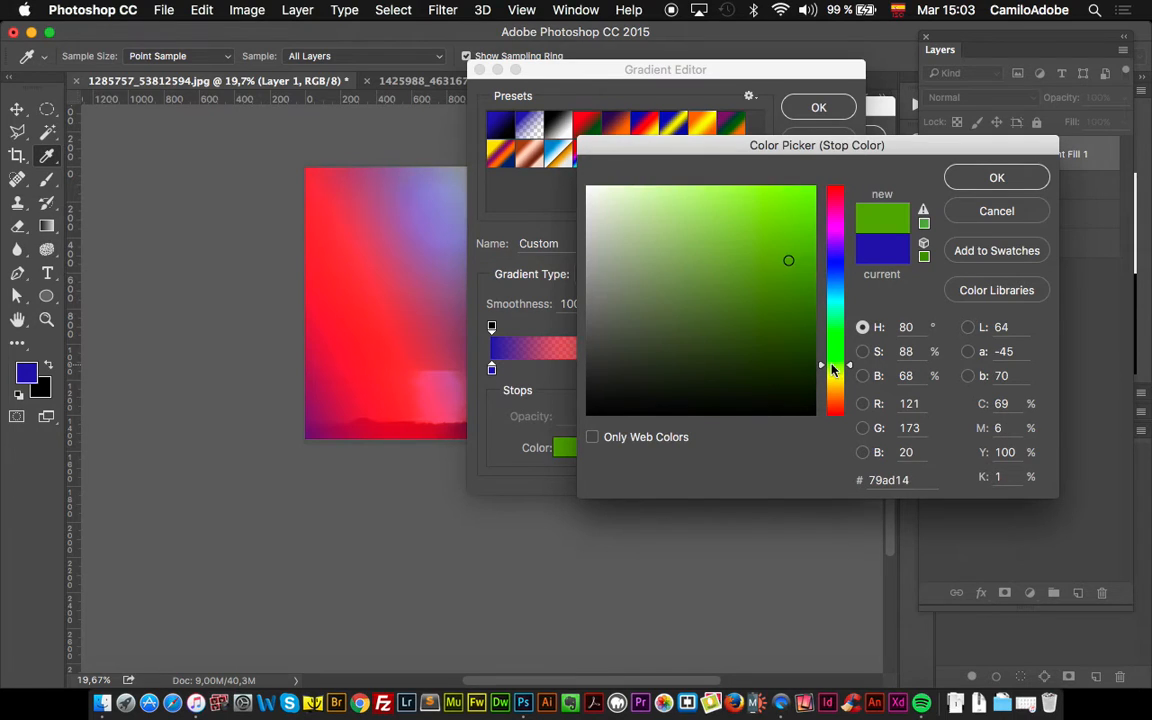
left_click(835, 376)
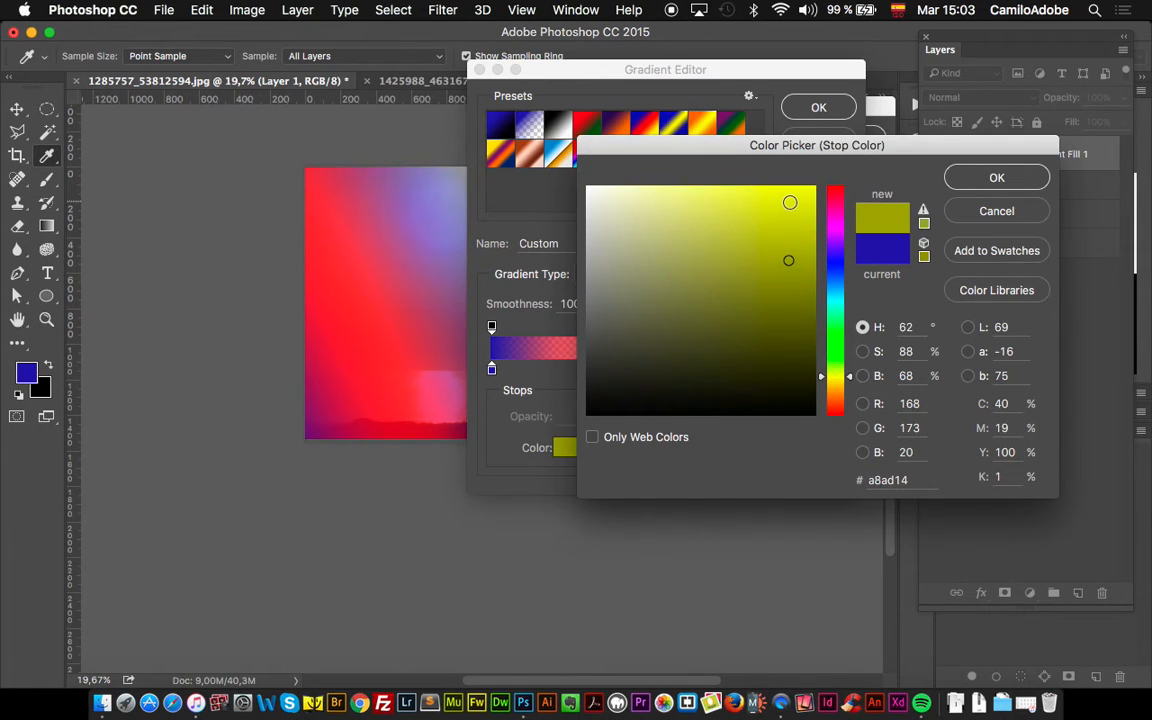
left_click(788, 201)
left_click(960, 177)
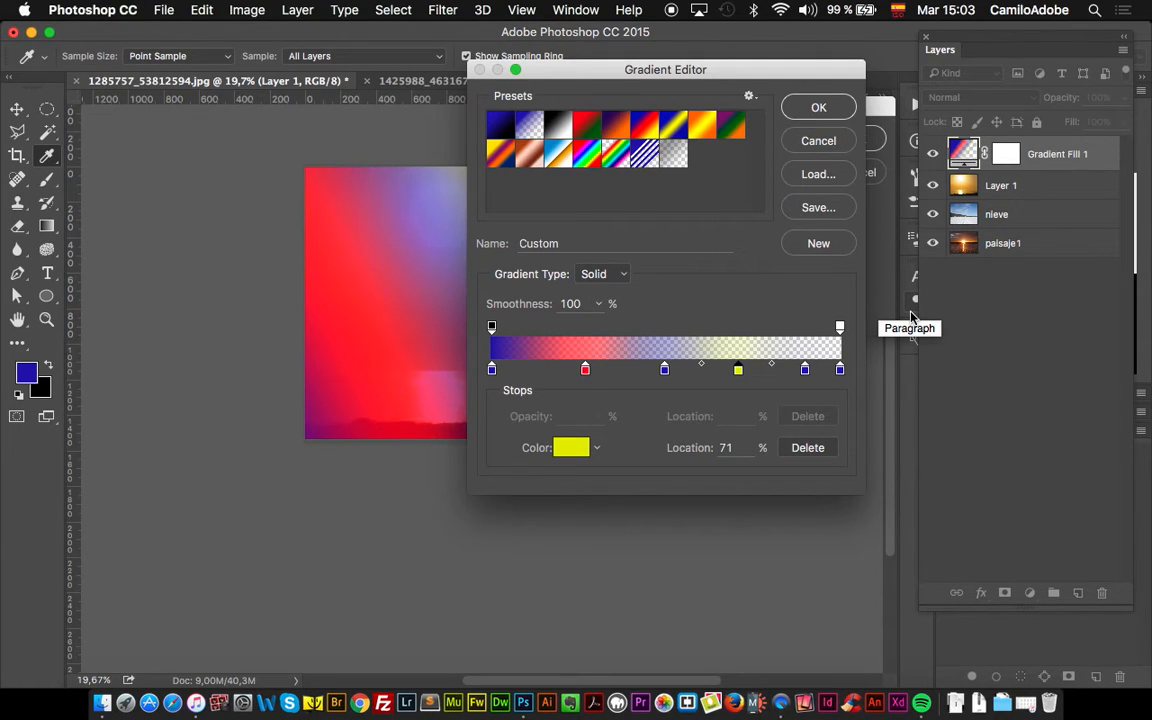
Set the opacity stop at the gradient's transparent end to 100%, and accept the edited gradient.
left_click(840, 328)
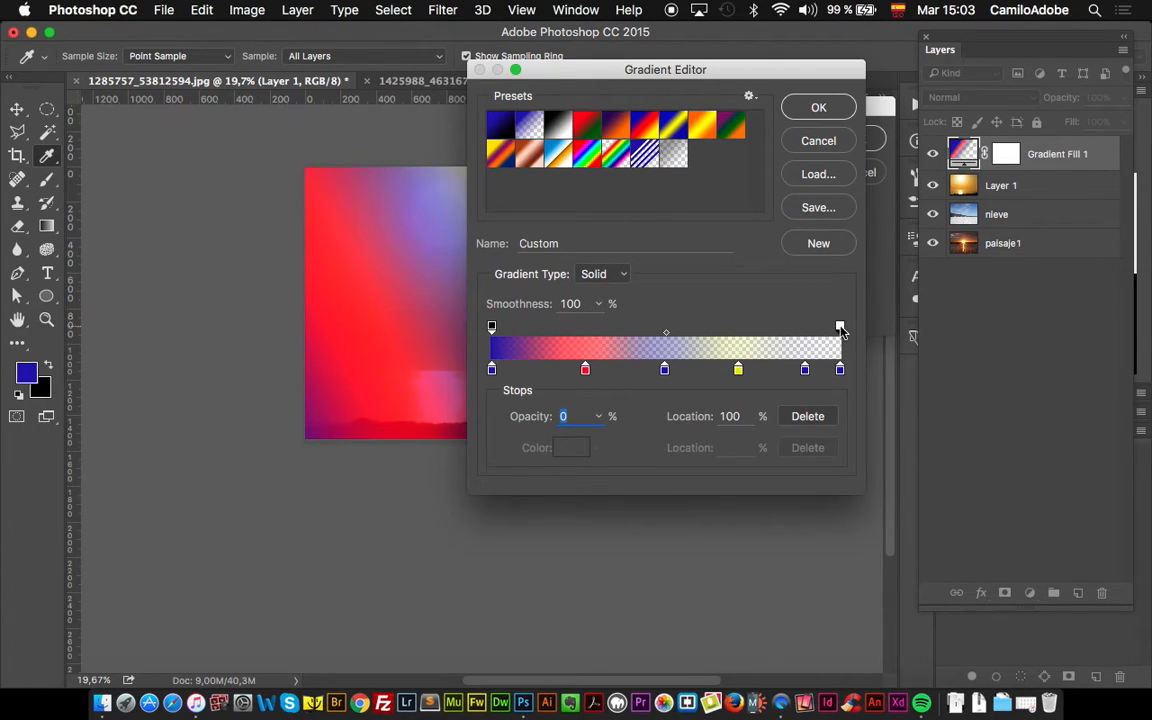
left_click(598, 416)
left_click_drag(594, 442, 715, 437)
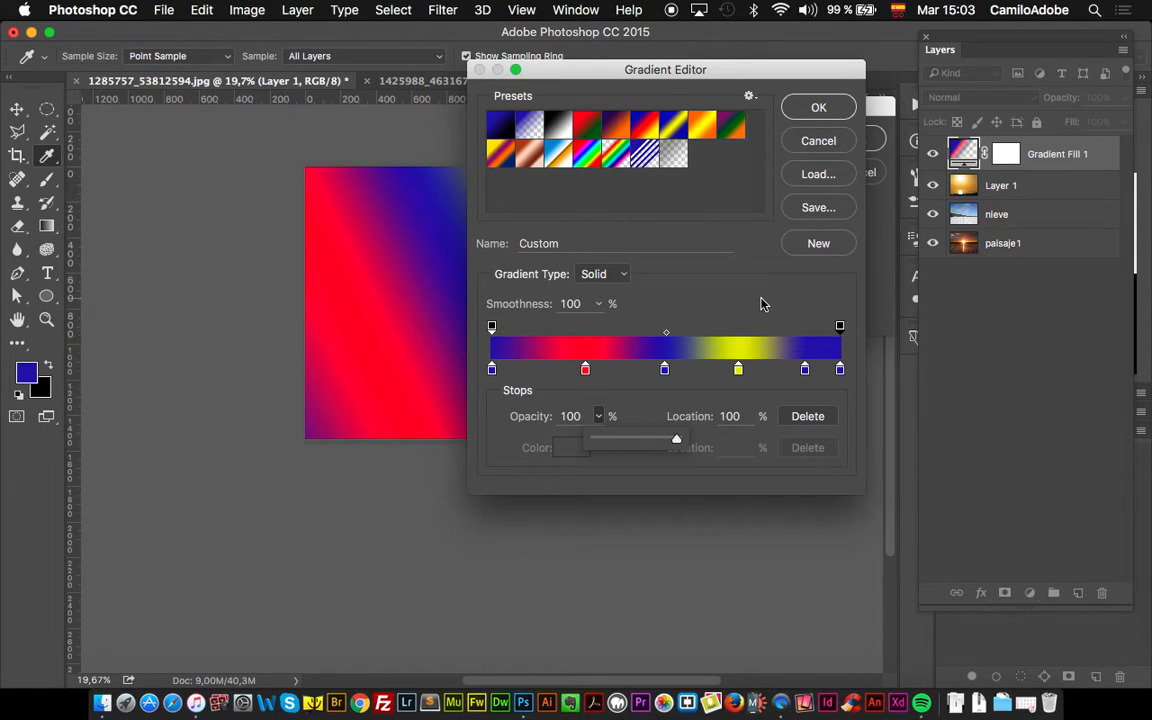
left_click(819, 108)
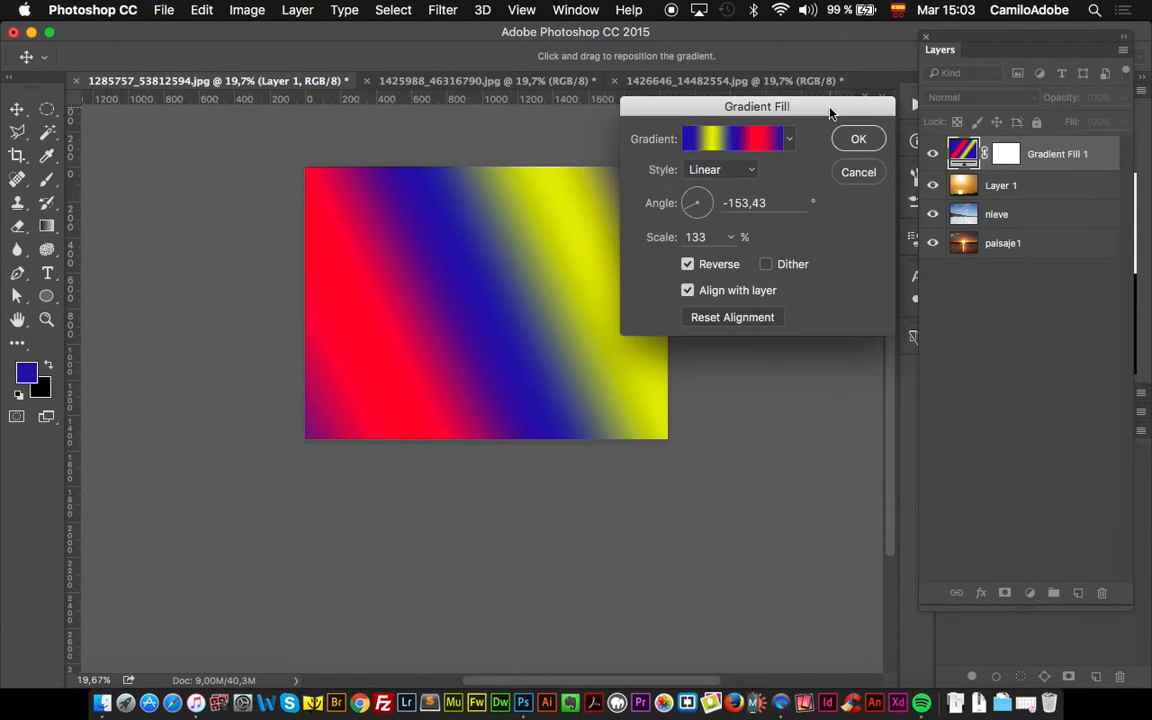
Try the Radial, Angle and Diamond styles on the gradient fill, and apply it with the Reflected style.
left_click(727, 171)
left_click(727, 184)
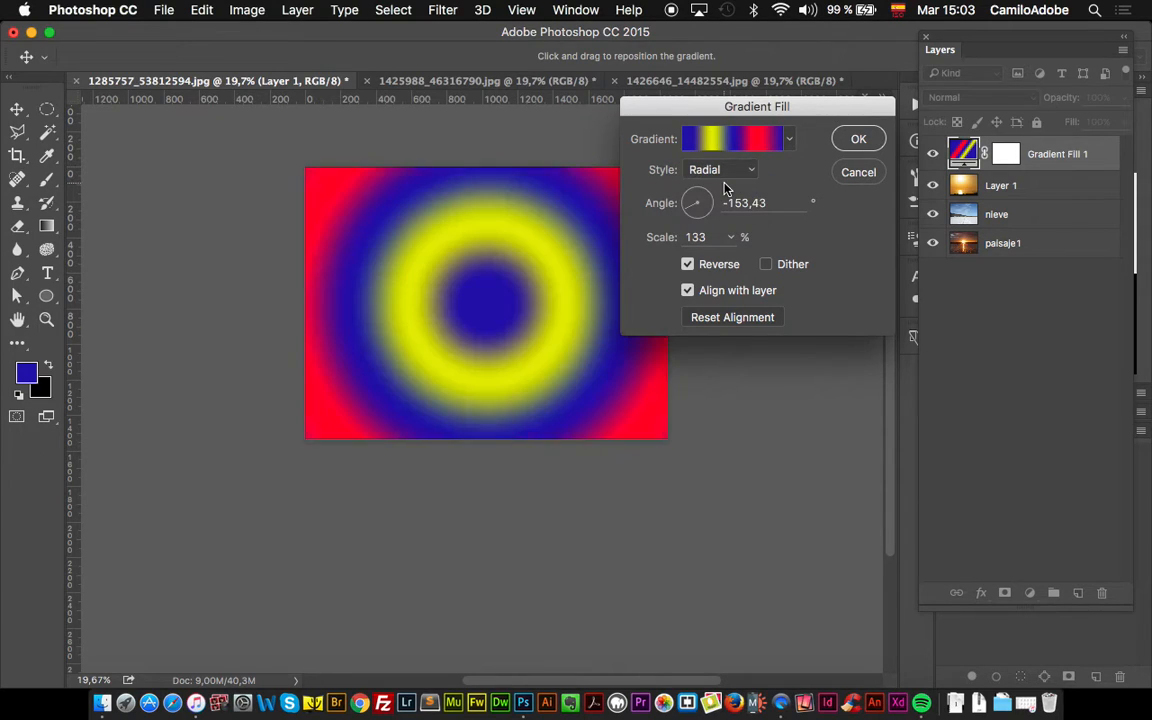
left_click(727, 187)
left_click(727, 186)
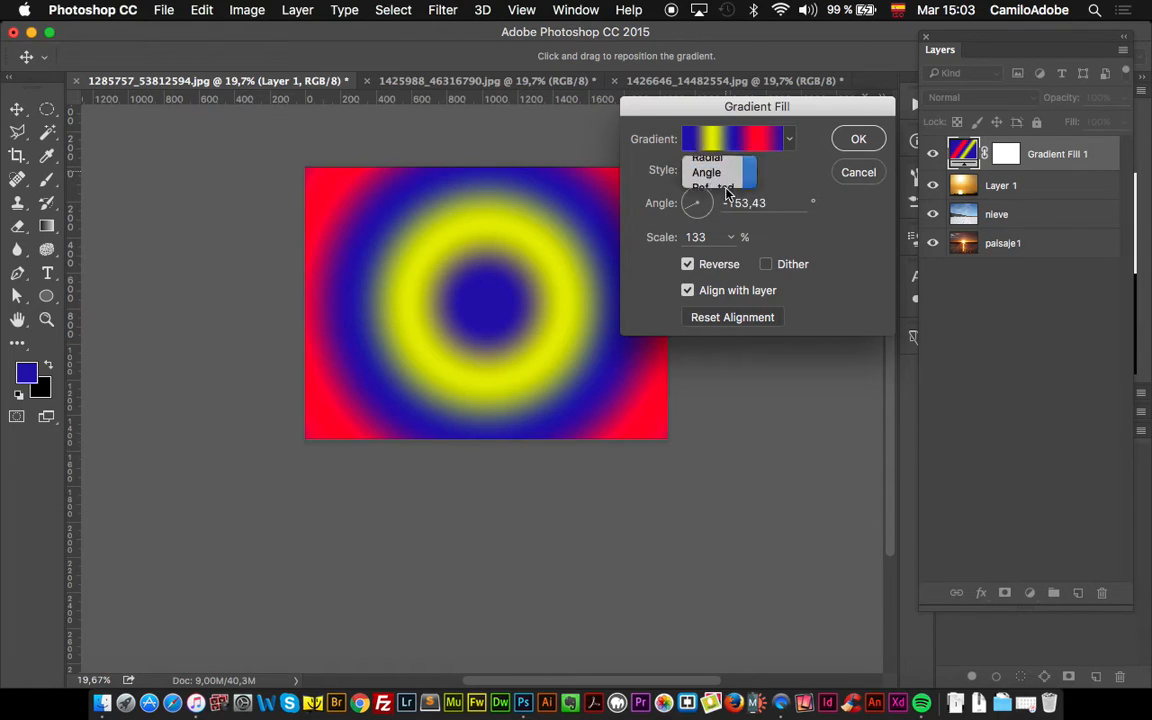
left_click(727, 187)
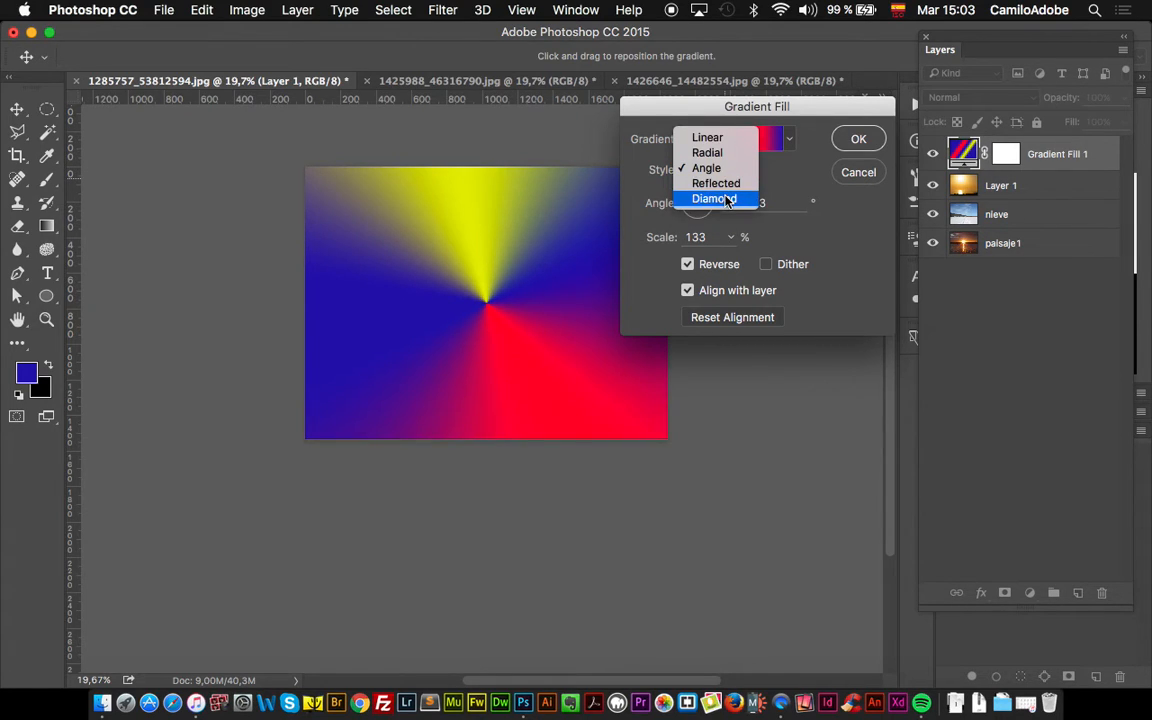
left_click(727, 199)
left_click(727, 169)
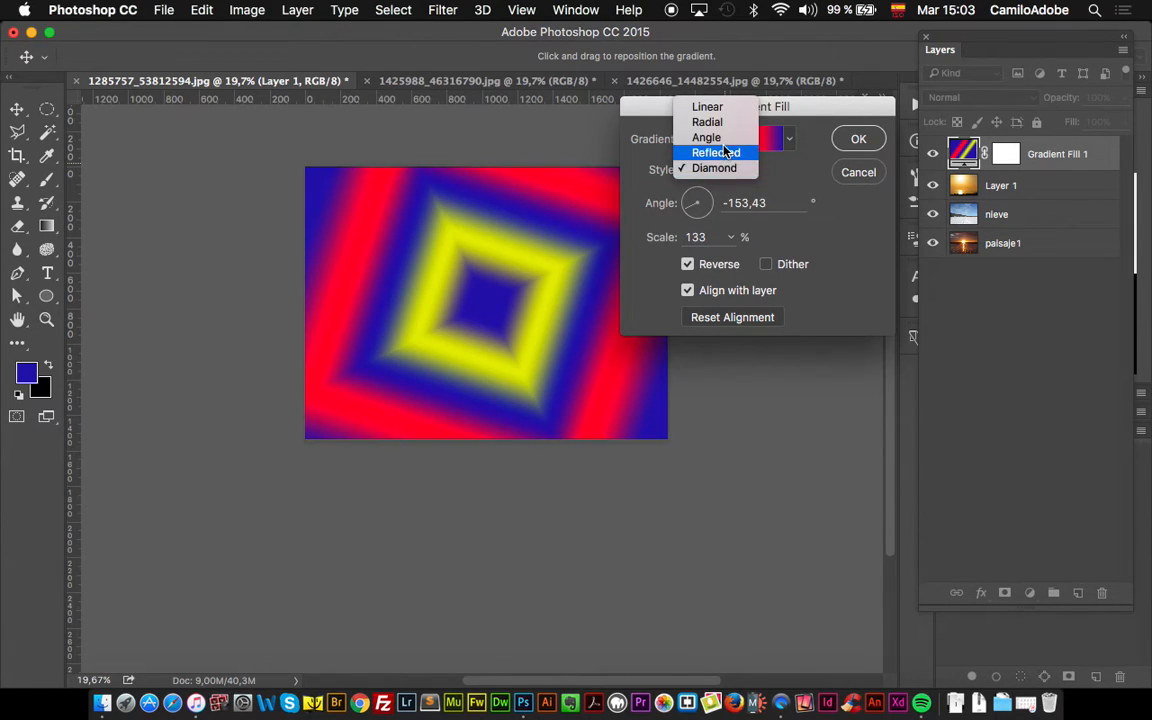
left_click(727, 152)
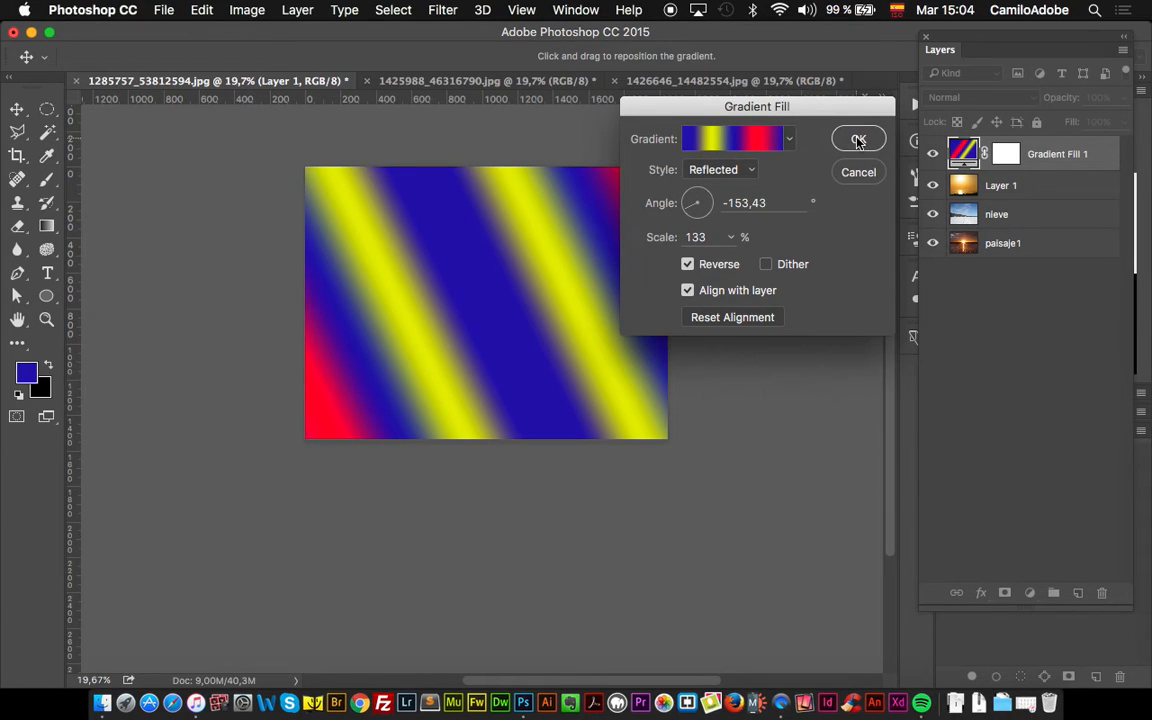
left_click(858, 140)
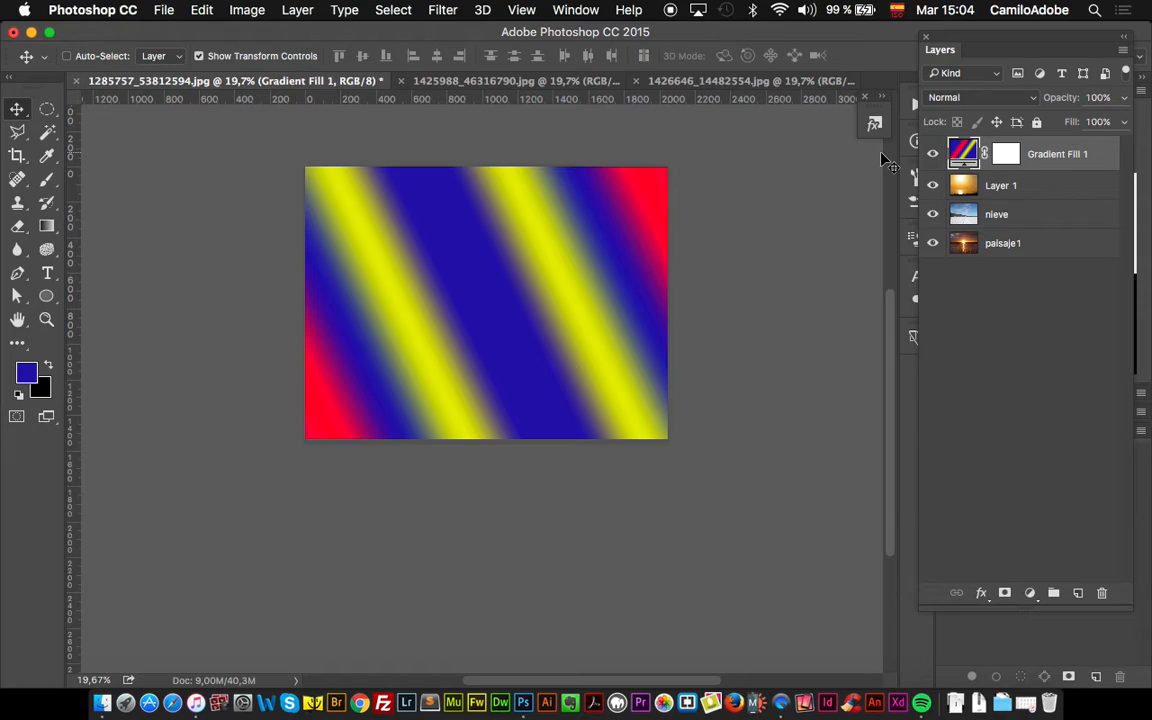
left_click(1030, 593)
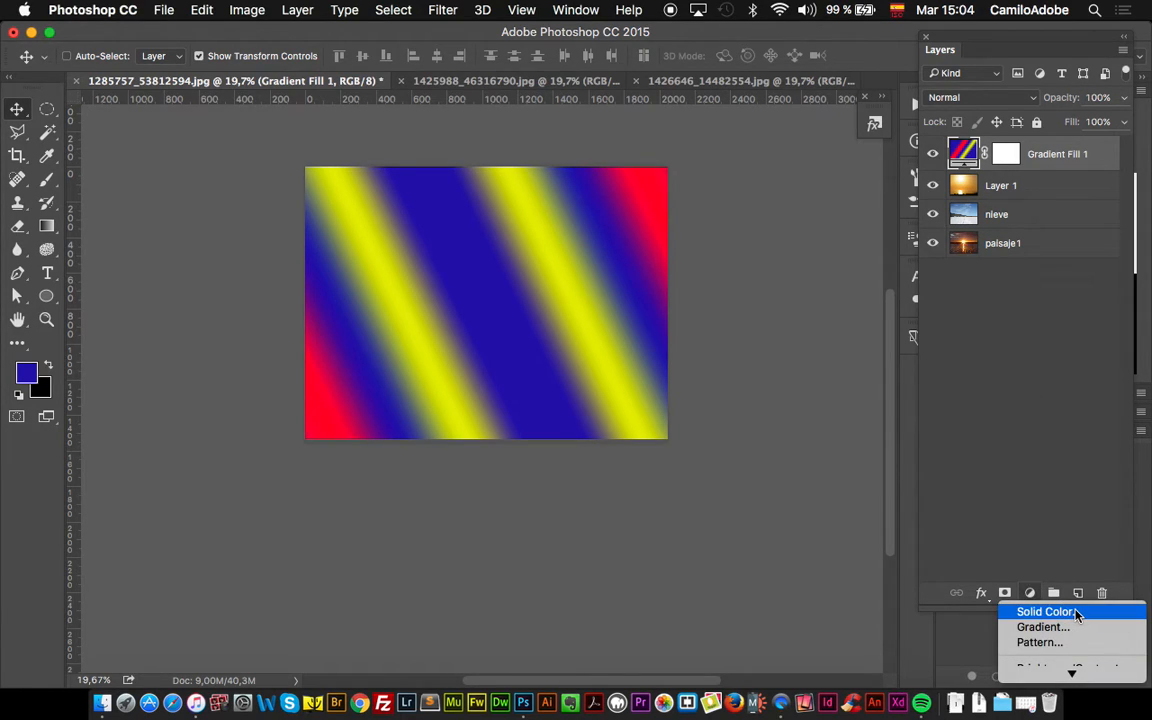
left_click(1062, 491)
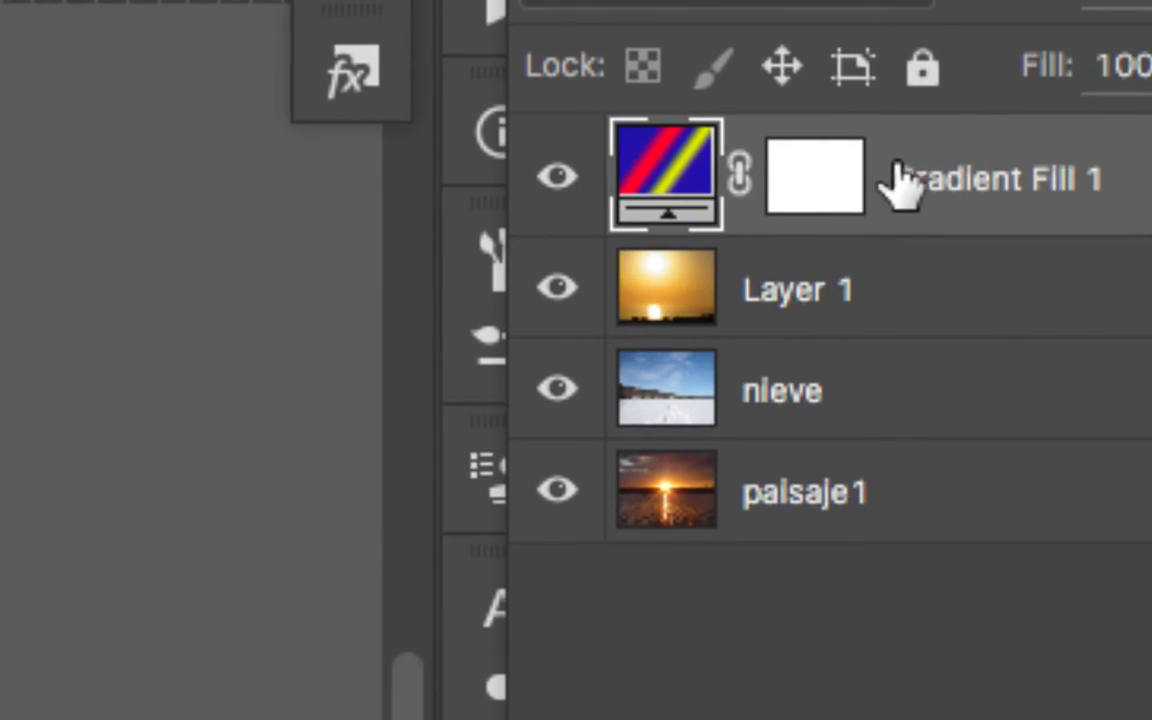
Draw a horizontal white-to-black linear gradient on the gradient fill's layer mask to fade its right side, and reselect the fill thumbnail.
left_click(835, 185)
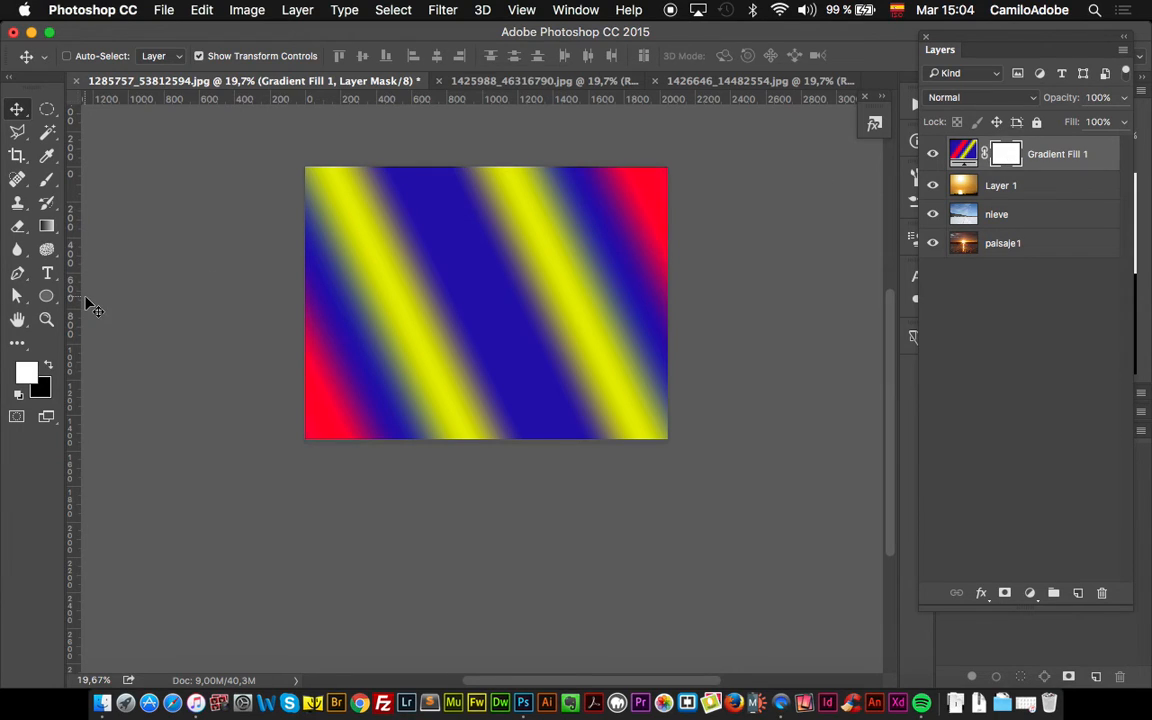
left_click(47, 226)
left_click_drag(375, 293, 580, 295)
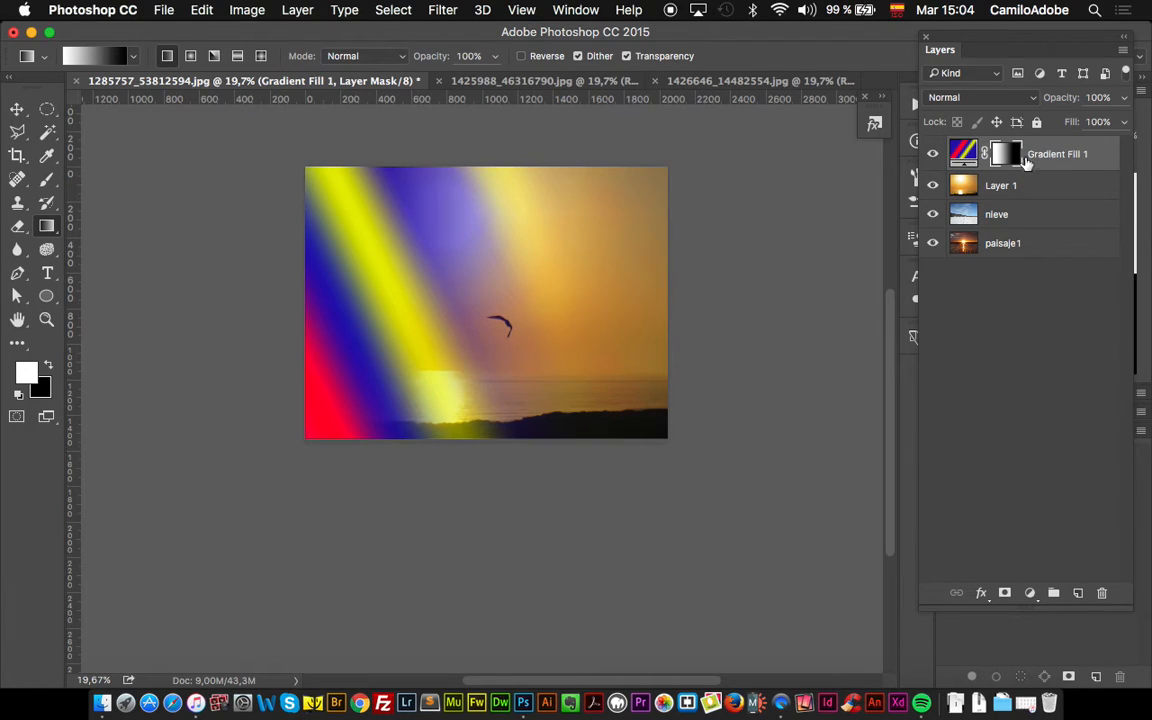
left_click(962, 150)
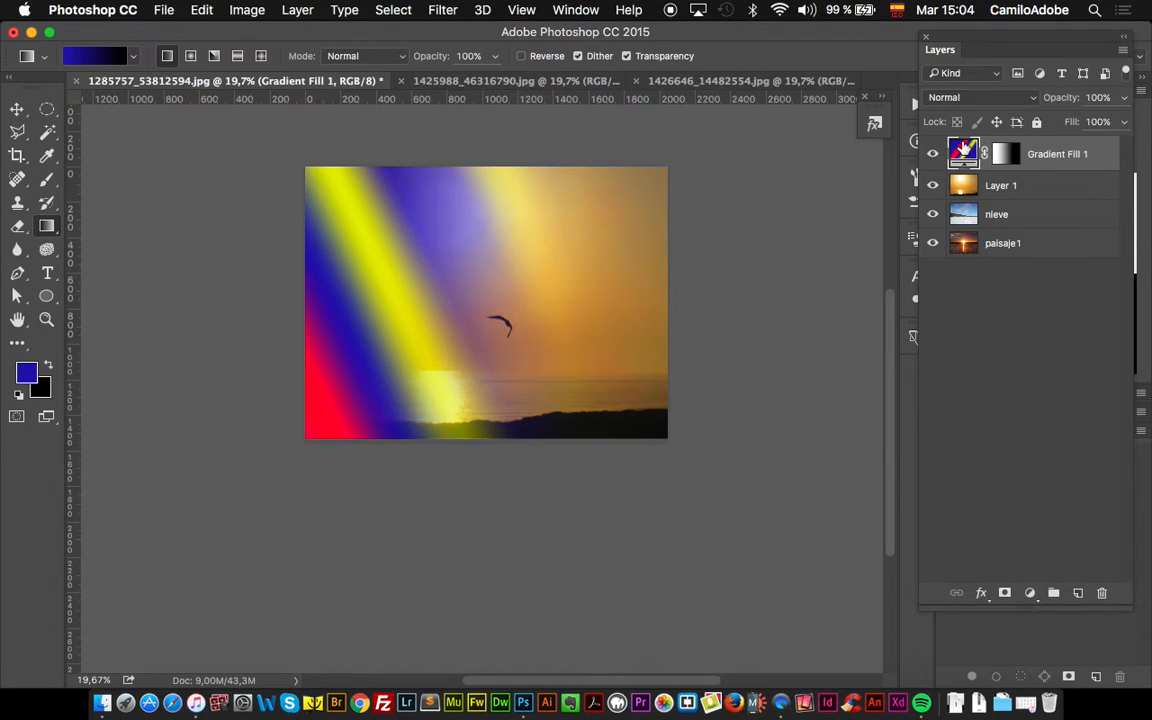
Delete the gradient fill layer together with its mask, and activate the Move tool.
left_click_drag(962, 150, 1102, 593)
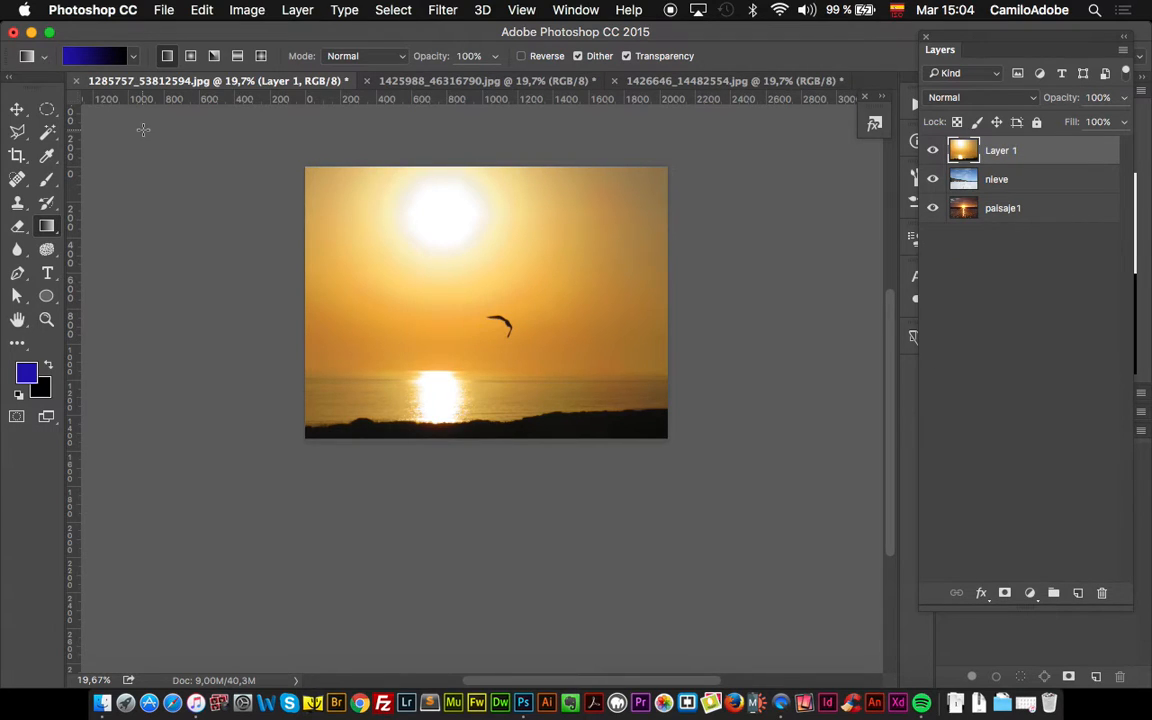
left_click(14, 109)
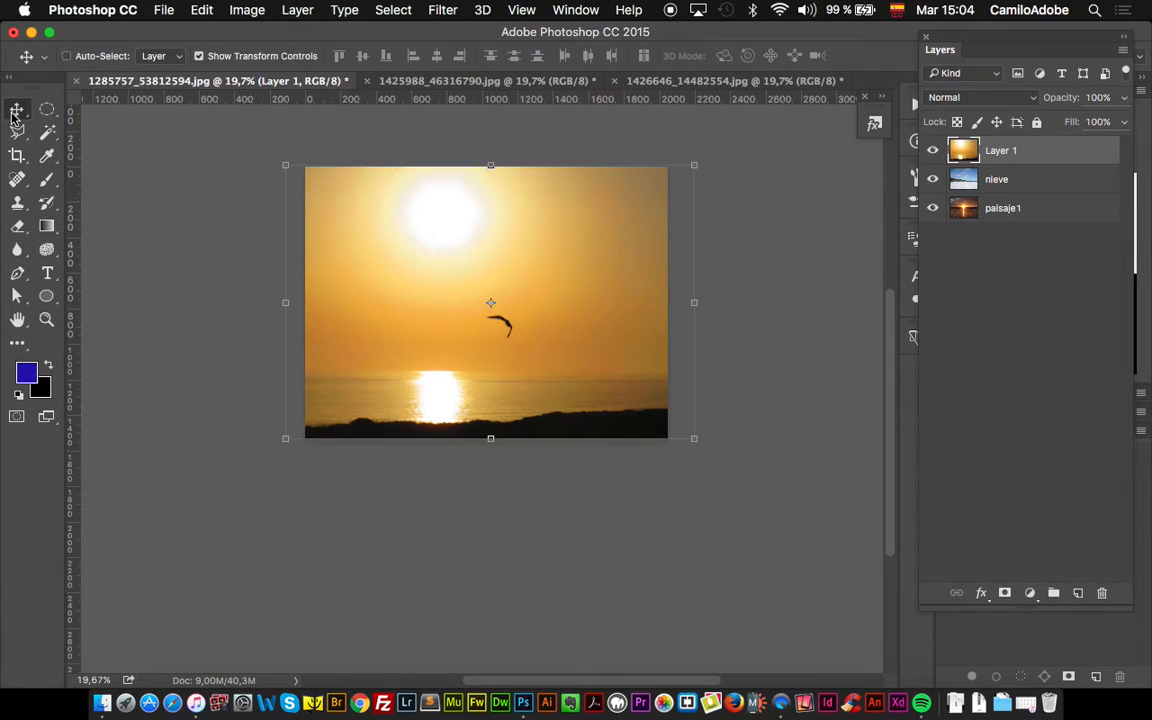
Open photoshop_ejercicios04.jpg from the Varias folder, converting the document's colors to the working space.
left_click(164, 10)
left_click(175, 47)
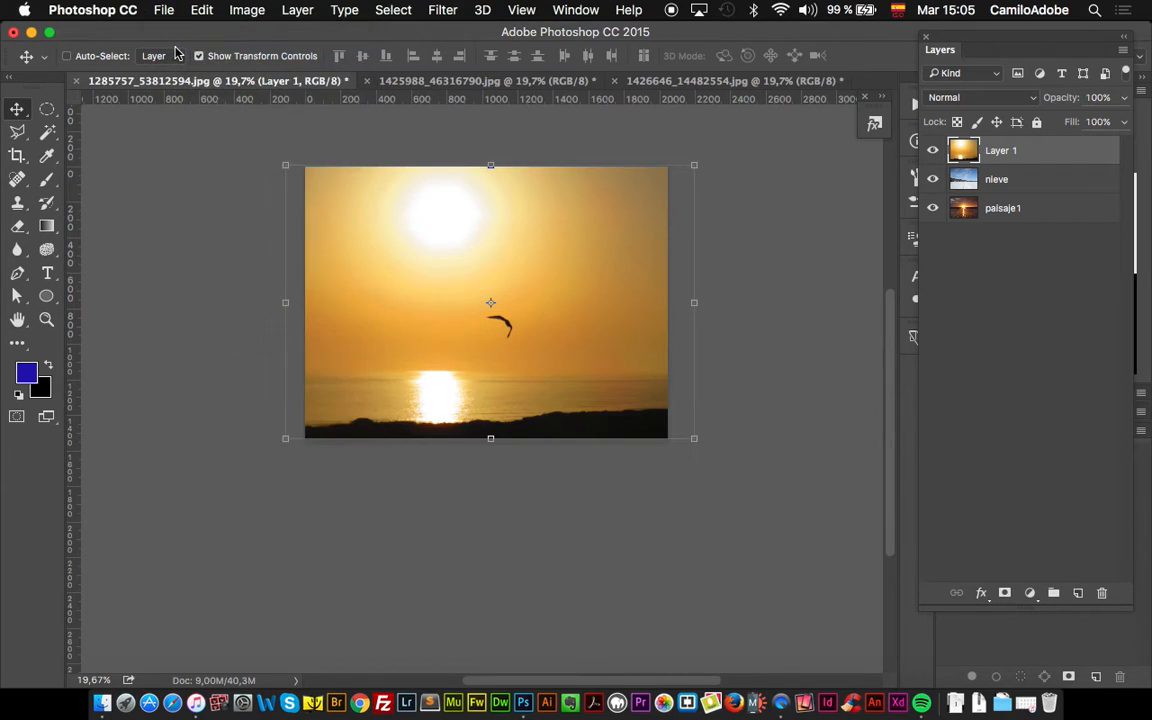
scroll(540, 232, "down", 15)
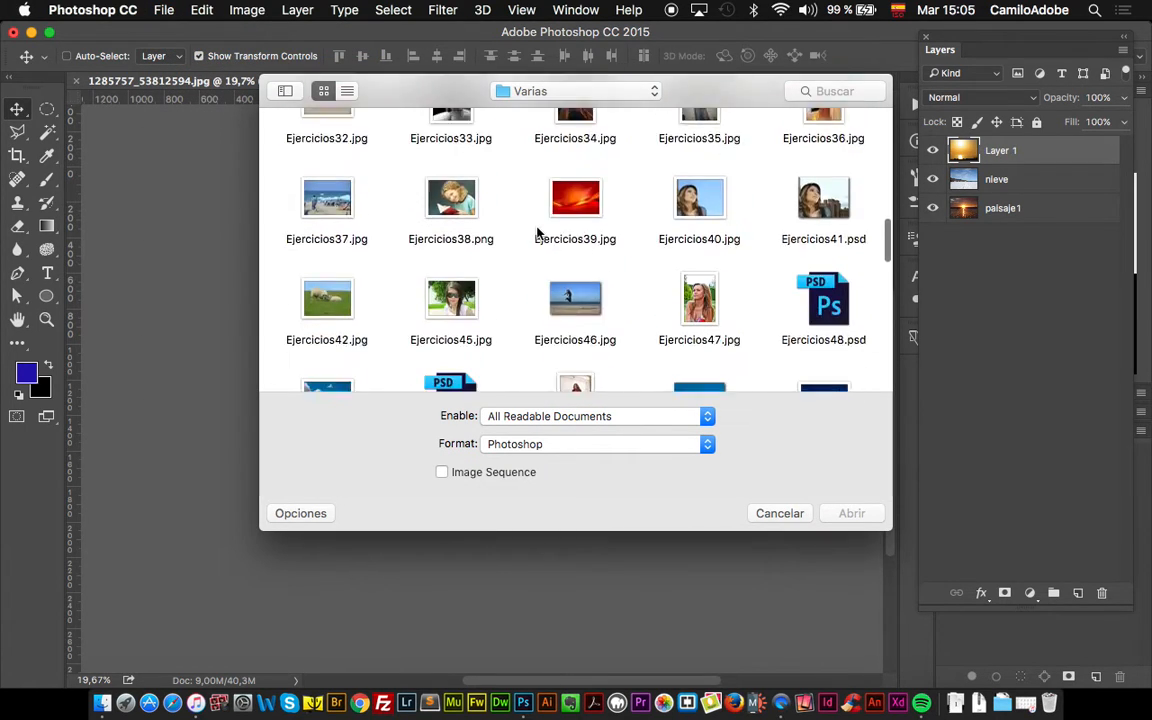
scroll(537, 233, "down", 5)
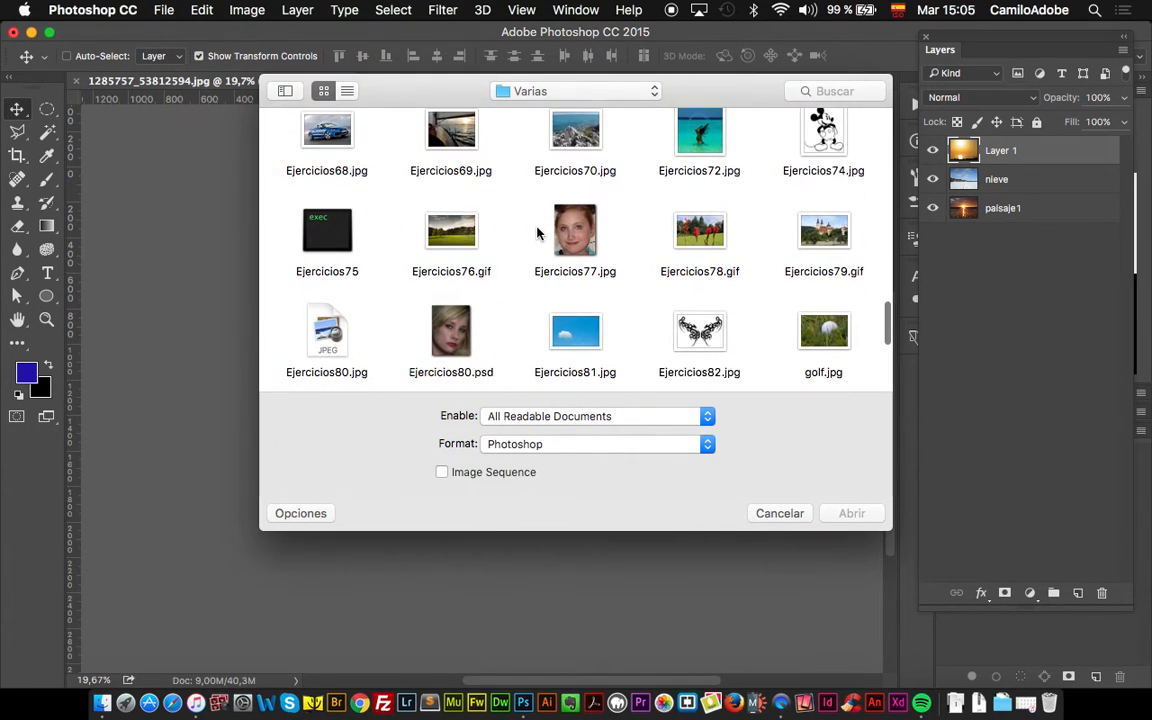
scroll(537, 232, "down", 5)
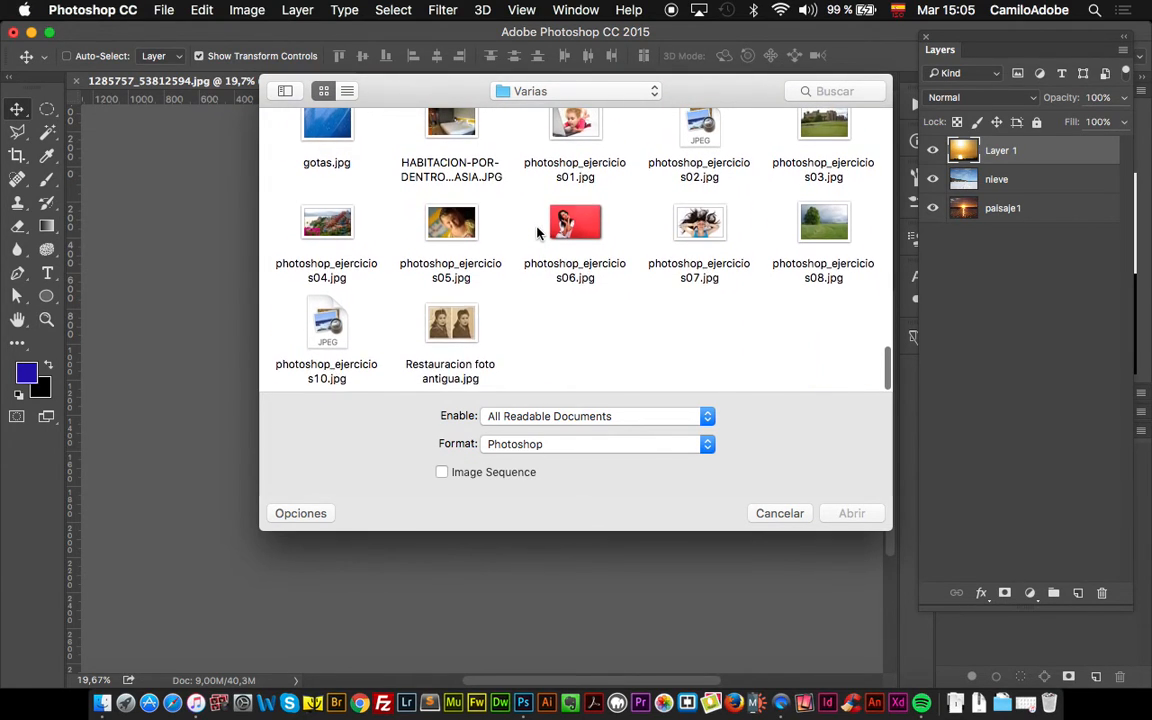
left_click(310, 268)
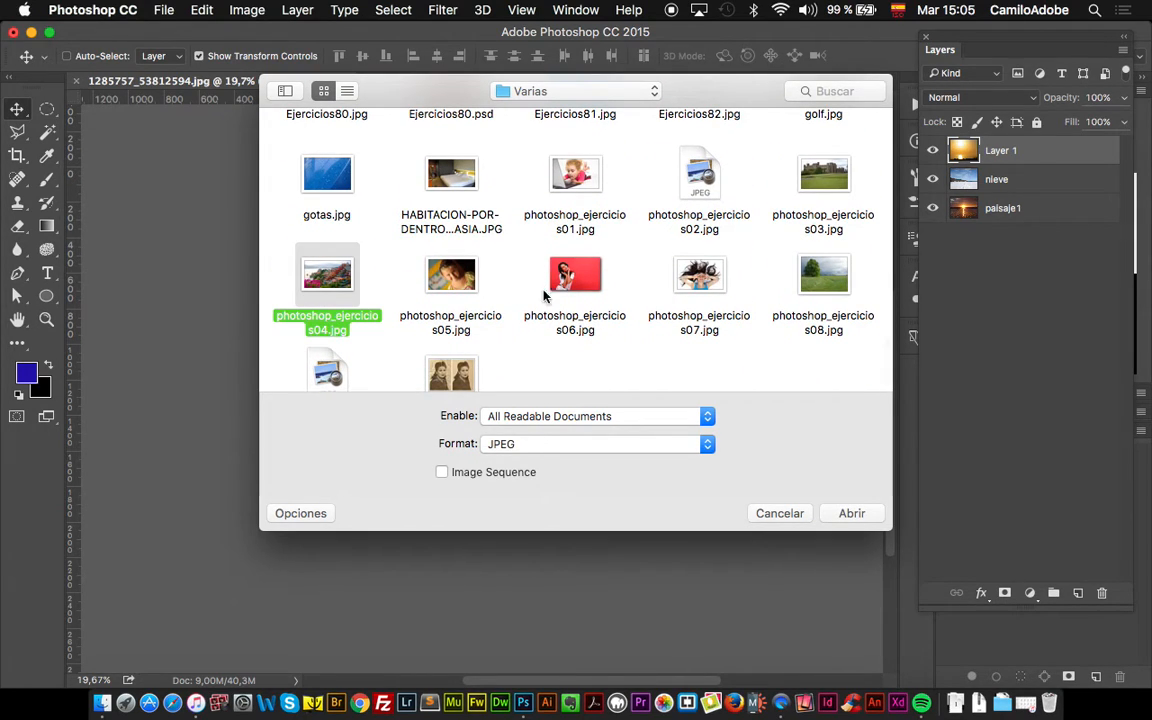
left_click(852, 513)
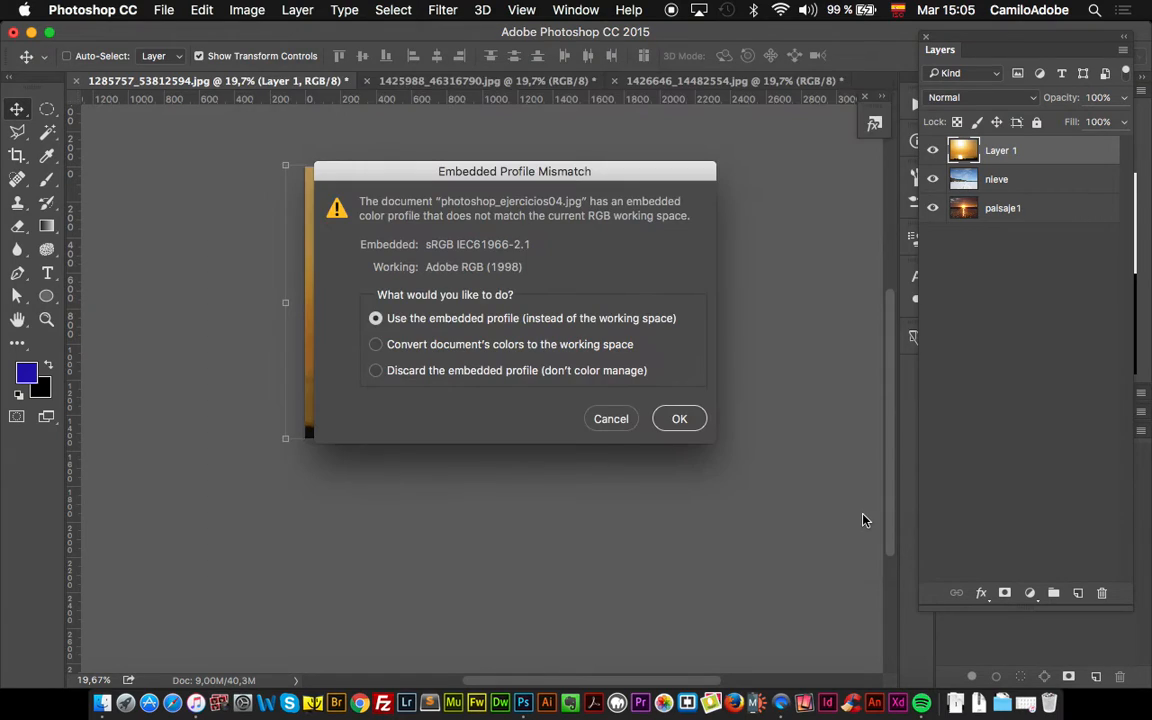
left_click(375, 344)
left_click(677, 418)
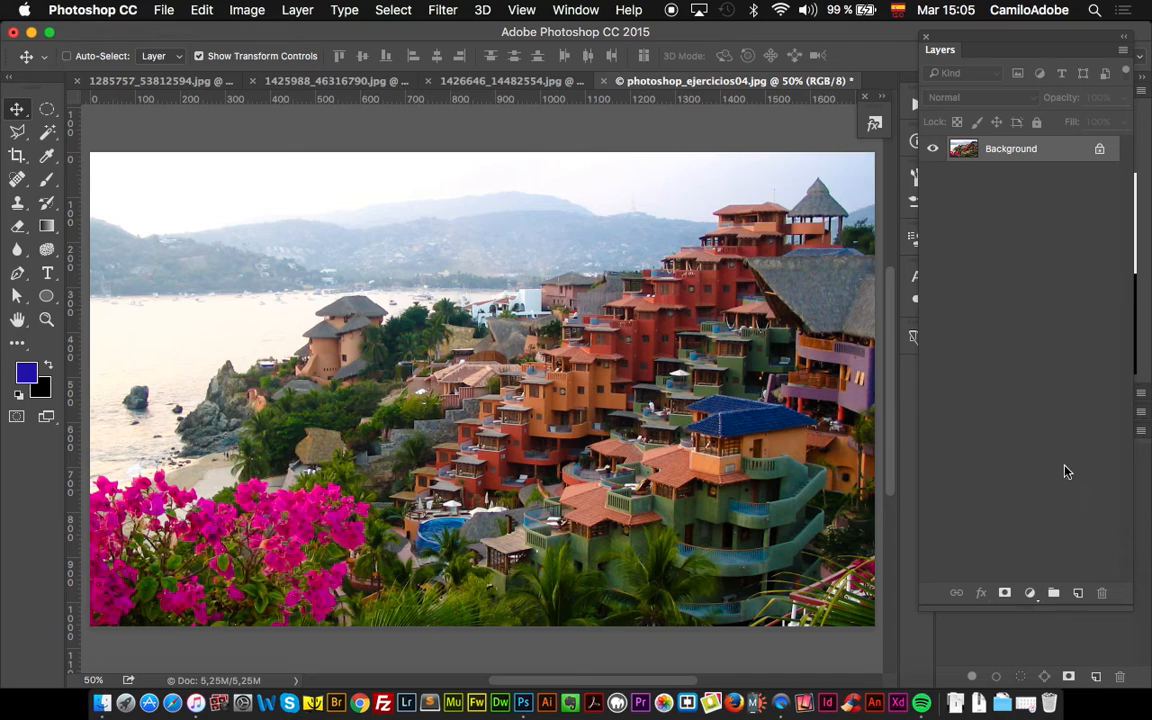
Add a gradient fill layer above the hillside village photo's Background, and open its gradient for editing.
left_click(1030, 594)
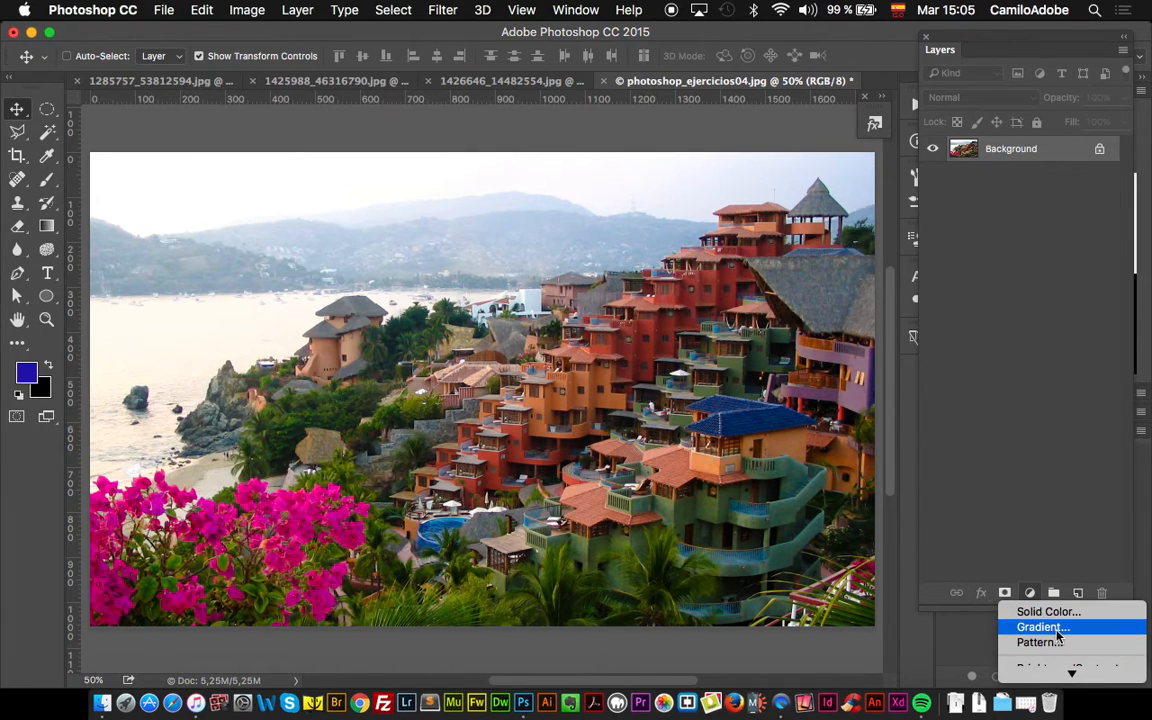
left_click(1043, 627)
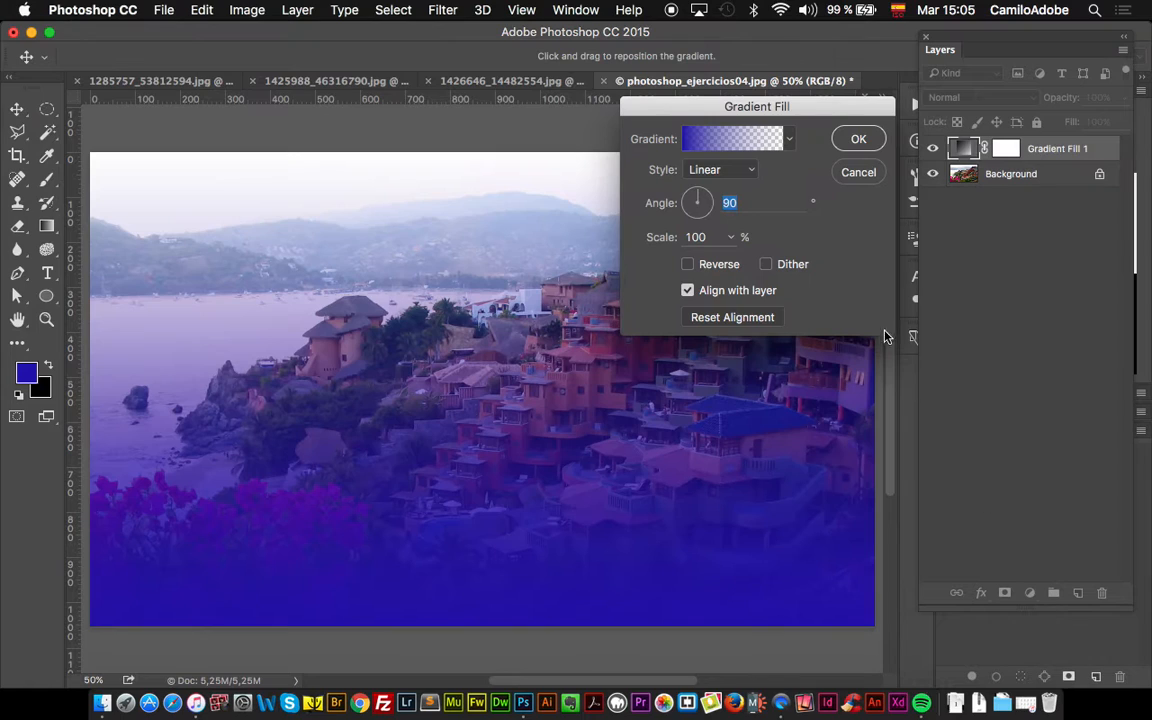
left_click_drag(764, 107, 707, 116)
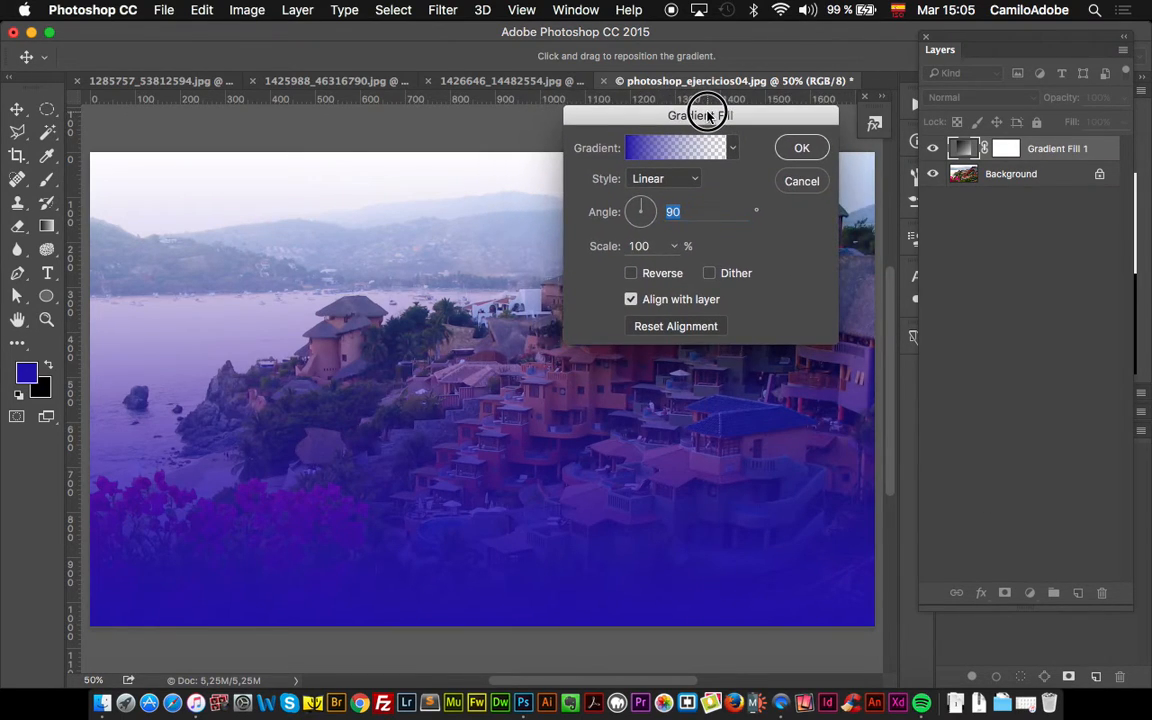
left_click(670, 150)
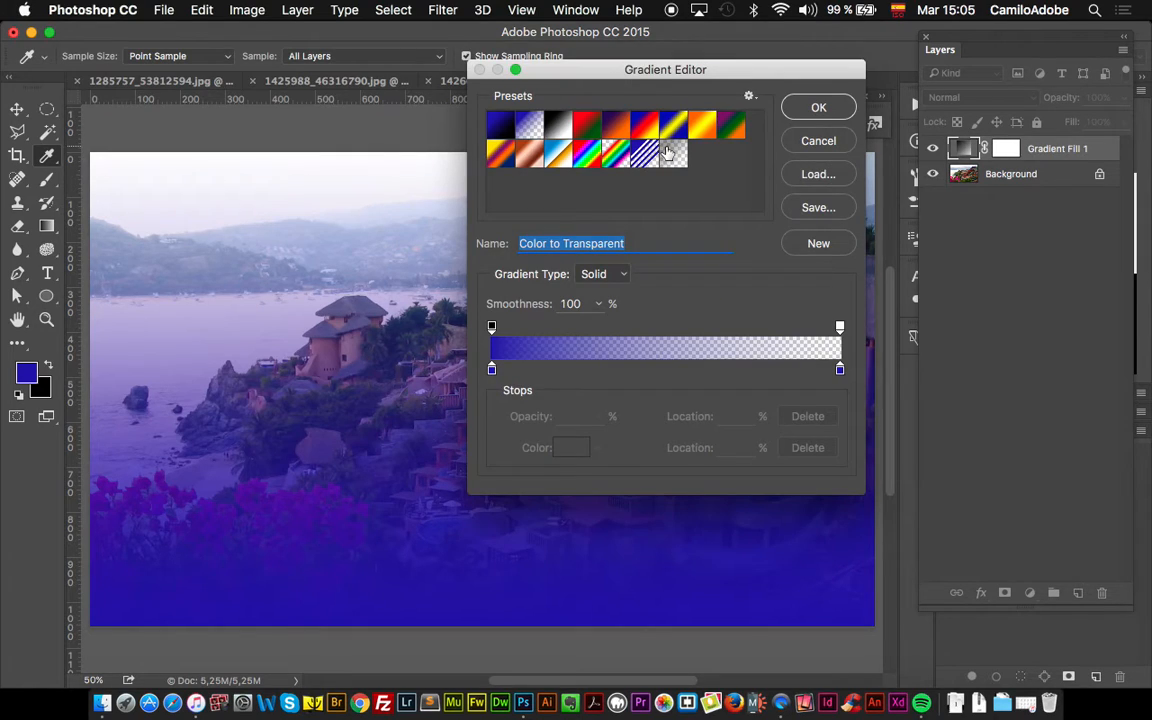
Try several multicolor gradient presets, including Orange, Yellow, Orange, and choose Blue, Red, Yellow.
left_click(673, 125)
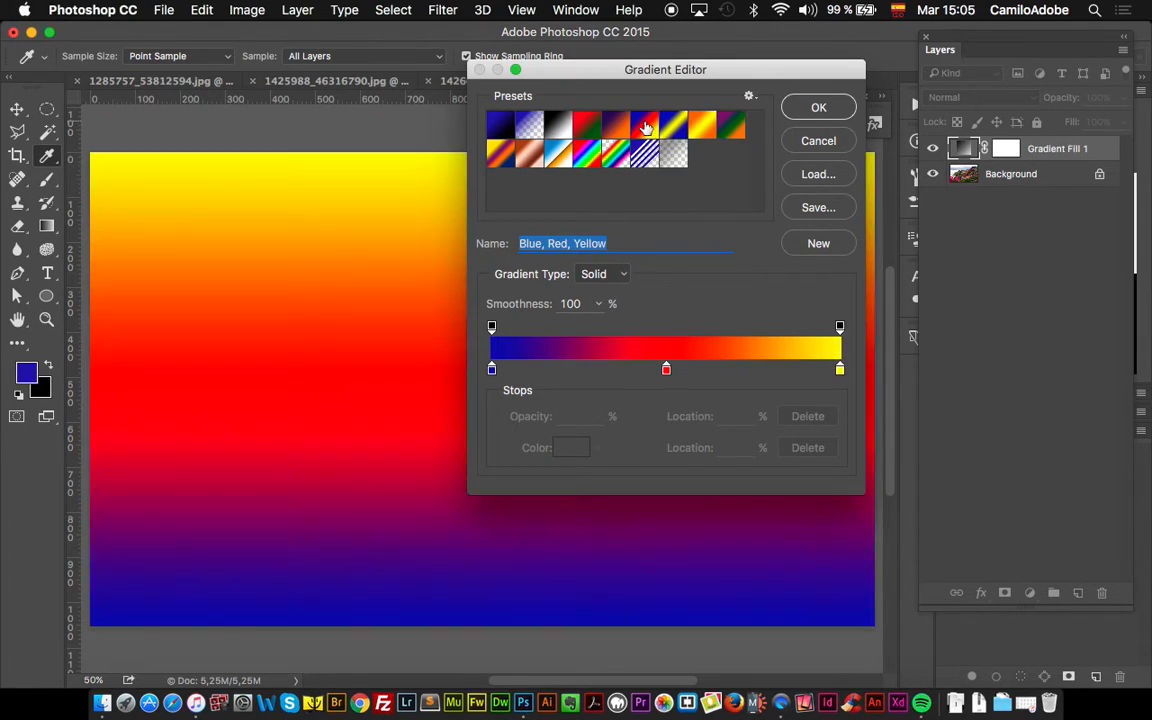
left_click(673, 126)
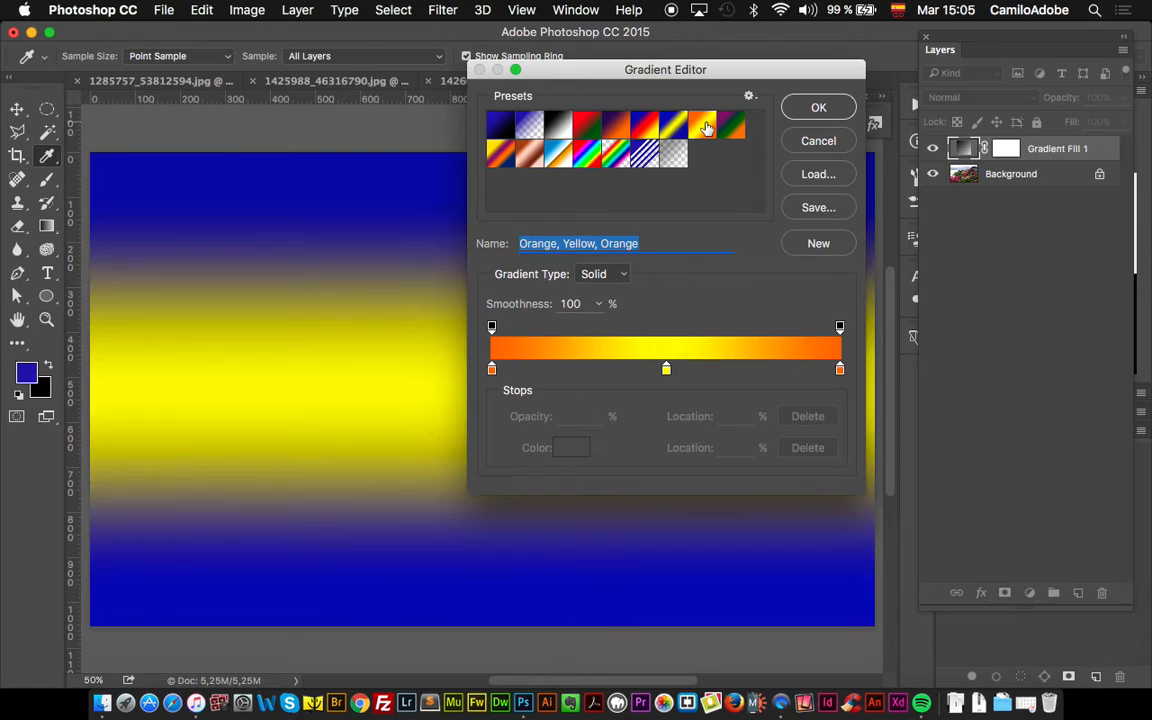
left_click(705, 126)
left_click(731, 125)
left_click(645, 125)
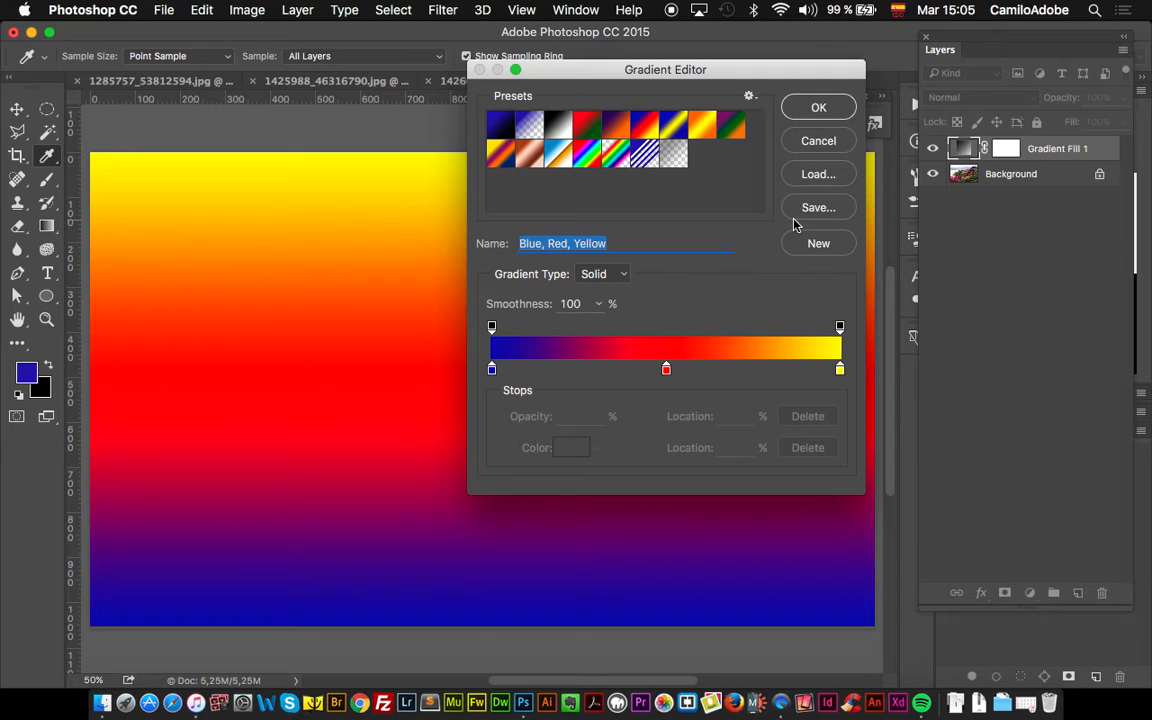
left_click_drag(715, 69, 690, 56)
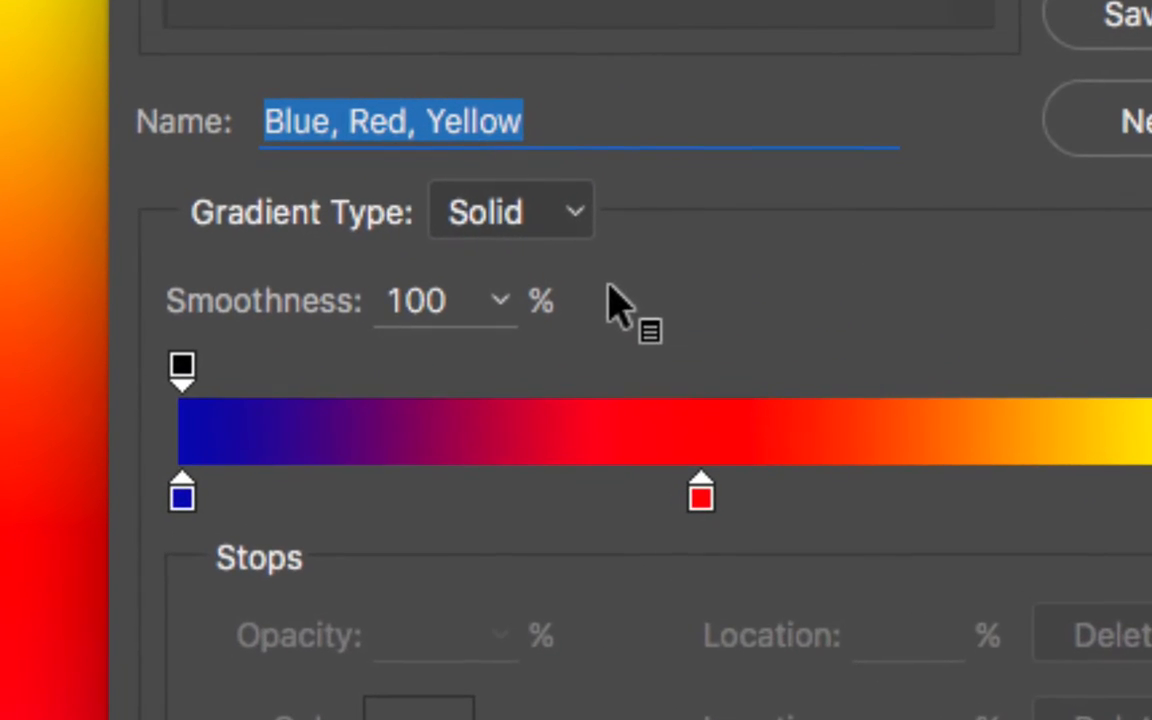
Change the gradient type to Noise and its color model to HSB.
left_click(510, 220)
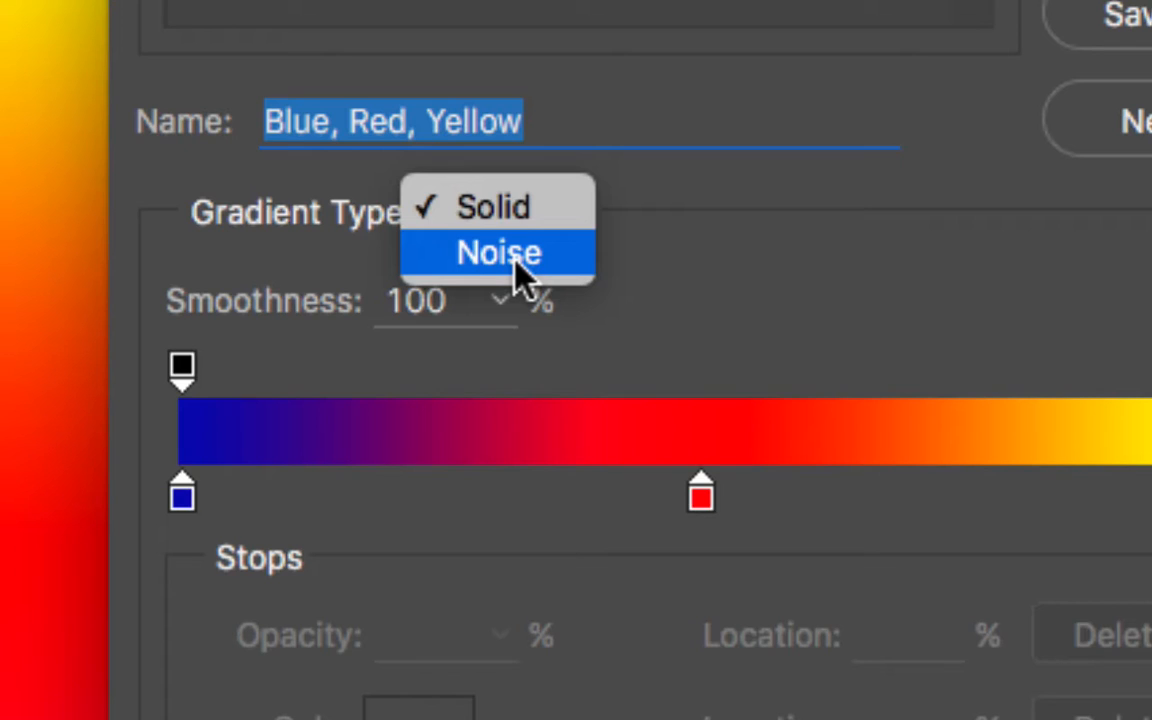
left_click(515, 256)
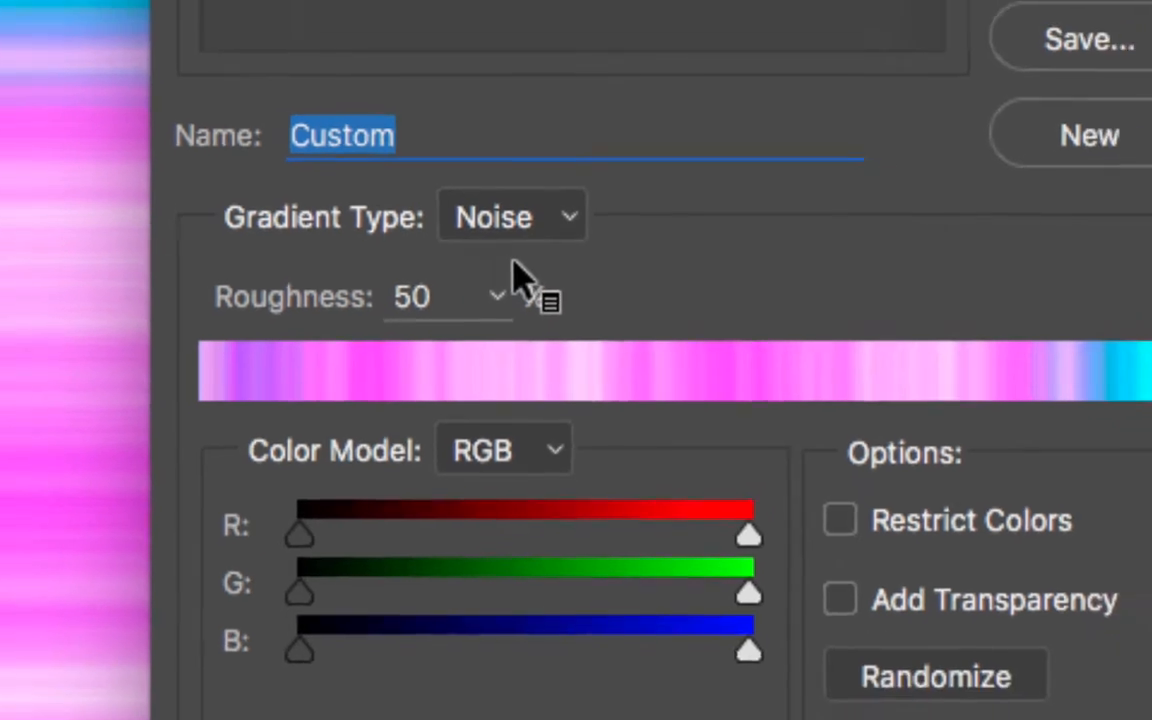
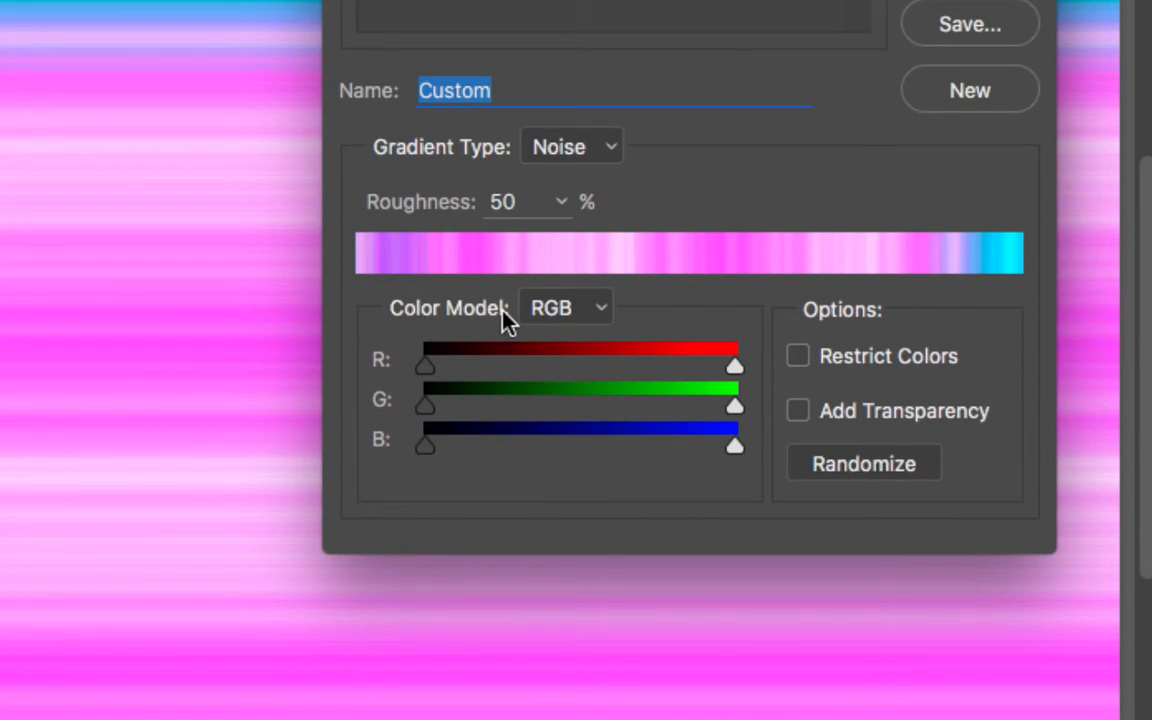
left_click(555, 304)
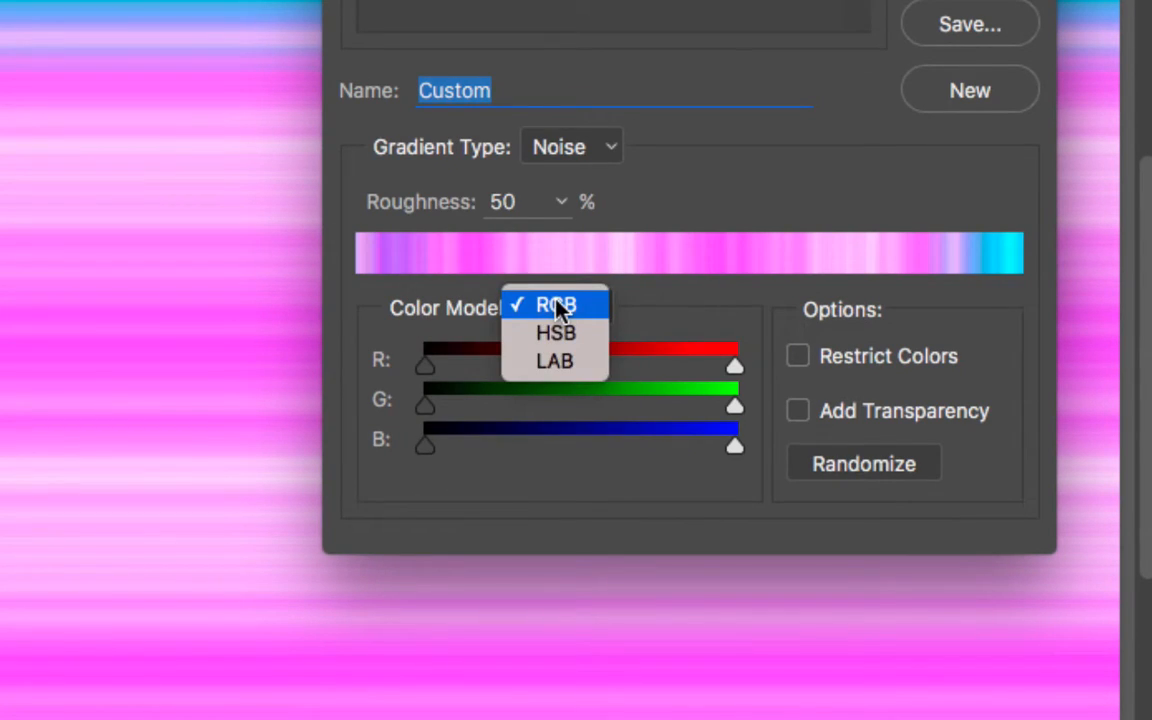
left_click(592, 350)
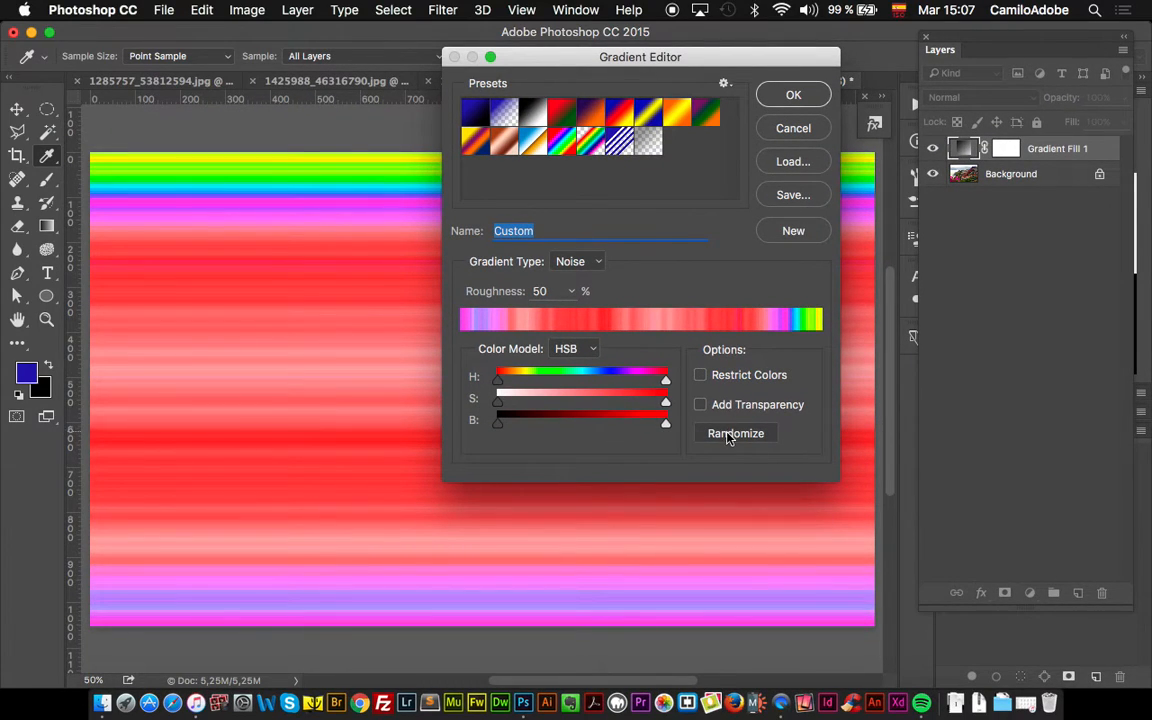
Randomize the HSB noise gradient repeatedly to try different color combinations.
left_click(728, 435)
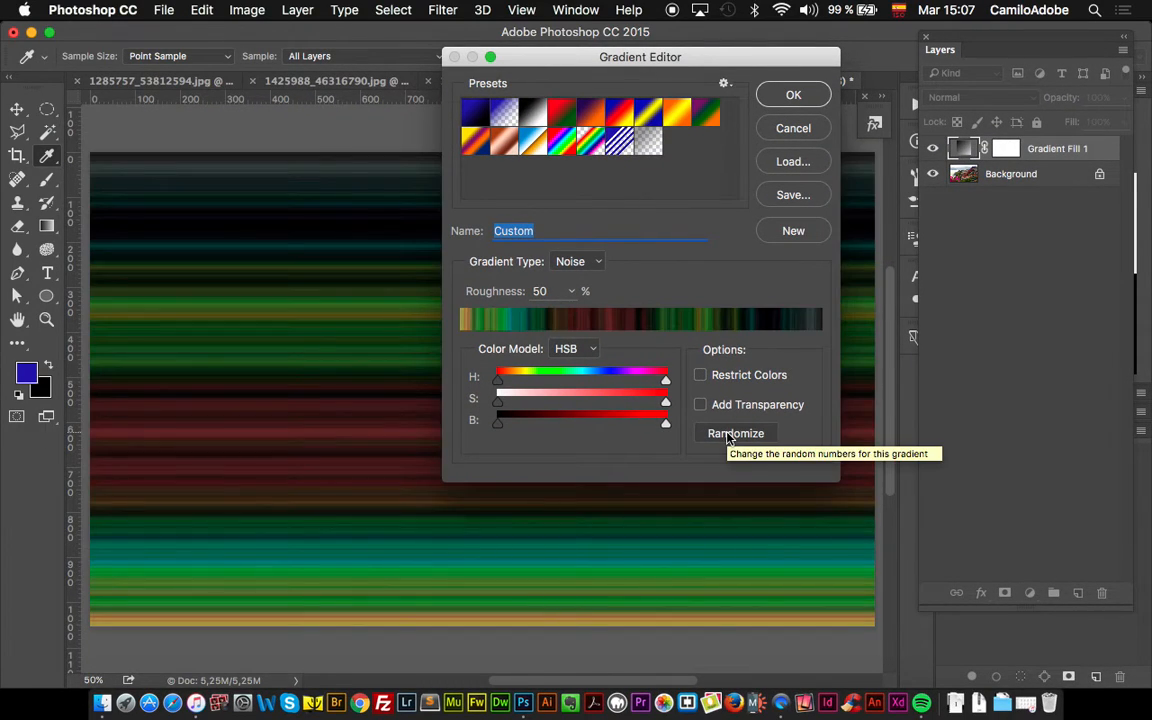
left_click(728, 435)
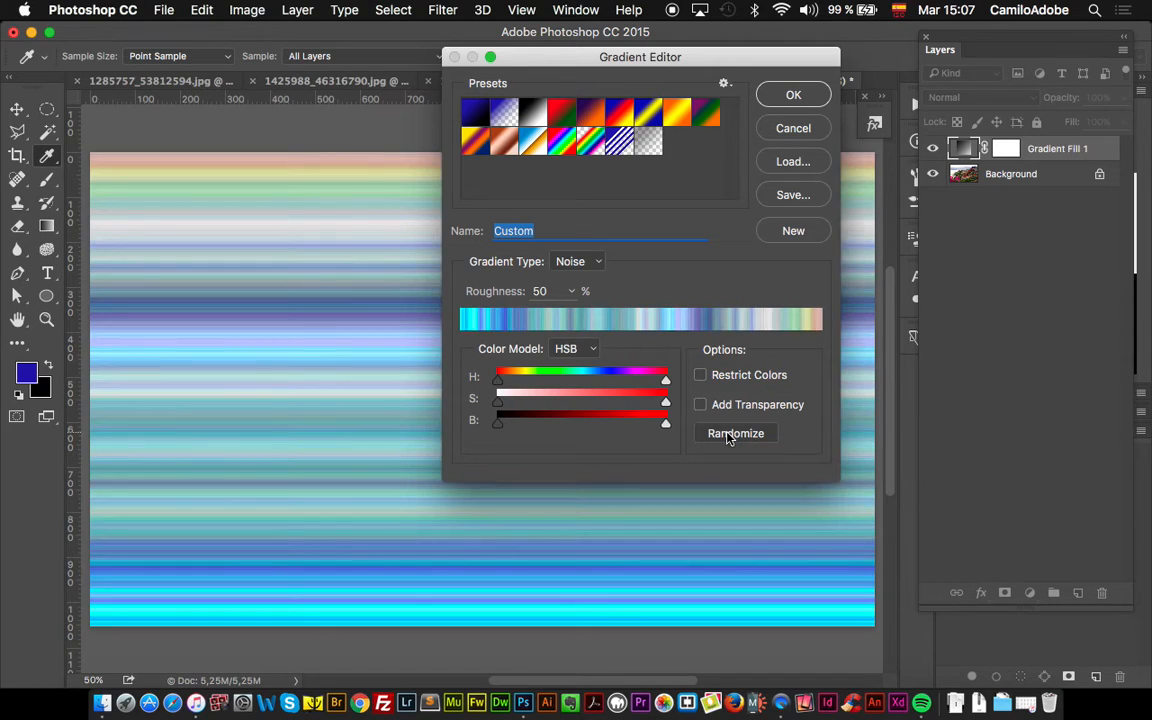
left_click(728, 435)
left_click(728, 435)
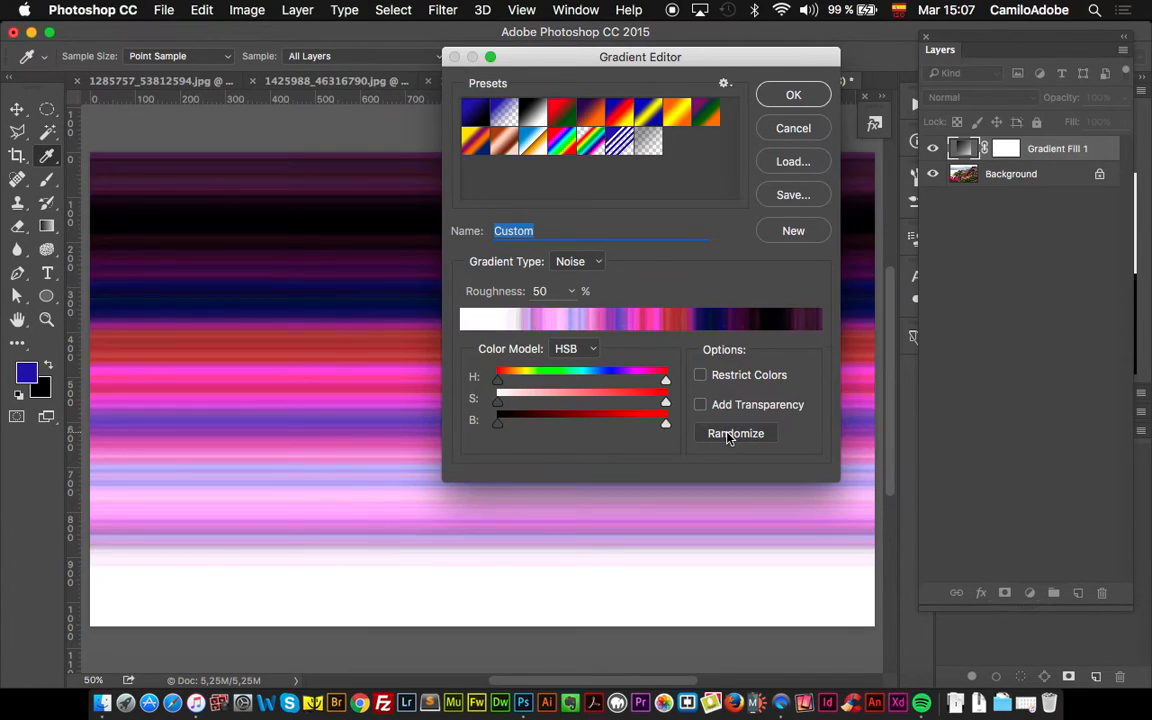
left_click(728, 435)
left_click(728, 435)
left_click(728, 435)
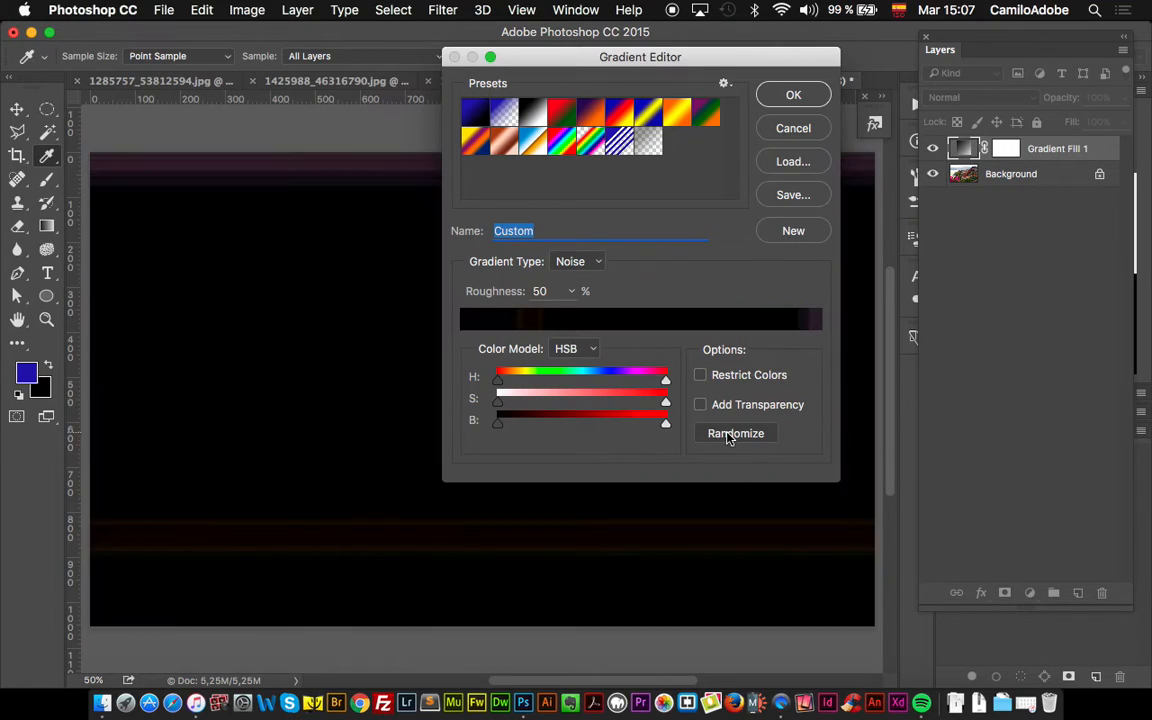
left_click(728, 435)
left_click(728, 435)
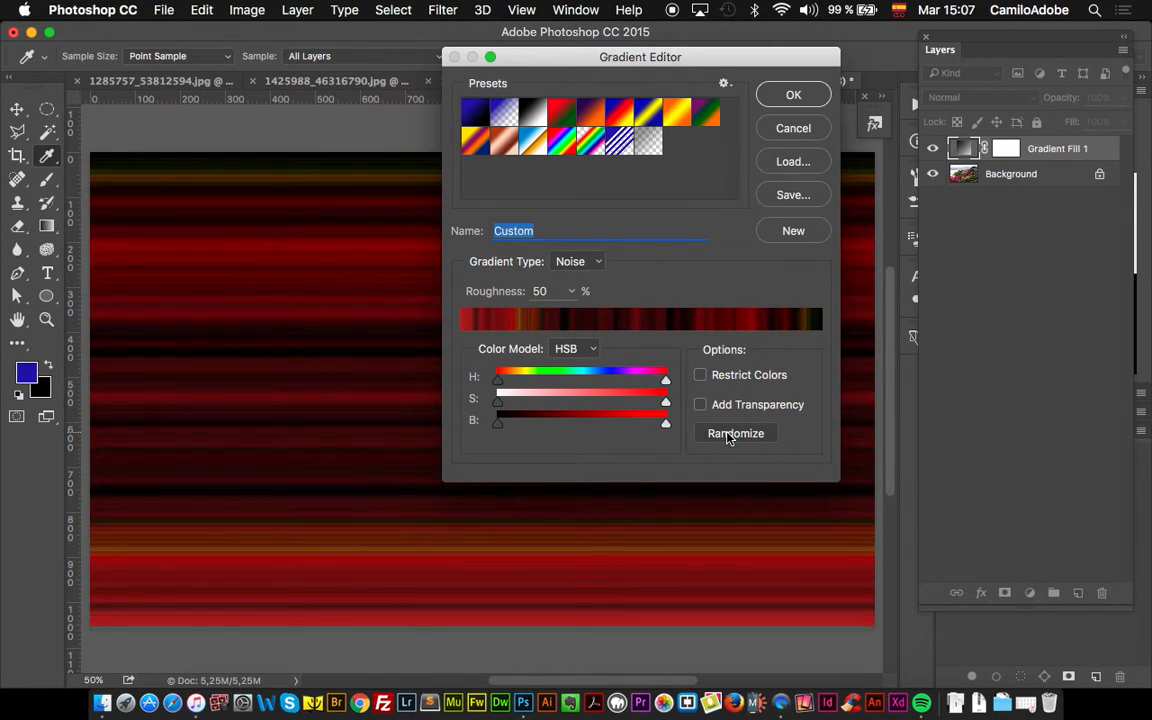
left_click(729, 436)
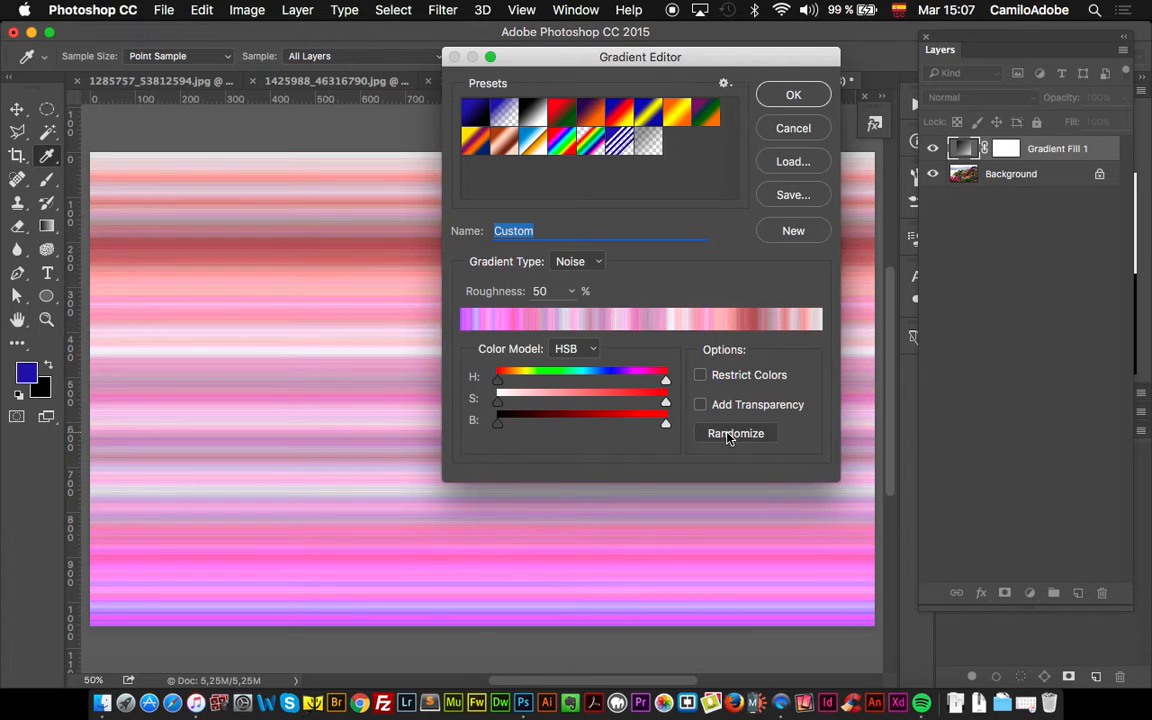
left_click(729, 436)
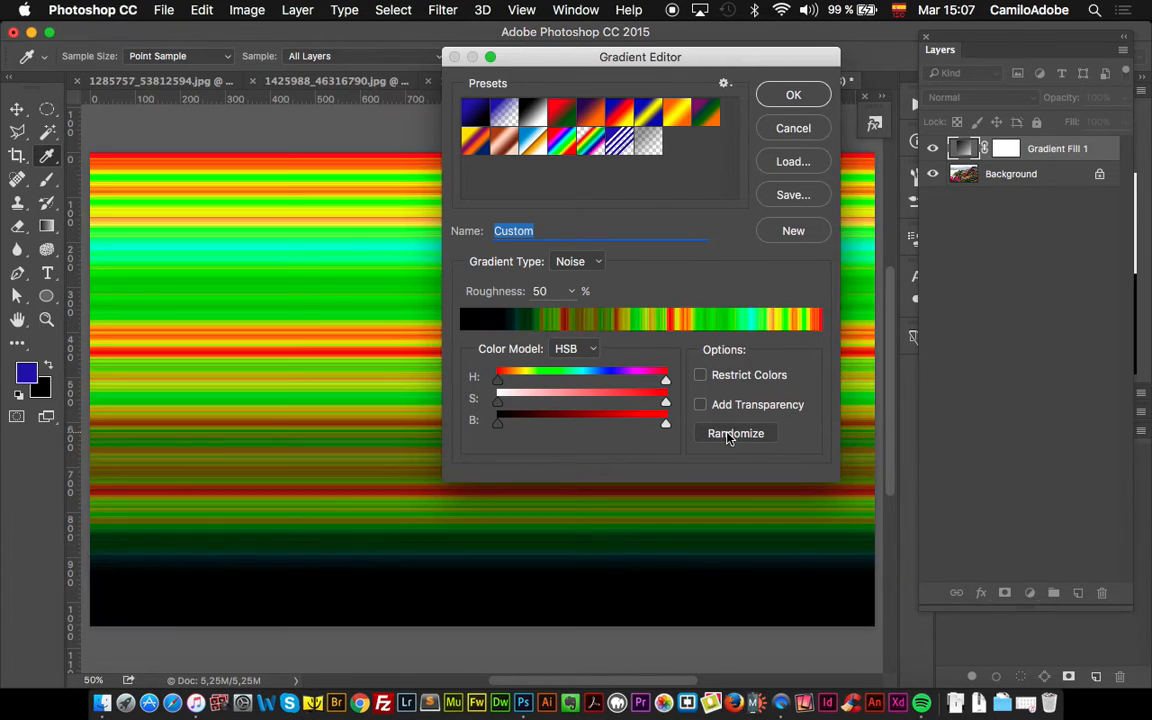
left_click(729, 436)
left_click(729, 436)
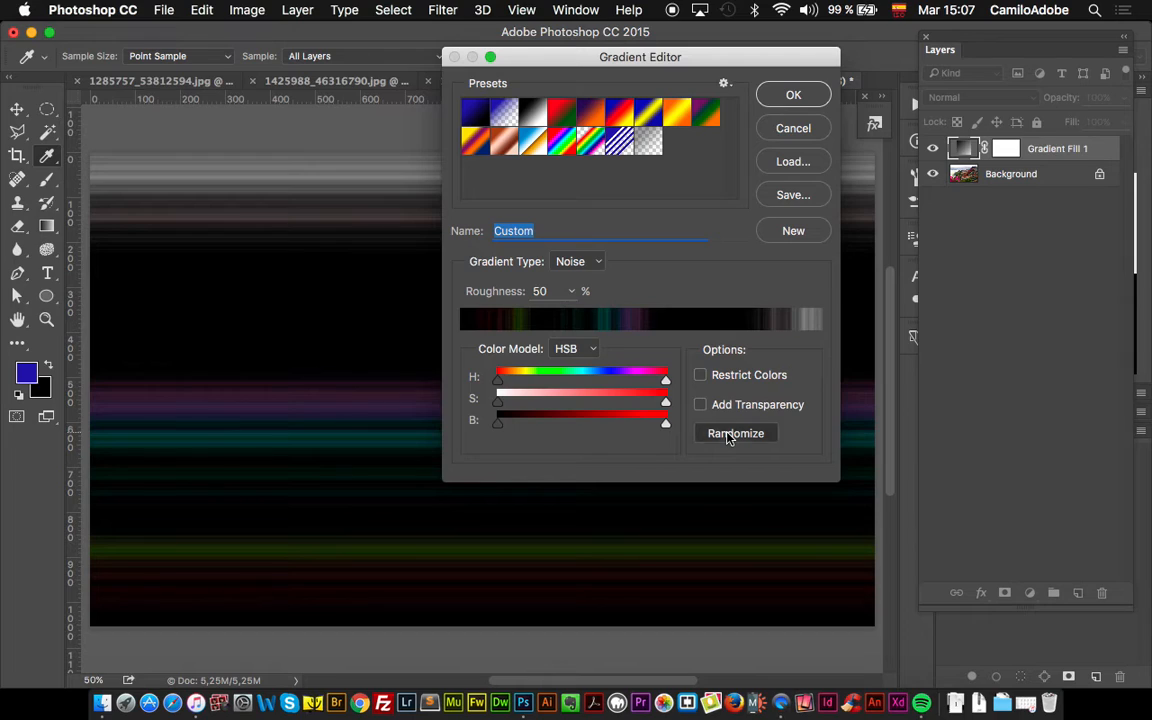
left_click(729, 436)
Narrow the noise gradient's hue range to run from green to pinkish red, and randomize it repeatedly within that range.
mouse_move(665, 381)
left_mouse_down()
mouse_move(571, 380)
mouse_move(656, 381)
left_mouse_up()
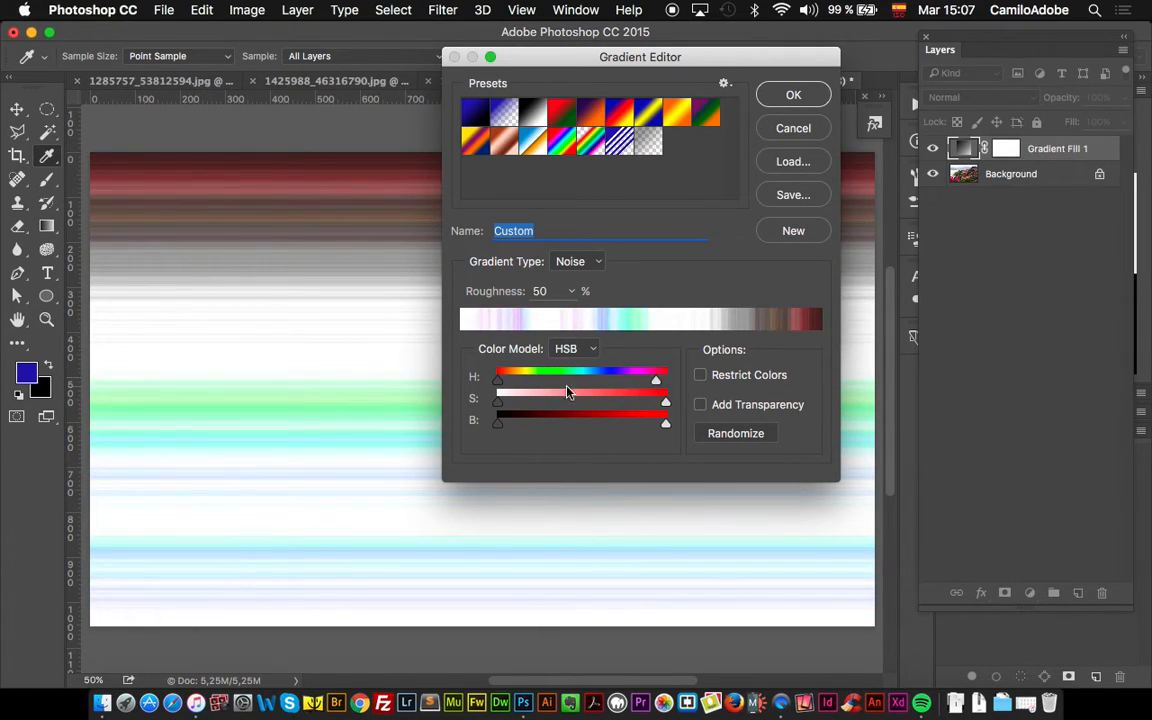
left_click_drag(499, 388, 559, 381)
left_click(760, 437)
left_click(757, 440)
left_click(757, 440)
left_click(757, 440)
left_click(757, 440)
left_click(757, 440)
left_click(757, 440)
left_click(757, 440)
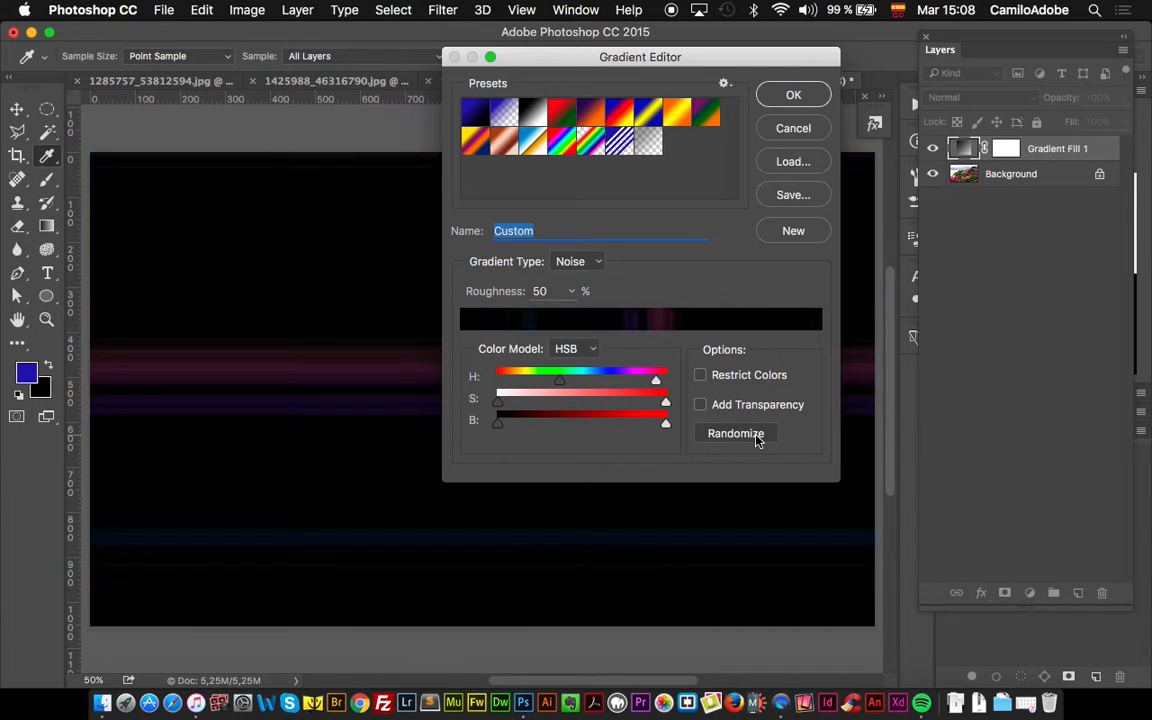
left_click(757, 440)
left_click(757, 440)
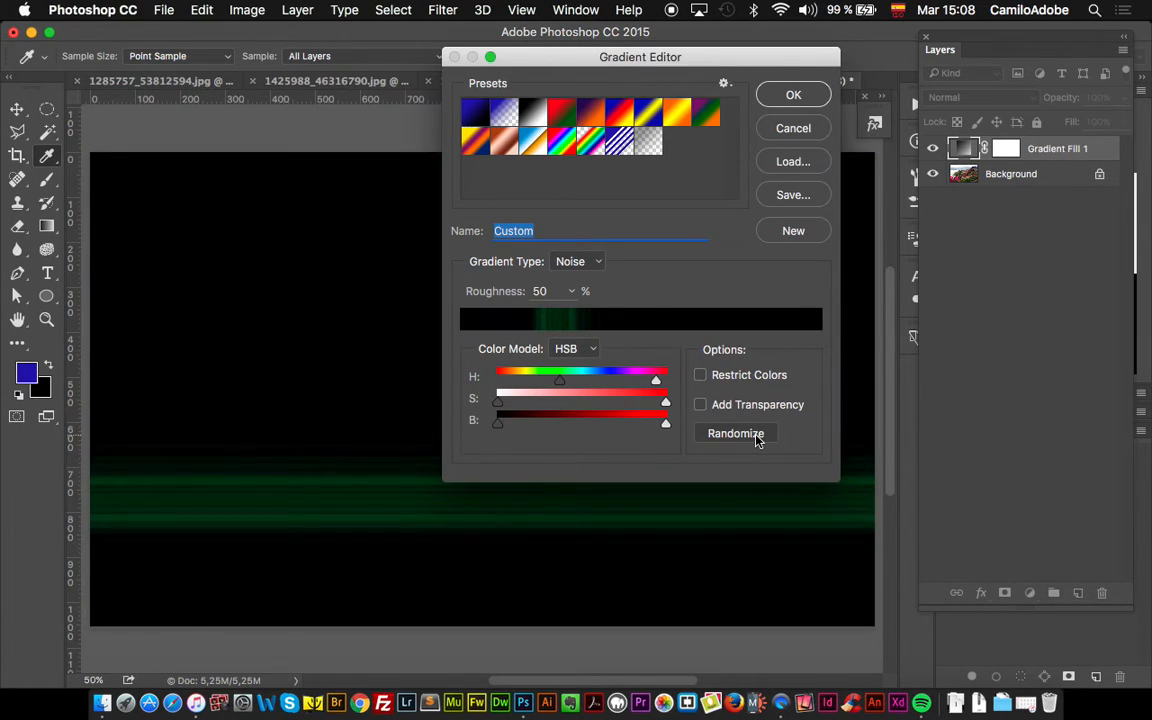
left_click(757, 440)
Extend the lower end of the noise gradient's hue range to orange-yellow, and randomize the gradient again.
left_click_drag(560, 380, 514, 381)
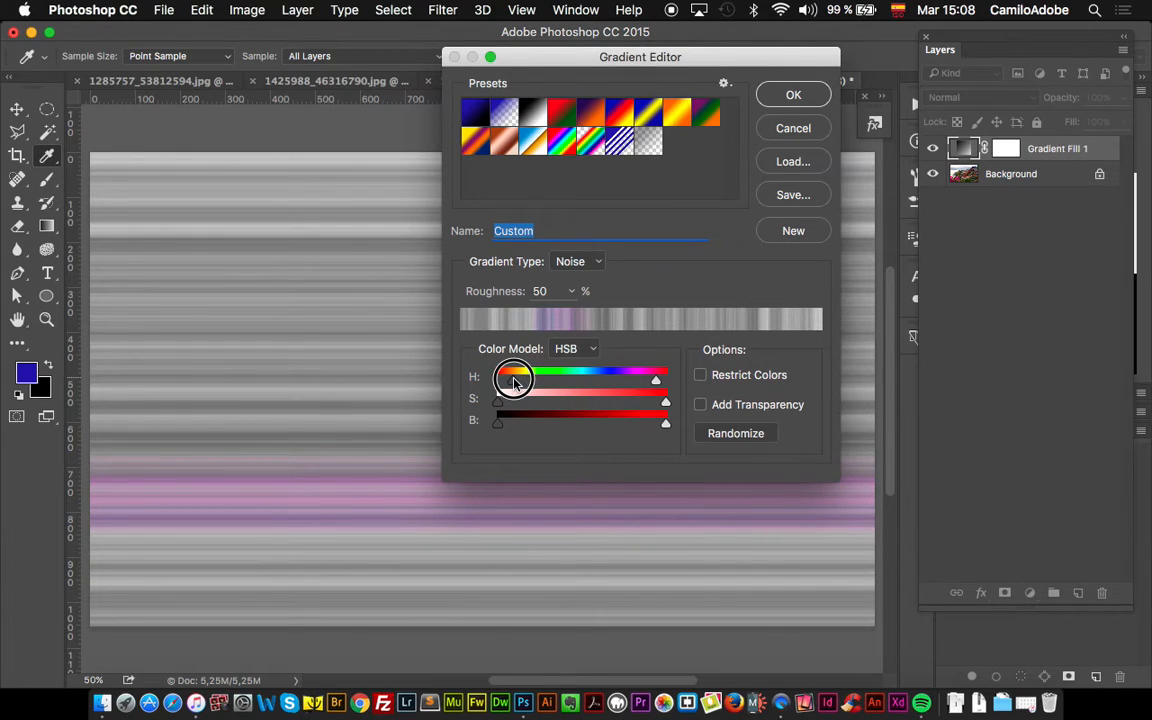
left_click(757, 438)
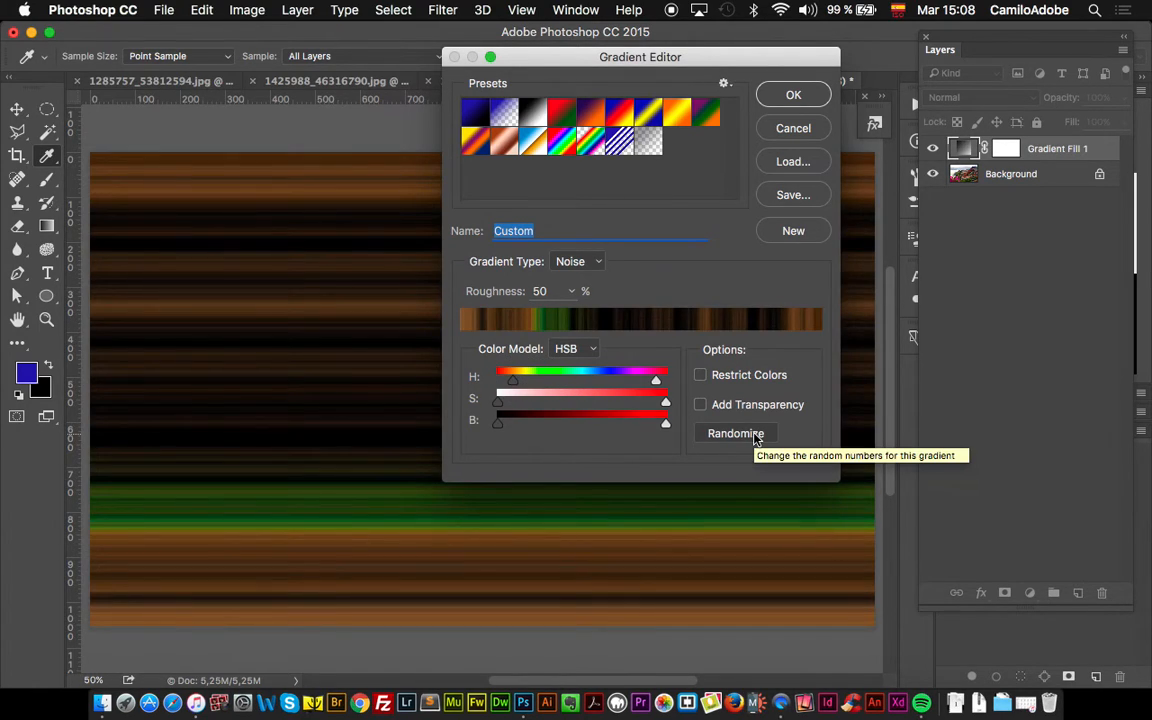
Switch the noise gradient's color model to RGB, randomize it to a magenta, blue, green and yellow mix, and accept the gradient.
left_click(757, 438)
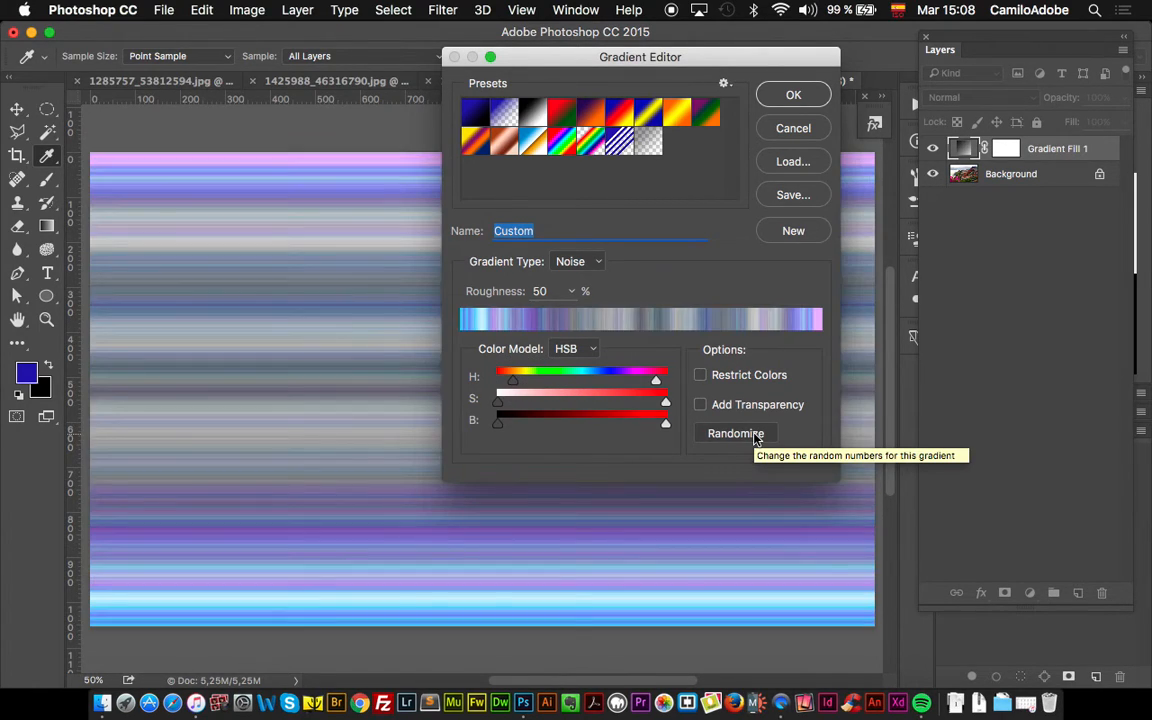
left_click(567, 350)
left_click(565, 333)
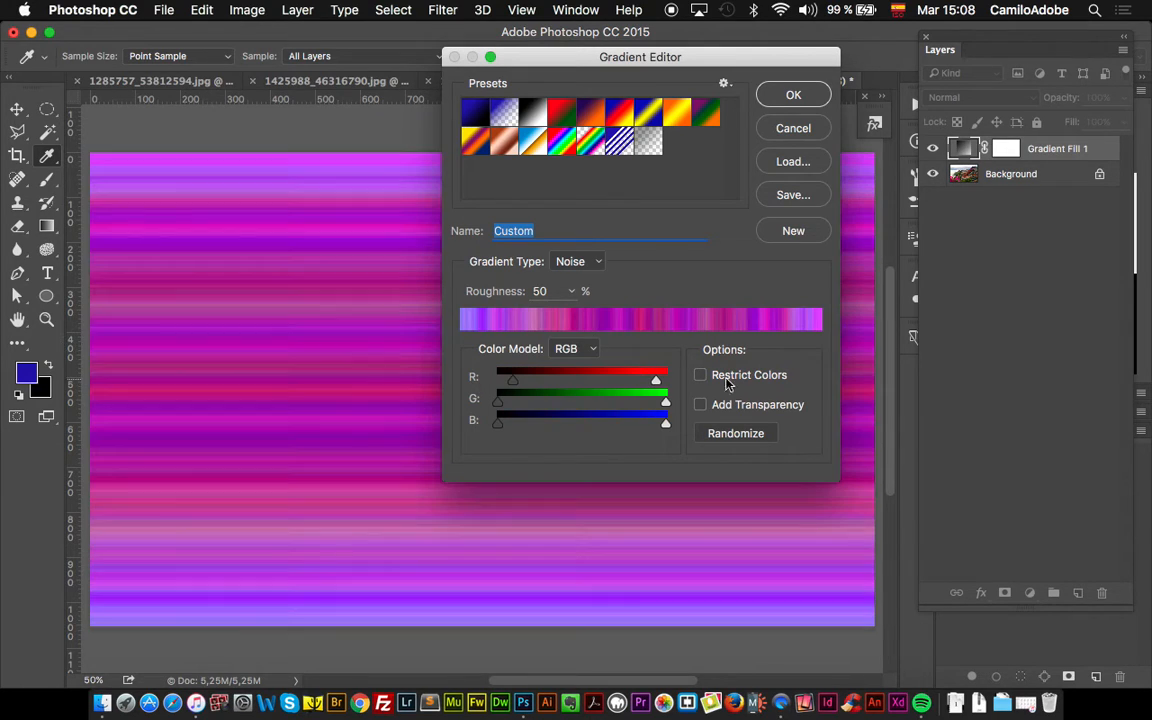
left_click(761, 440)
left_click(760, 440)
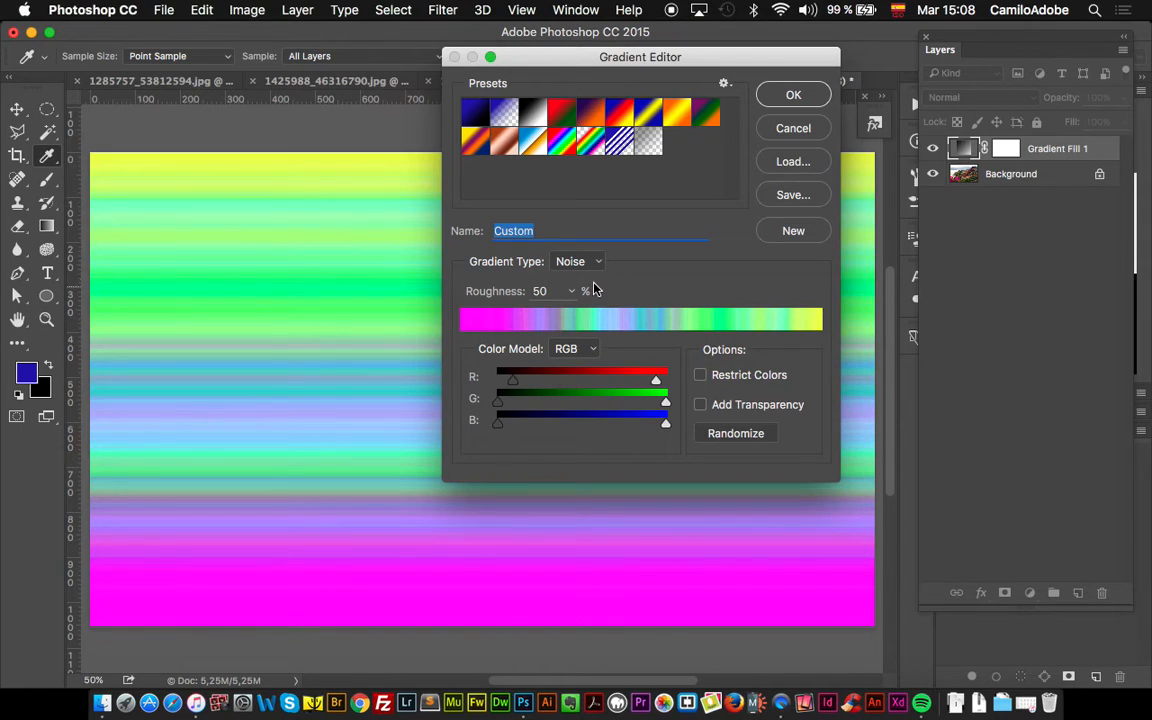
left_click(795, 97)
left_click_drag(788, 121, 702, 165)
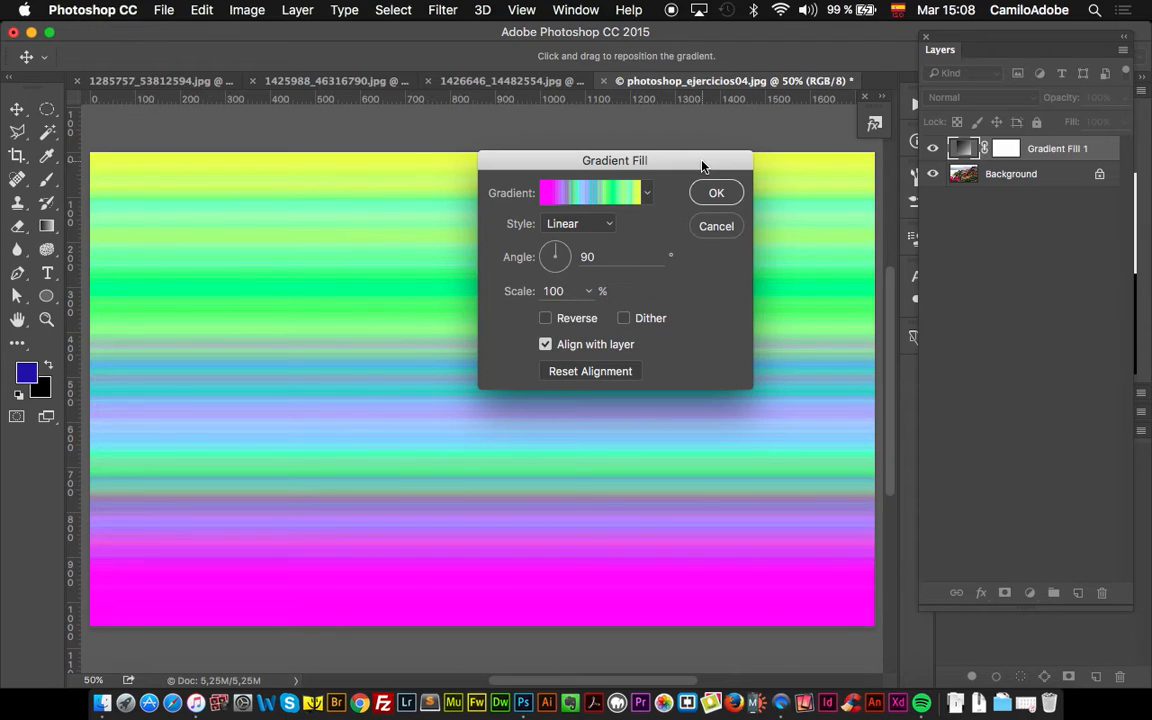
left_click_drag(705, 165, 703, 131)
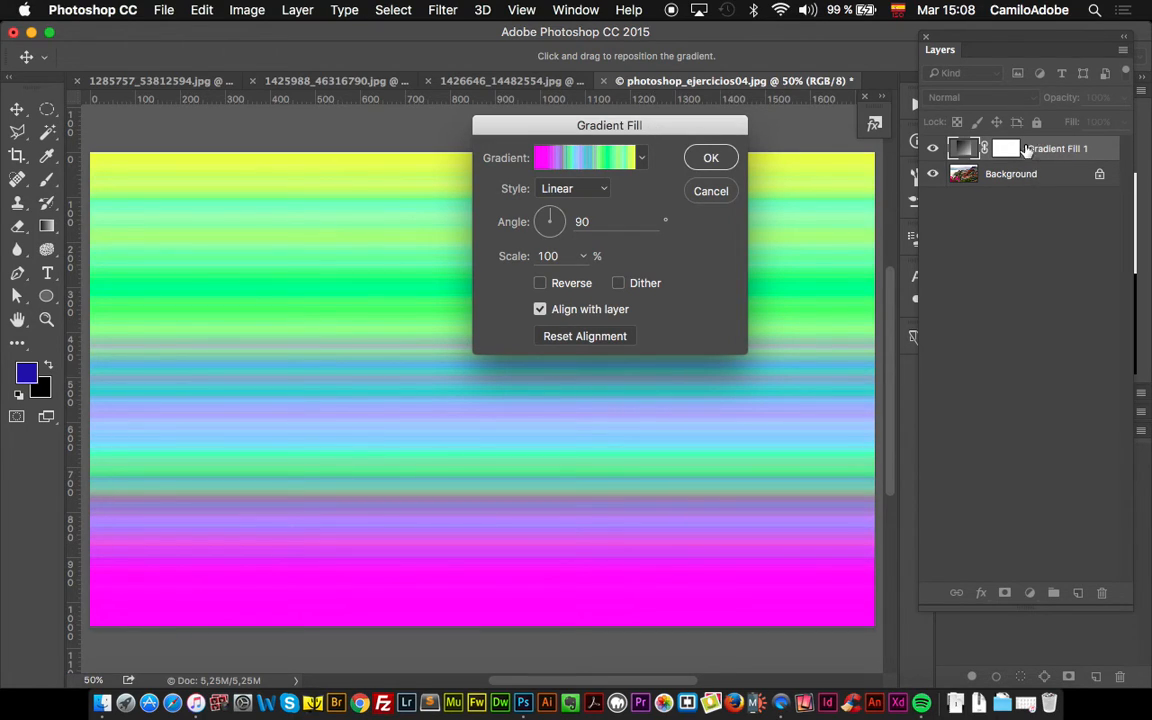
Set the gradient fill's style to Angle and try reversing its colors on and off.
left_click(600, 160)
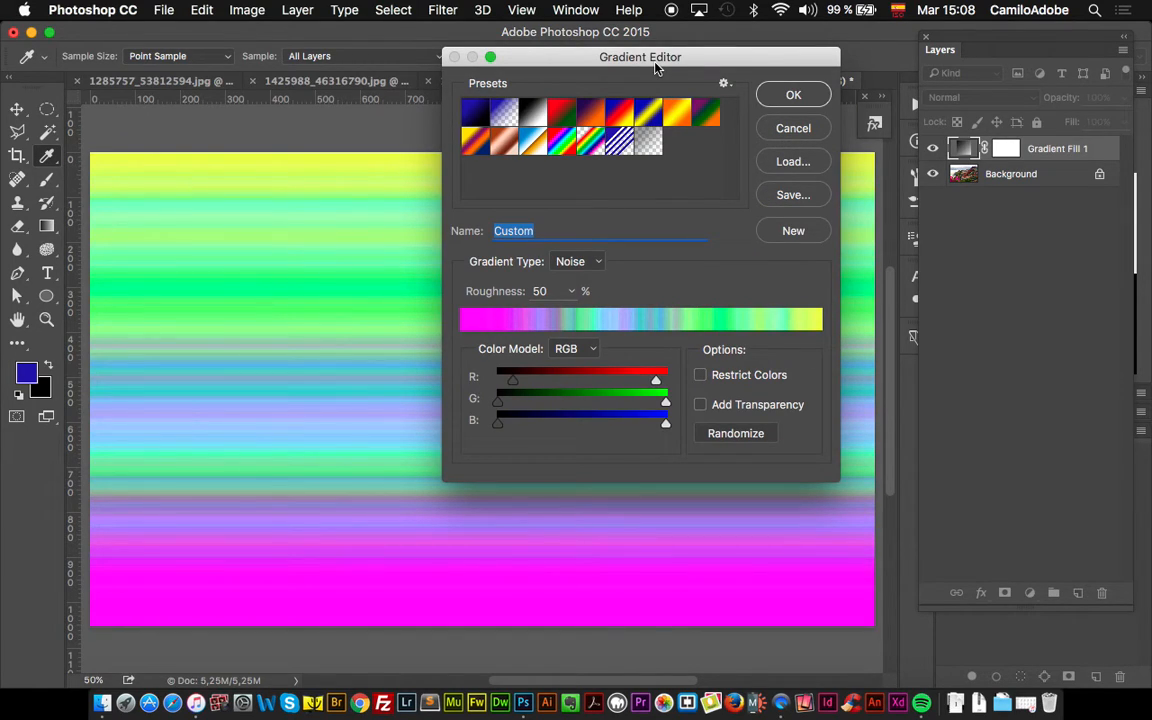
left_click(793, 95)
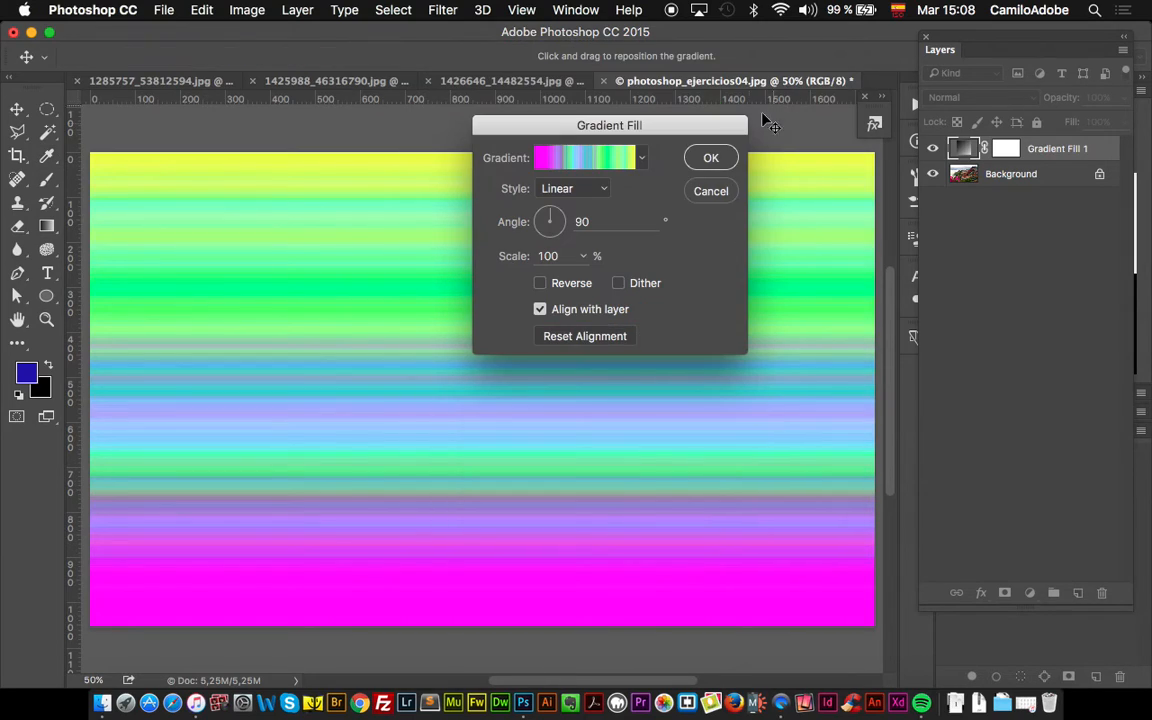
left_click(600, 188)
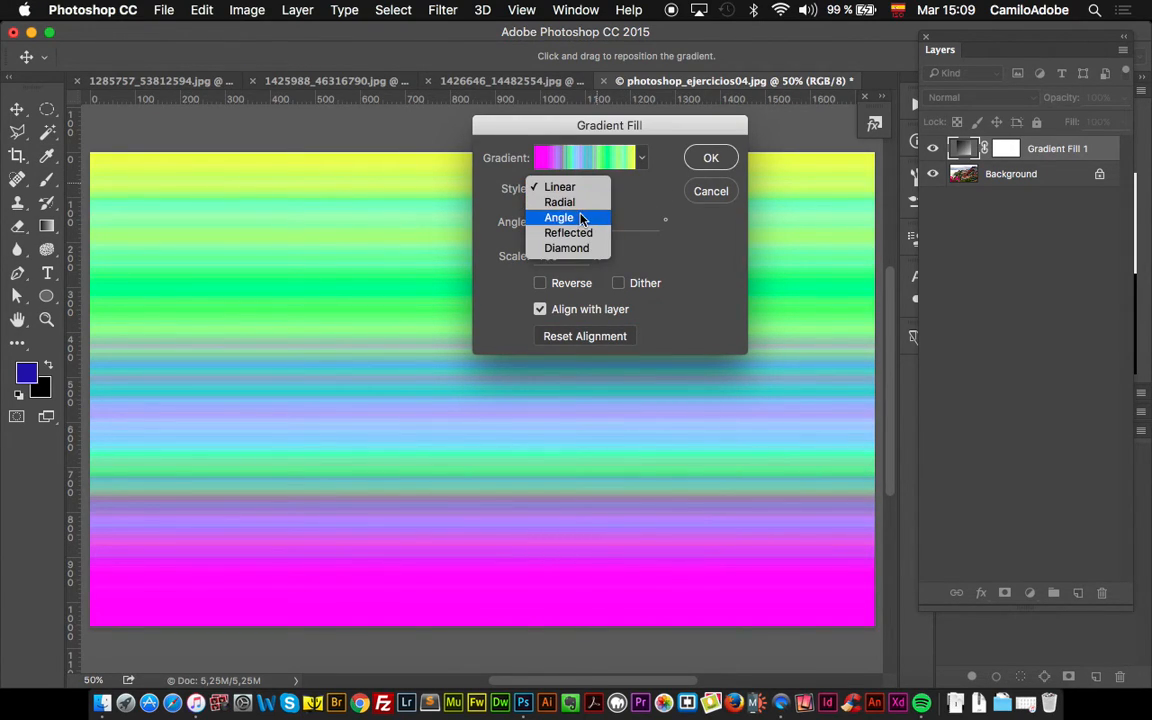
left_click(570, 217)
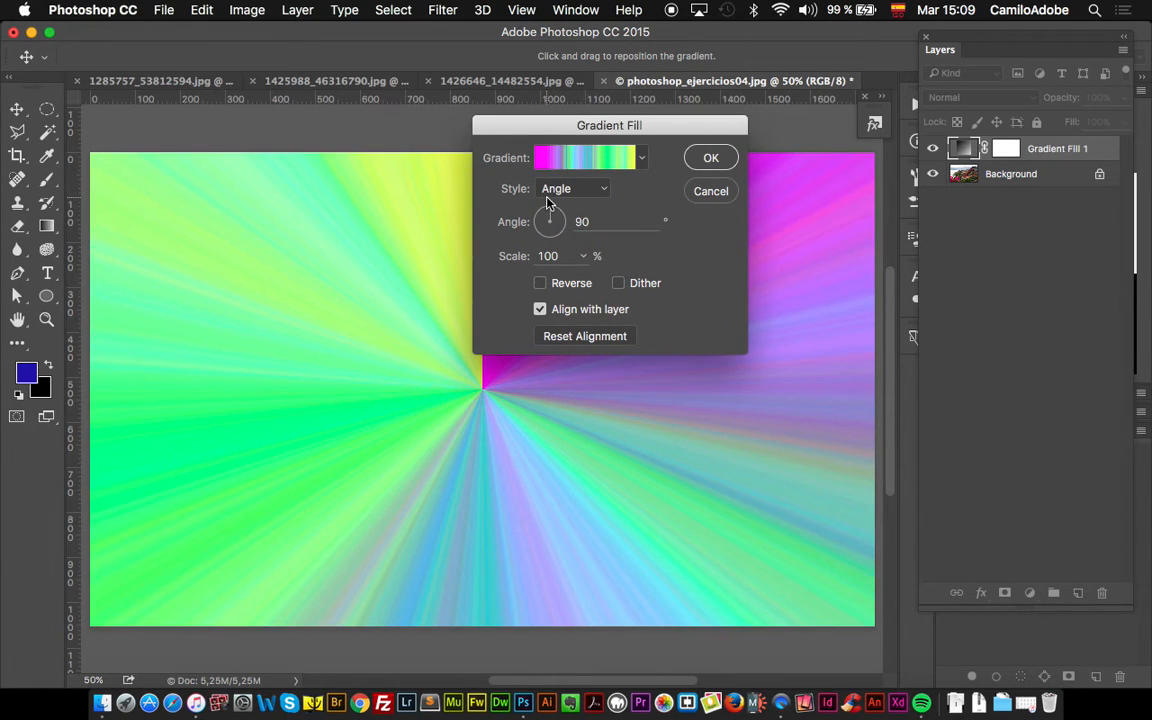
left_click_drag(607, 133, 827, 120)
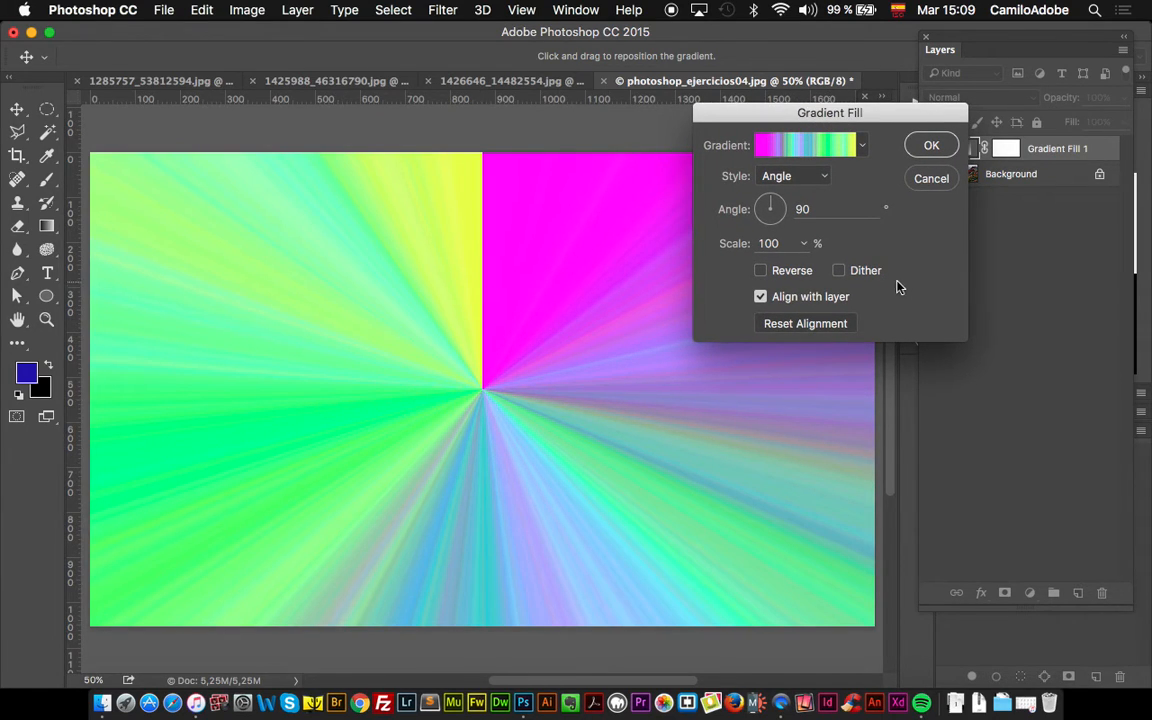
left_click(805, 279)
left_click(805, 277)
Rotate the gradient fill through several angles, ending at -26,57°.
mouse_move(772, 206)
left_mouse_down()
mouse_move(786, 224)
mouse_move(762, 209)
left_mouse_up()
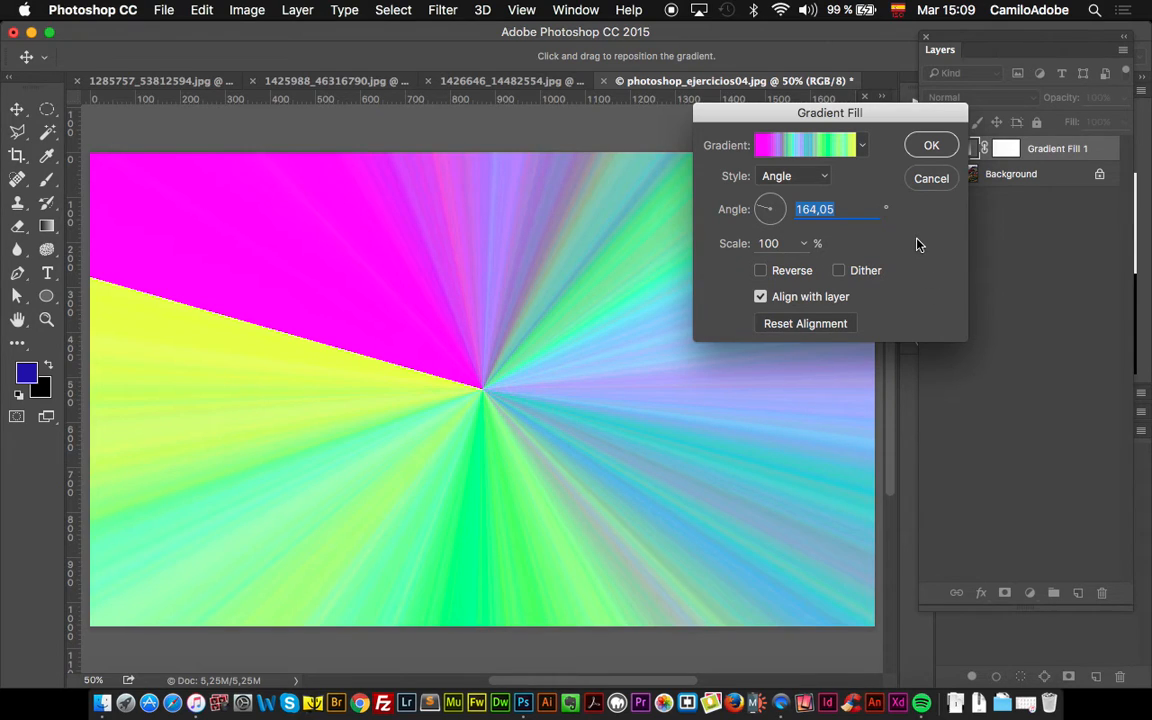
left_click(773, 202)
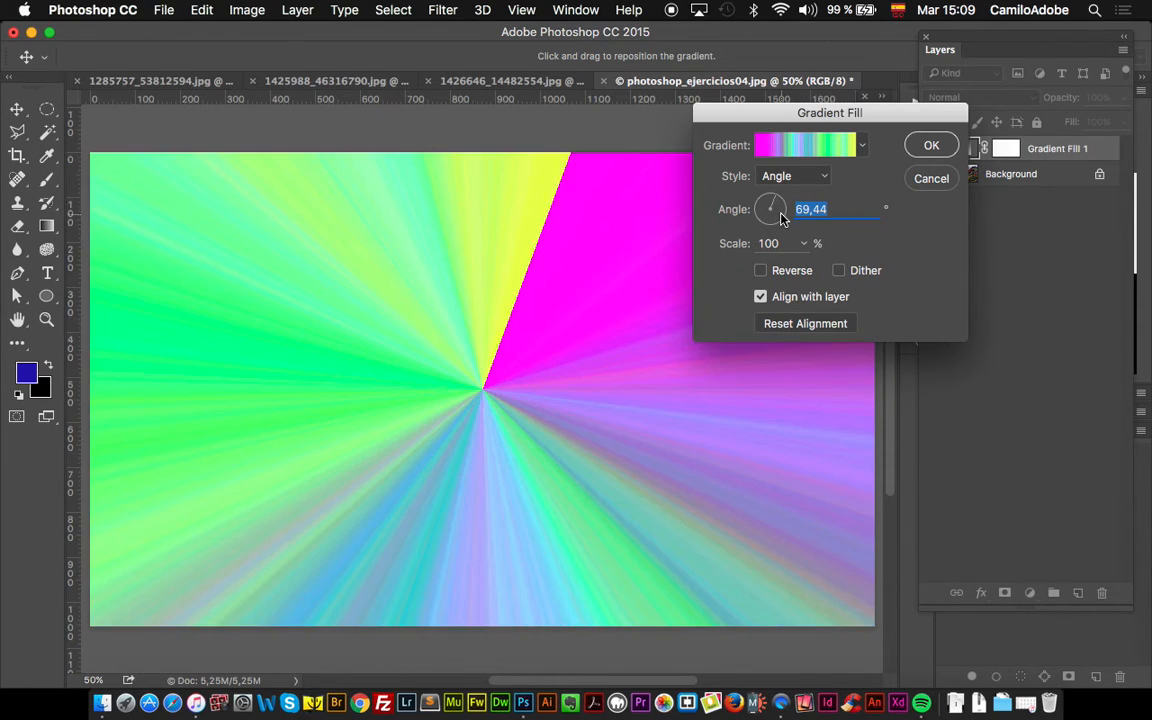
left_click(782, 215)
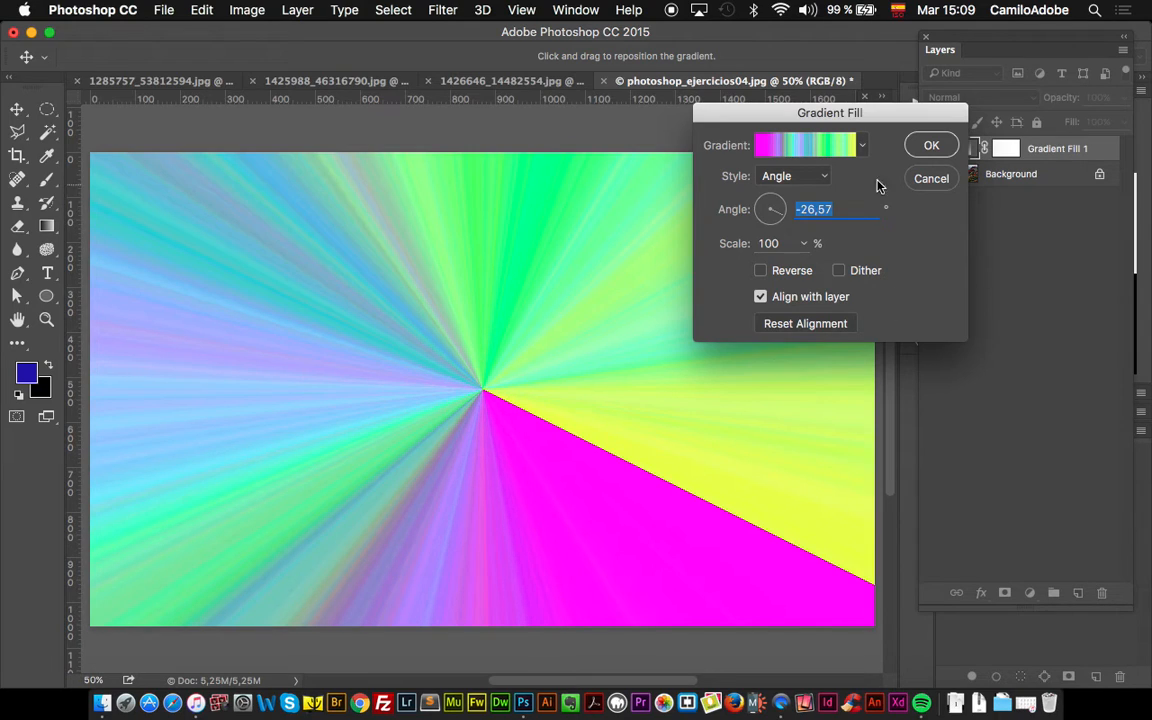
Reposition the angle gradient's center to the upper-left area of the photo and accept the gradient fill.
left_click_drag(856, 113, 737, 118)
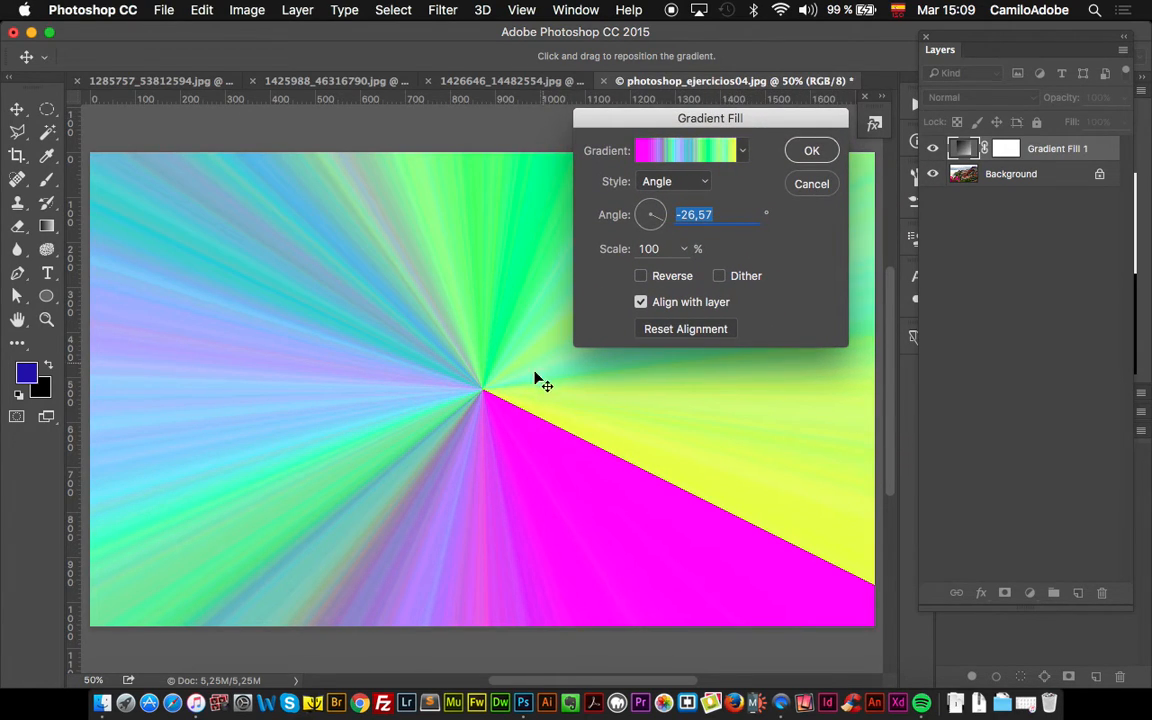
left_click_drag(491, 402, 253, 287)
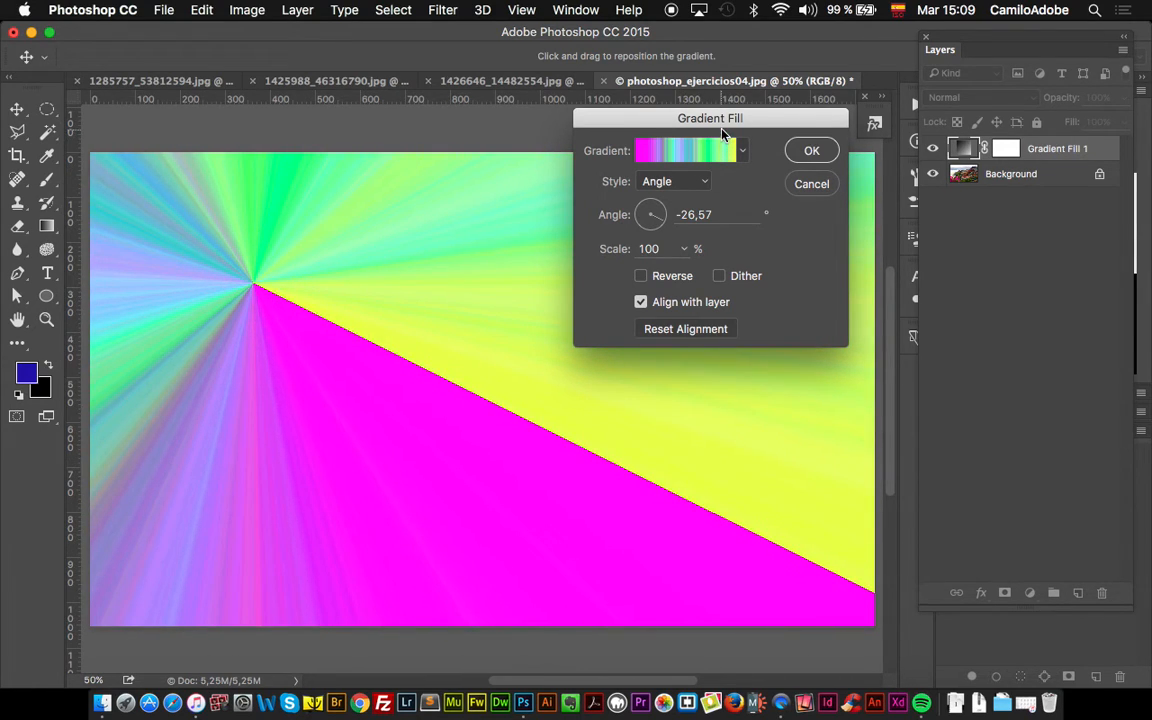
left_click(811, 151)
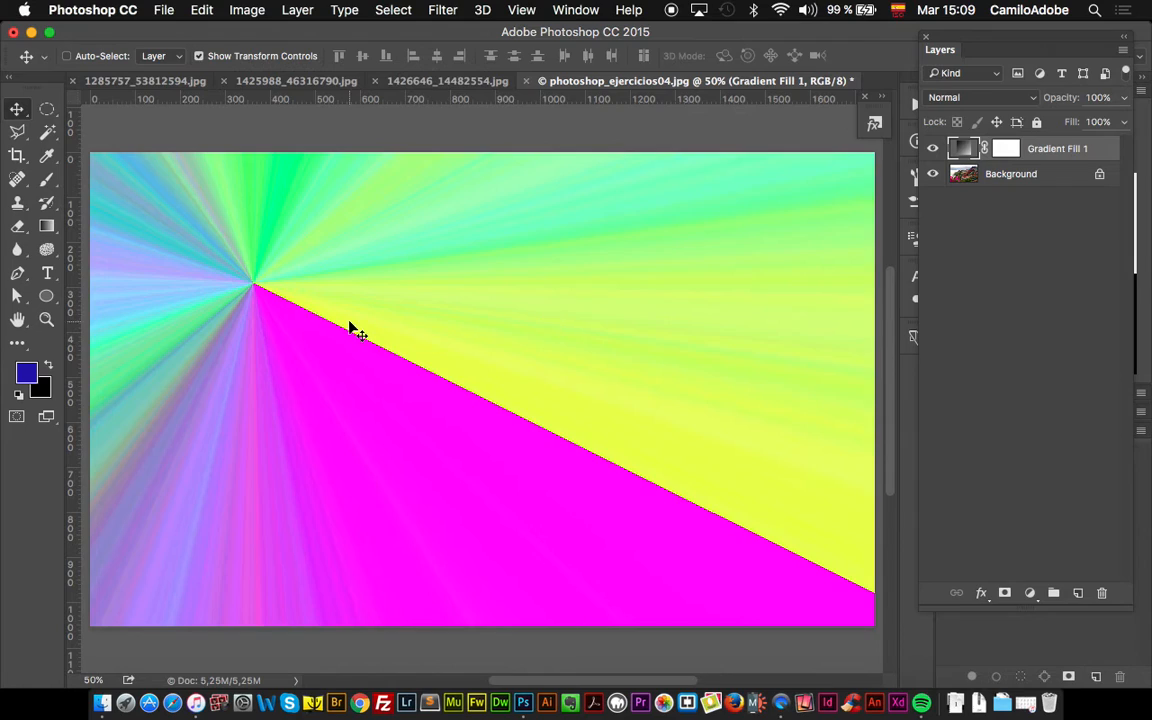
Reopen the gradient fill settings, move the gradient's center to the upper-right area of the photo, and accept.
left_click_drag(330, 305, 735, 543)
double_click(966, 150)
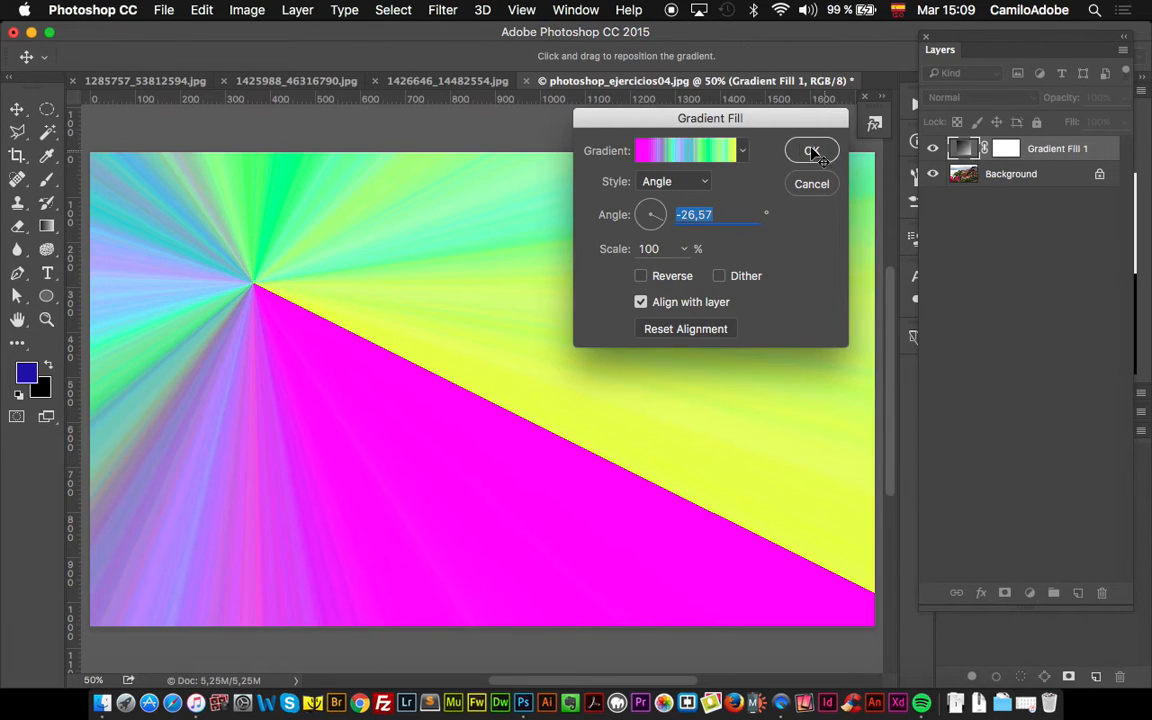
left_click_drag(784, 118, 624, 121)
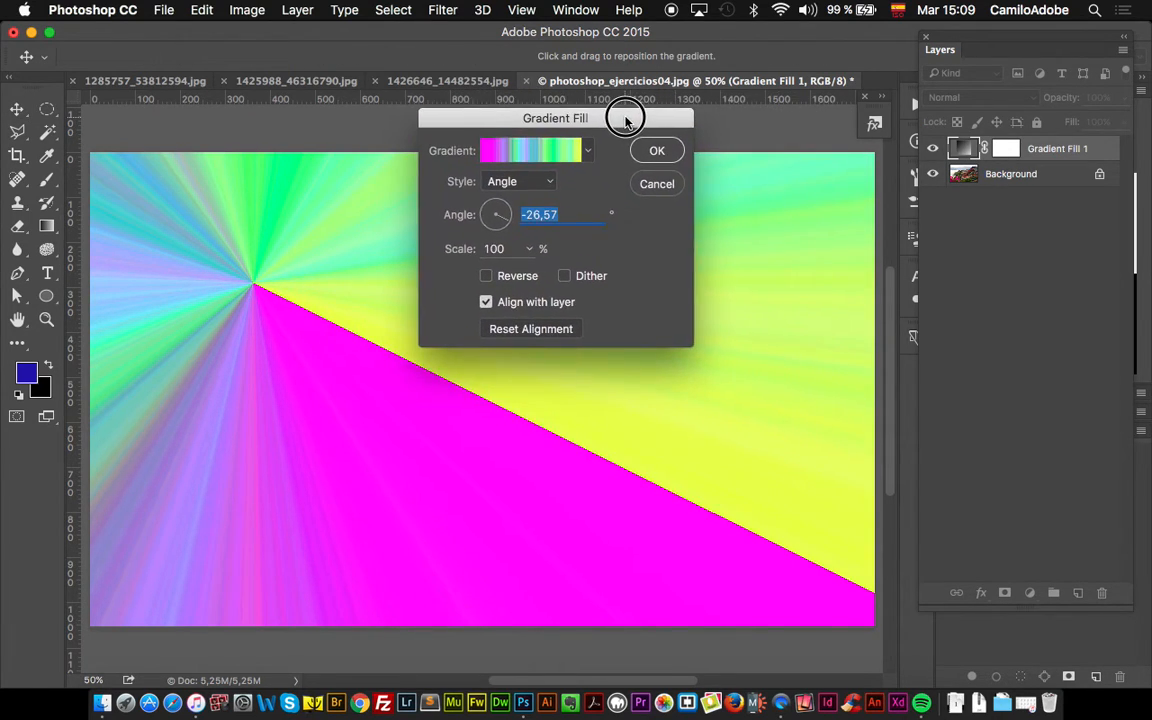
left_click_drag(267, 301, 825, 236)
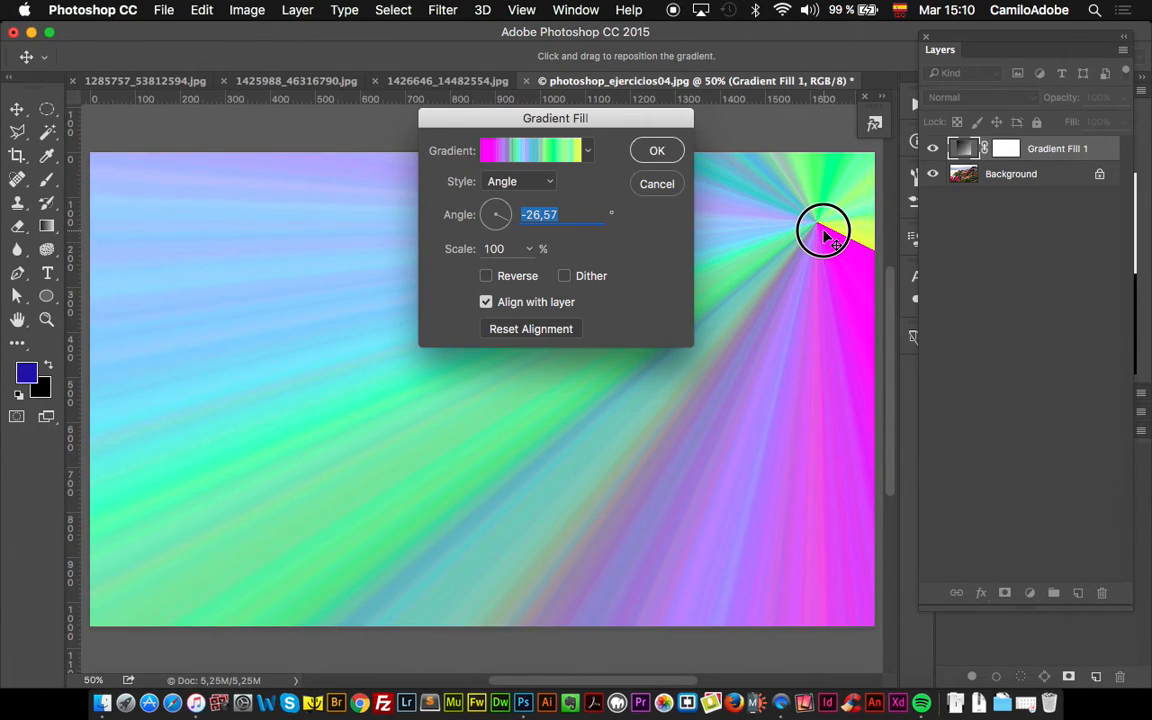
left_click(657, 152)
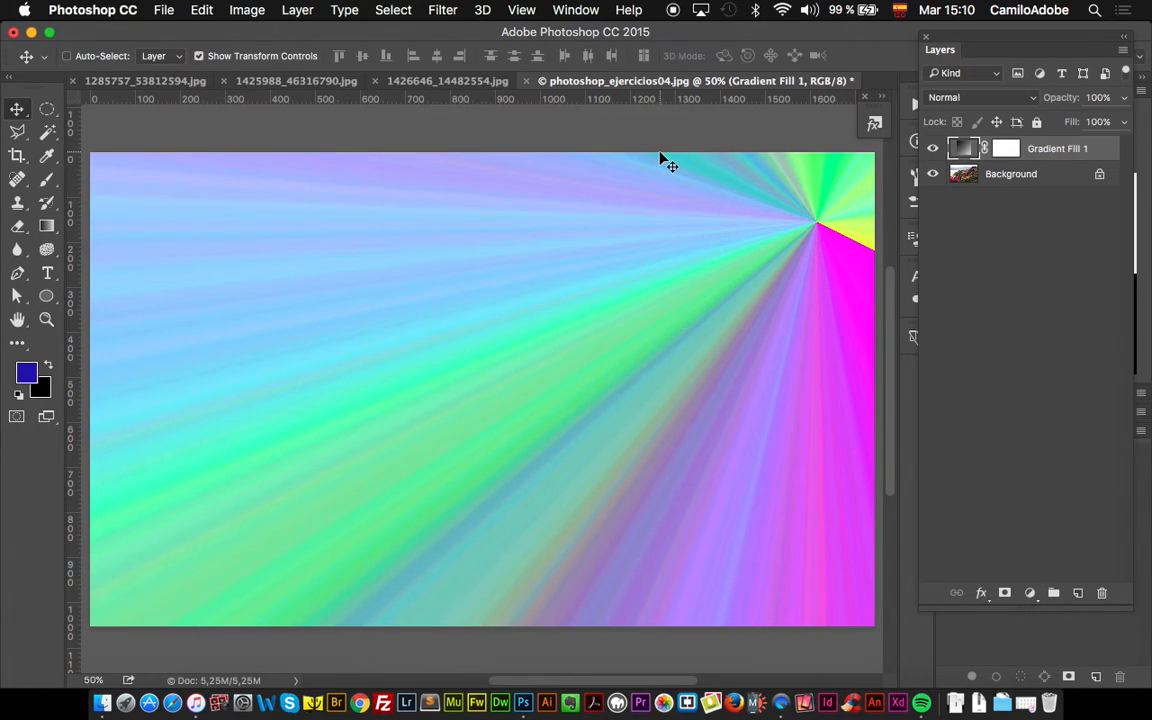
Try the Soft Light, Hard Light, Vivid Light and Linear Light blend modes on the gradient fill layer.
left_click(1013, 100)
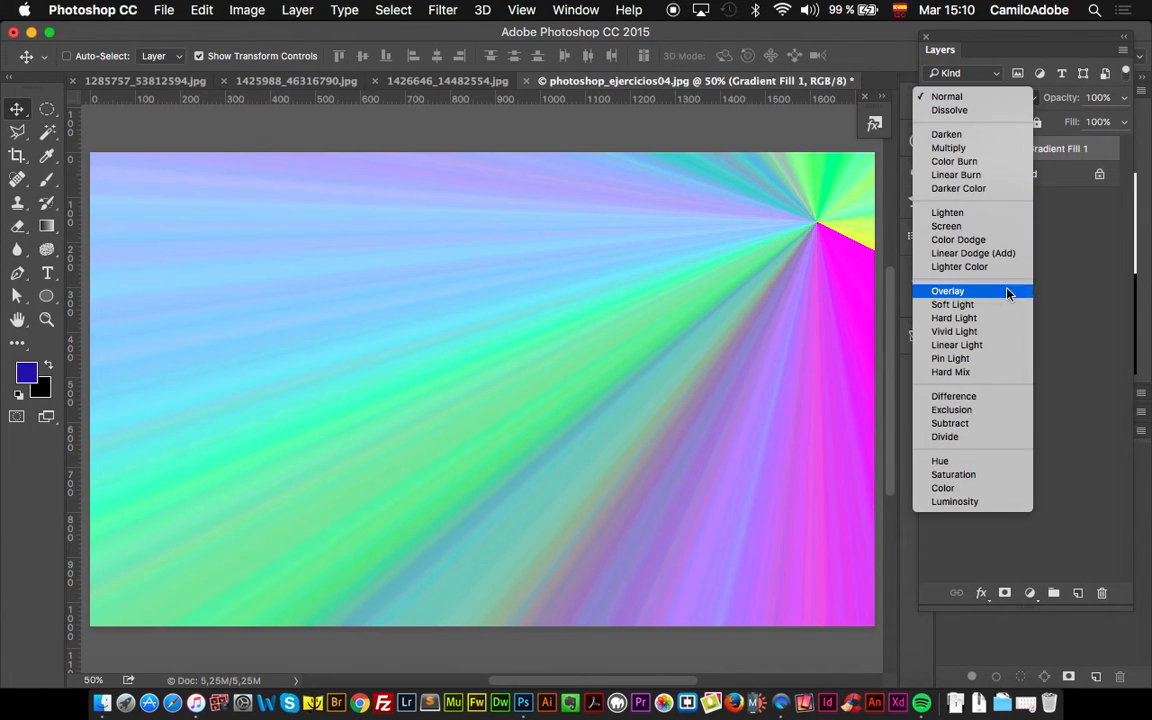
left_click(1000, 308)
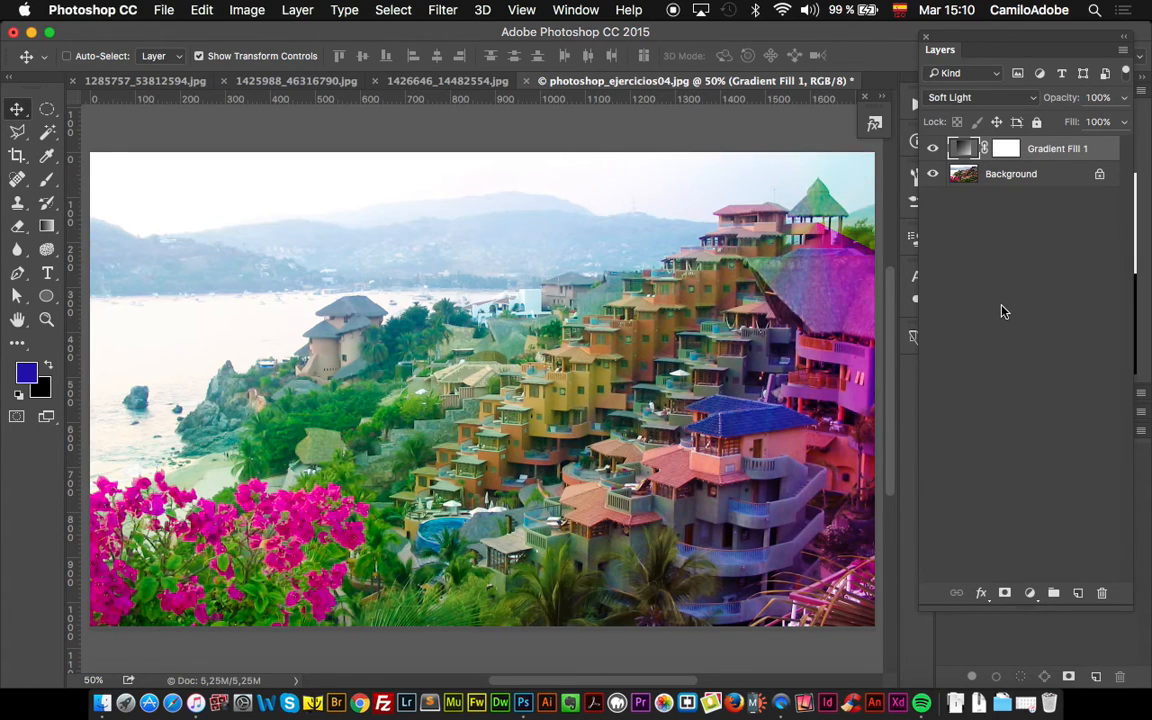
left_click(1013, 100)
left_click(1008, 110)
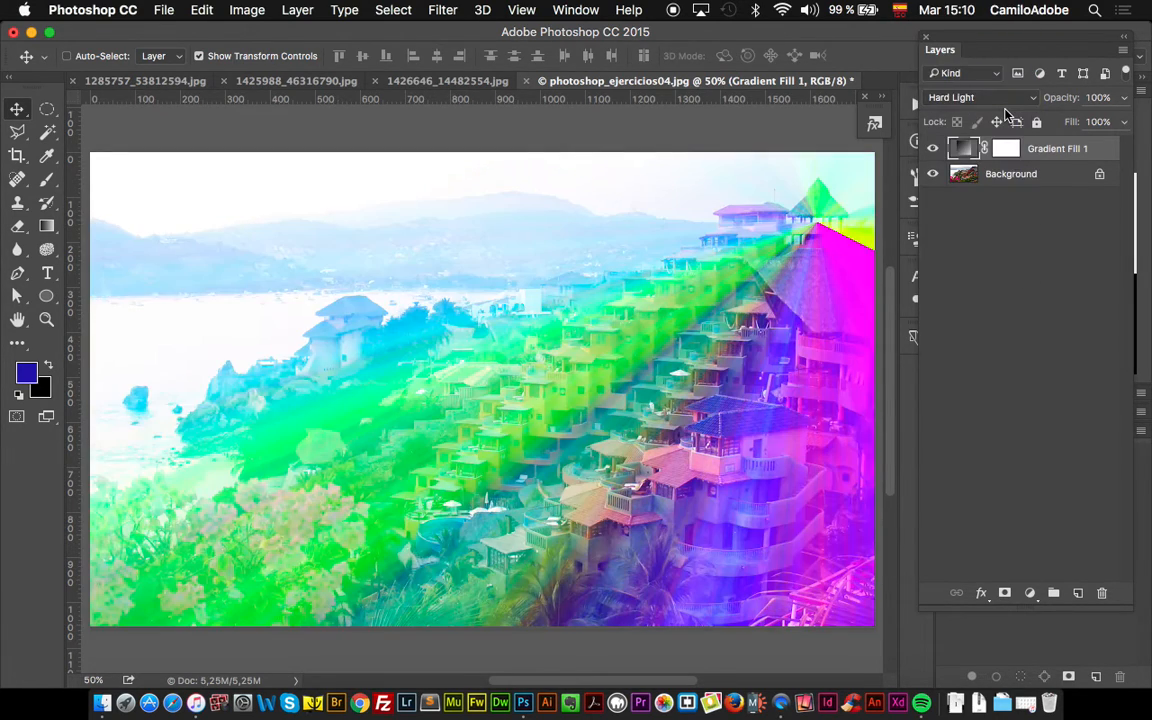
left_click(1005, 100)
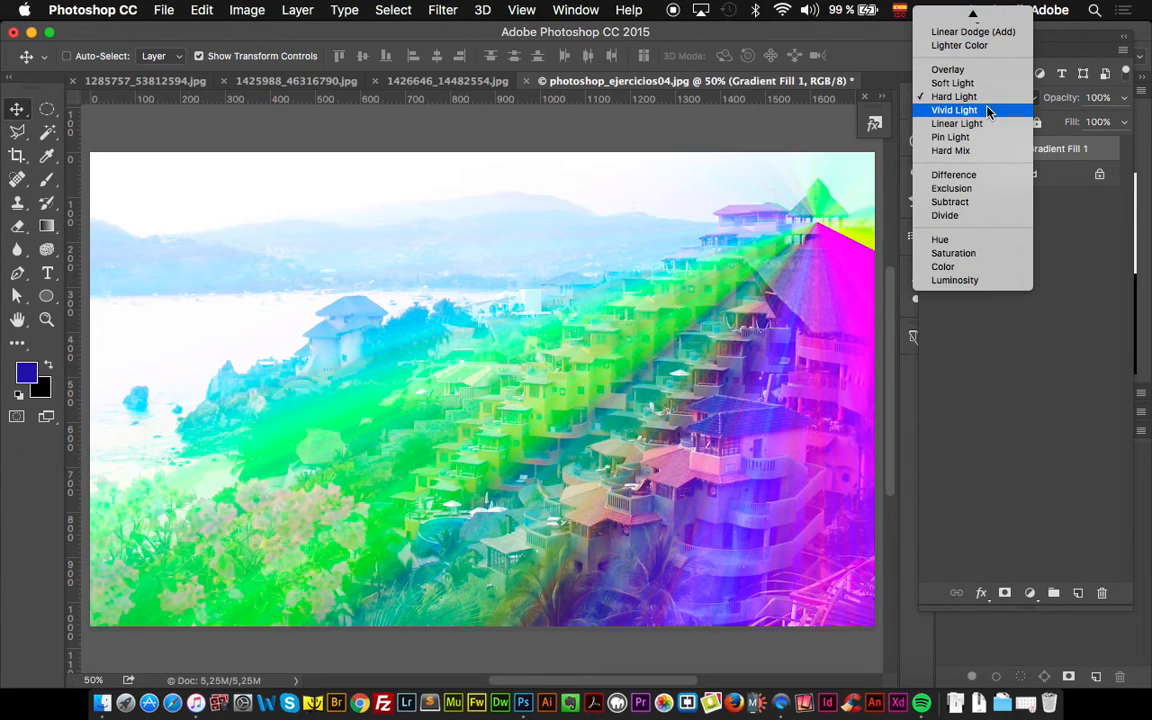
left_click(987, 106)
left_click(988, 104)
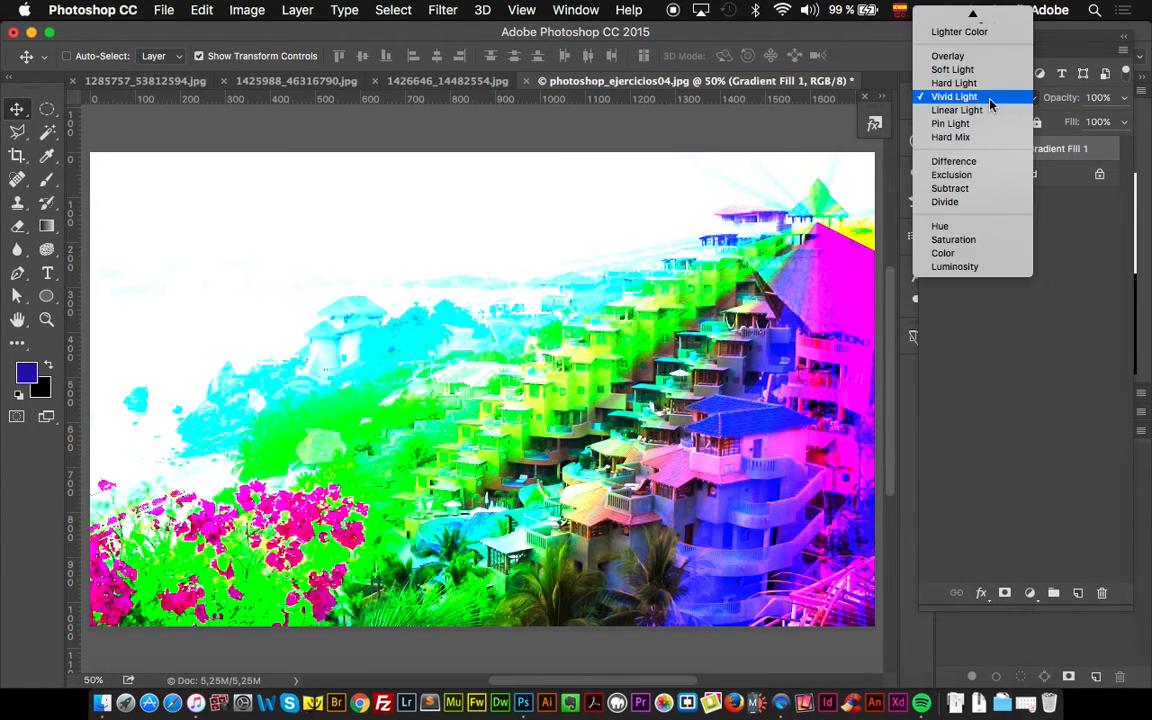
left_click(987, 110)
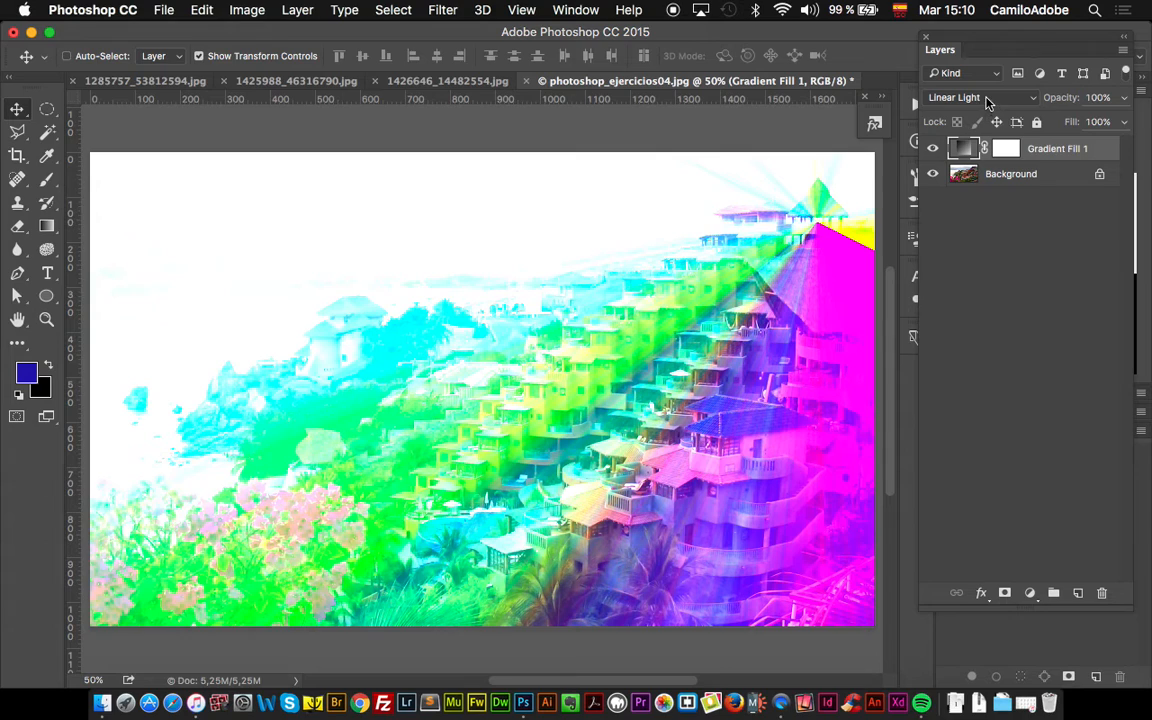
Set the gradient fill layer's blend mode to Pin Light.
left_click(986, 100)
left_click(985, 110)
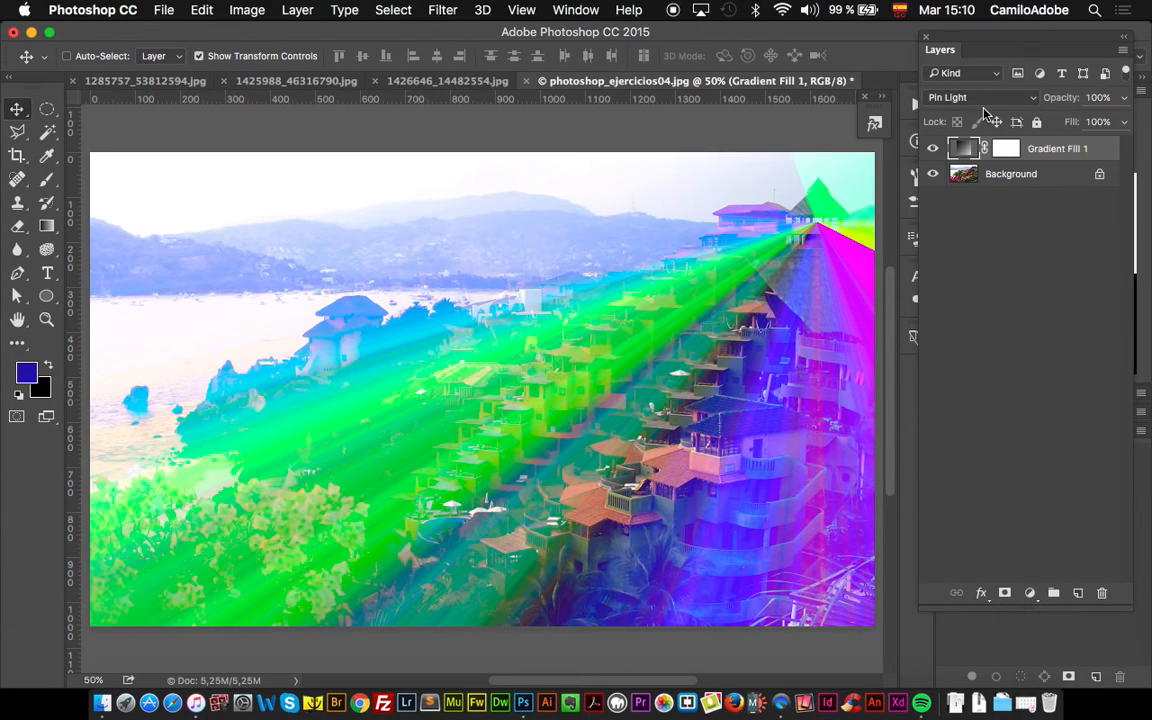
left_click(979, 102)
left_click(986, 338)
Edit the gradient fill again to shift its center into the photo's top-right corner, and accept.
left_click_drag(818, 234, 848, 159)
double_click(964, 149)
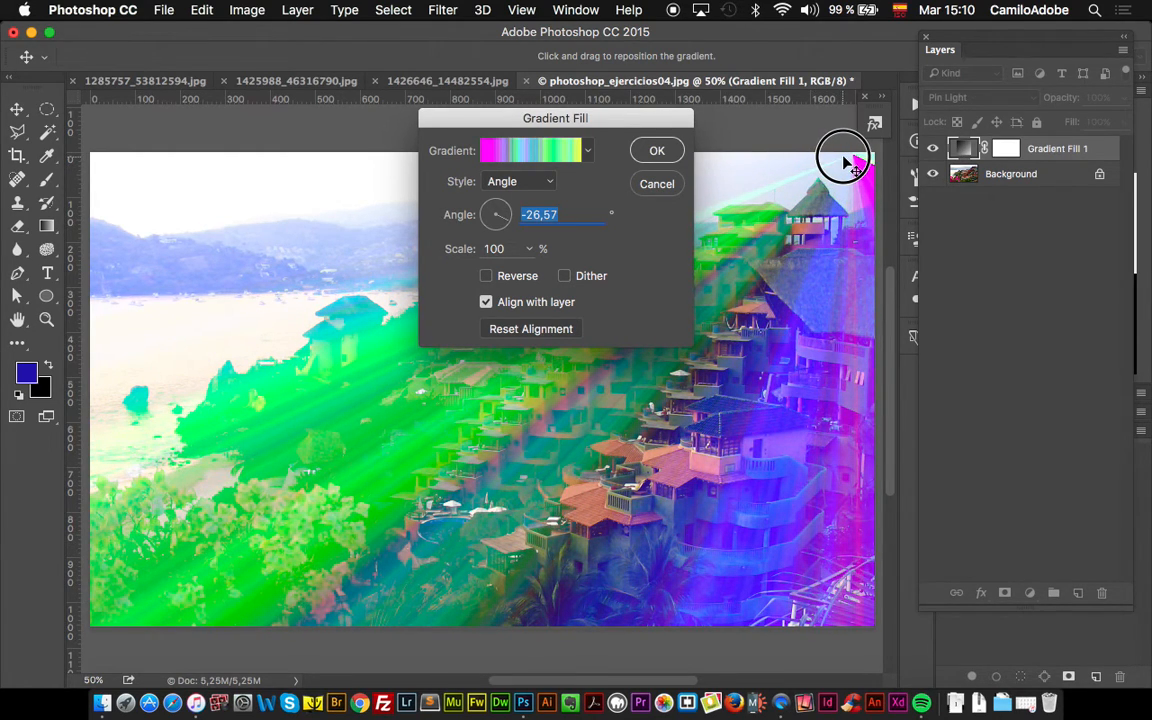
left_click(657, 150)
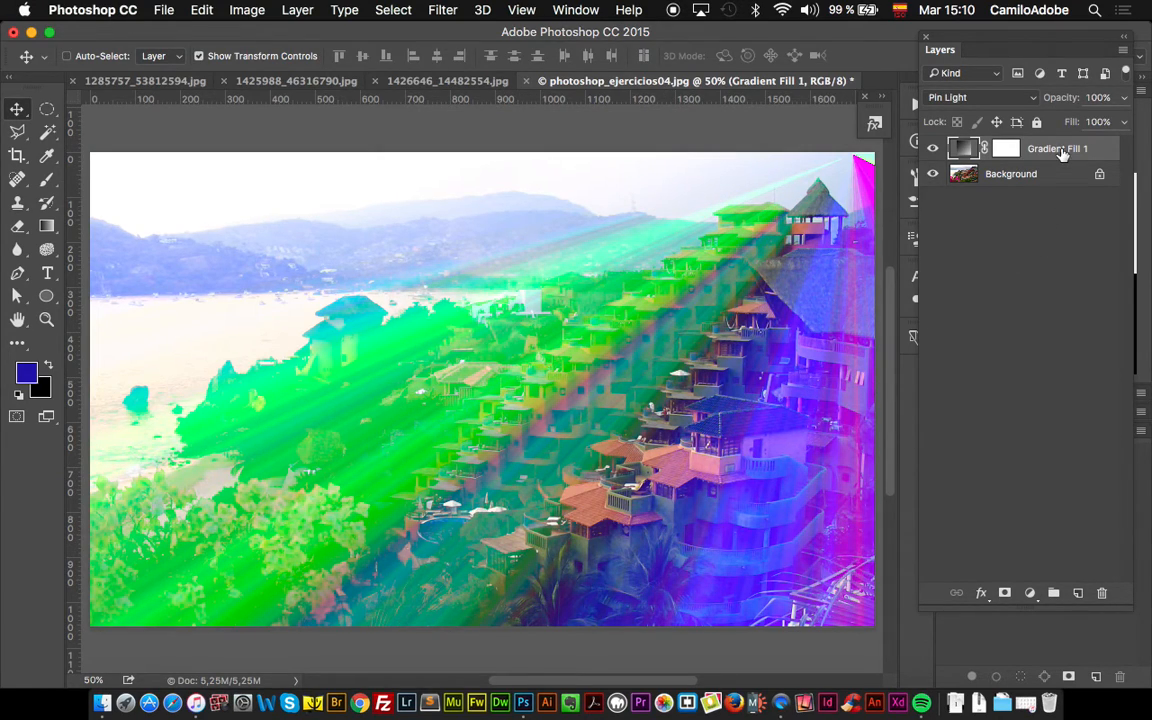
Lower the gradient fill layer's opacity to 76%.
left_click(1124, 97)
left_click_drag(1125, 119, 1090, 124)
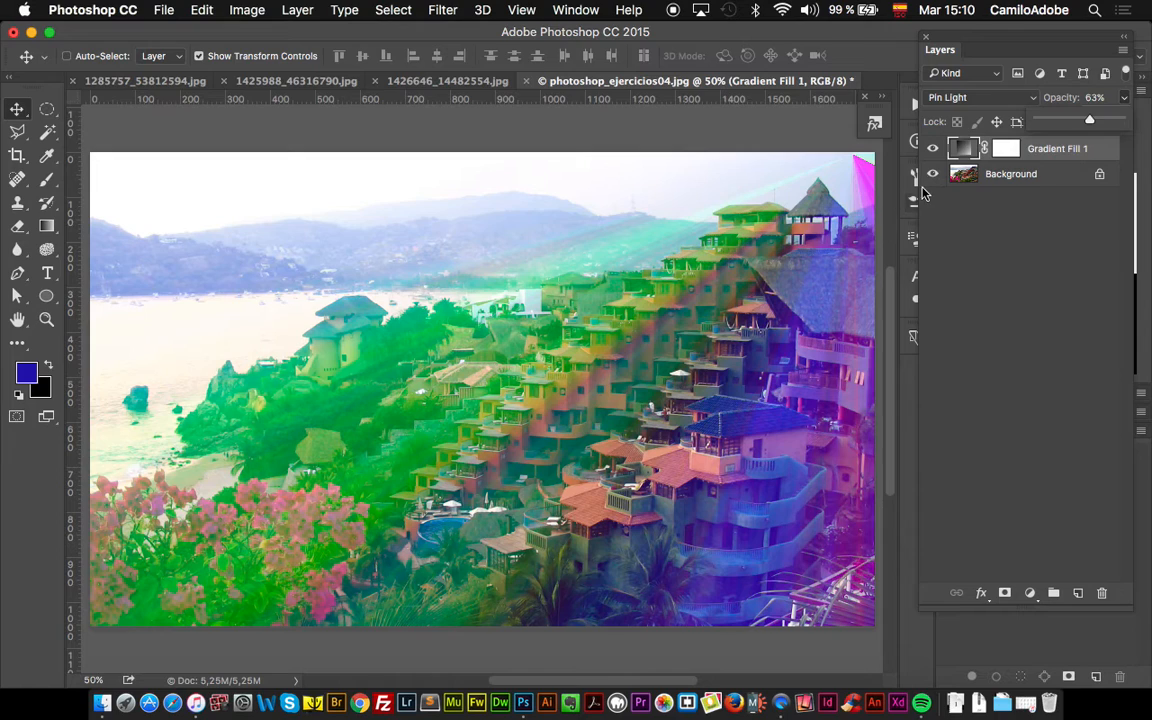
left_click_drag(1089, 120, 1100, 120)
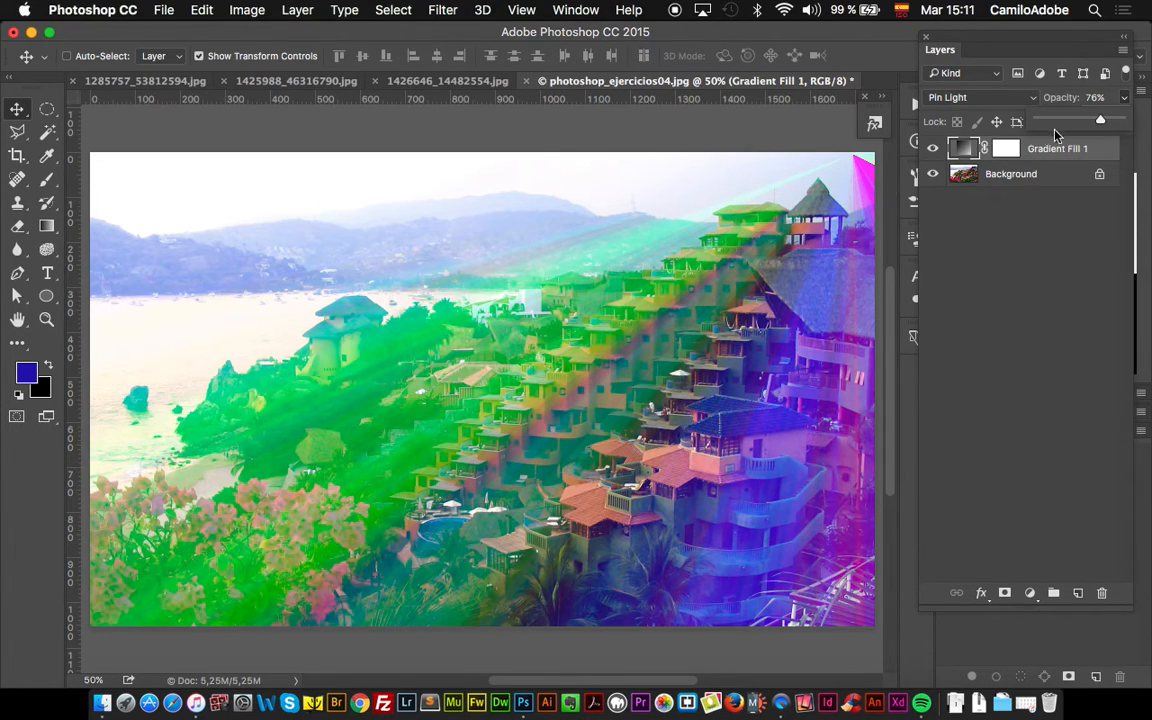
Target the gradient fill layer's mask and load the Black, White preset into the Gradient tool.
left_click(1006, 149)
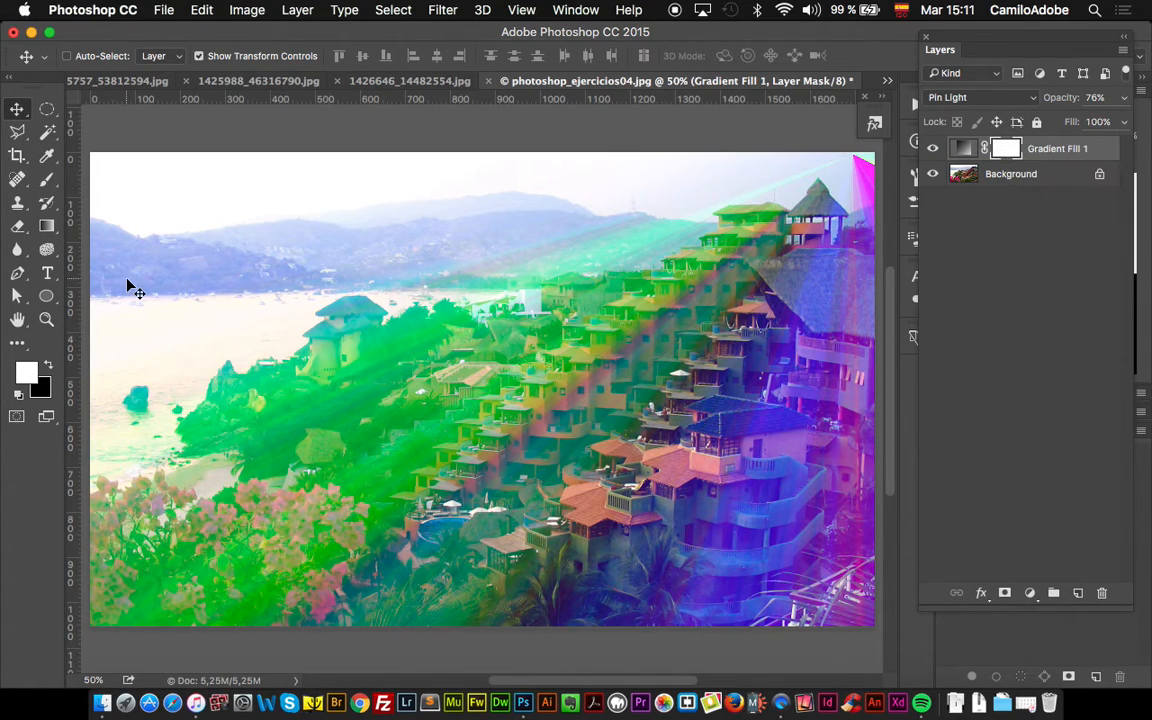
left_click(46, 226)
left_click(101, 65)
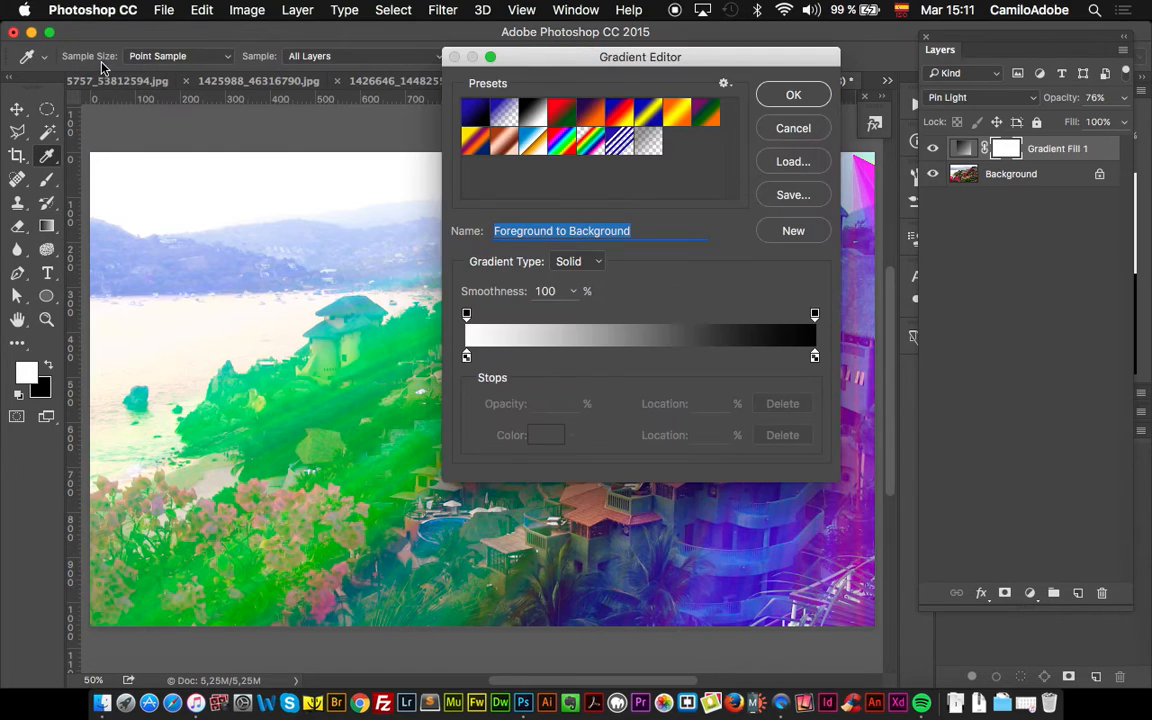
left_click(533, 112)
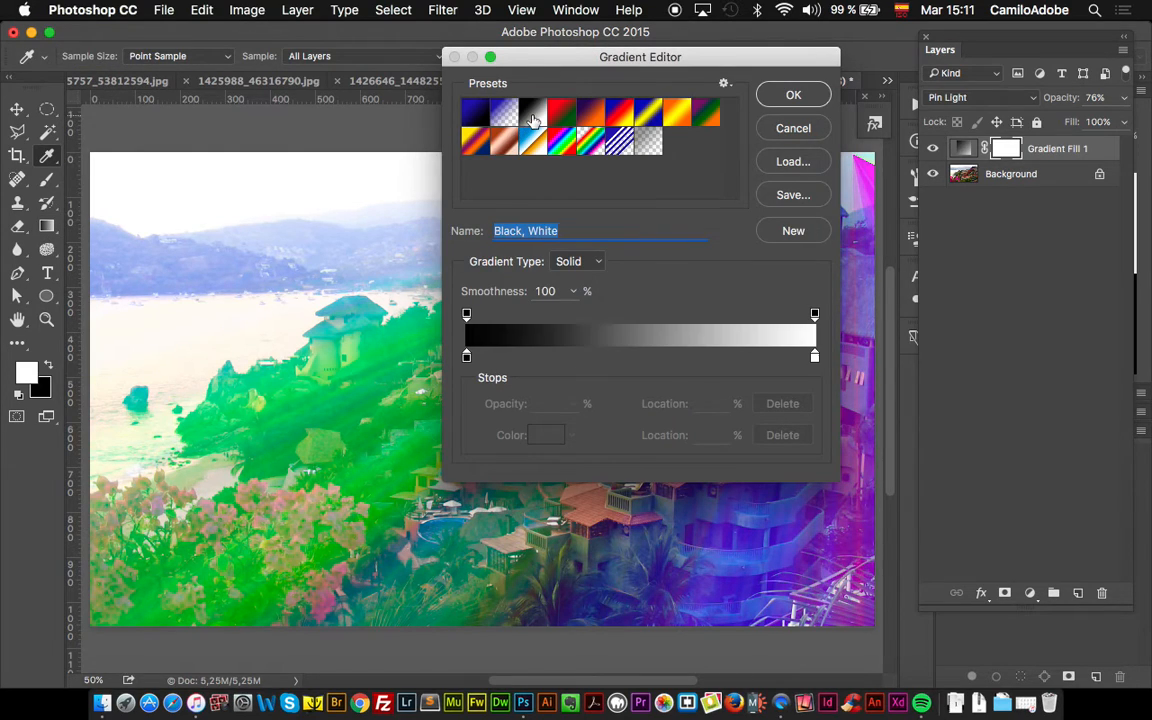
left_click(792, 94)
Replace the linear attempt with radial black-to-white gradients on the mask, drawn from the photo's upper-right area diagonally down toward the center.
left_click_drag(853, 178, 805, 240)
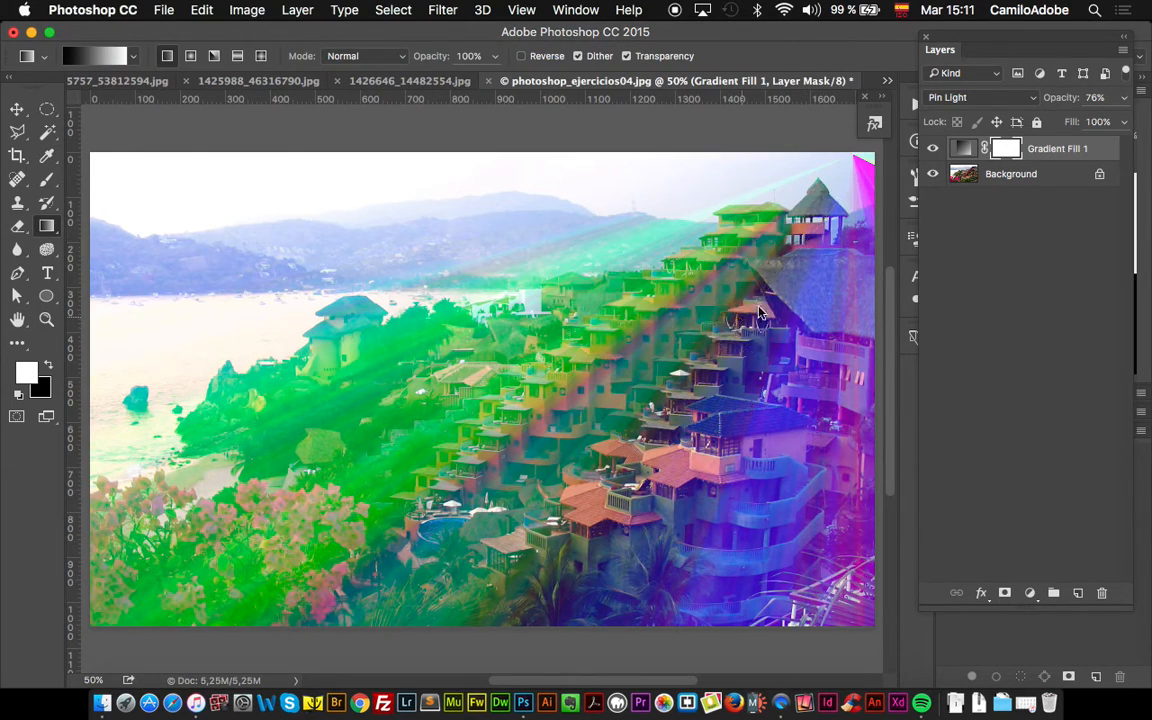
left_click(190, 55)
key("super+z")
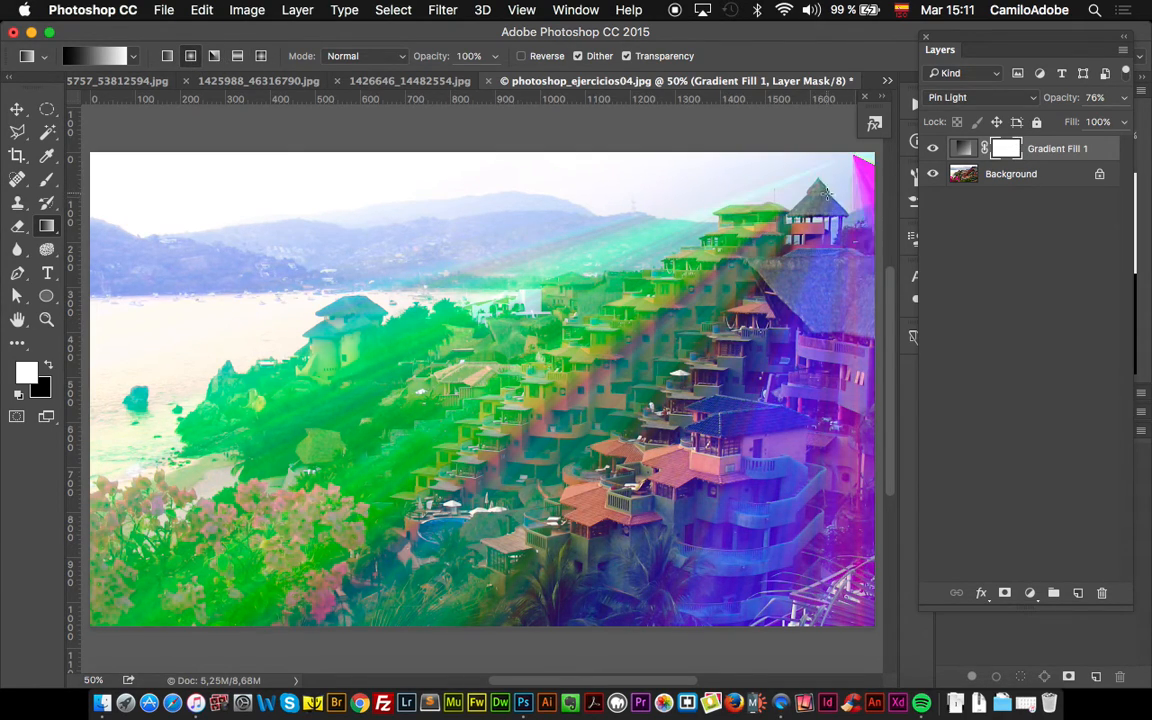
left_click_drag(827, 193, 717, 346)
left_click_drag(794, 216, 635, 402)
left_click_drag(776, 148, 662, 381)
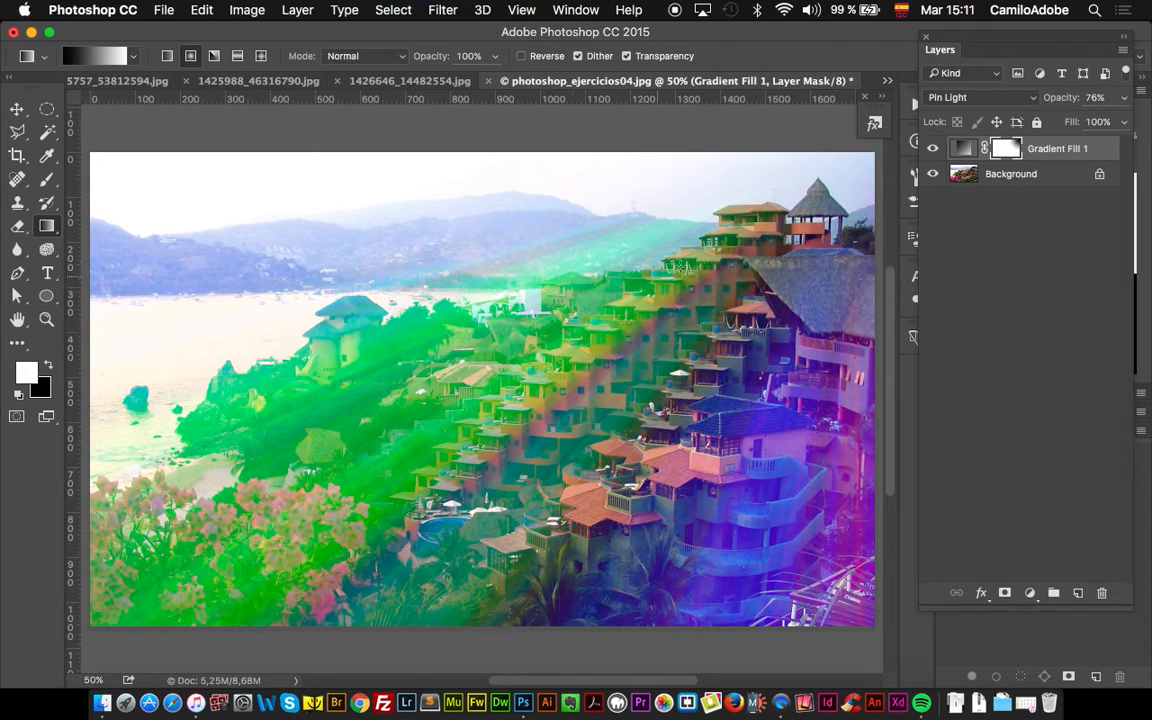
left_click_drag(815, 176, 495, 459)
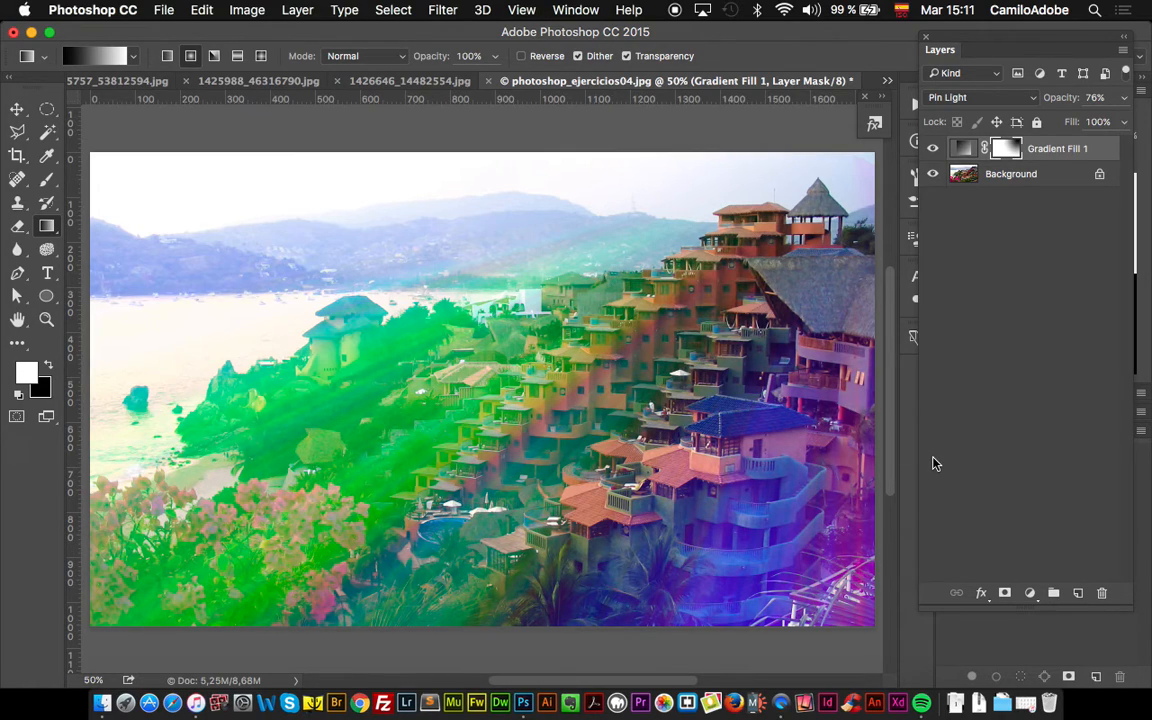
Create a new layer above the gradient fill and rename it destello.
left_click(1078, 593)
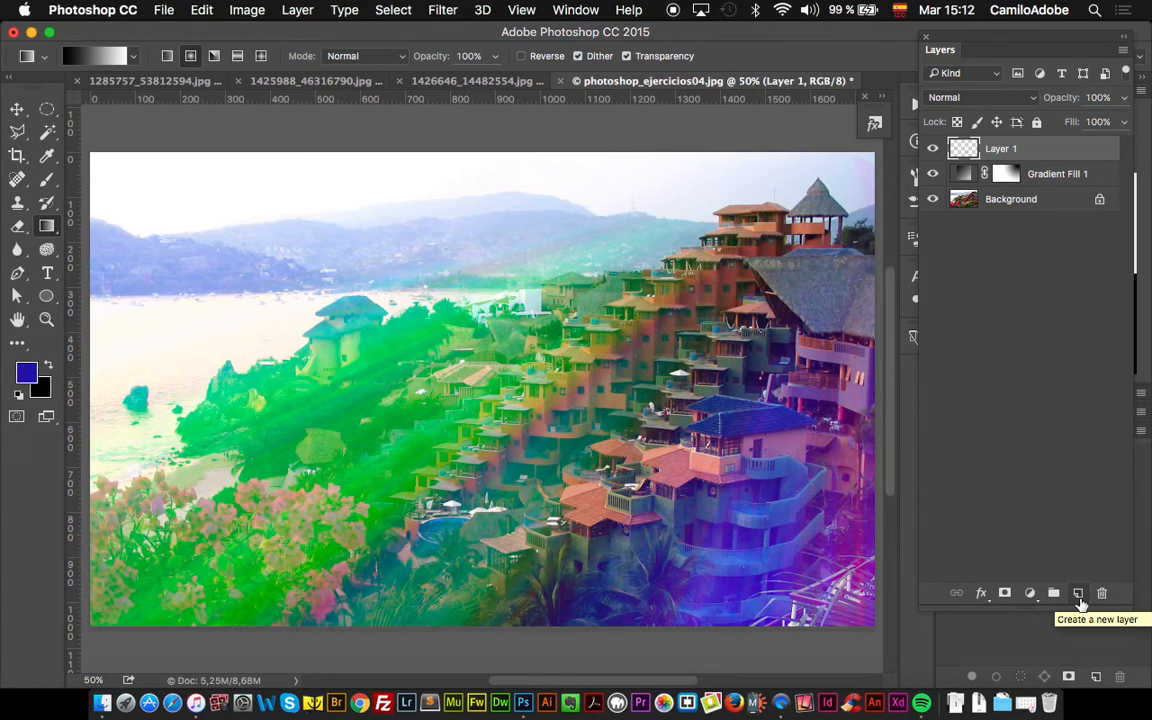
double_click(1005, 160)
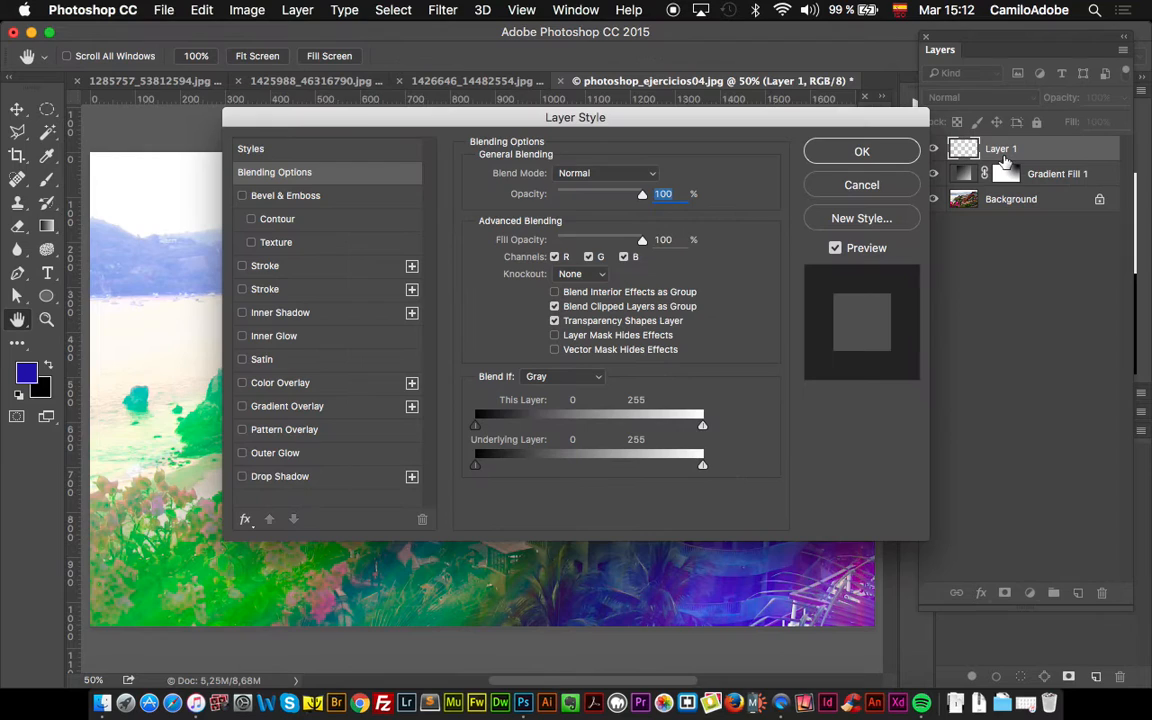
left_click(885, 183)
type("destello")
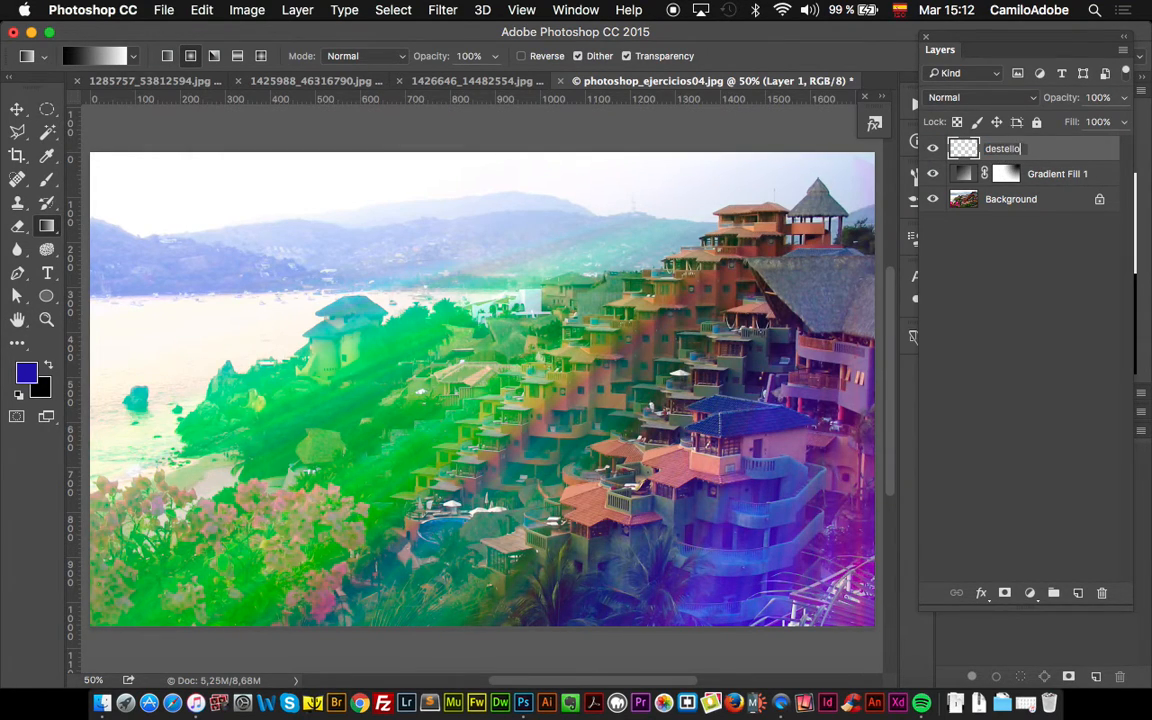
key("Return")
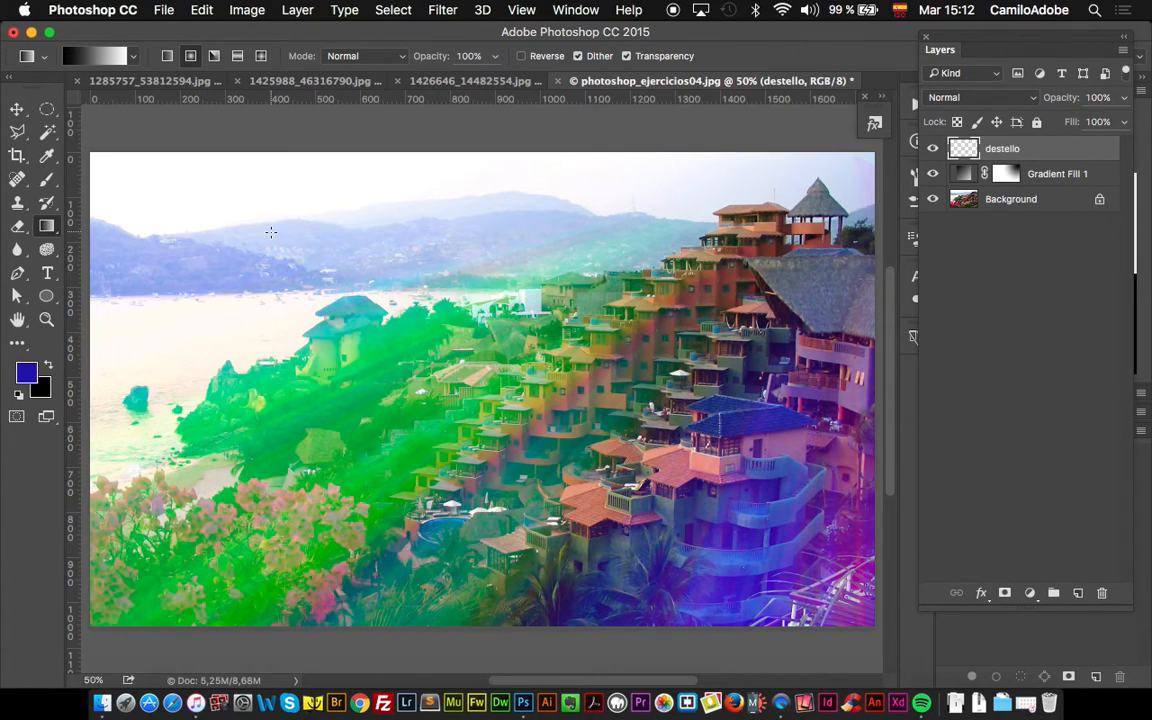
Try to apply the Lens Flare filter to the empty destello layer.
left_click(442, 10)
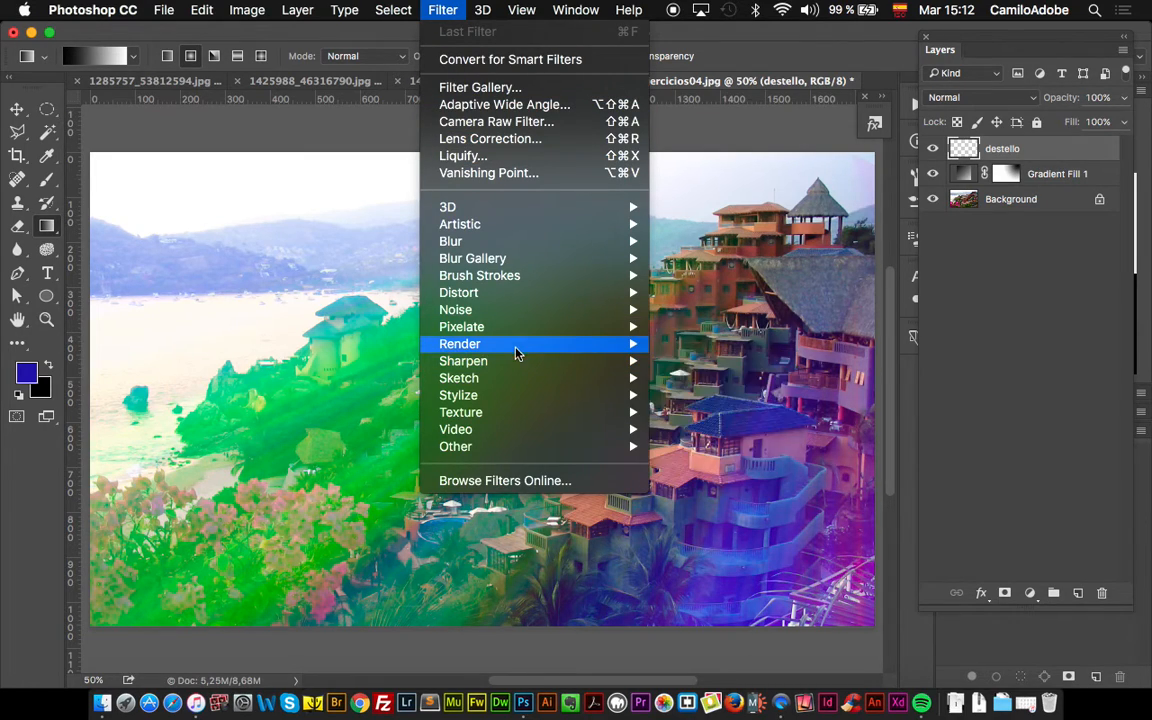
mouse_move(517, 348)
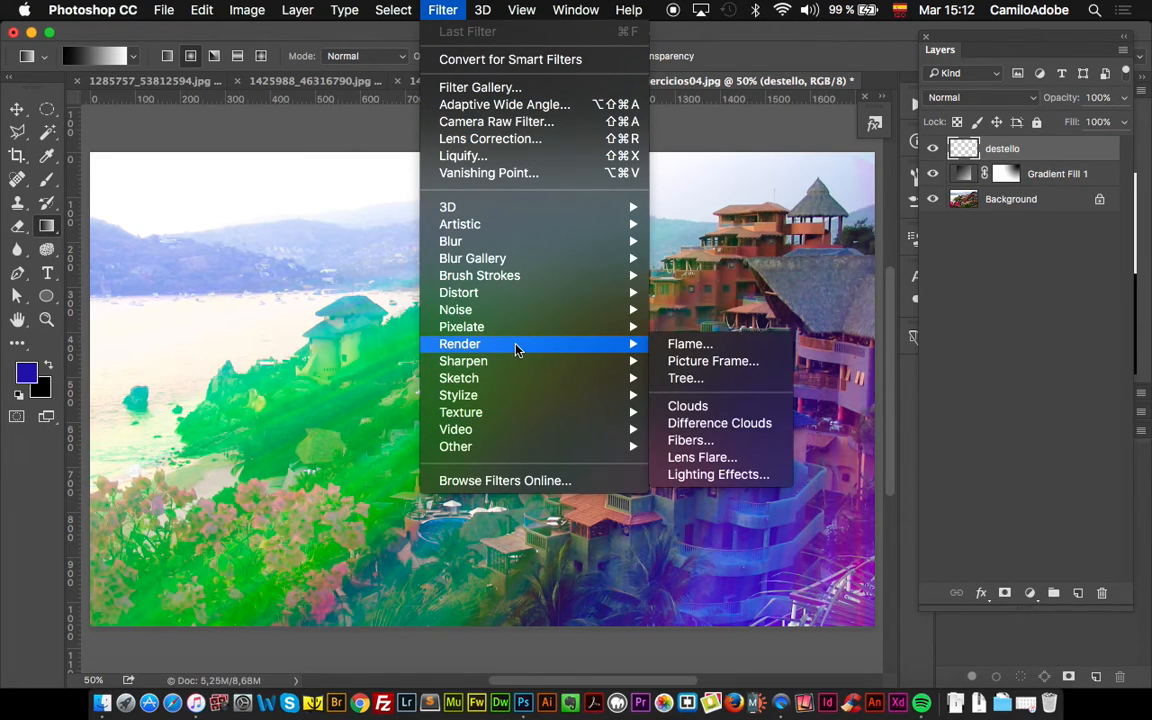
left_click(739, 459)
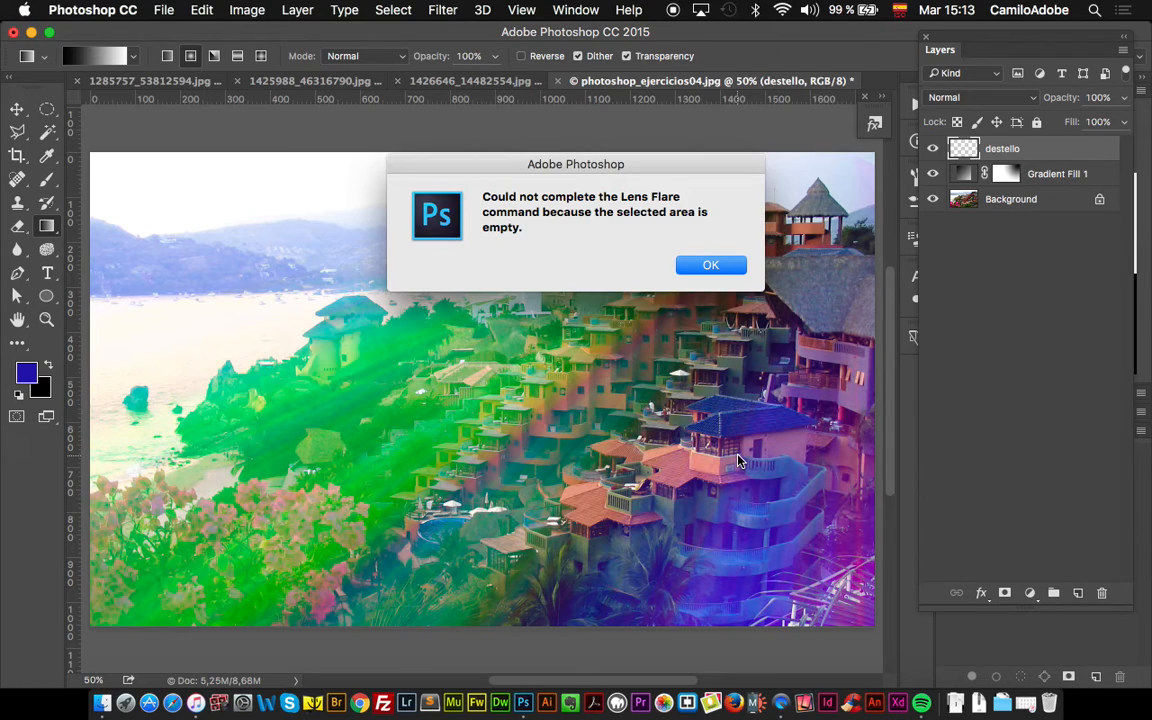
left_click(736, 265)
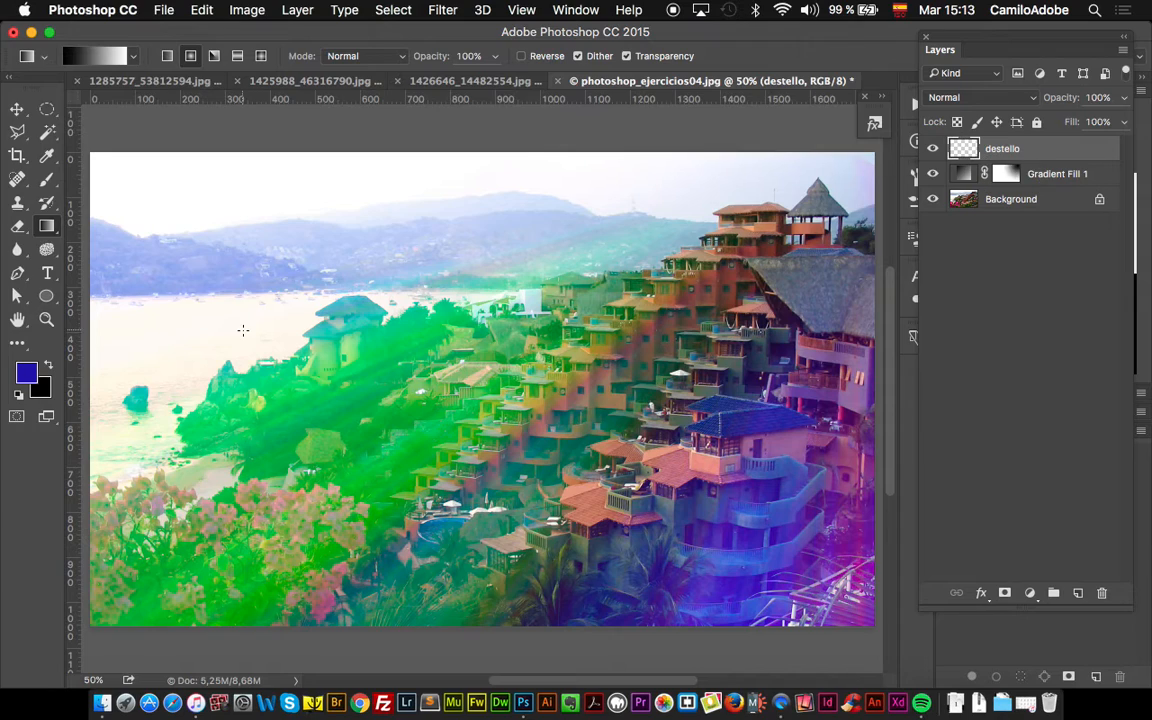
Reset the foreground and background colors to default and fill the destello layer with black.
left_click(18, 397)
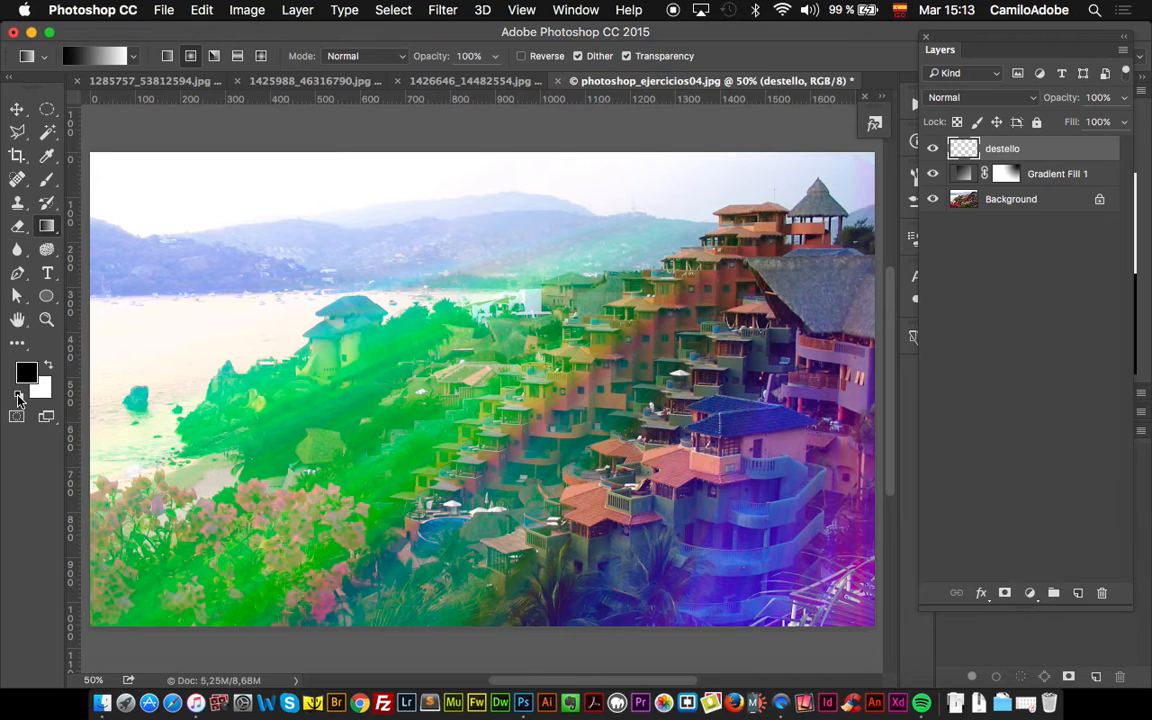
key("alt+BackSpace")
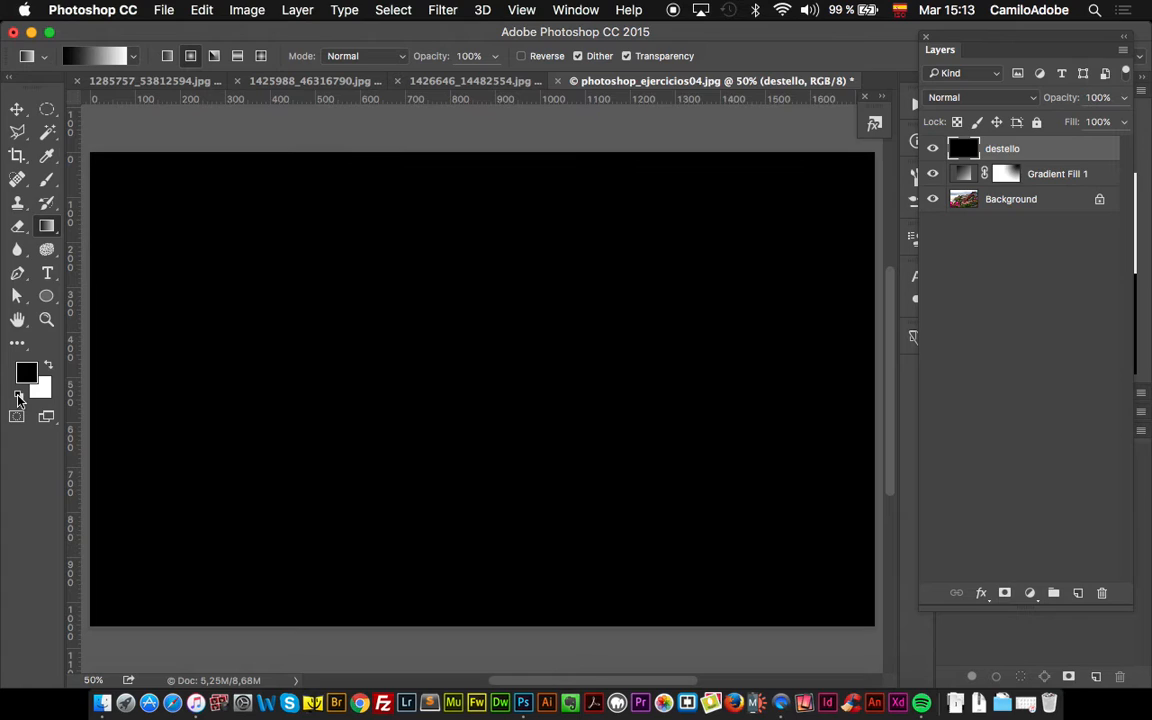
Start a Lens Flare on the black destello layer and place the flare center in the image's upper-right area.
left_click(446, 10)
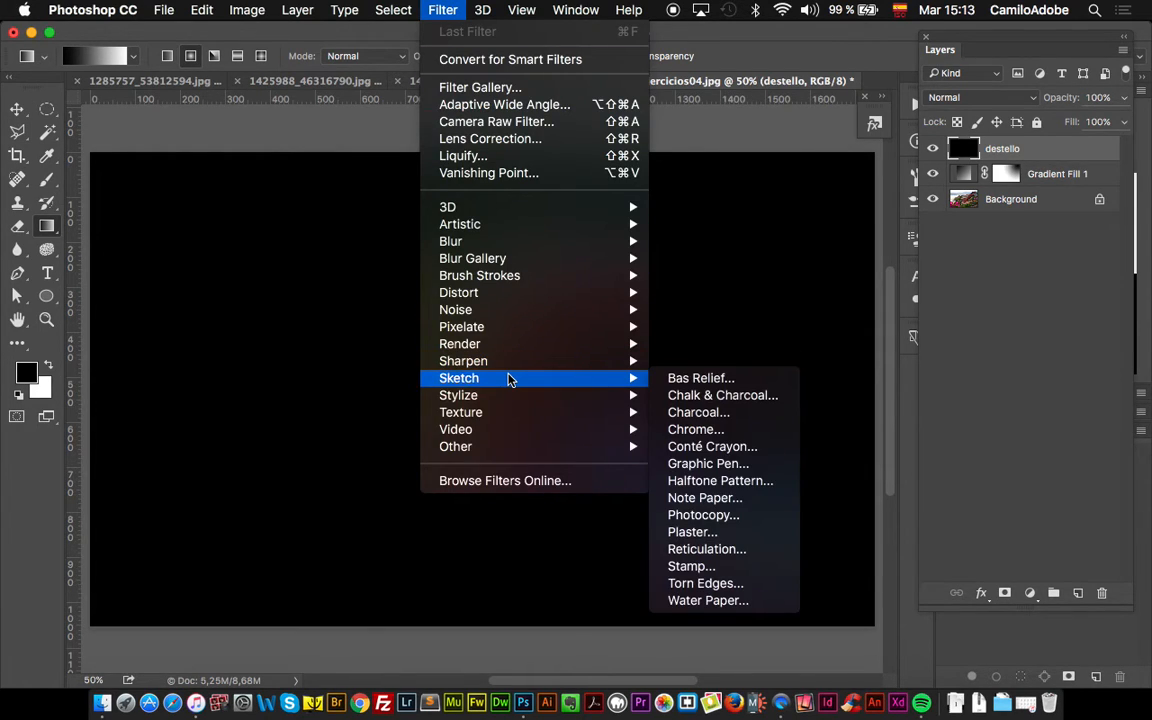
mouse_move(512, 347)
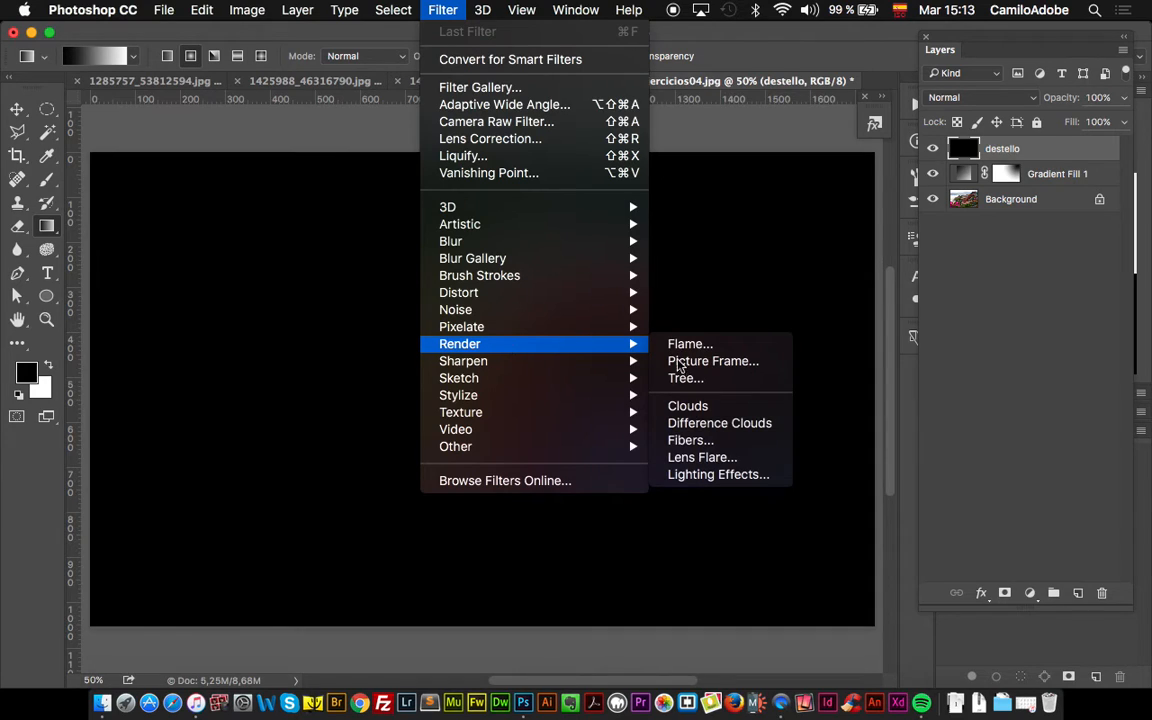
left_click(739, 458)
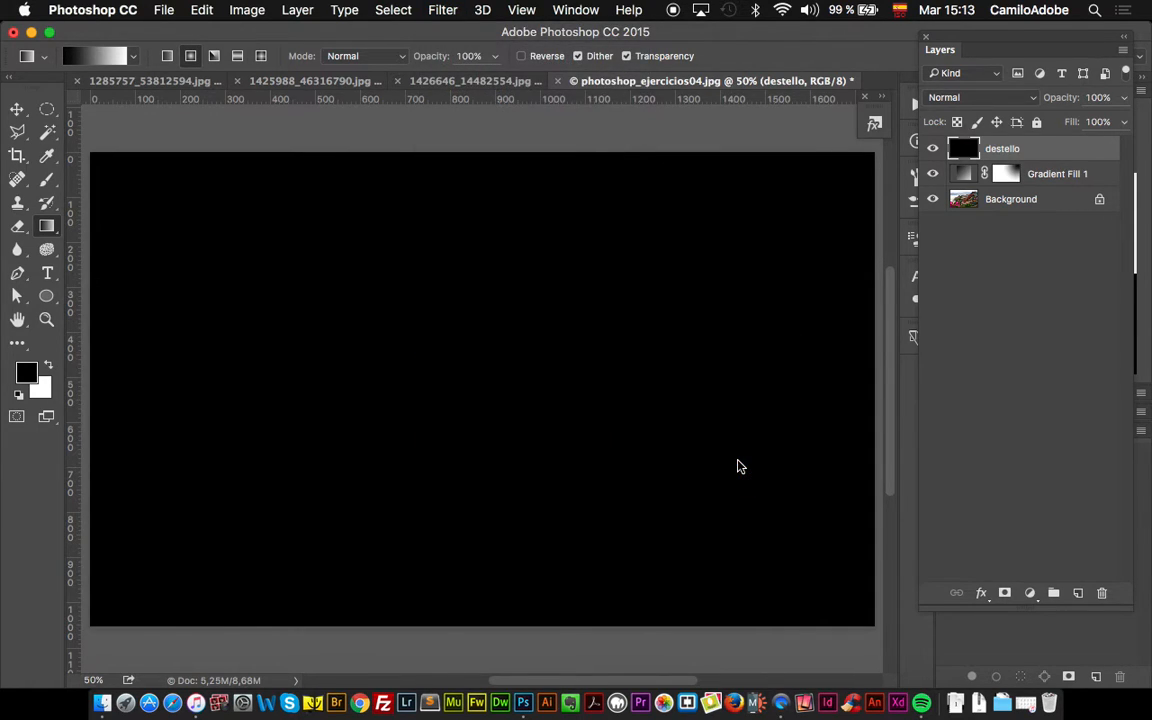
left_click_drag(671, 403, 748, 386)
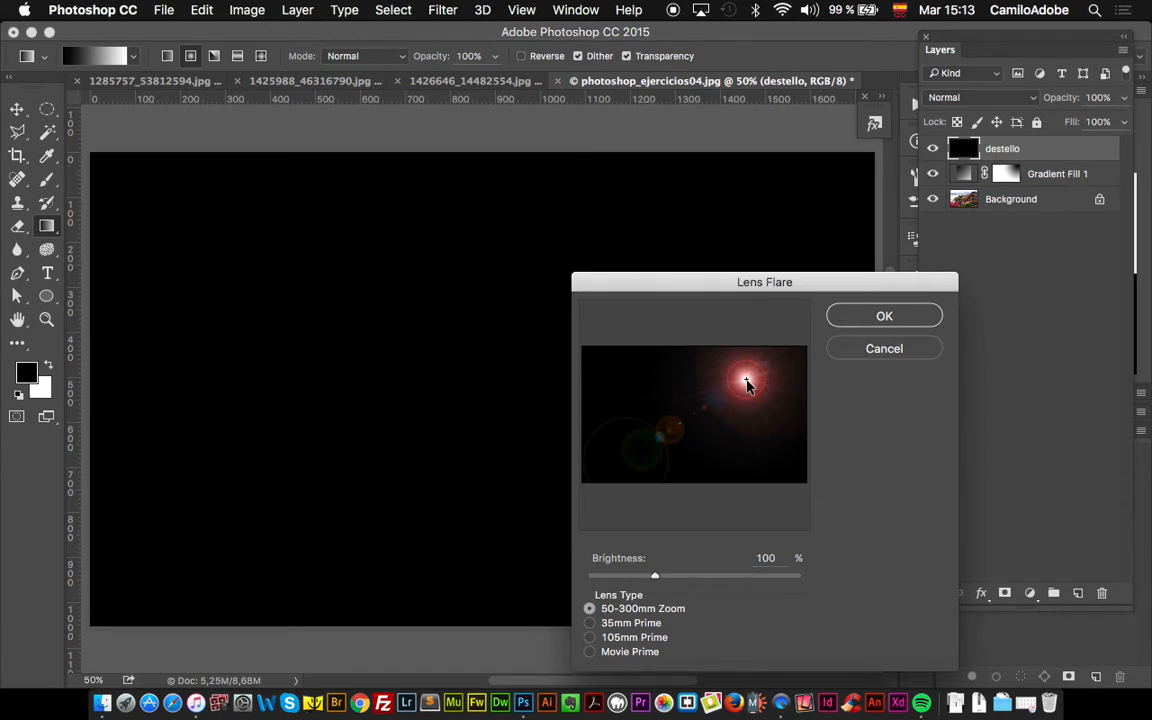
left_click_drag(737, 284, 742, 252)
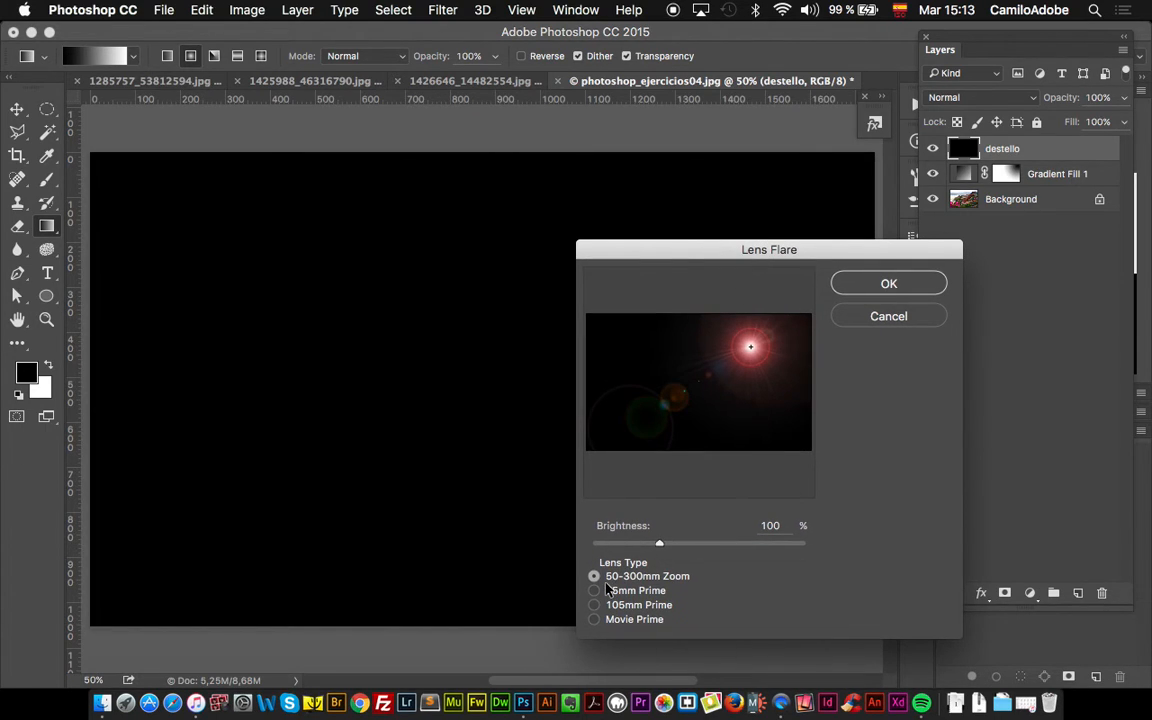
mouse_move(751, 347)
left_mouse_down()
mouse_move(777, 342)
mouse_move(749, 353)
left_mouse_up()
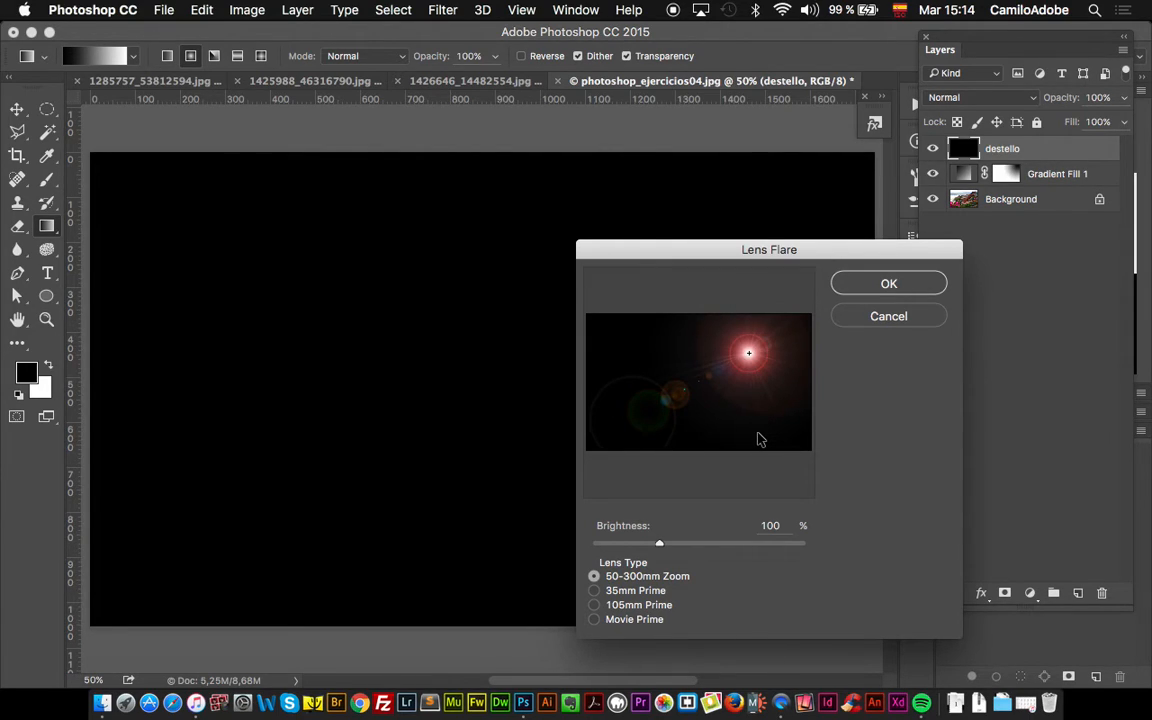
Try the 35mm and 105mm Prime lenses, apply the flare as 50-300mm Zoom at 134% brightness, and undo it.
mouse_move(678, 549)
left_mouse_down()
mouse_move(697, 548)
mouse_move(670, 548)
left_mouse_up()
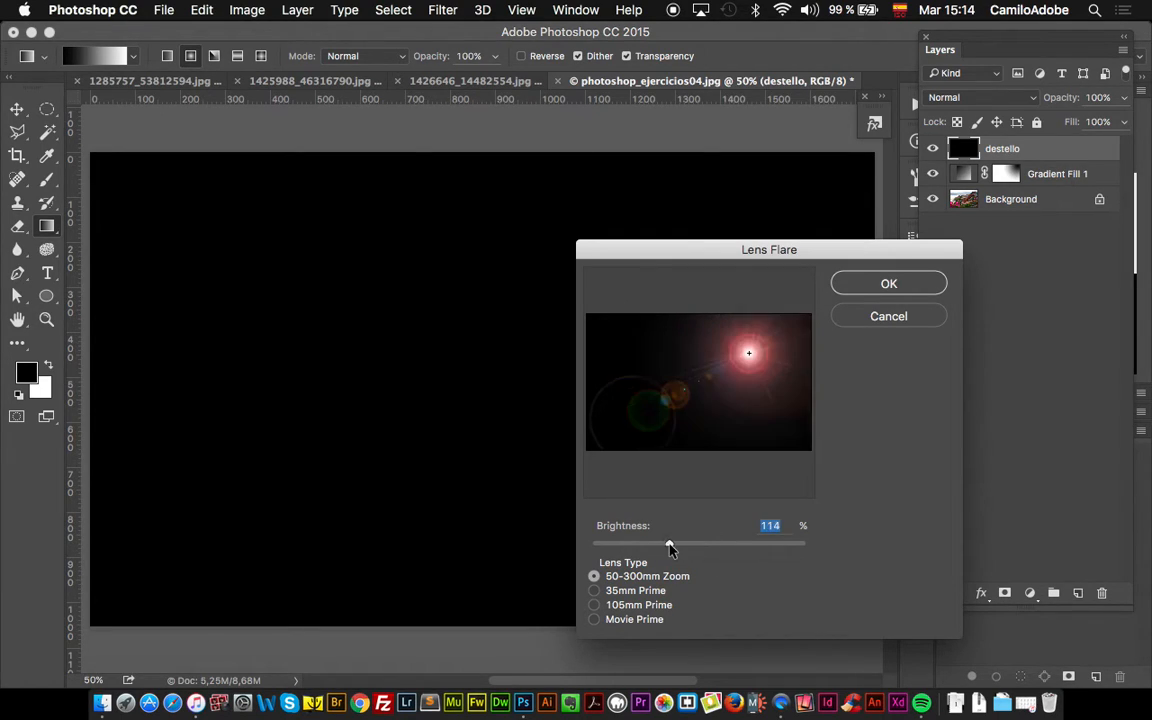
left_click(631, 592)
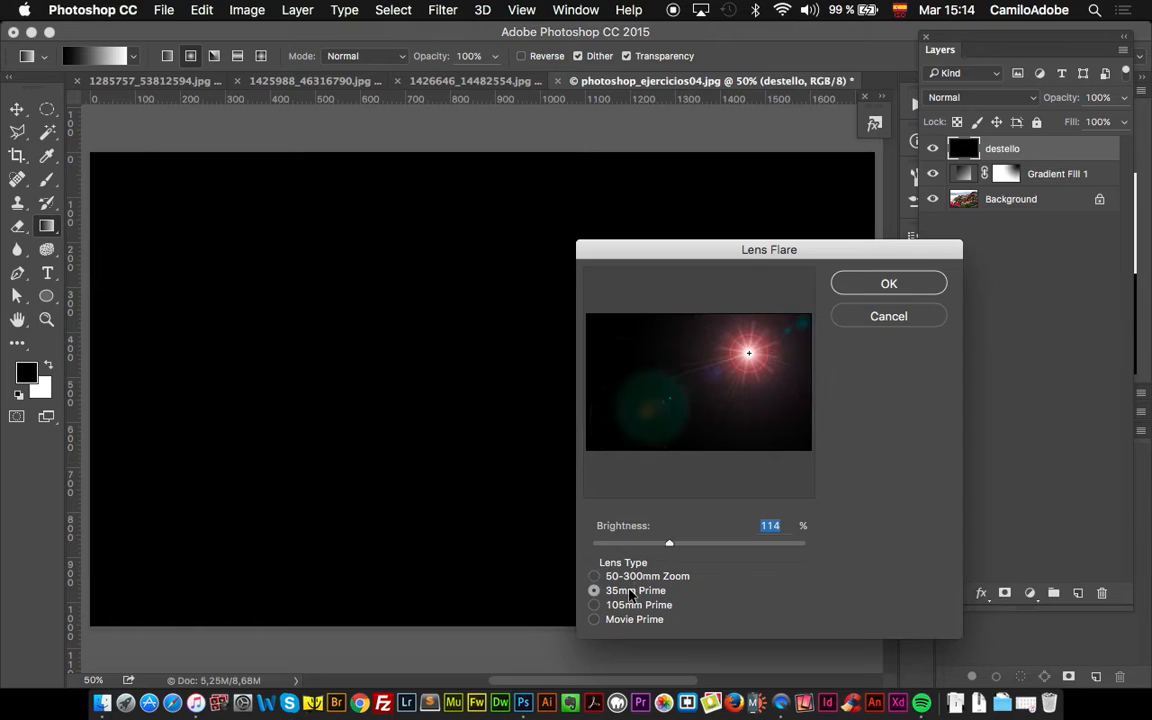
mouse_move(669, 543)
left_mouse_down()
mouse_move(647, 545)
mouse_move(684, 543)
left_mouse_up()
left_click(638, 605)
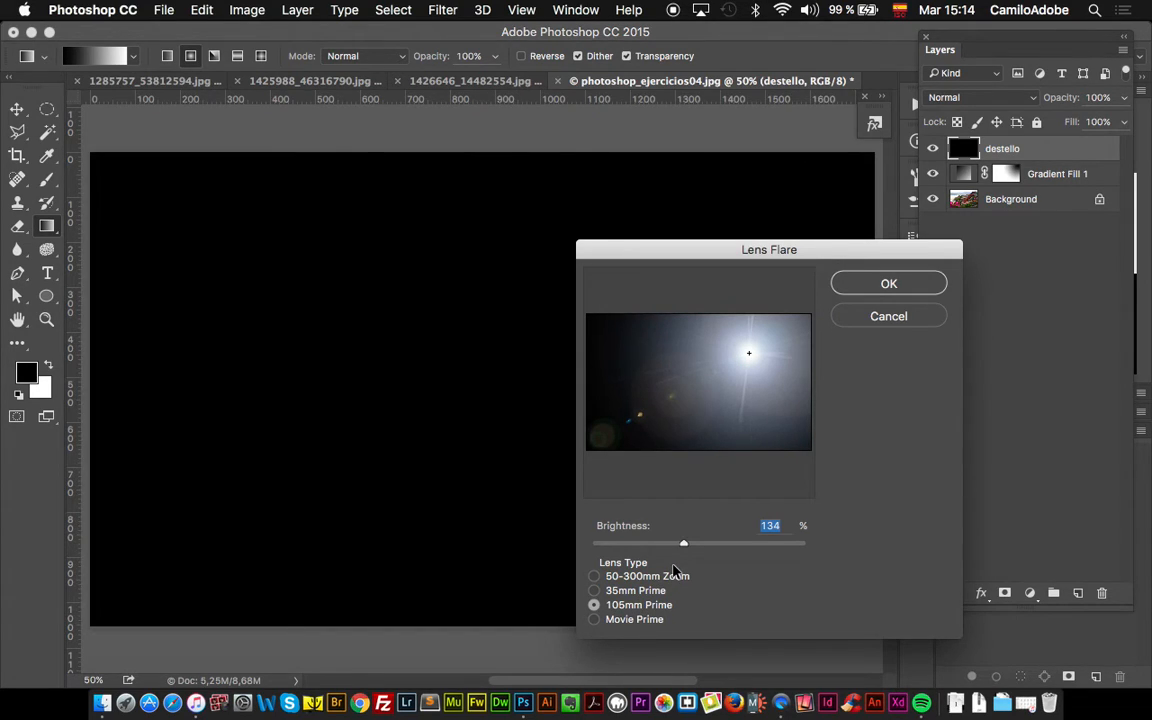
left_click(596, 576)
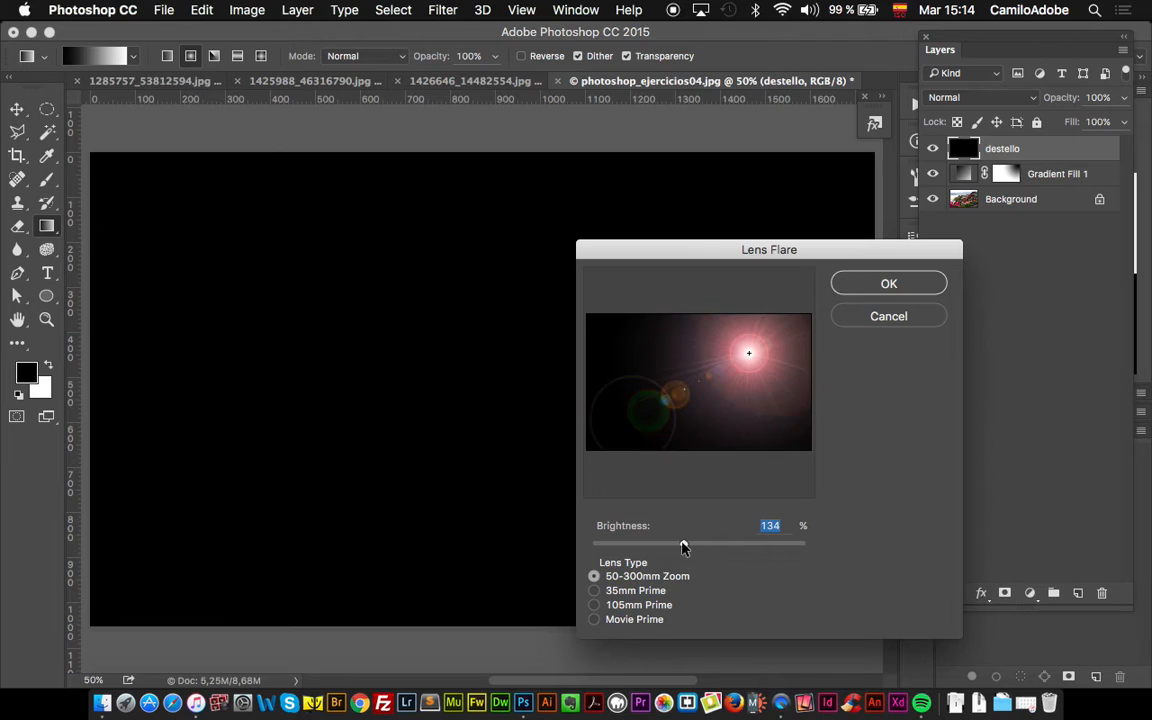
left_click(870, 286)
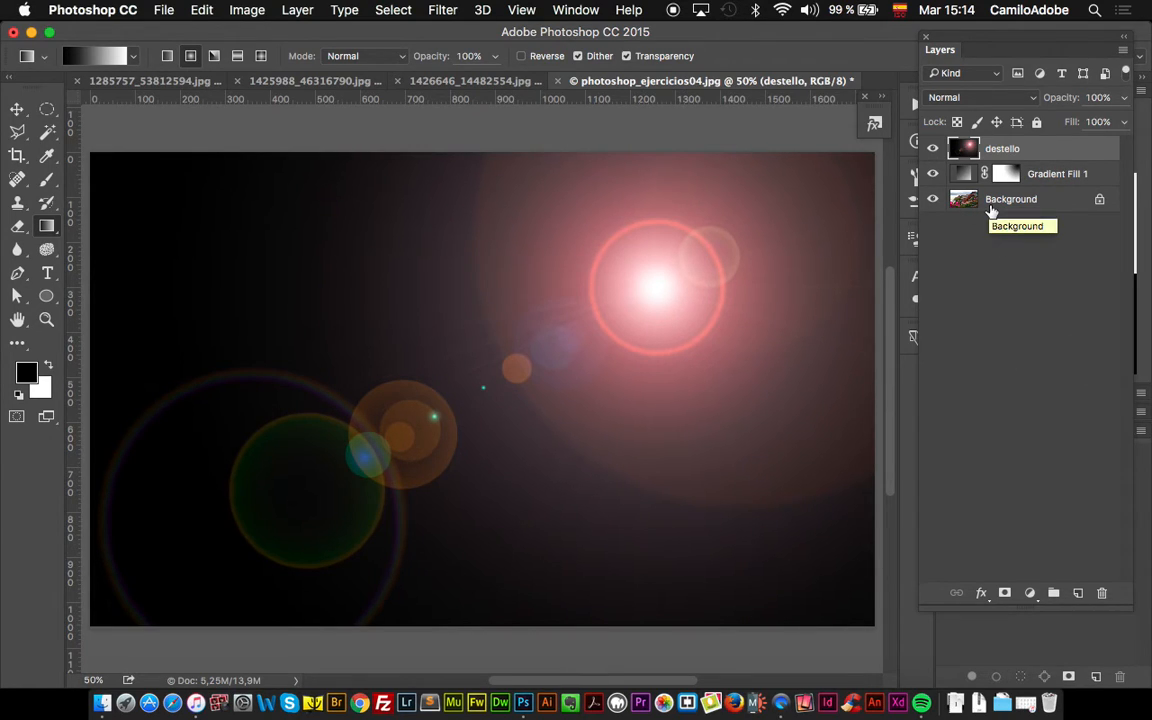
key("super+z")
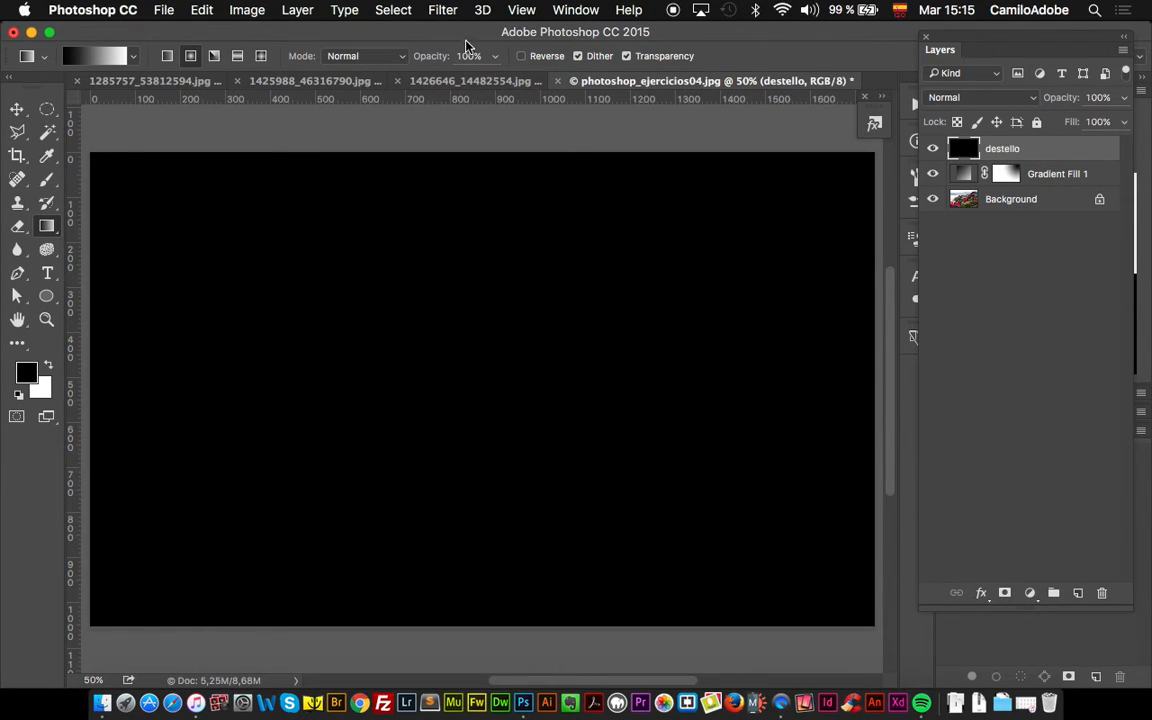
Convert the destello layer for smart filters and accept its conversion to a smart object.
left_click(443, 10)
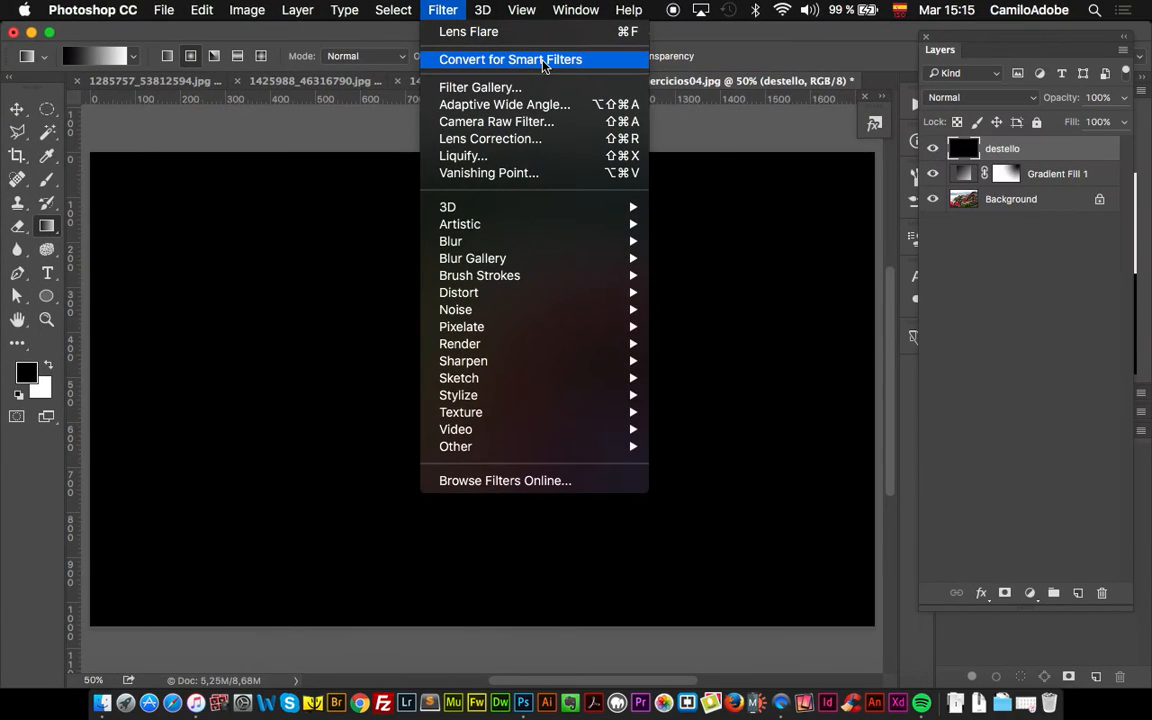
left_click(545, 62)
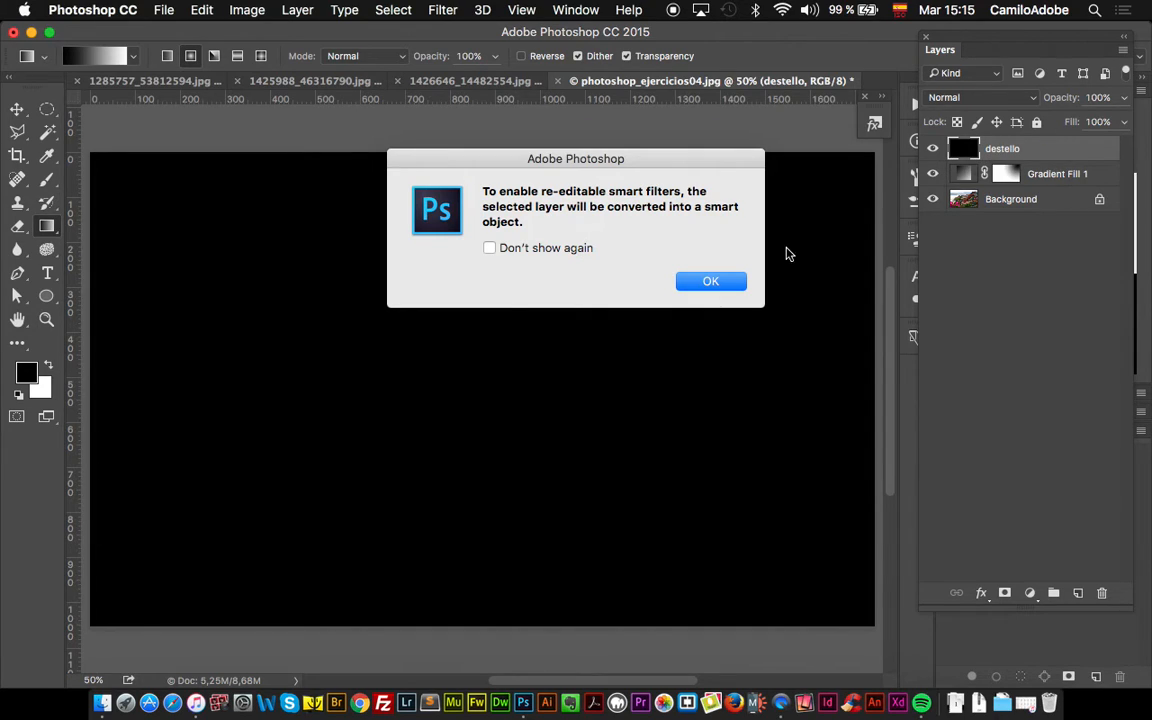
left_click(716, 281)
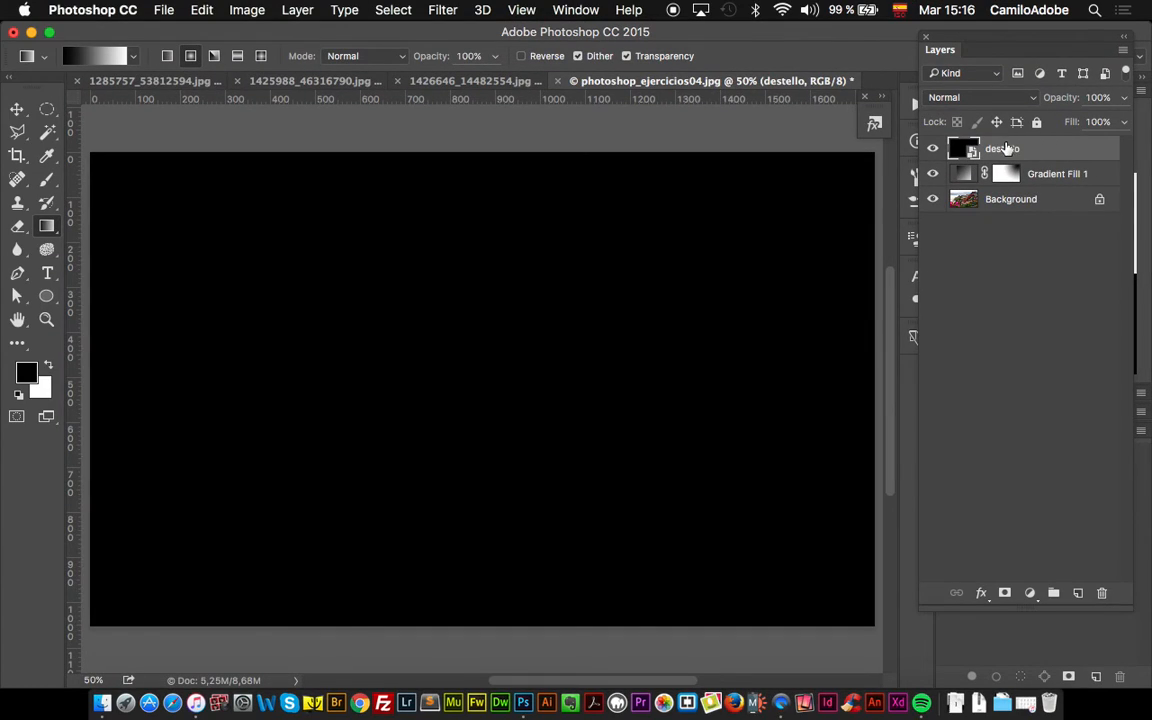
Apply a Lens Flare smart filter to the destello layer, centered in the upper middle, as 50-300mm Zoom at 134% brightness.
left_click(443, 12)
mouse_move(489, 345)
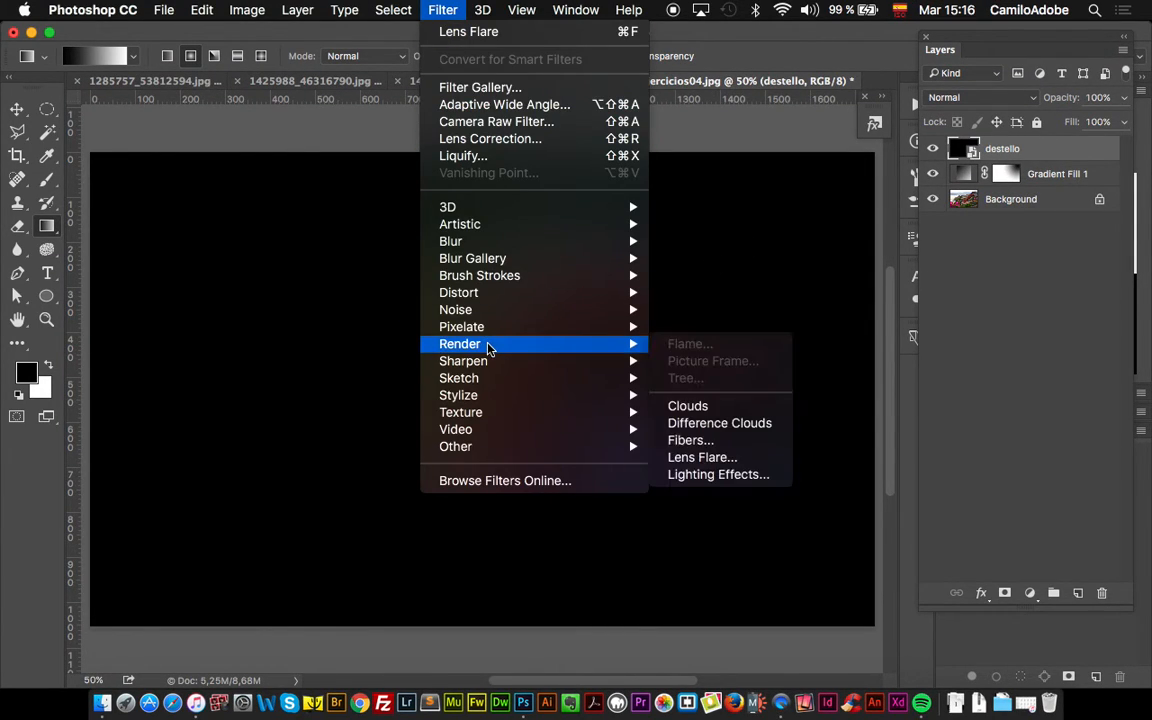
left_click(731, 459)
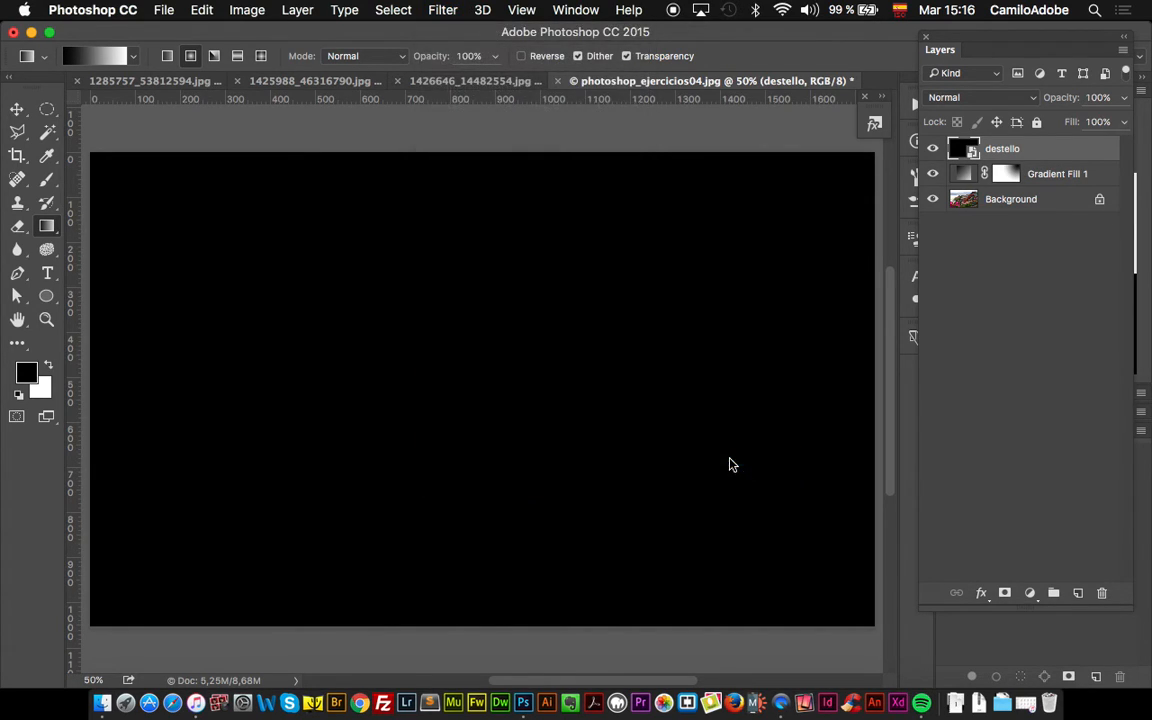
left_click_drag(783, 258, 730, 152)
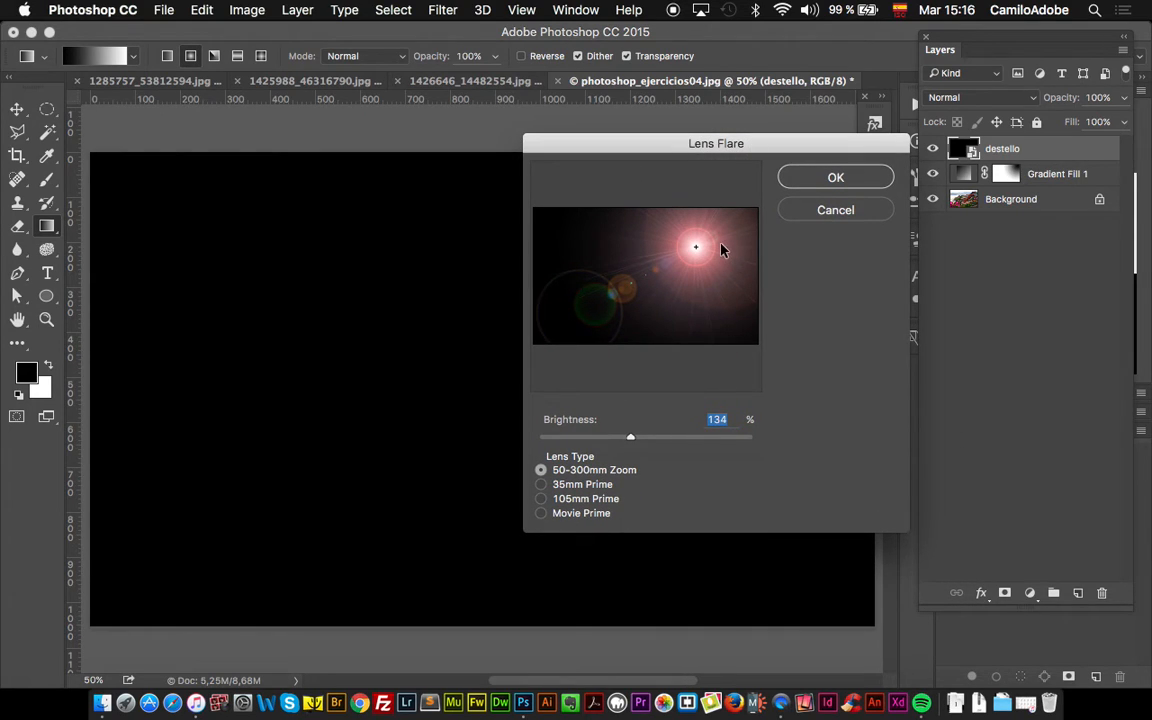
left_click(721, 248)
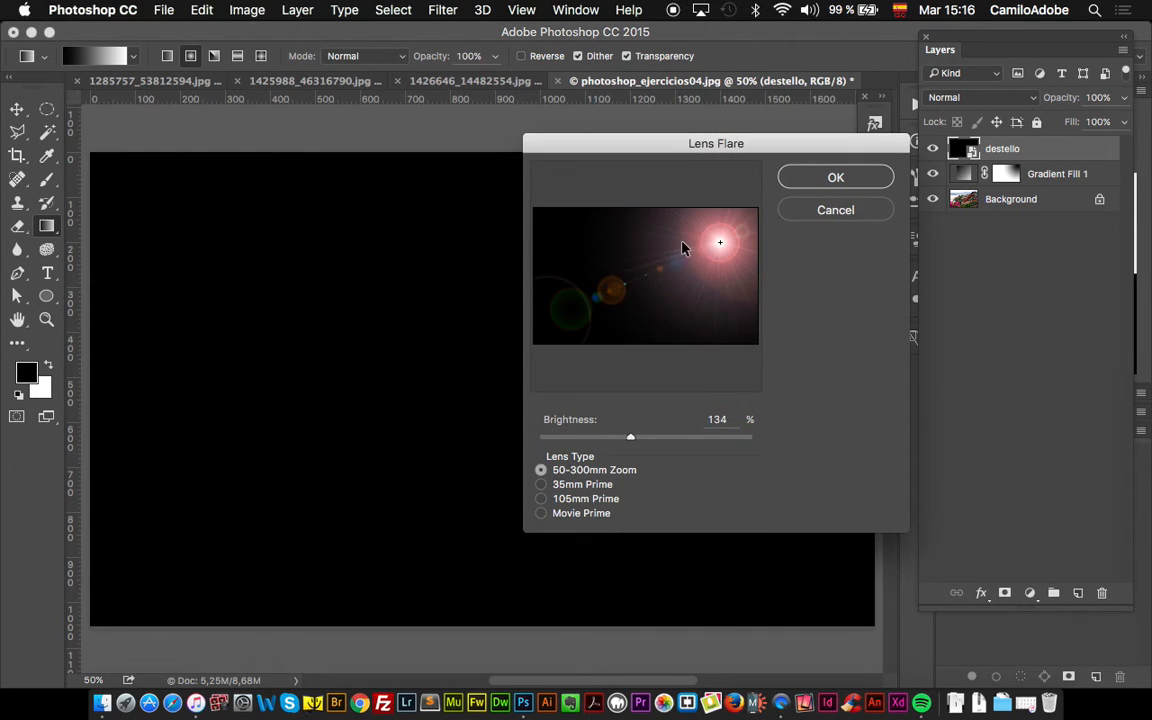
left_click(656, 248)
left_click(836, 178)
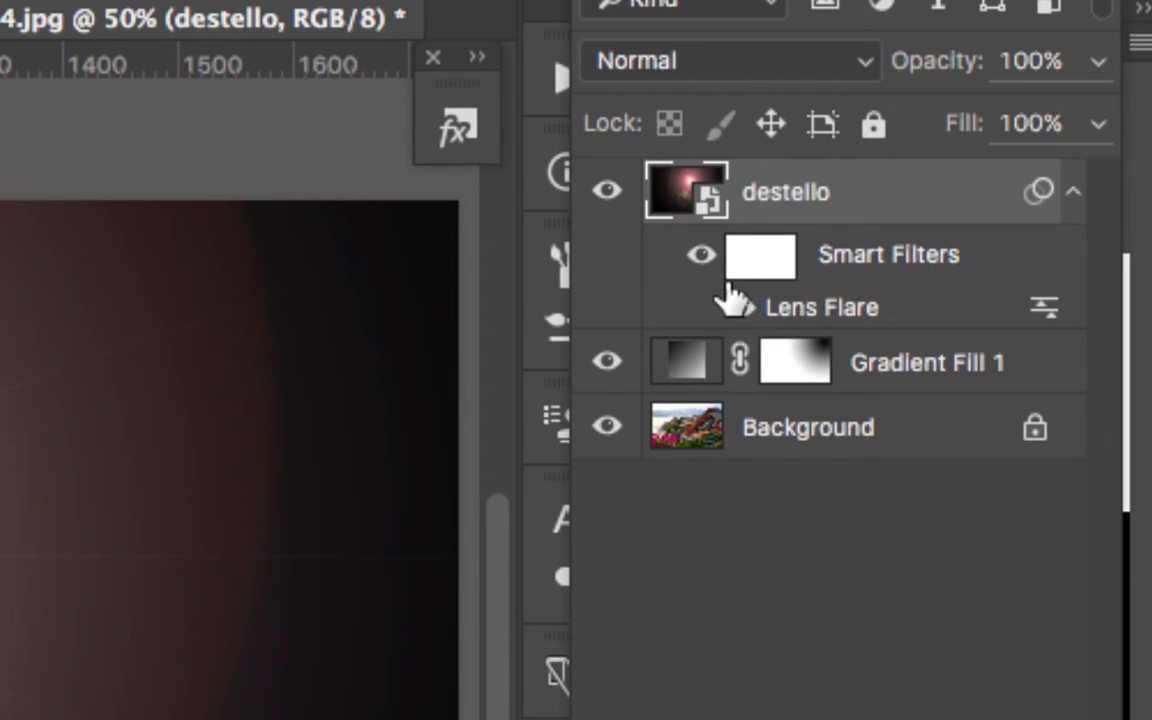
Toggle the destello layer's smart filters off and on, and set the layer's blend mode to Screen.
left_click(702, 256)
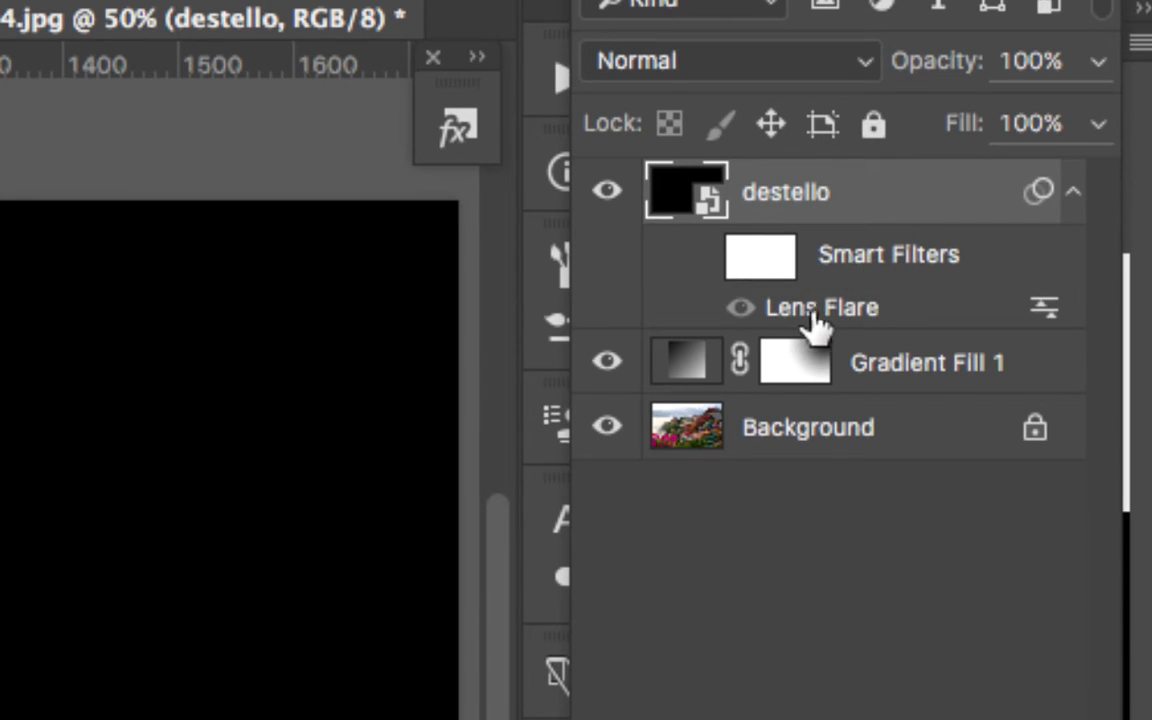
left_click(742, 309)
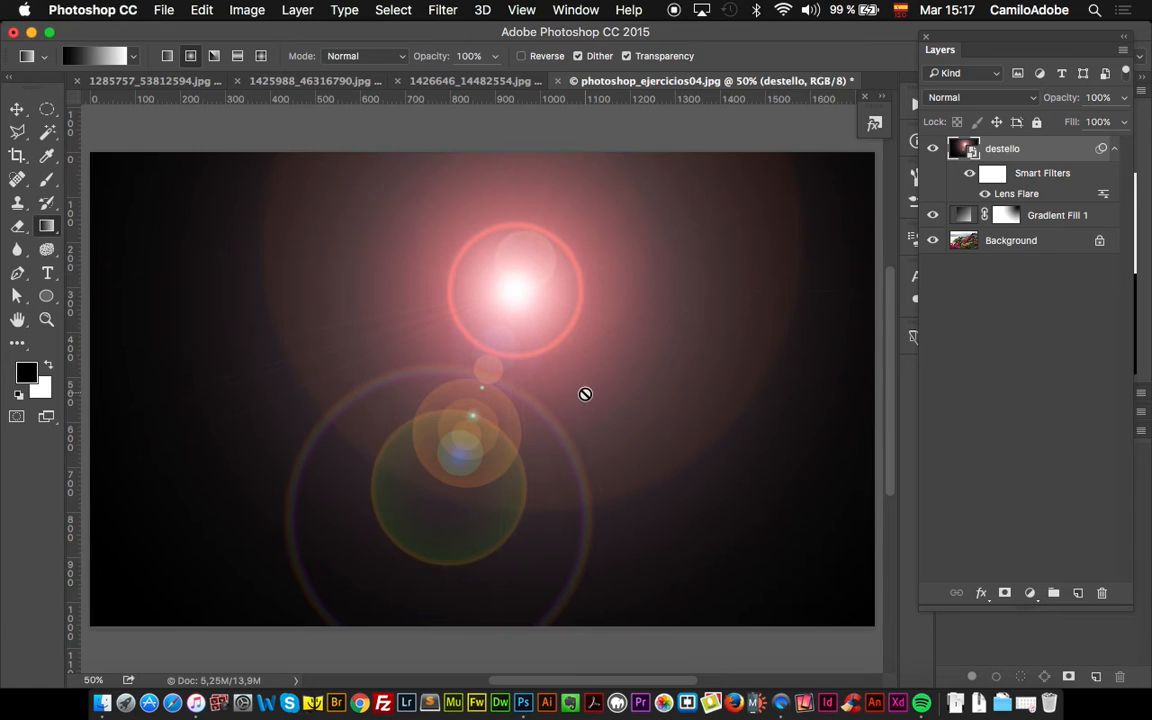
left_click(1013, 100)
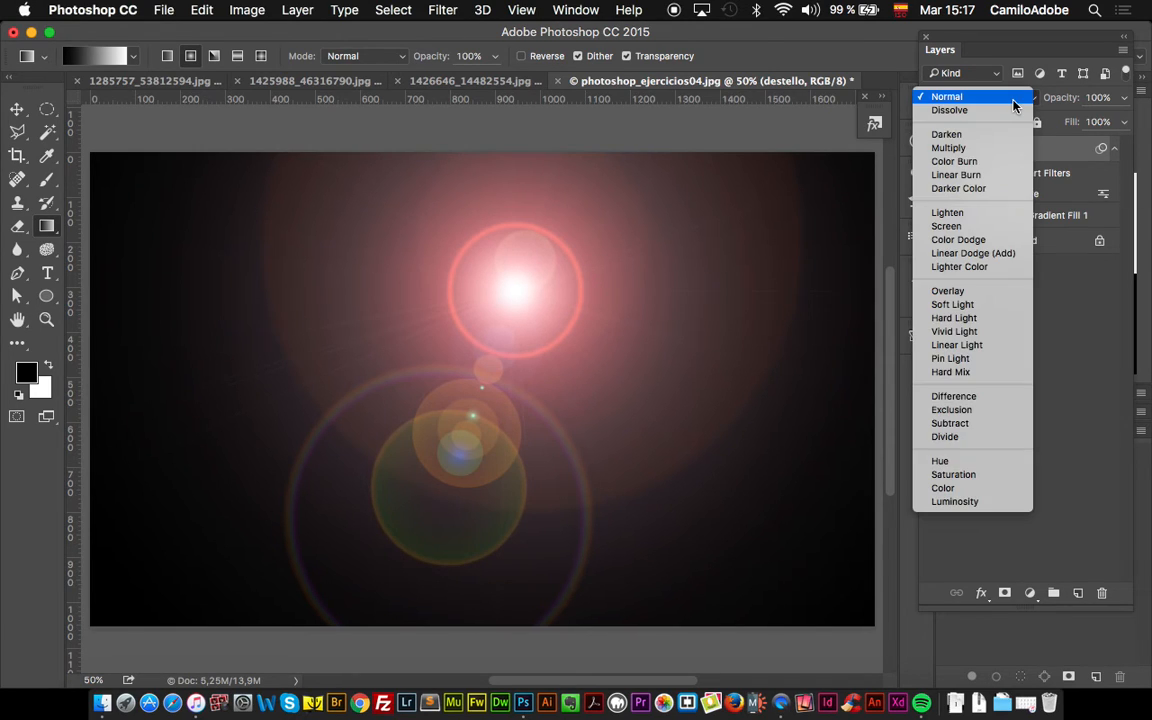
left_click(1005, 226)
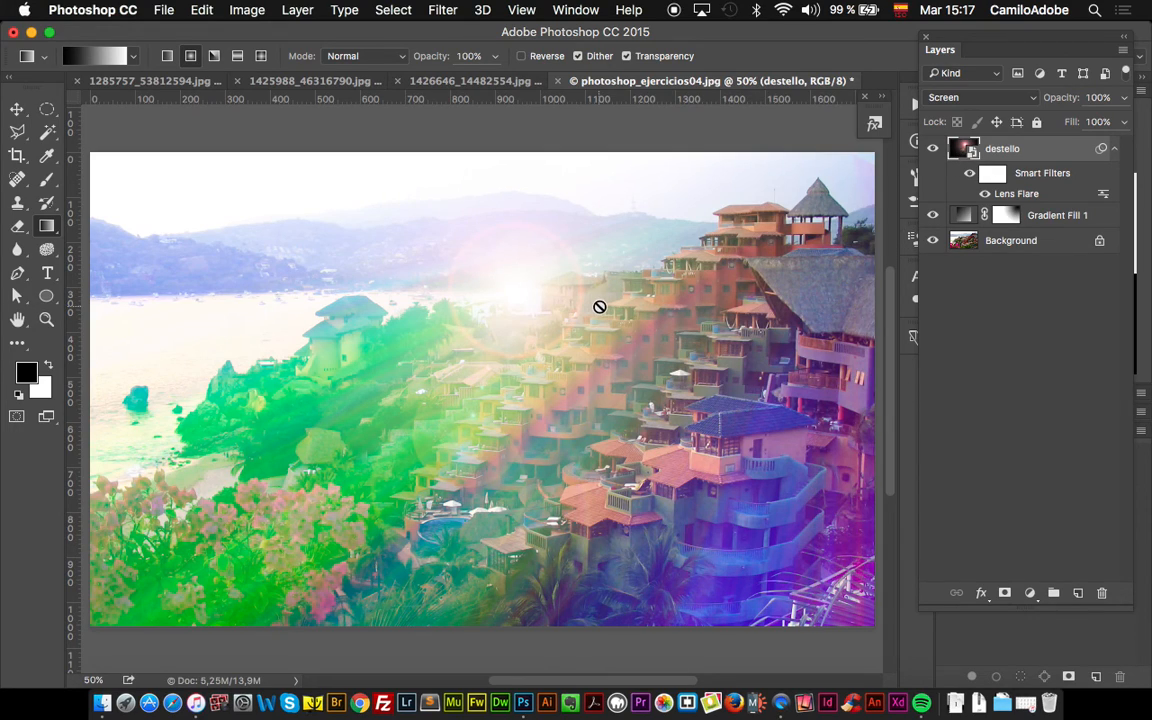
Re-edit the Lens Flare smart filter to move the flare's center to the upper right, raising it closer to the corner in a second edit.
double_click(1017, 194)
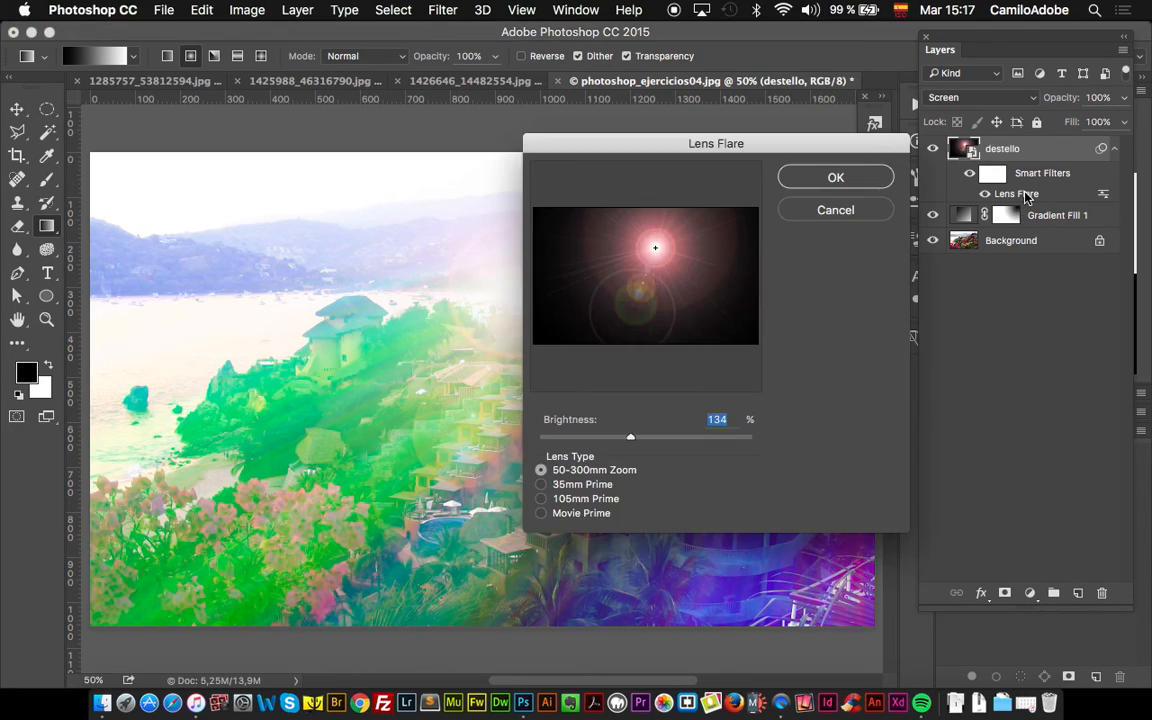
left_click(722, 243)
left_click_drag(756, 147, 784, 310)
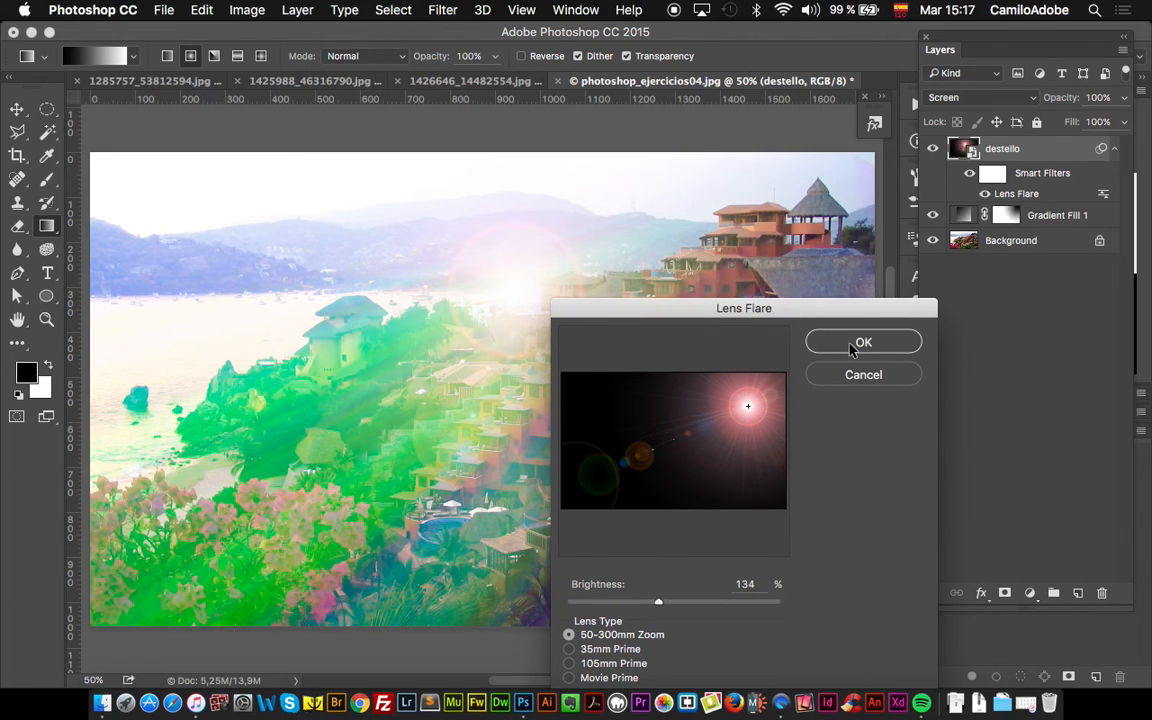
left_click(854, 344)
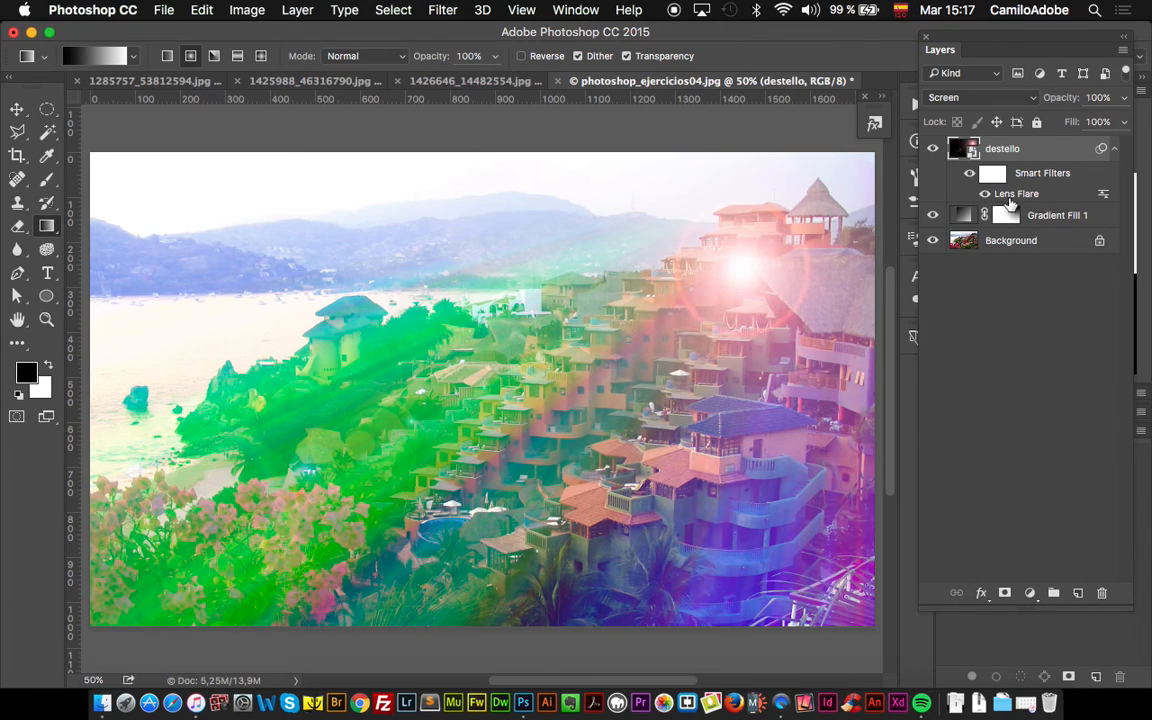
double_click(1012, 194)
left_click_drag(756, 399, 761, 379)
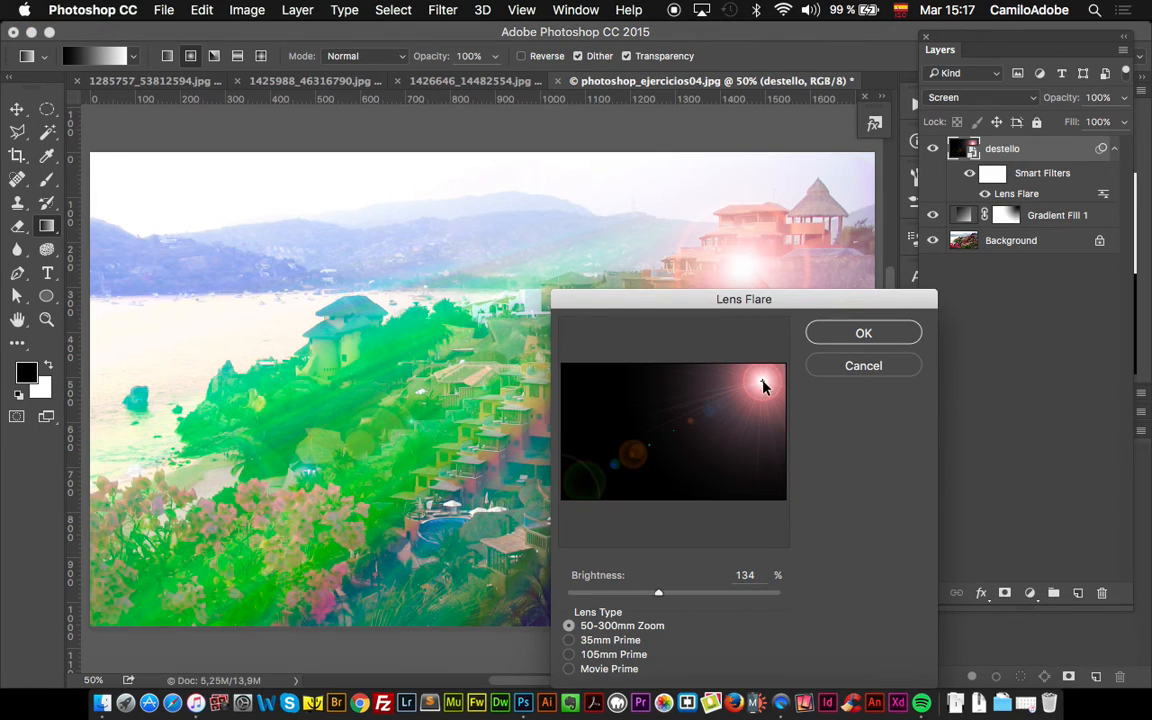
left_click(822, 333)
Set the Lens Flare's brightness to 163% and nudge its center slightly closer to the upper-right corner.
double_click(1020, 193)
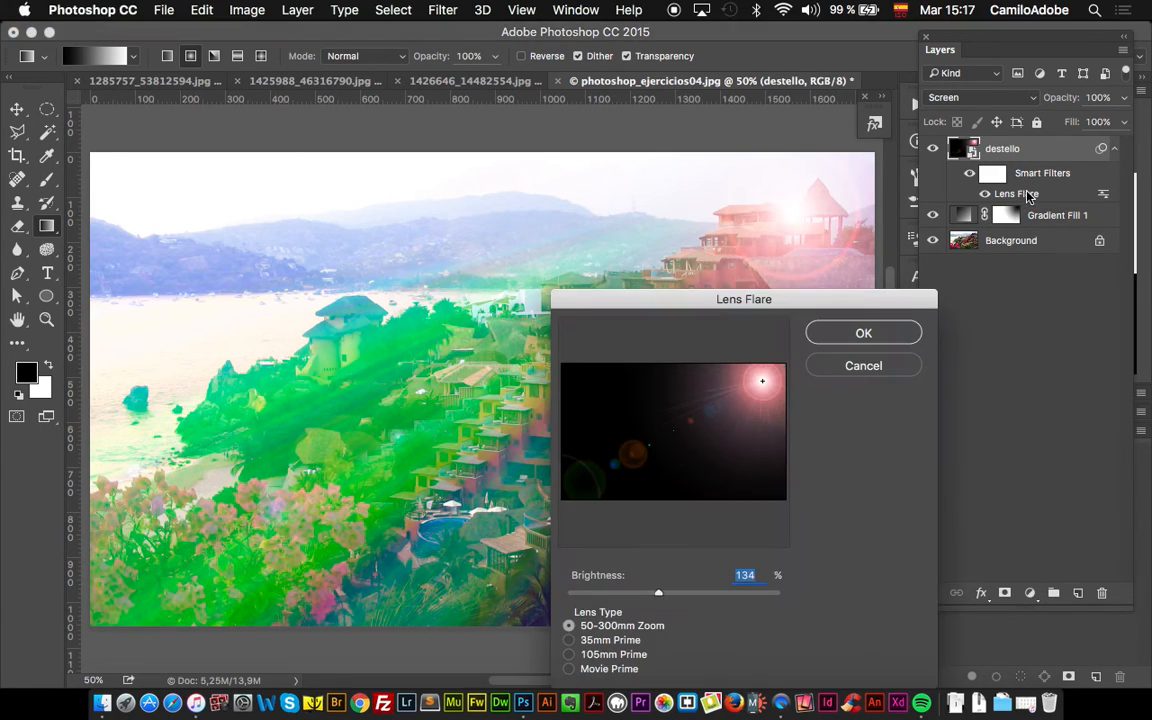
left_click_drag(660, 596, 680, 593)
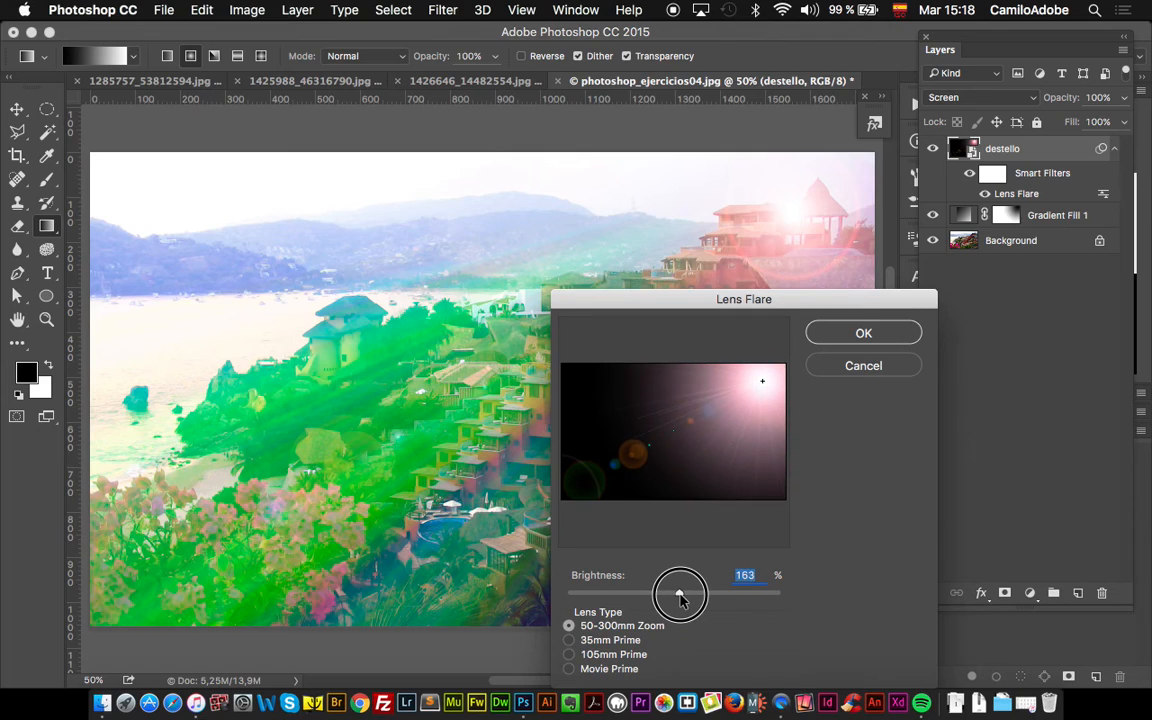
left_click_drag(762, 389, 767, 378)
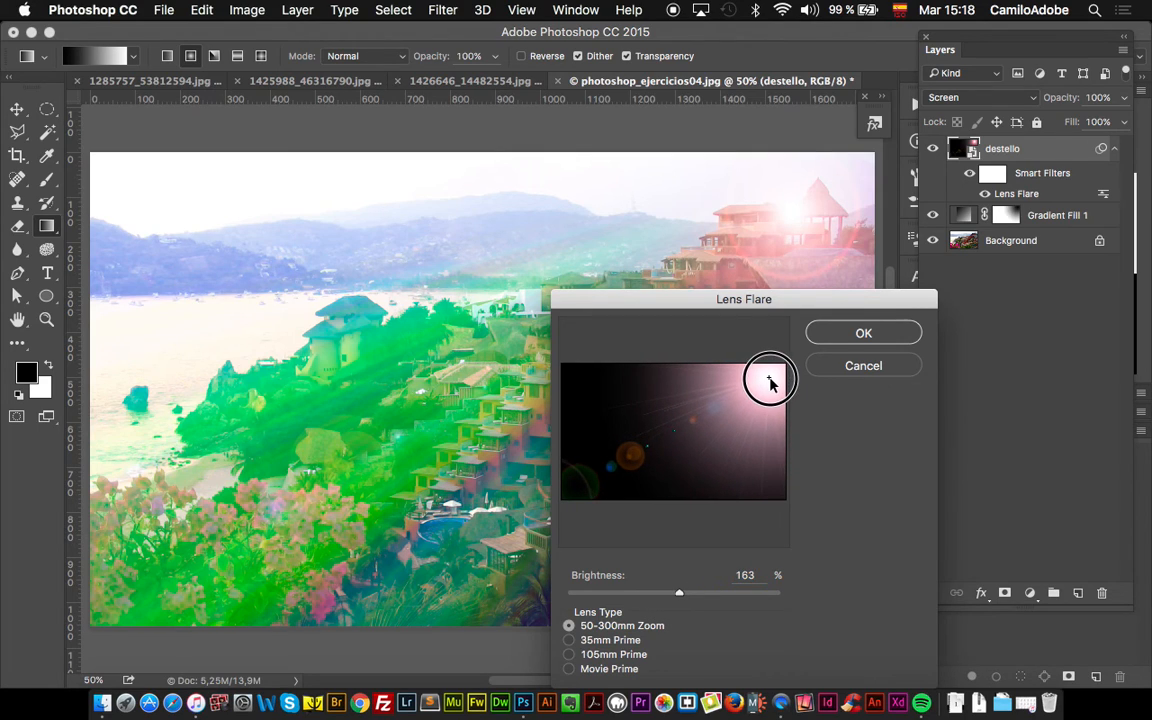
left_click(837, 332)
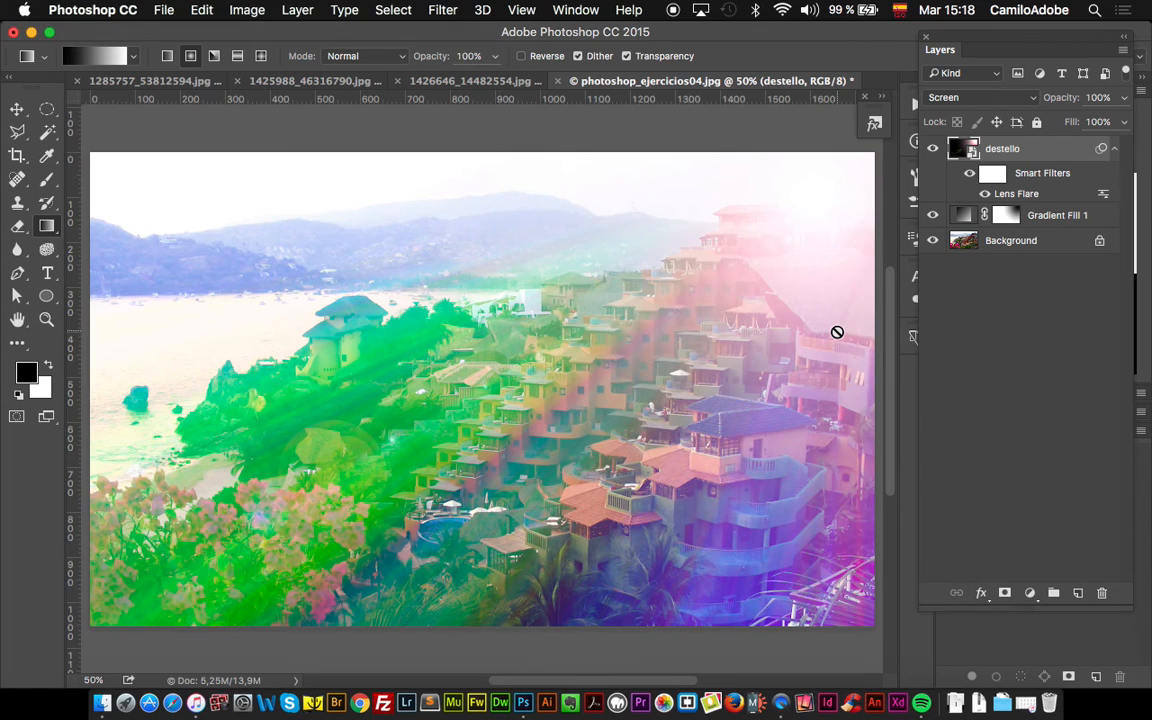
Try the Lens Flare smart filter as 35mm Prime at 163% brightness, and as 105mm Prime at 83%.
double_click(1020, 193)
left_click(569, 640)
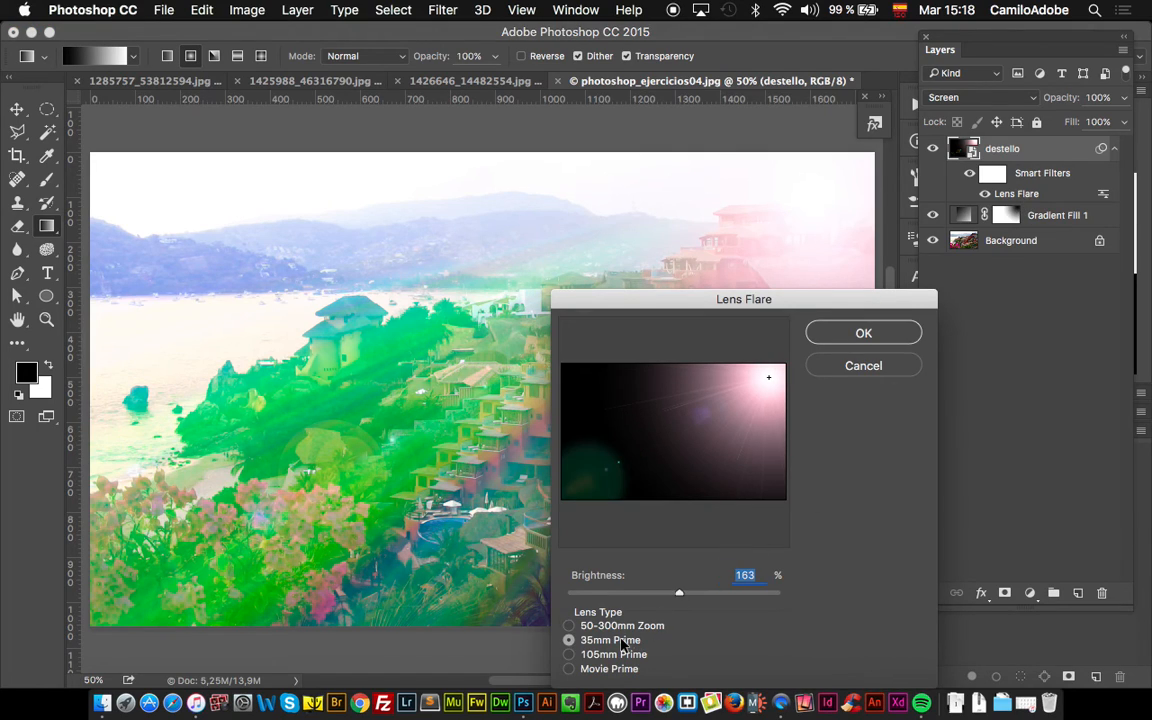
left_click(859, 333)
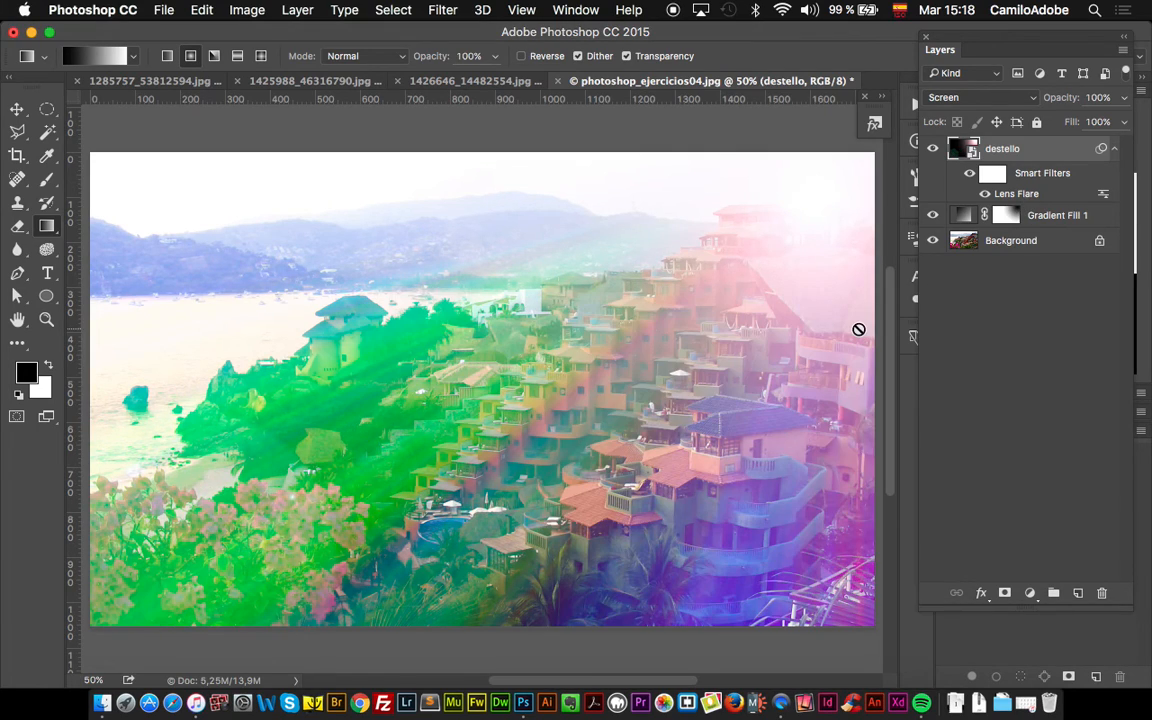
double_click(1020, 194)
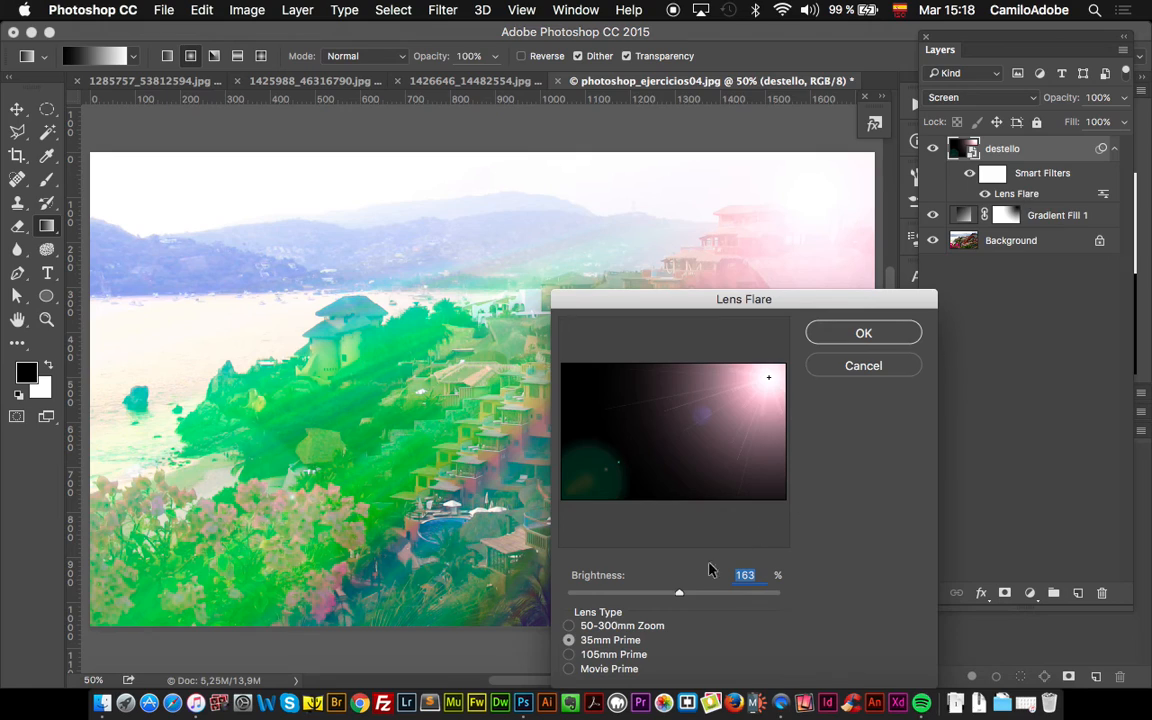
left_click(602, 655)
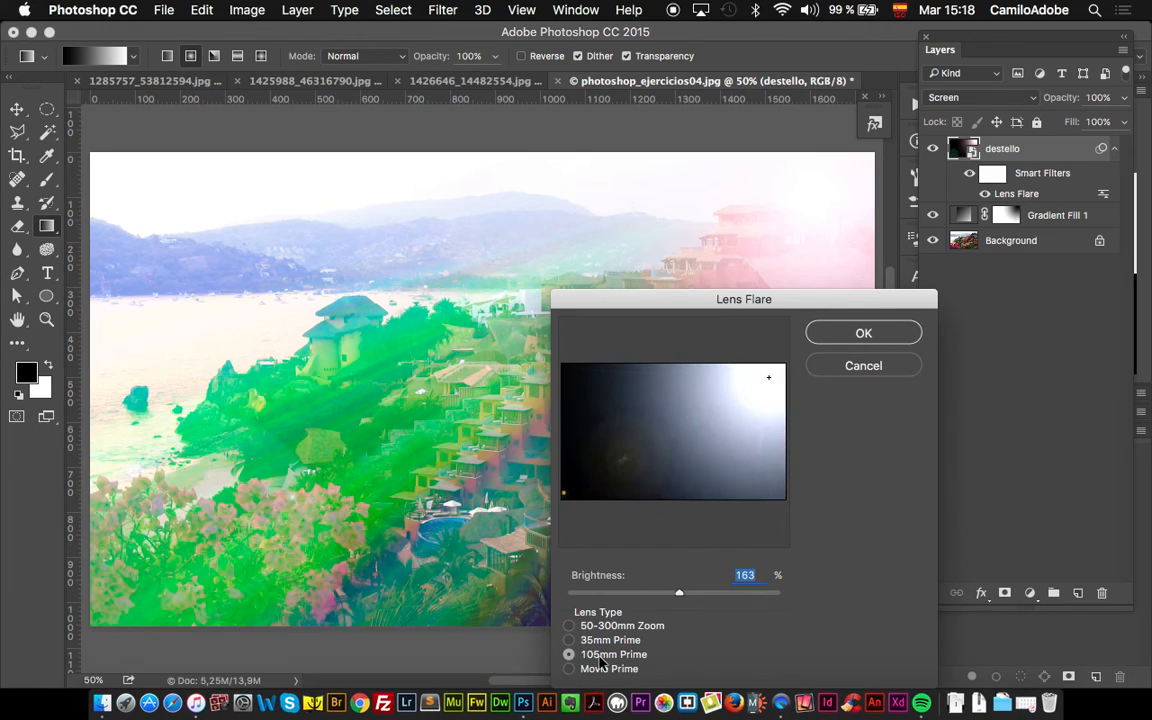
type("83")
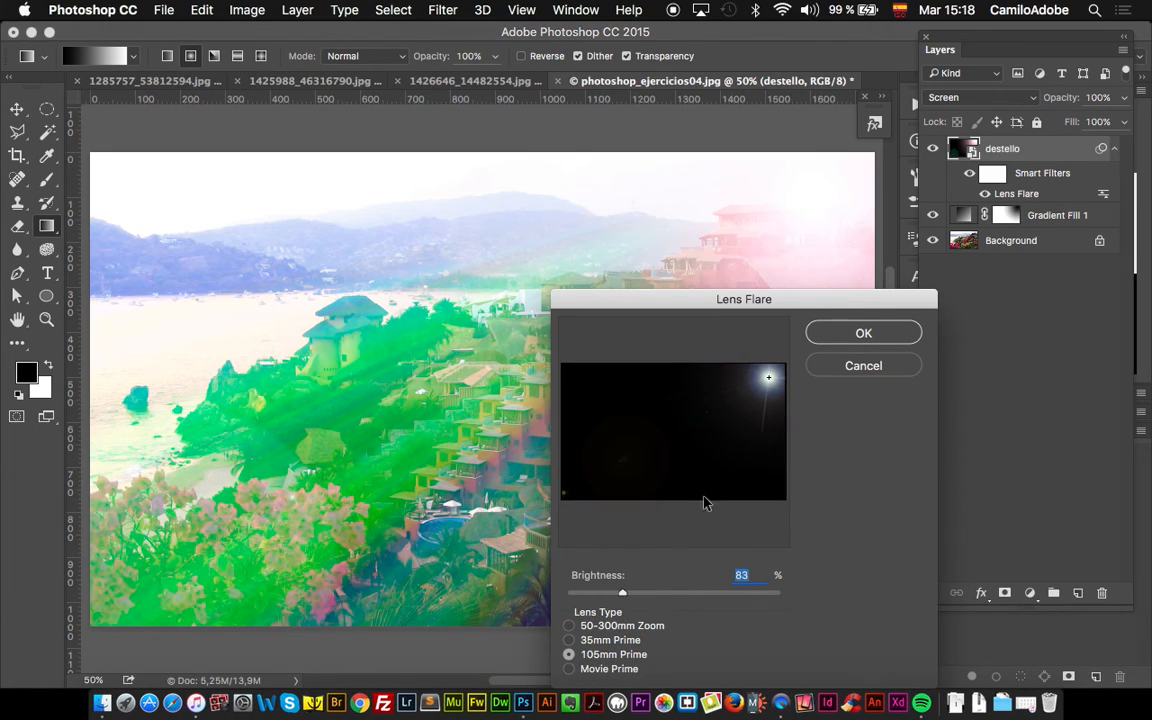
left_click(864, 332)
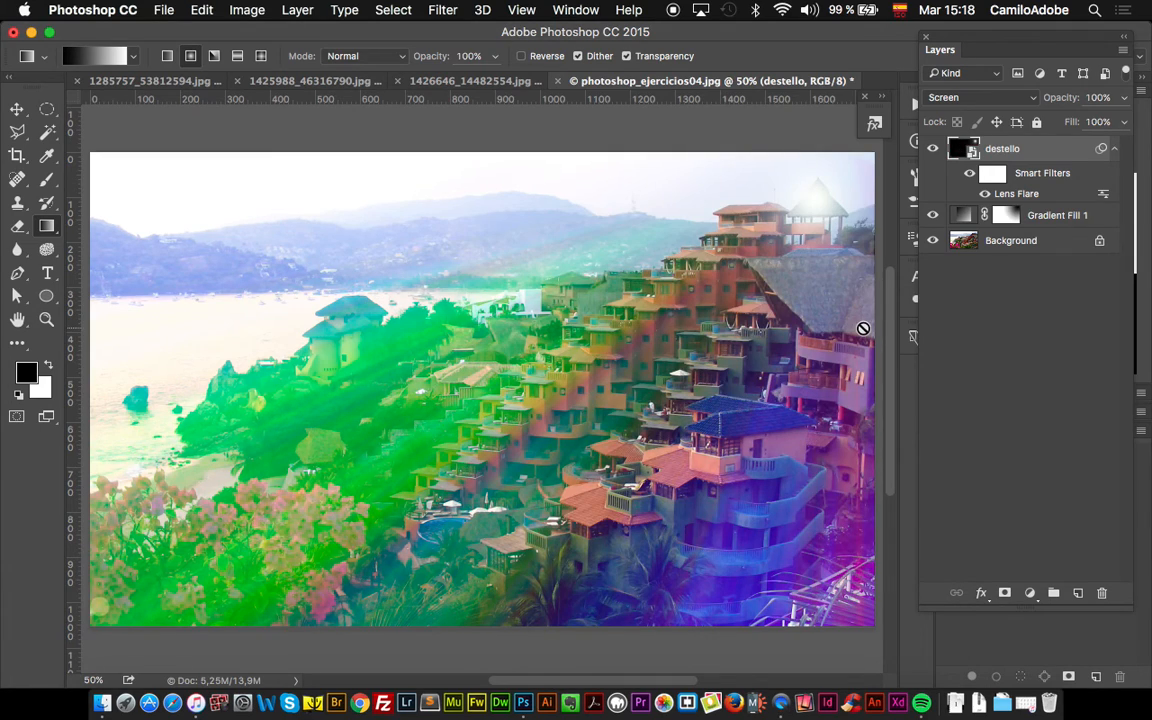
Change the Lens Flare smart filter to the Movie Prime lens type at 125% brightness.
double_click(1016, 193)
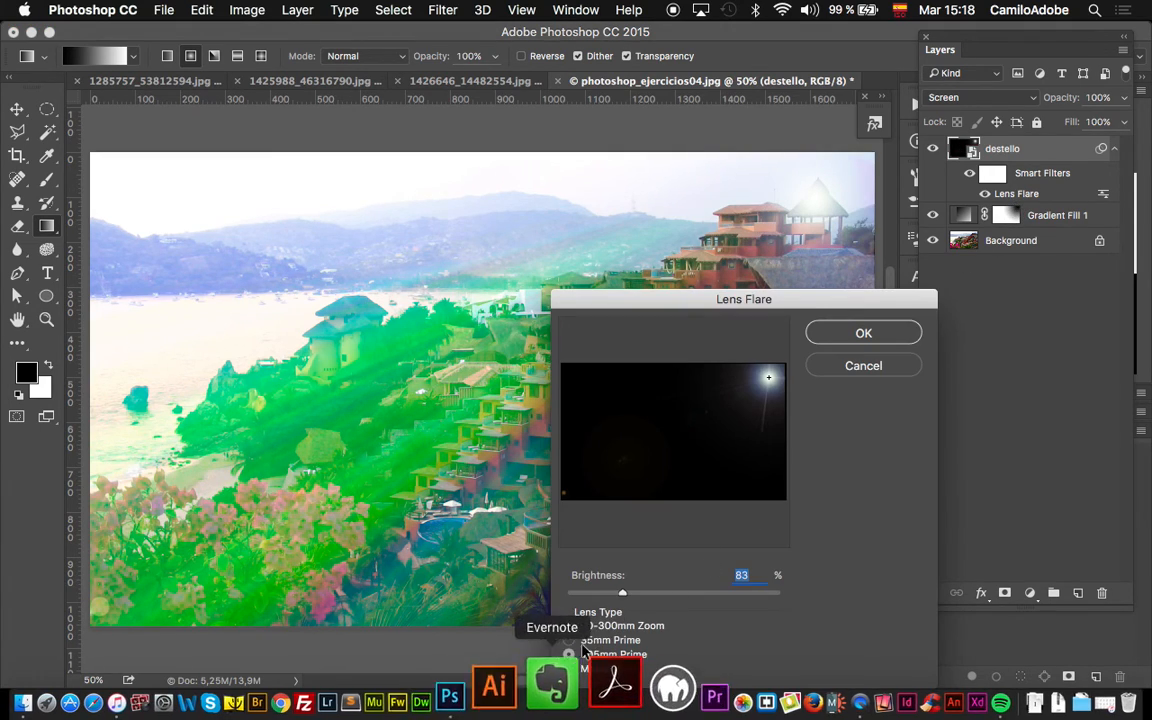
left_click(572, 669)
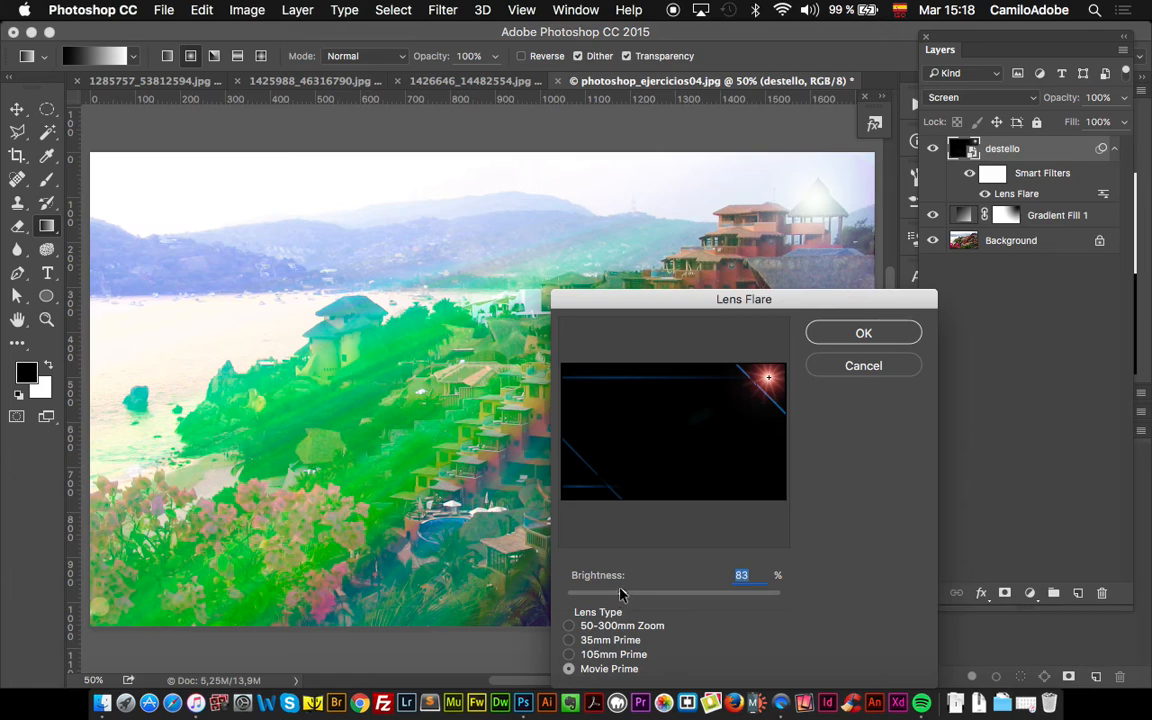
left_click_drag(623, 594, 637, 594)
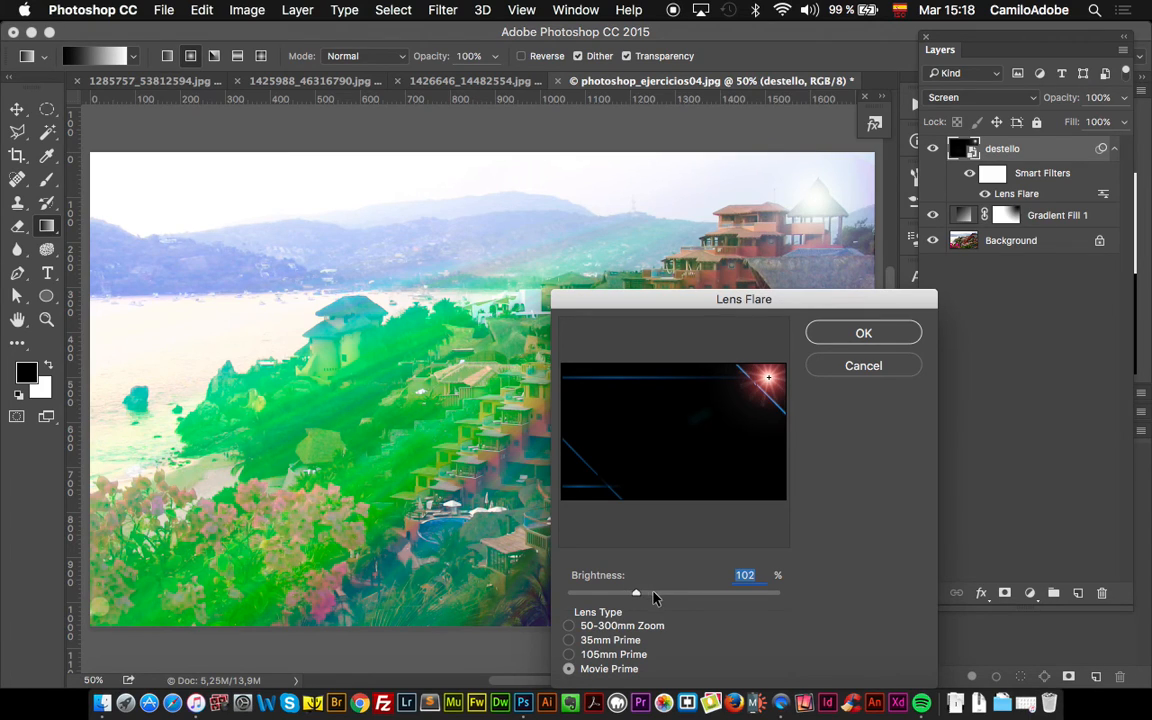
left_click(838, 332)
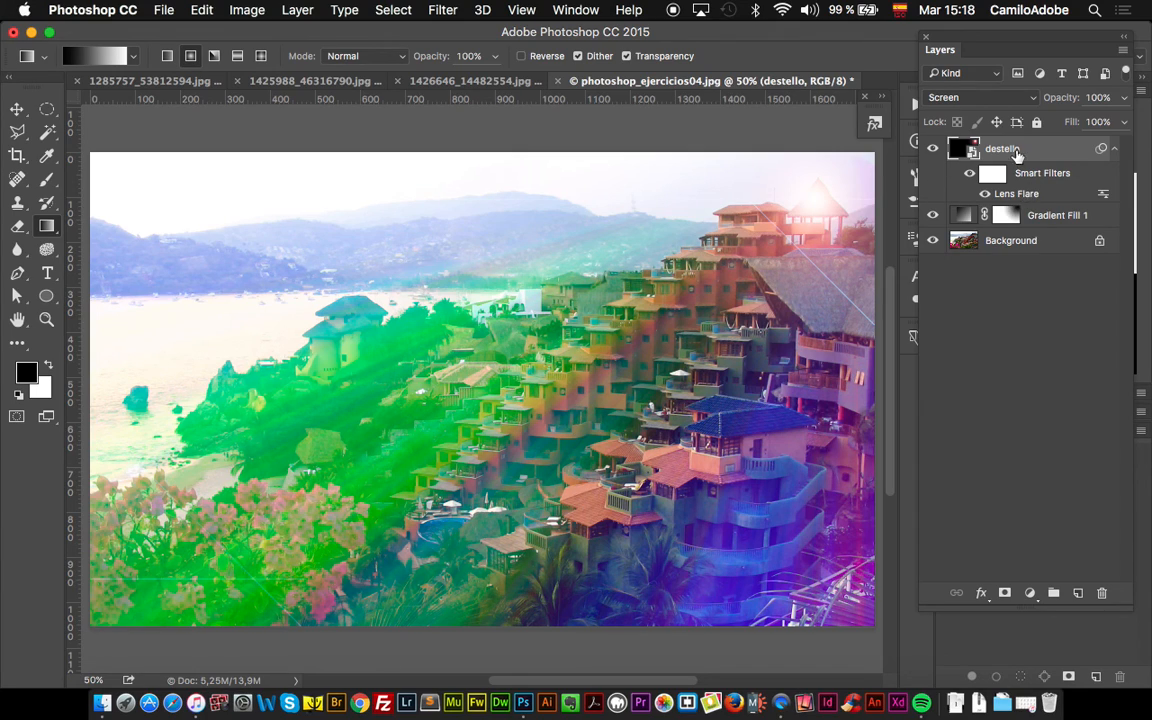
Switch the Lens Flare smart filter back to the 50-300mm Zoom lens type, keeping 125% brightness.
double_click(1016, 195)
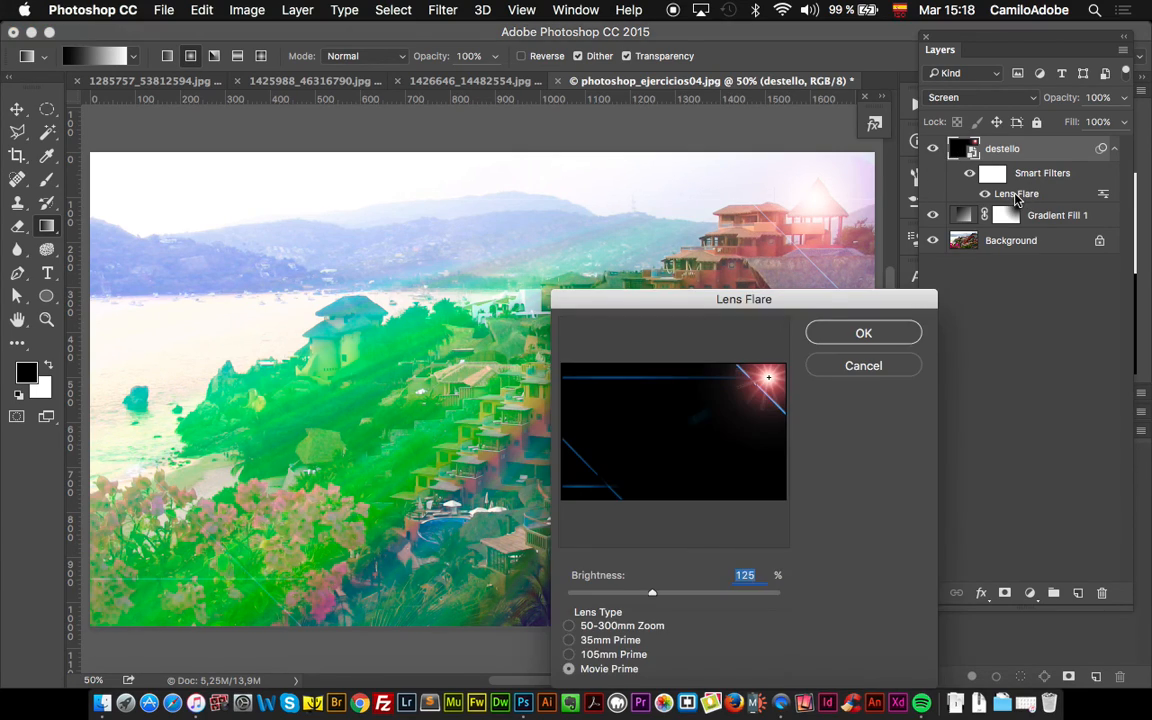
left_click(599, 625)
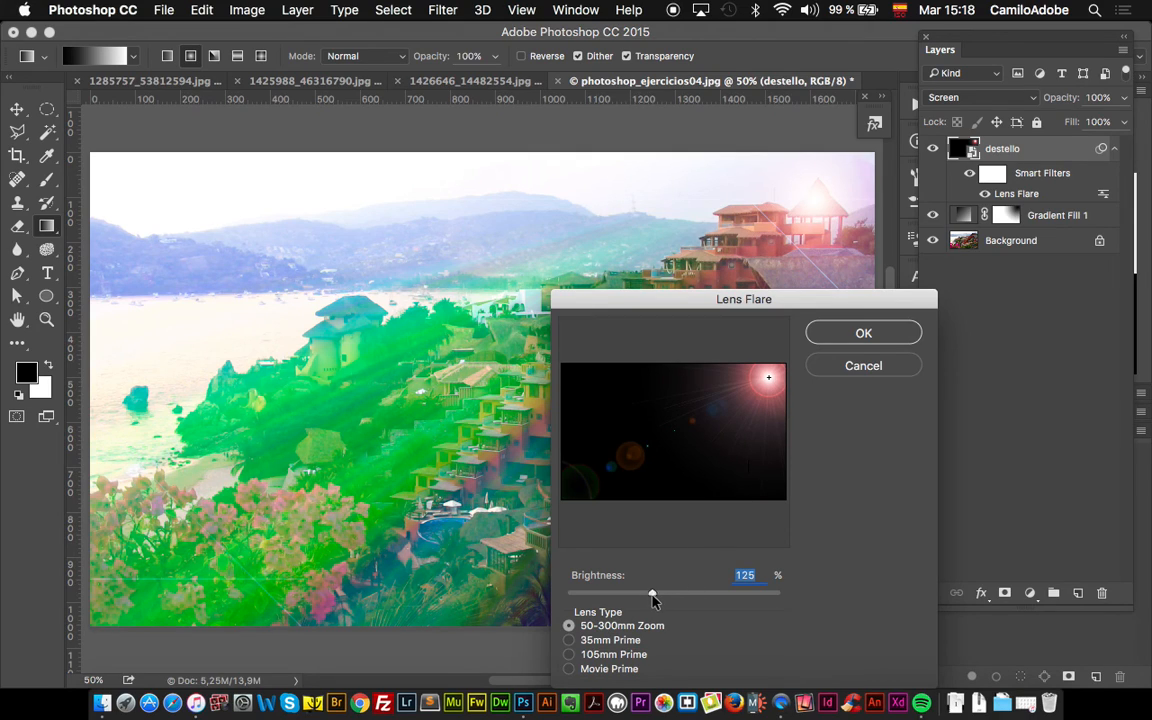
left_click(842, 331)
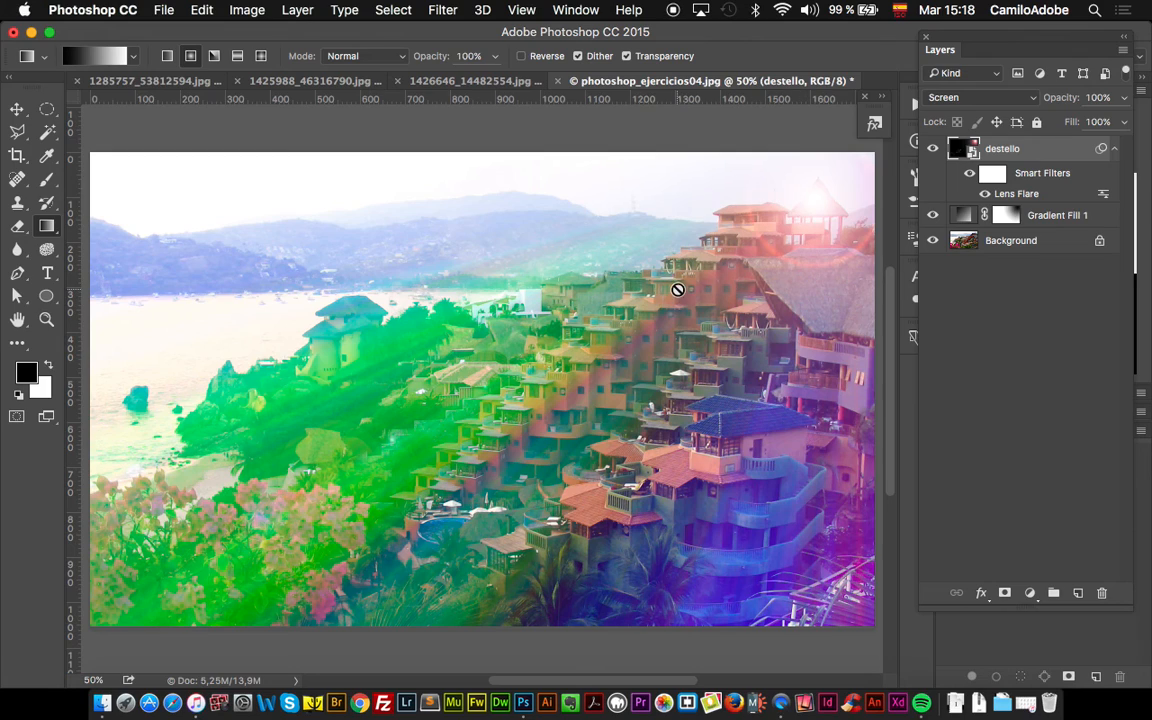
Reduce the Gradient Fill 1 layer's opacity to 54% and deselect all layers.
left_click(960, 213)
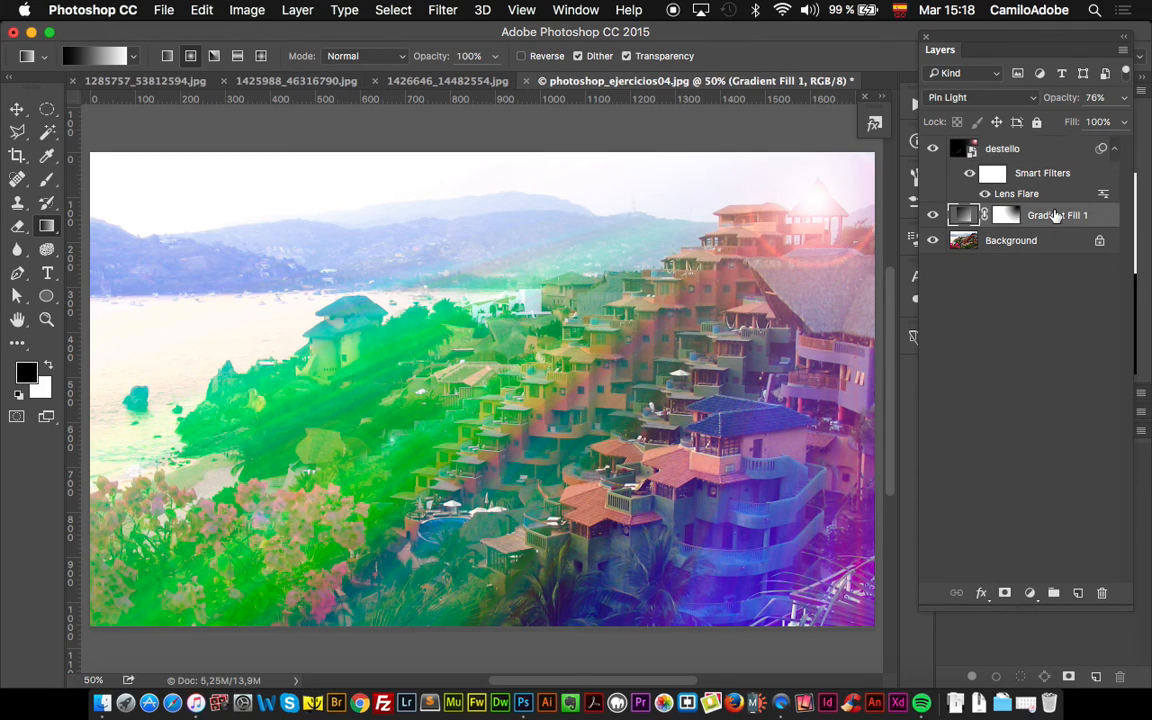
left_click(1124, 97)
left_click_drag(1103, 121, 1082, 120)
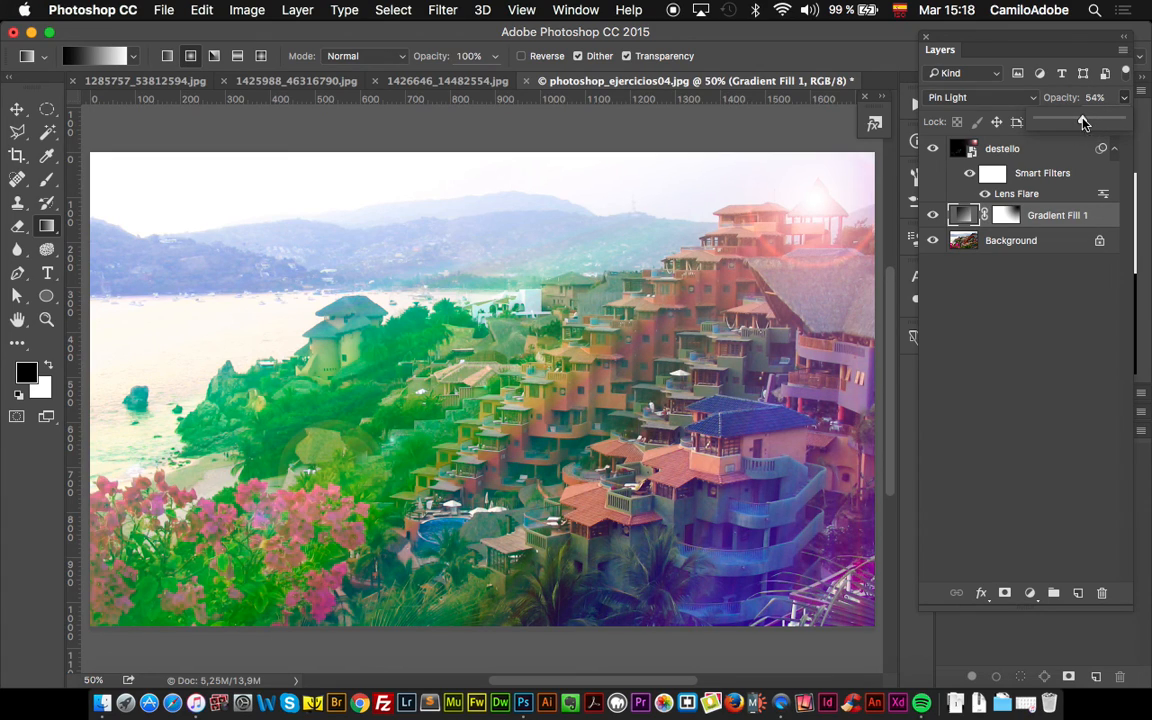
left_click(1028, 316)
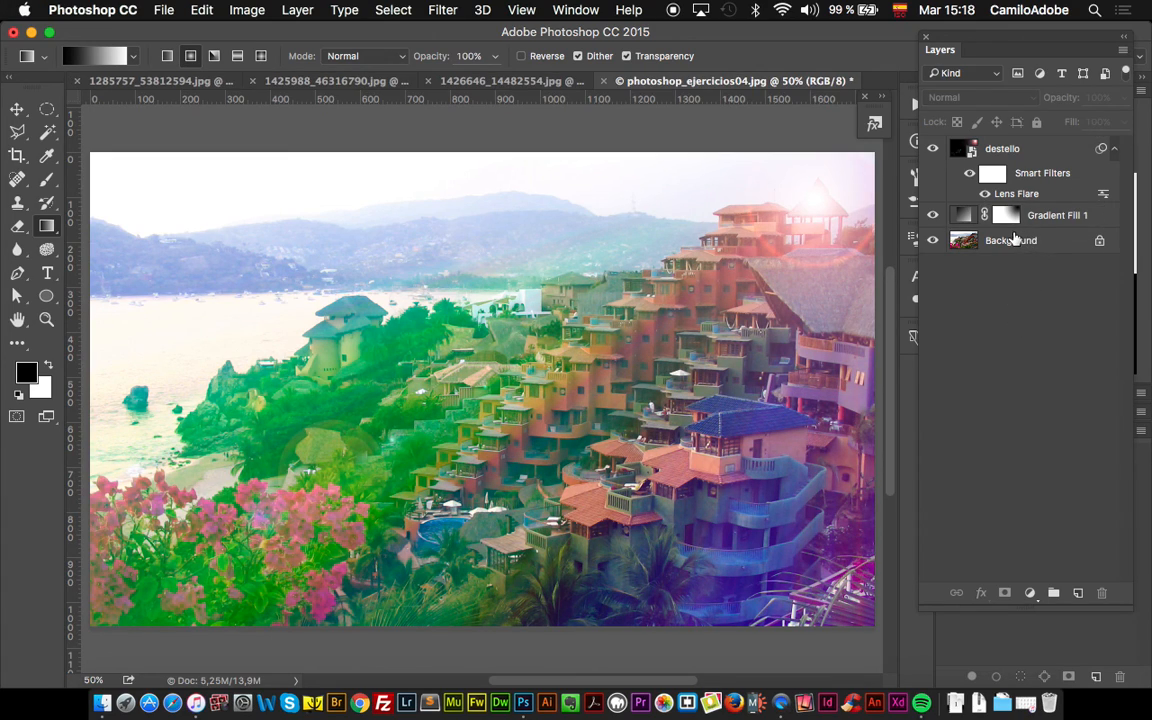
Review the composition's parts by selecting the destello layer, the Gradient Fill 1 mask and its gradient fill in turn.
left_click(970, 150)
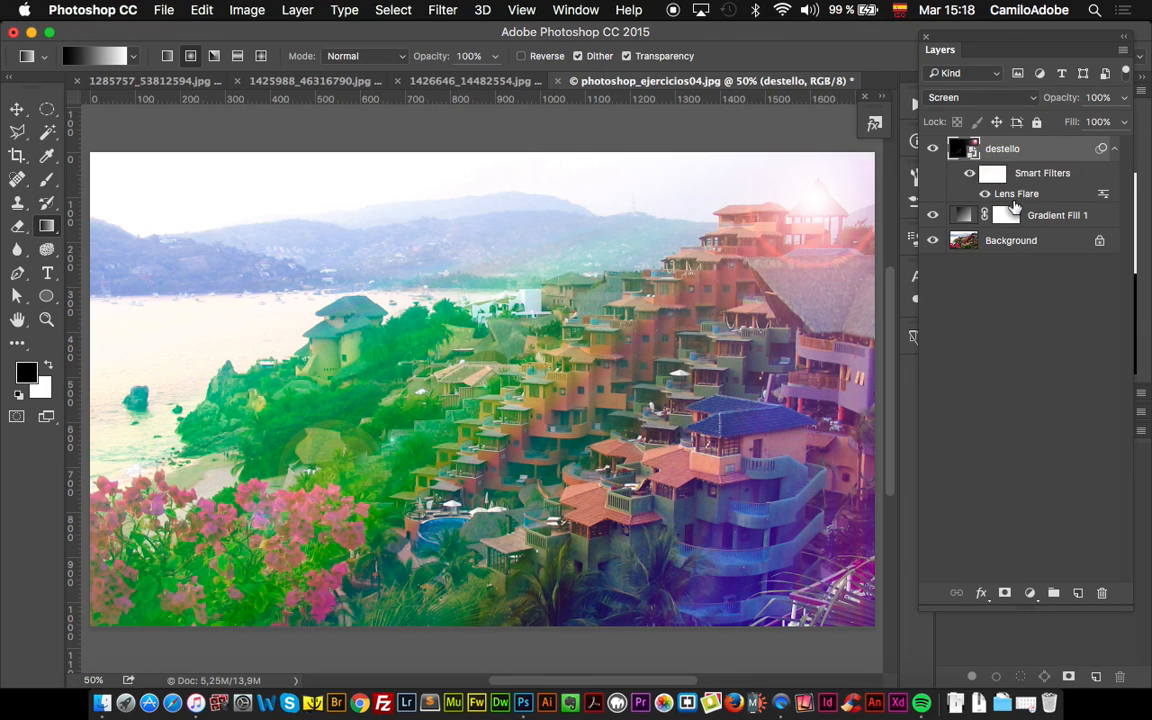
left_click(1013, 217)
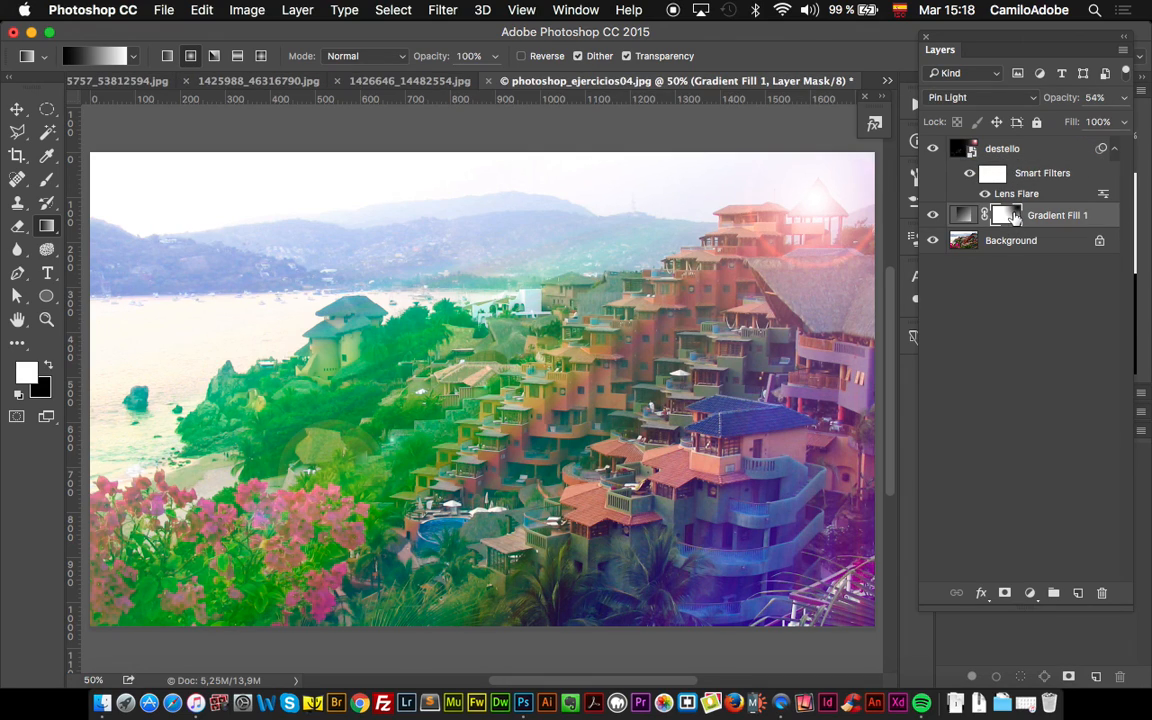
left_click(963, 217)
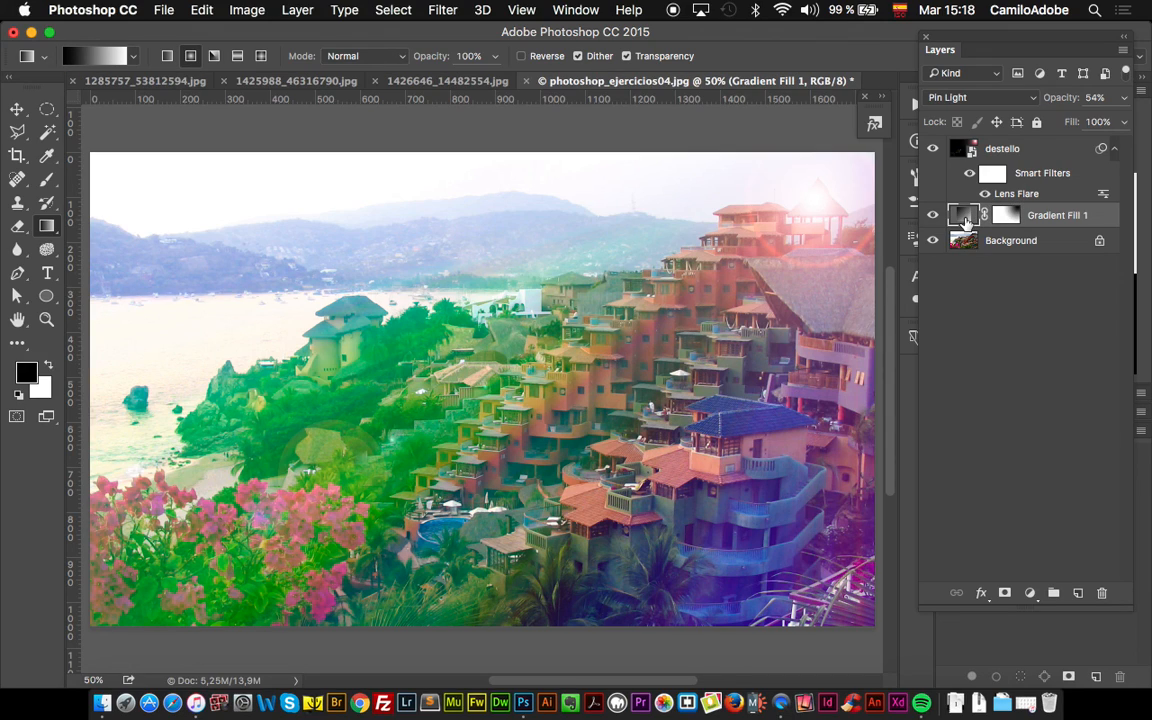